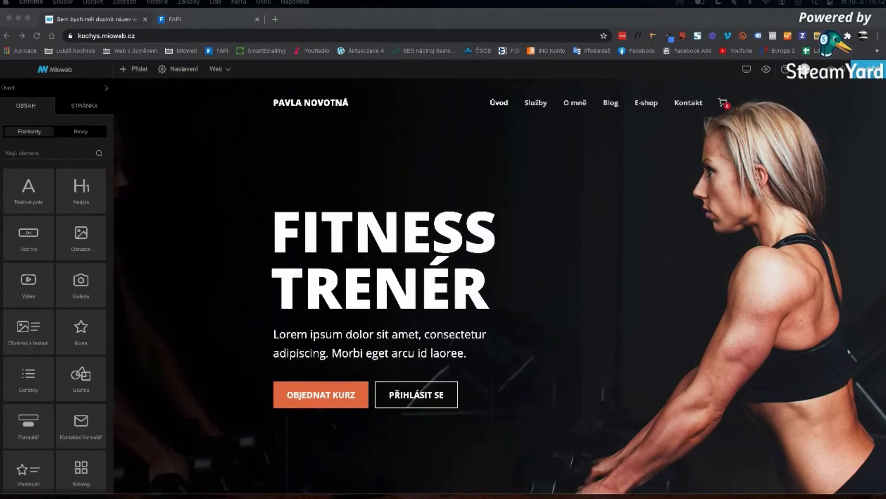
# - Put the Chrome editor in full screen and show Mioweb's Web, Blog, Členská sekce and Eshop settings
pyautogui.click(227, 148)
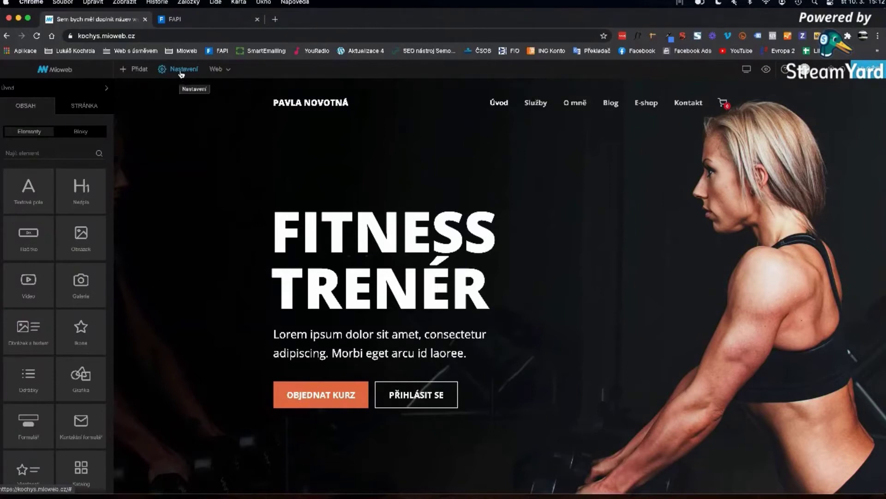
pyautogui.click(27, 18)
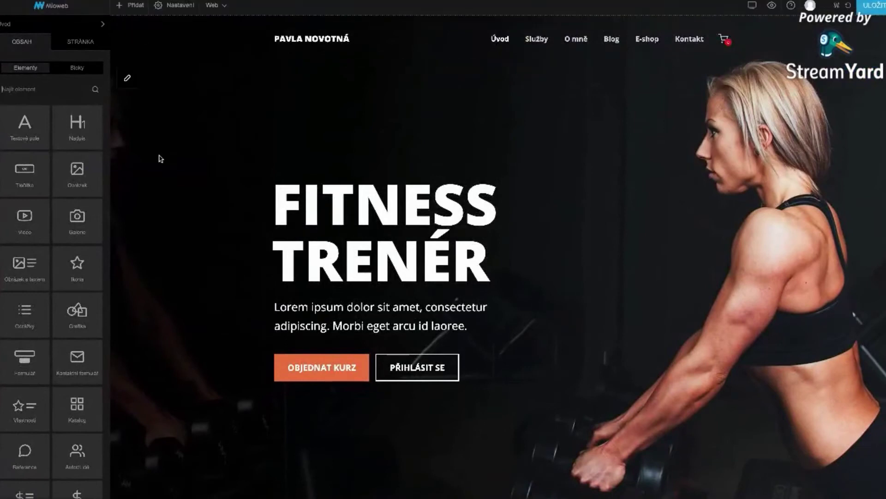
pyautogui.click(175, 11)
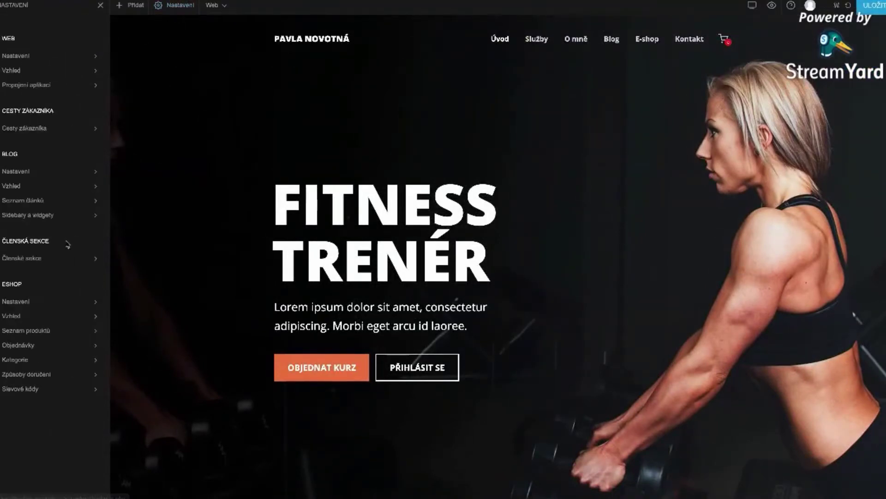
# - Add a new member section named 'Online kurz cvičení' under Členské sekce
pyautogui.click(28, 260)
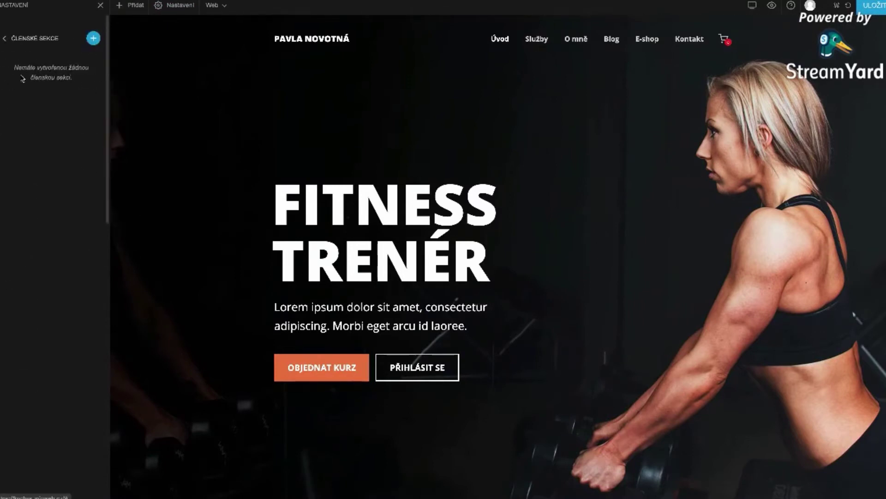
pyautogui.click(94, 40)
pyautogui.click(347, 57)
pyautogui.write('Online kurz')
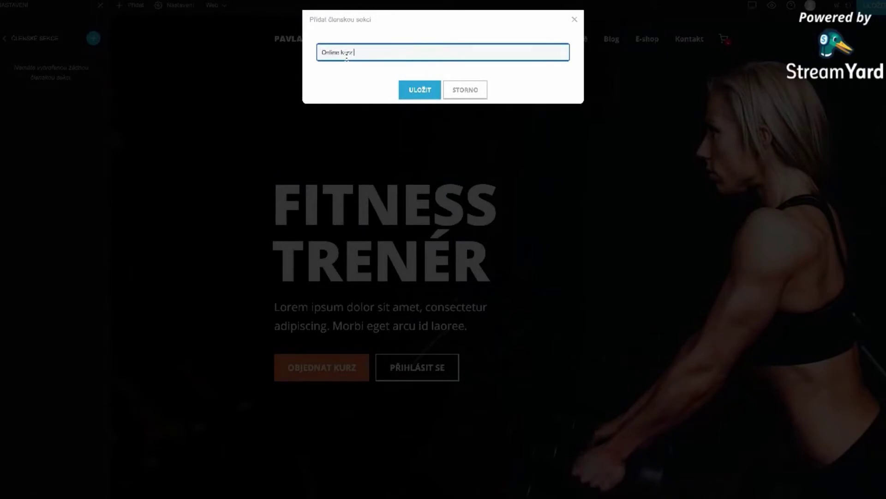
pyautogui.write(' cvičení')
pyautogui.click(400, 89)
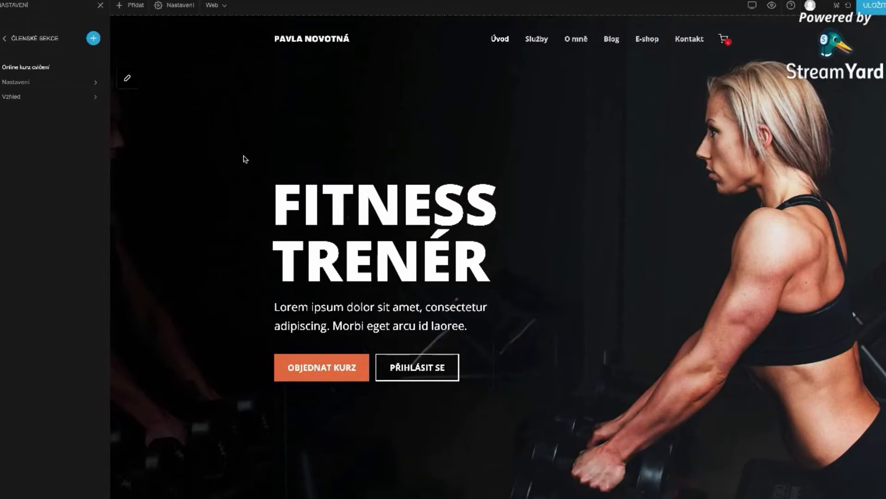
# - Open Online kurz cvičení's settings, select its section name, and expand the Evergreen options
pyautogui.click(37, 84)
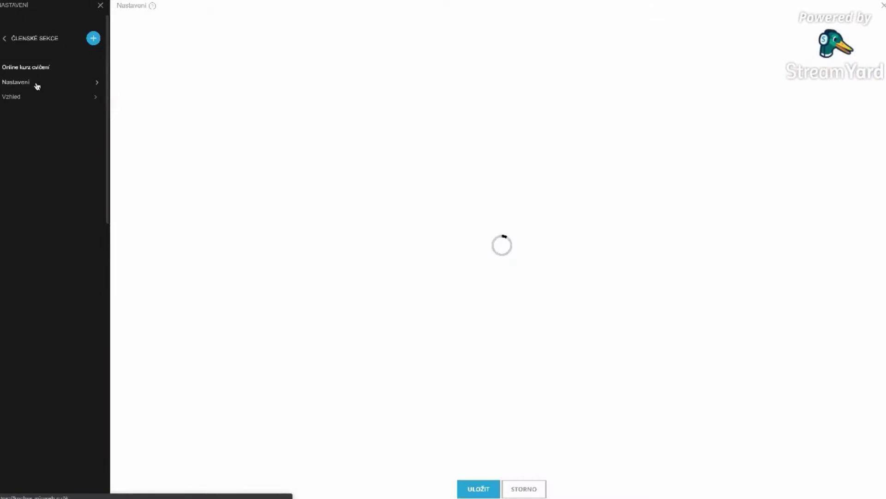
pyautogui.scroll(-2, 250, 182)
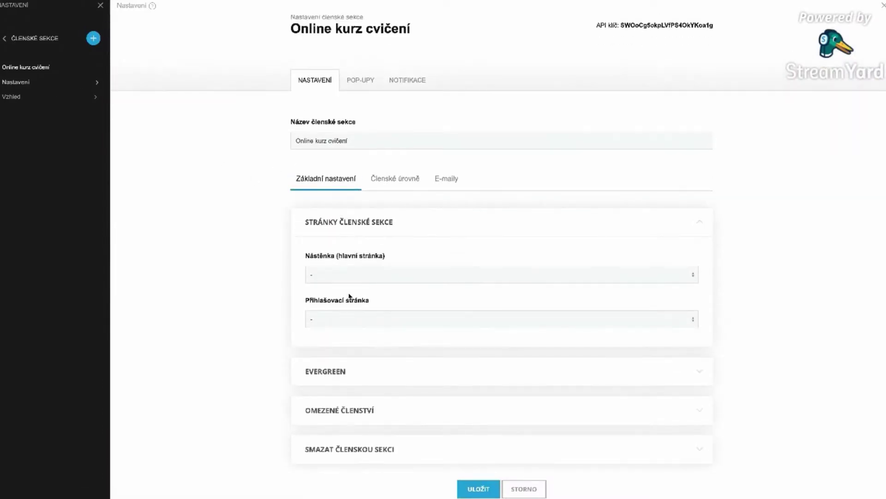
pyautogui.scroll(-1, 348, 297)
pyautogui.scroll(2, 348, 296)
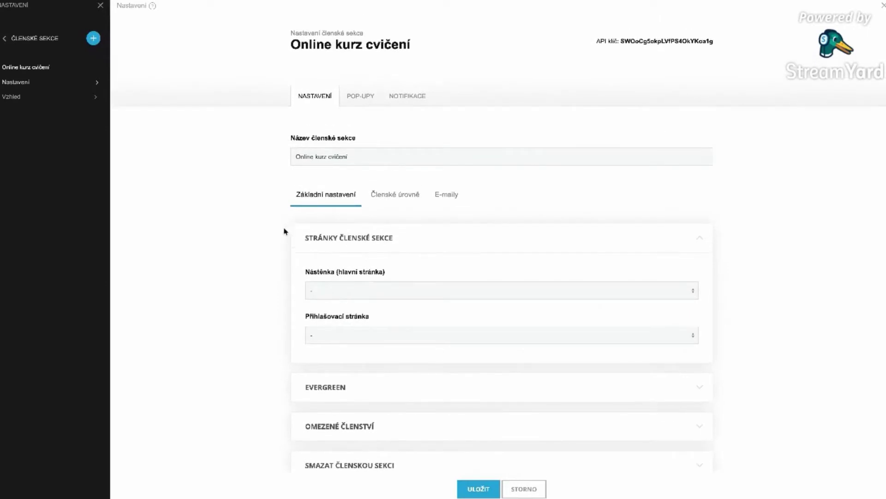
pyautogui.scroll(-2, 362, 400)
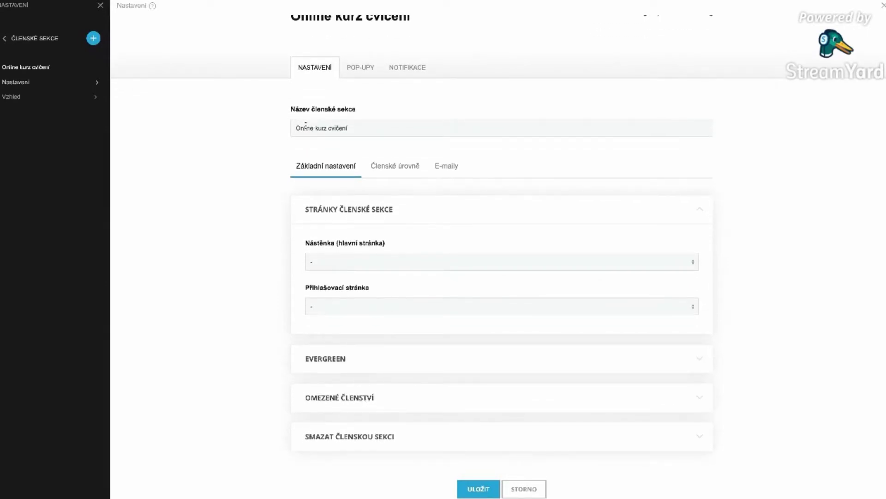
pyautogui.scroll(2, 302, 151)
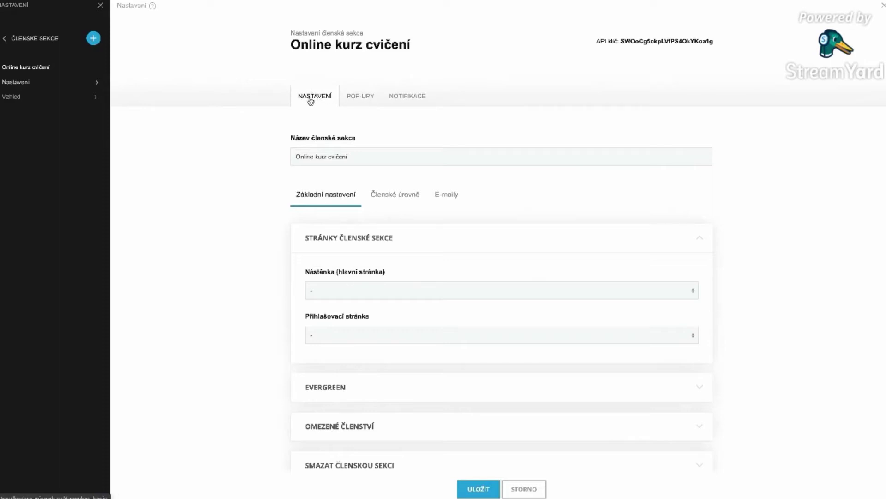
pyautogui.scroll(-1, 311, 101)
pyautogui.click(368, 127)
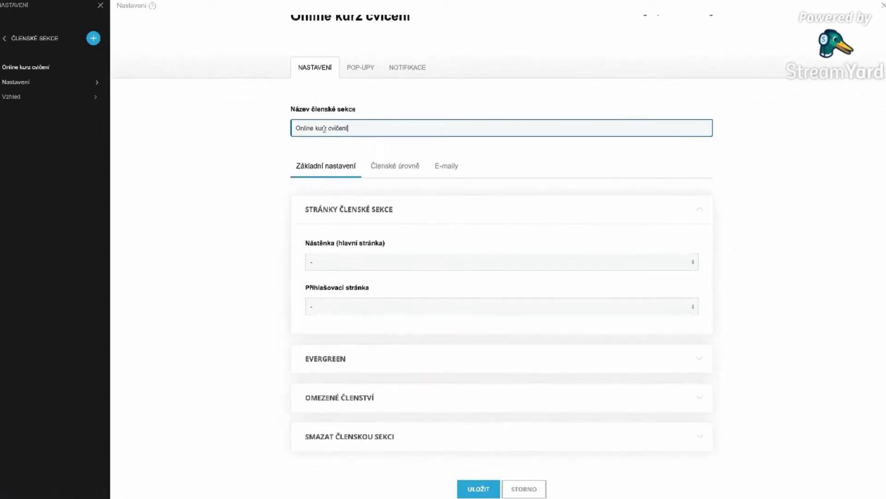
pyautogui.hotkey('ctrl', 'a')
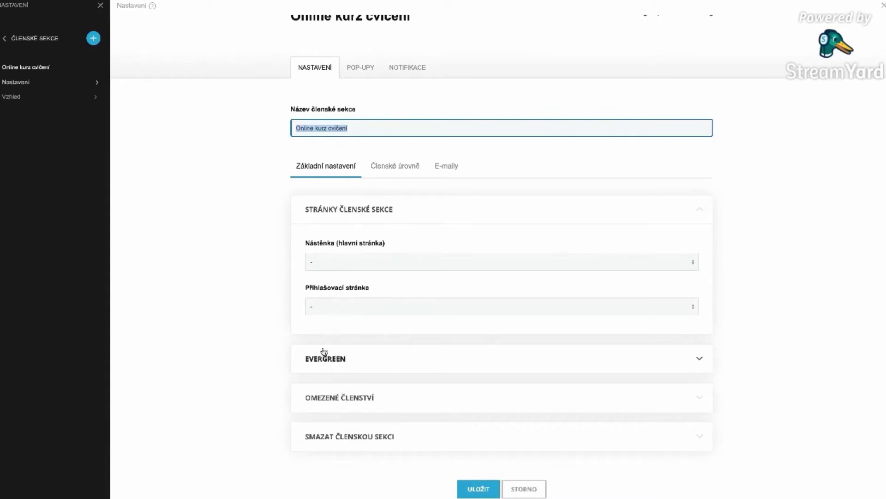
pyautogui.click(398, 358)
pyautogui.scroll(-1, 386, 356)
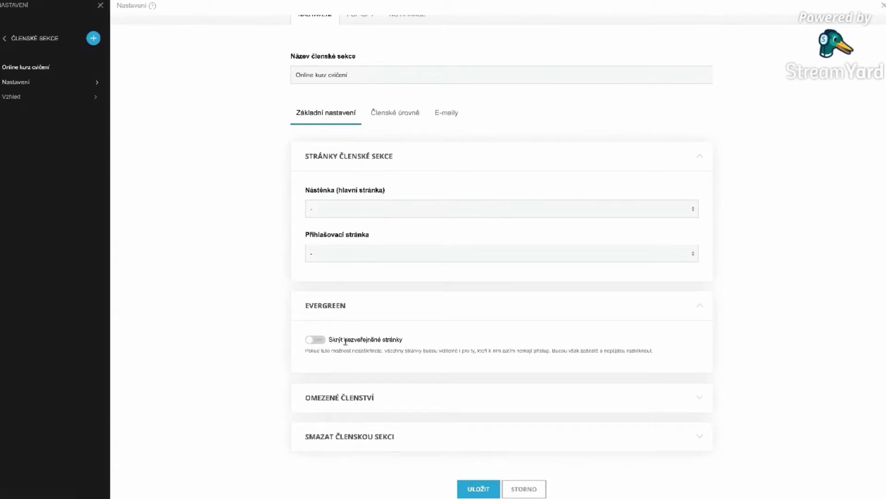
# - Expand the Omezené členství and Smazat členskou sekci options, then scroll back to the top
pyautogui.click(344, 397)
pyautogui.scroll(-2, 371, 428)
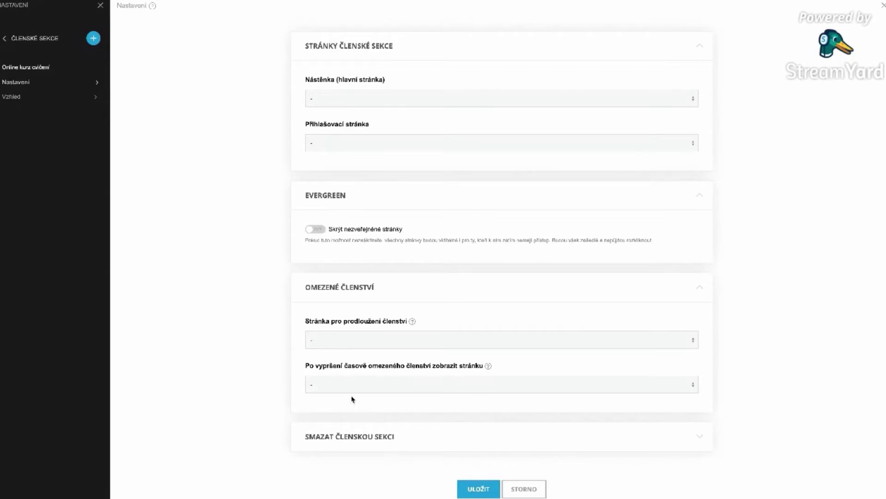
pyautogui.click(395, 435)
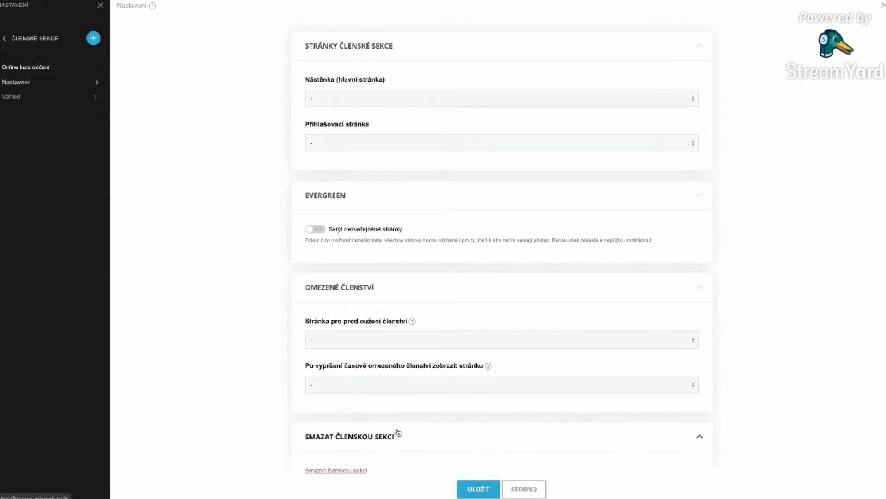
pyautogui.scroll(5, 397, 432)
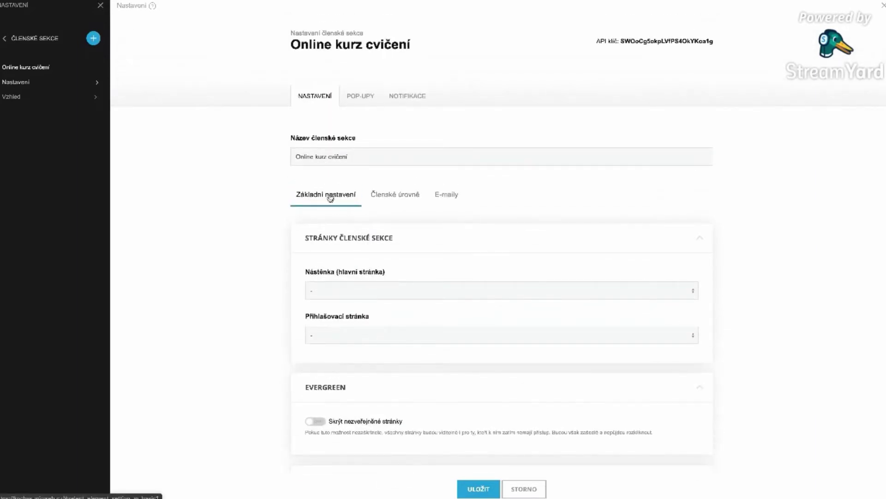
pyautogui.scroll(-5, 339, 301)
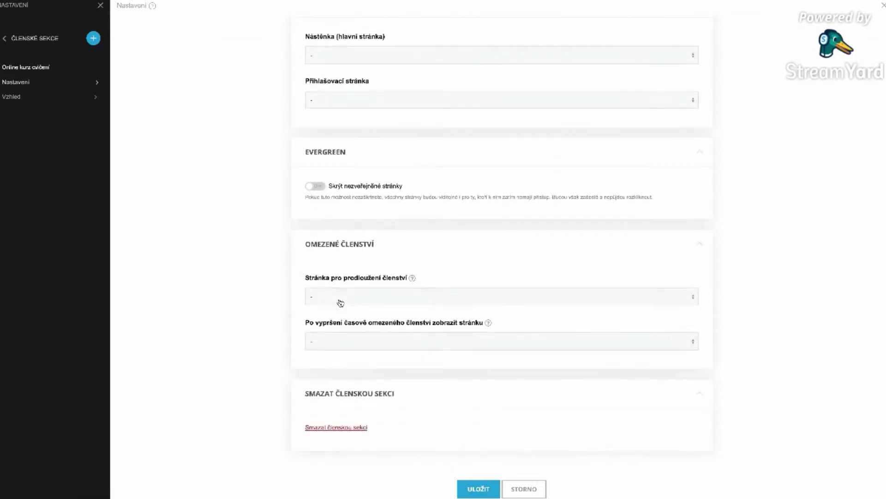
pyautogui.scroll(5, 341, 301)
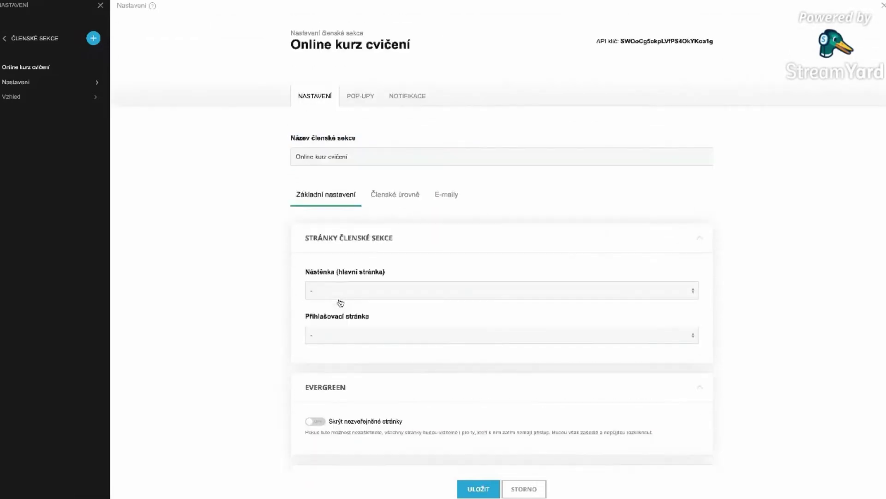
# - Add a 'Začátečník' membership level on the Členské úrovně tab
pyautogui.click(383, 201)
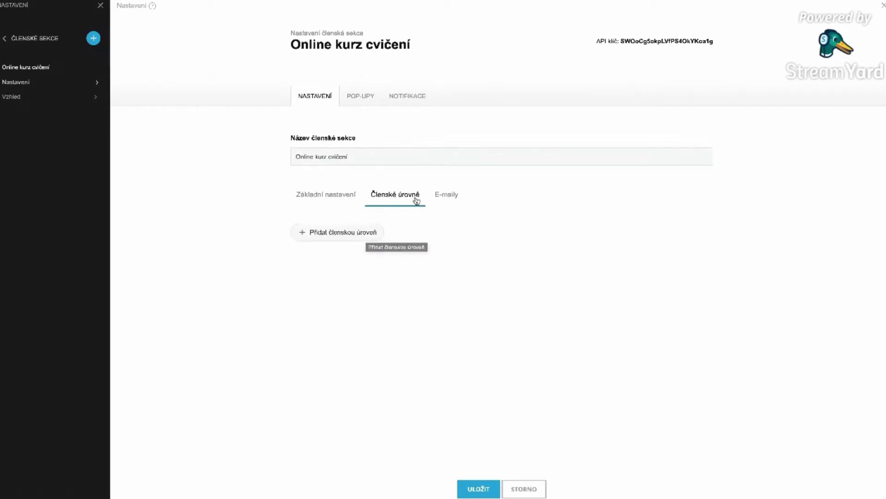
pyautogui.click(345, 238)
pyautogui.click(365, 53)
pyautogui.write('Zač')
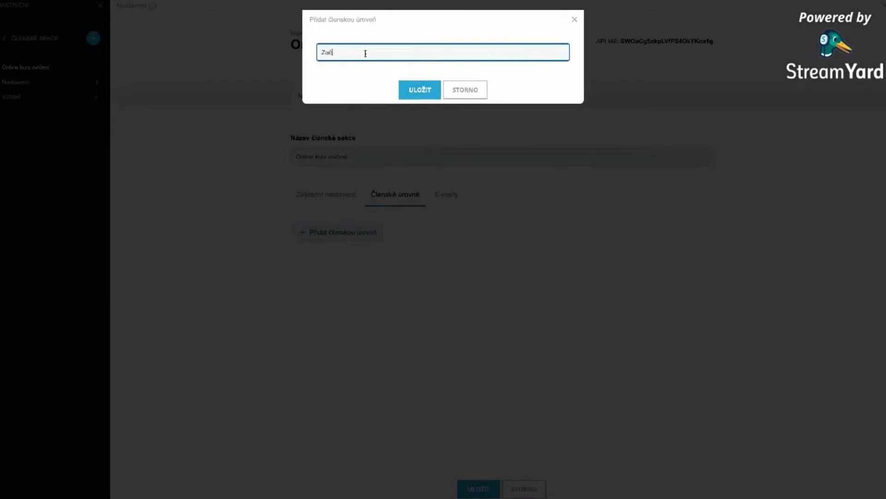
pyautogui.write('átečník')
pyautogui.click(420, 89)
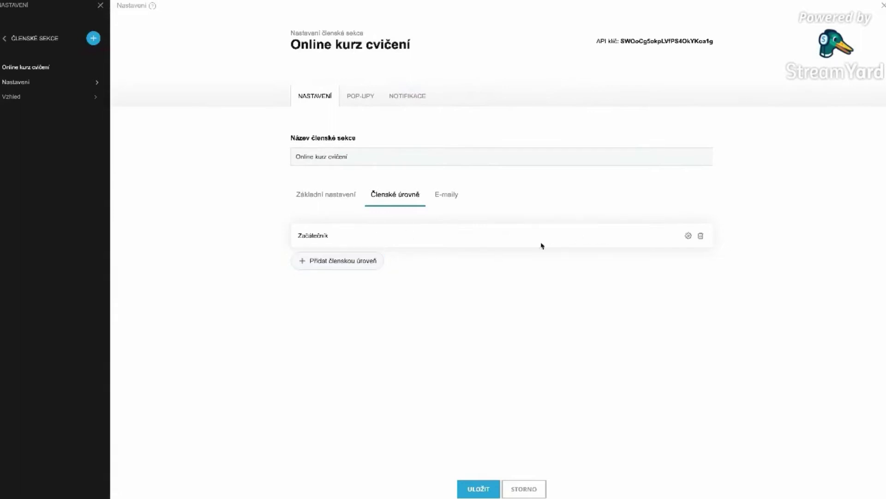
# - Add the 'Pokročilý' and 'Profík' membership levels
pyautogui.click(333, 267)
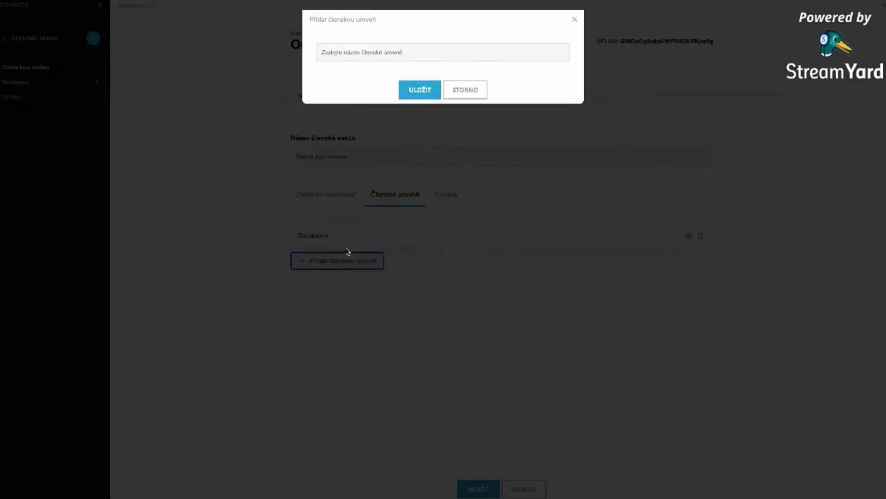
pyautogui.click(355, 54)
pyautogui.write('Pokroči')
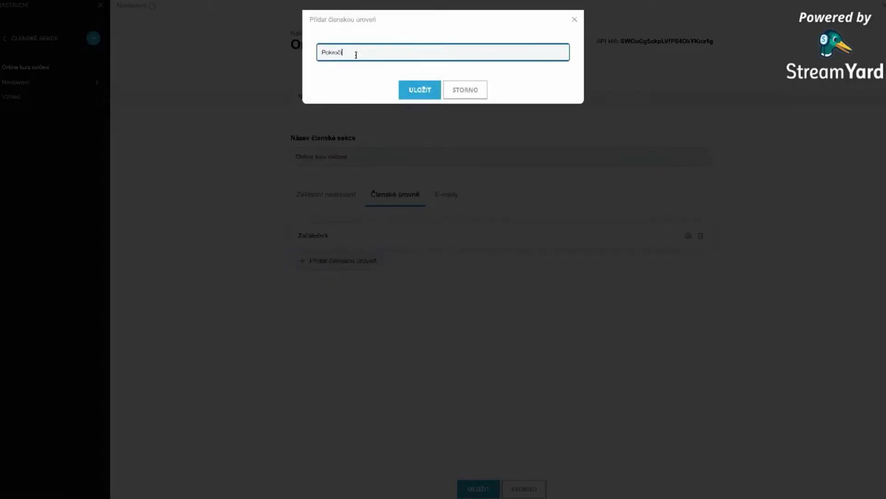
pyautogui.write('lý')
pyautogui.click(425, 99)
pyautogui.click(338, 289)
pyautogui.click(375, 47)
pyautogui.write('P')
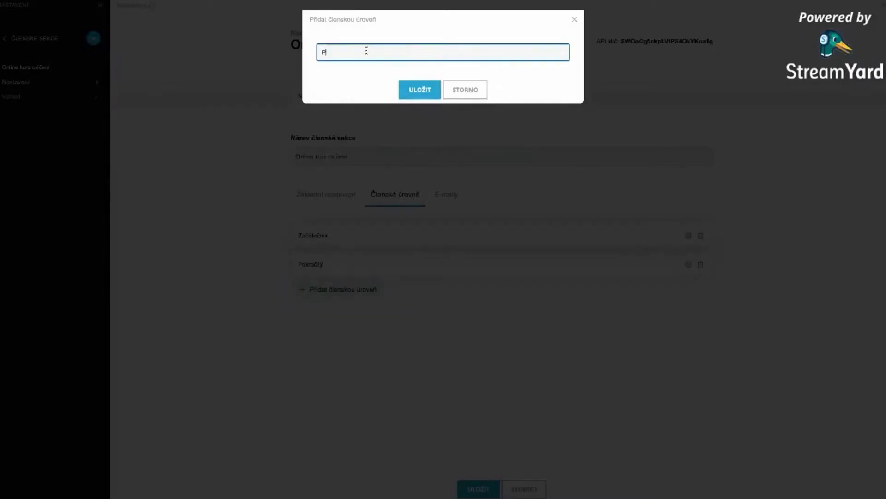
pyautogui.write('rofík')
pyautogui.click(420, 89)
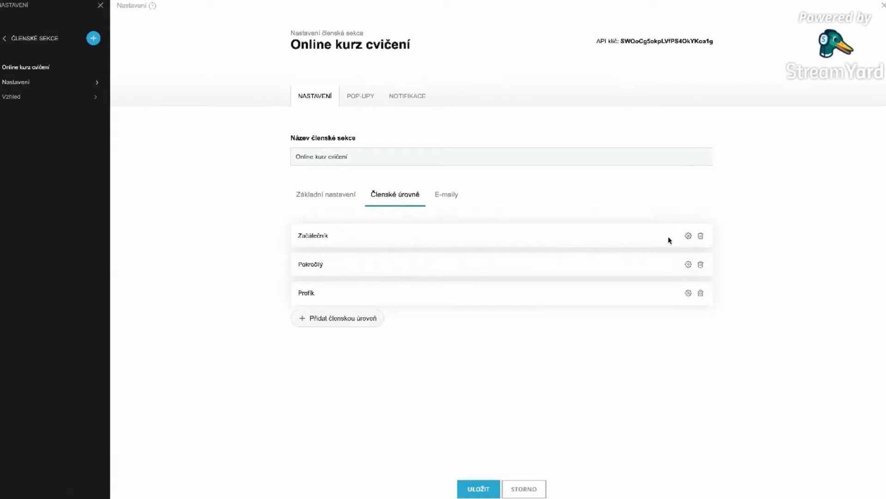
# - Open the Začátečník level's settings
pyautogui.click(689, 236)
pyautogui.scroll(-2, 606, 260)
pyautogui.scroll(-1, 318, 211)
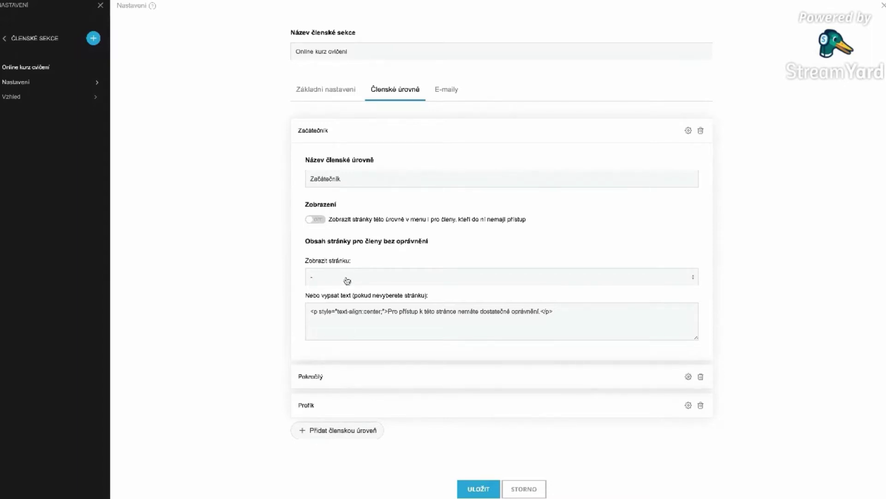
# - Review Začátečník's no-access message, leave its substitute page unset, and go to E-maily
pyautogui.click(349, 321)
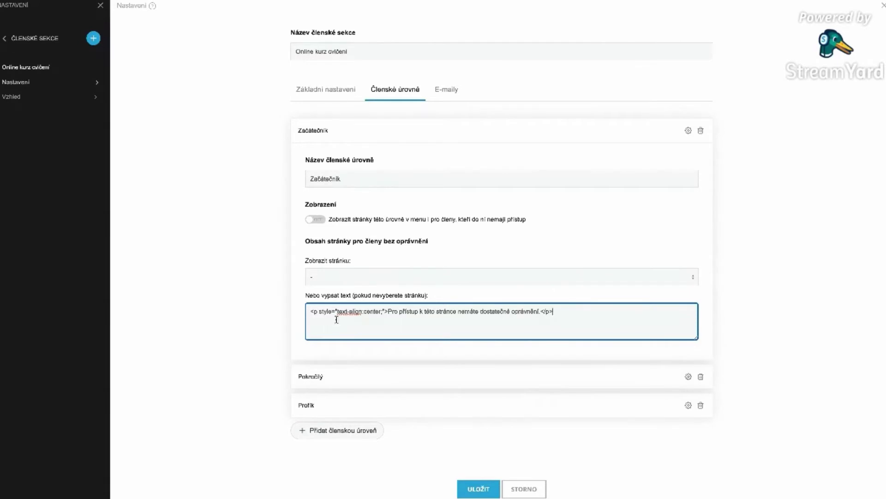
pyautogui.moveTo(386, 311); pyautogui.dragTo(543, 311)
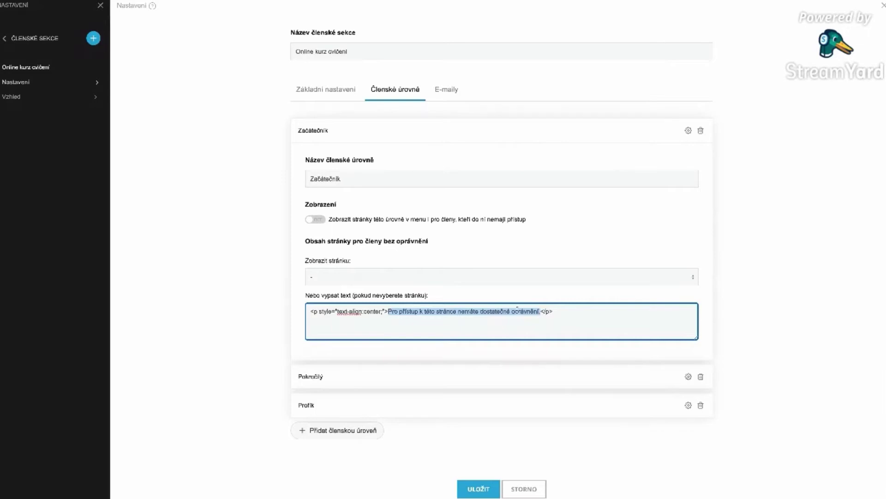
pyautogui.click(353, 279)
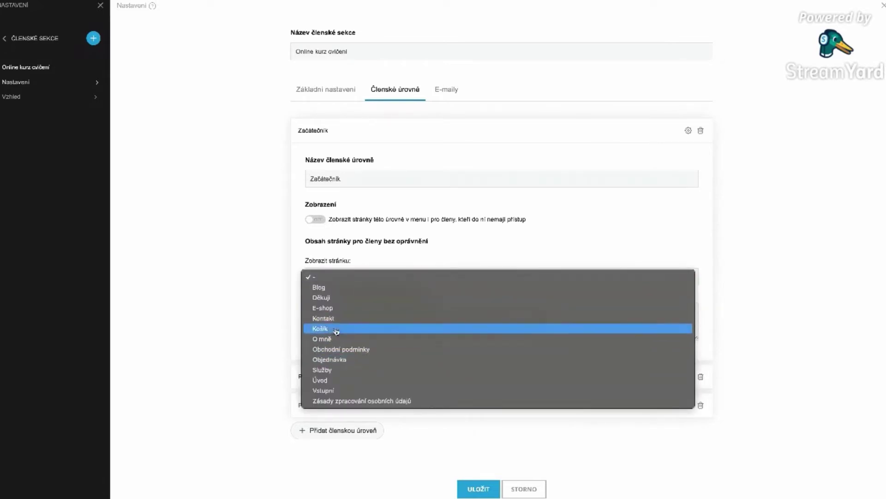
pyautogui.click(347, 318)
pyautogui.click(345, 278)
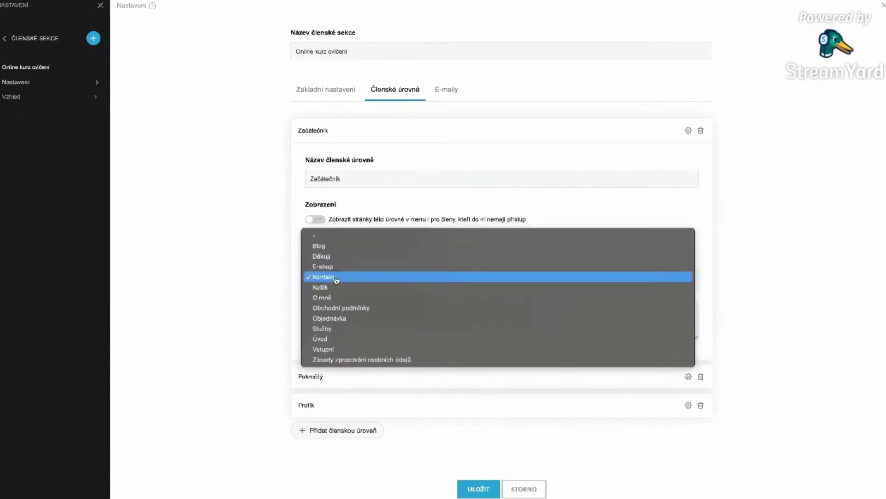
pyautogui.click(337, 234)
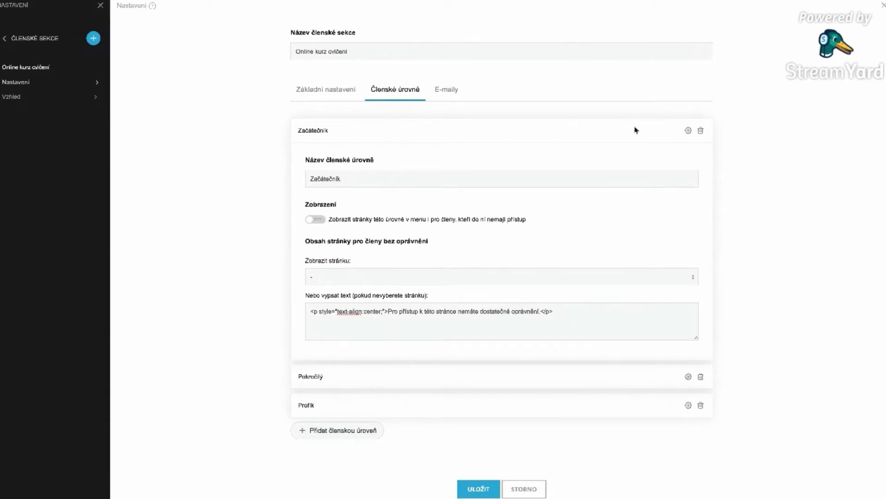
pyautogui.click(442, 91)
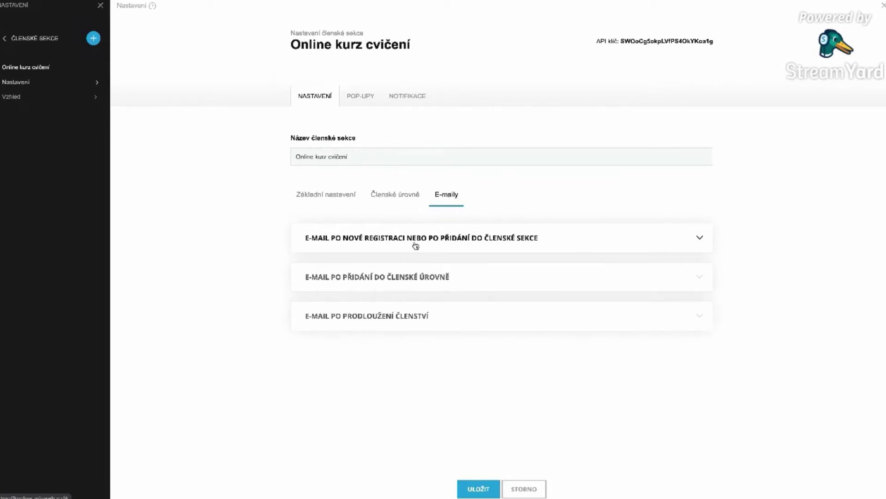
# - Inspect the new-registration e-mail template, enlarging its body and checking the %%login%% placeholder
pyautogui.click(314, 241)
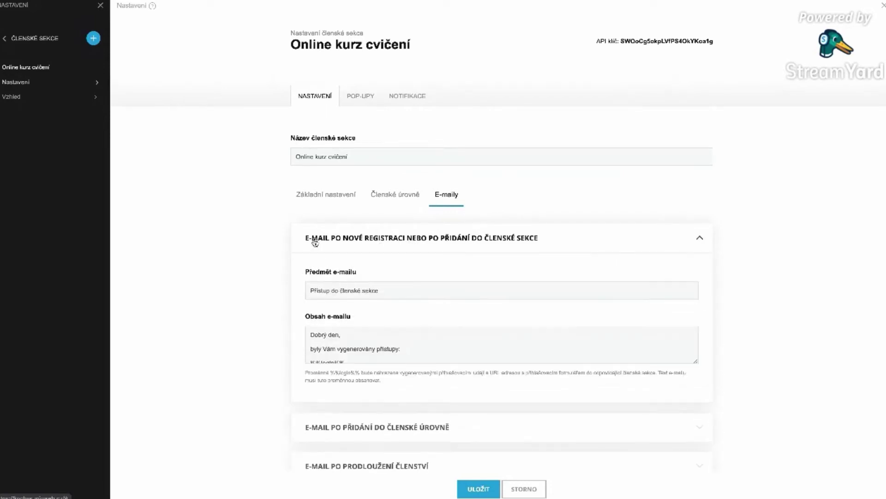
pyautogui.scroll(-1, 408, 243)
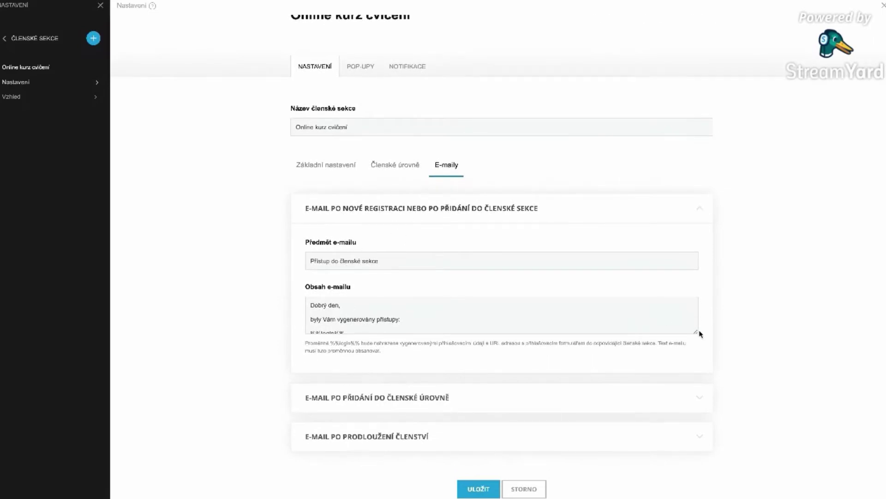
pyautogui.moveTo(697, 333); pyautogui.dragTo(700, 366)
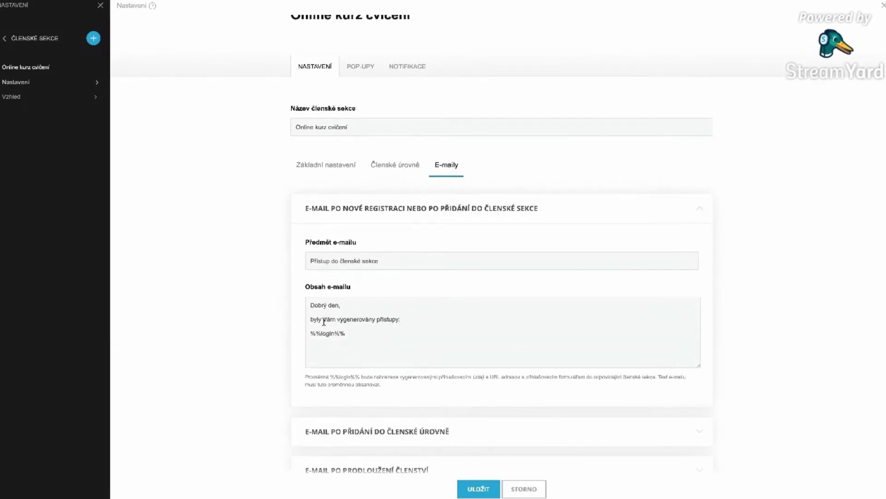
pyautogui.scroll(-1, 354, 330)
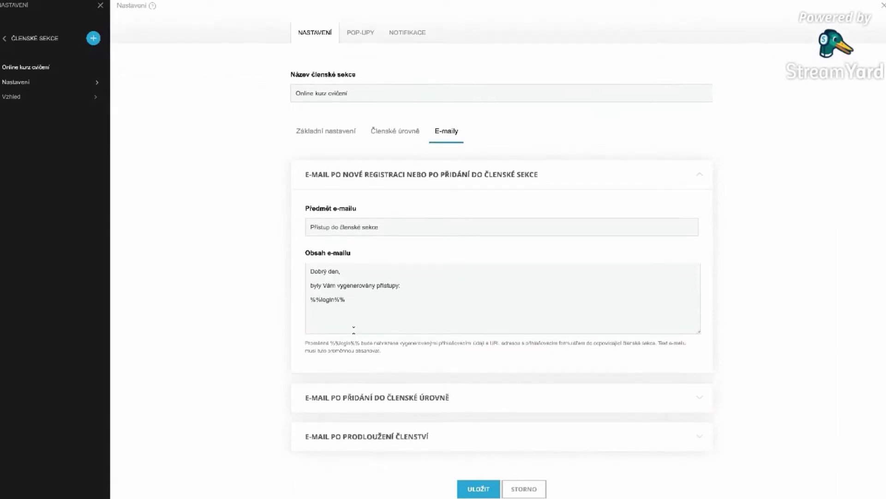
pyautogui.moveTo(401, 285); pyautogui.dragTo(304, 269)
pyautogui.click(365, 288)
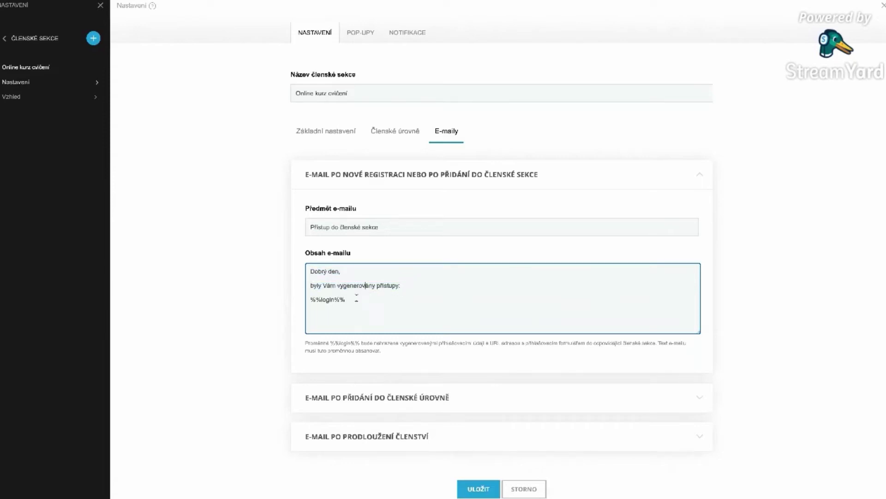
pyautogui.moveTo(352, 299); pyautogui.dragTo(310, 299)
pyautogui.click(356, 299)
pyautogui.moveTo(375, 298); pyautogui.dragTo(313, 300)
pyautogui.click(699, 175)
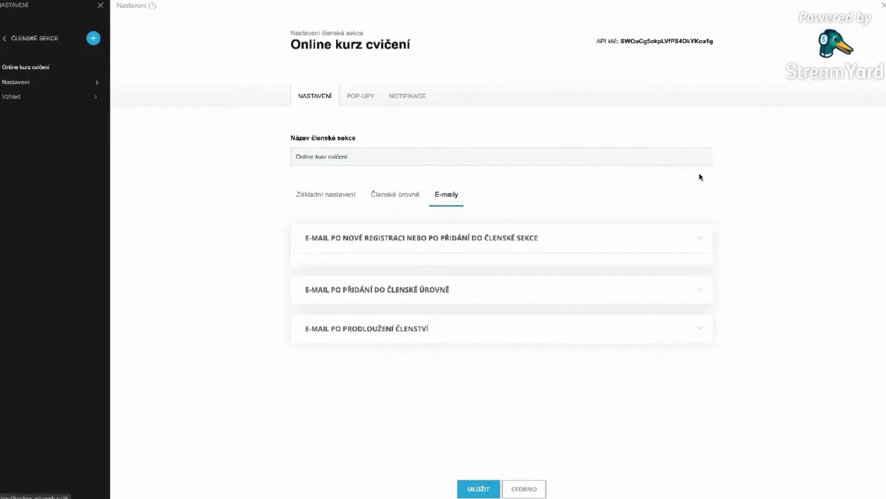
# - Look over the membership-level and membership-renewal e-mail templates, then move to POP-UPY
pyautogui.click(490, 281)
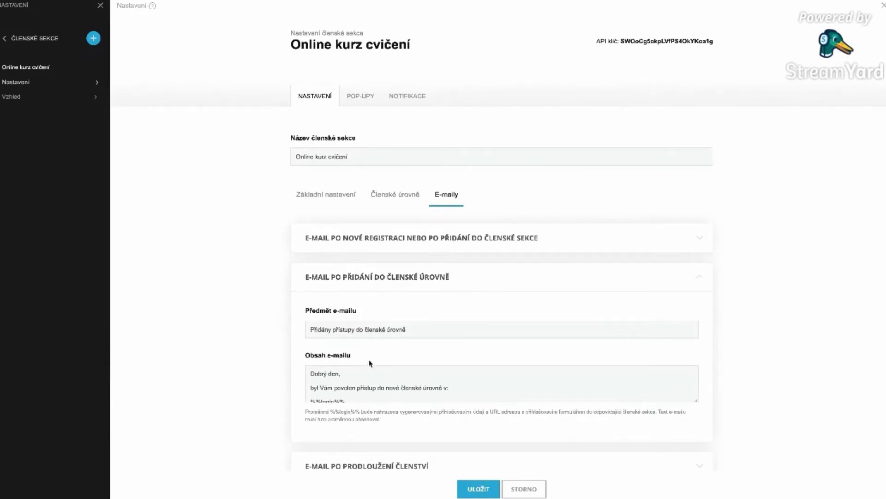
pyautogui.click(561, 281)
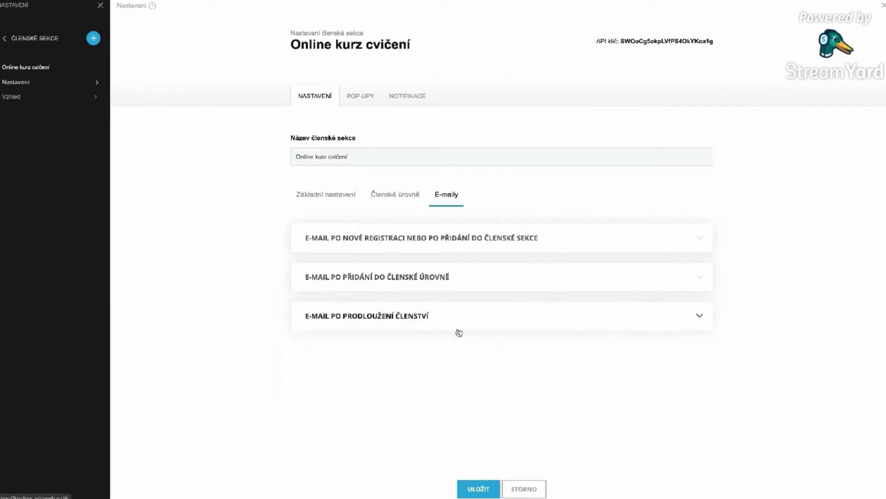
pyautogui.click(454, 321)
pyautogui.scroll(-1, 455, 320)
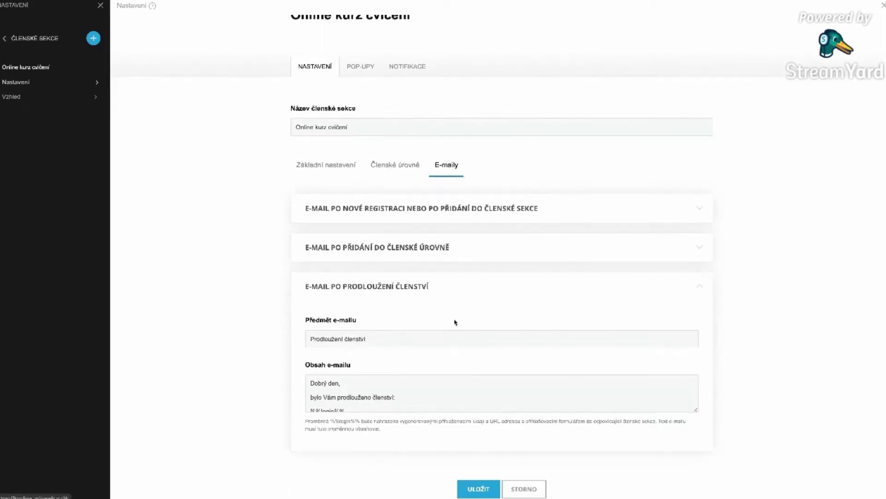
pyautogui.scroll(-1, 414, 398)
pyautogui.scroll(1, 414, 398)
pyautogui.click(478, 285)
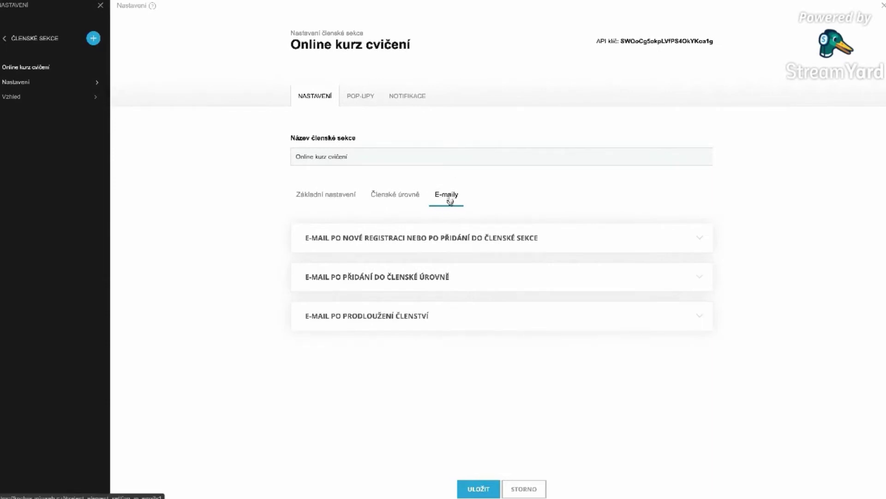
pyautogui.click(356, 98)
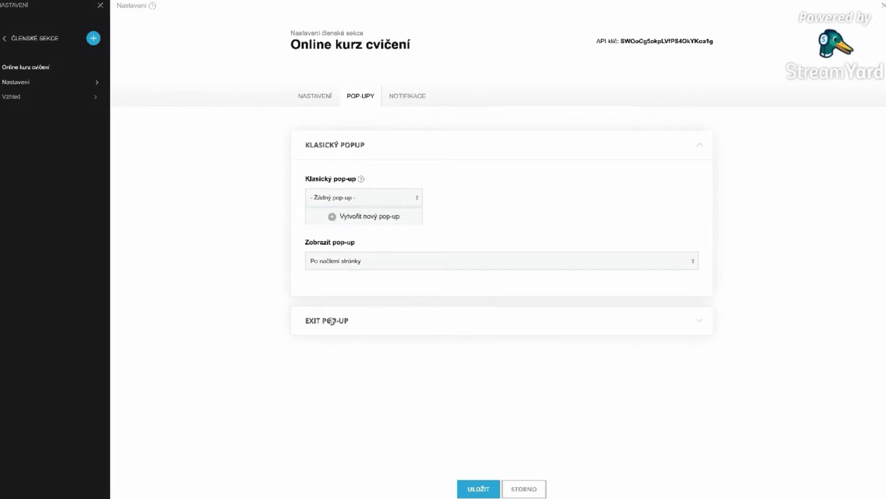
# - Expand the Exit pop-up options, leave browser full screen, and switch to NOTIFIKACE
pyautogui.click(364, 320)
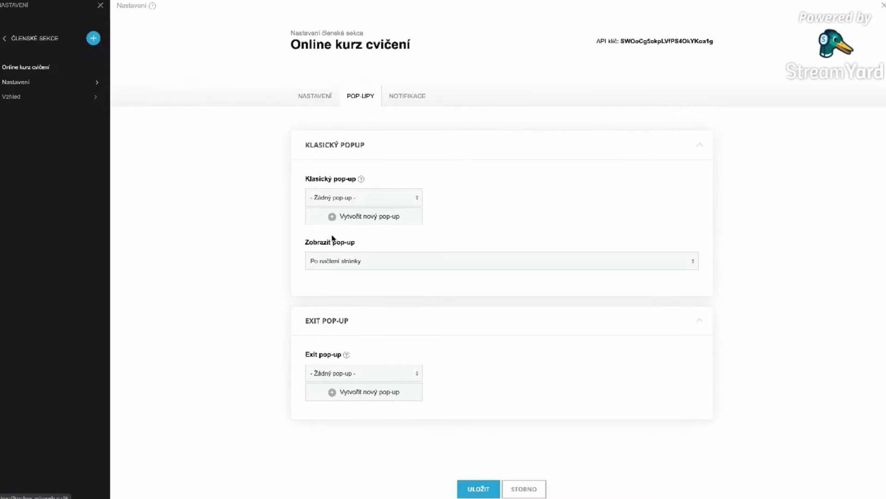
pyautogui.moveTo(187, 1)
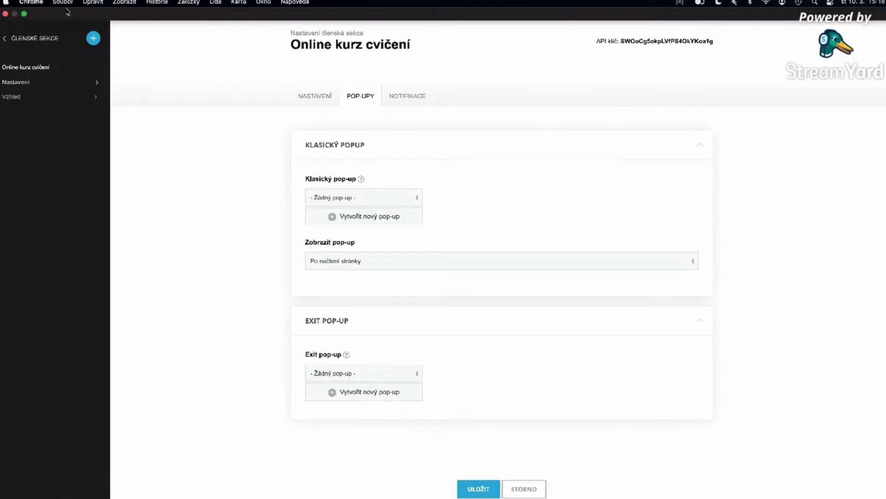
pyautogui.click(24, 15)
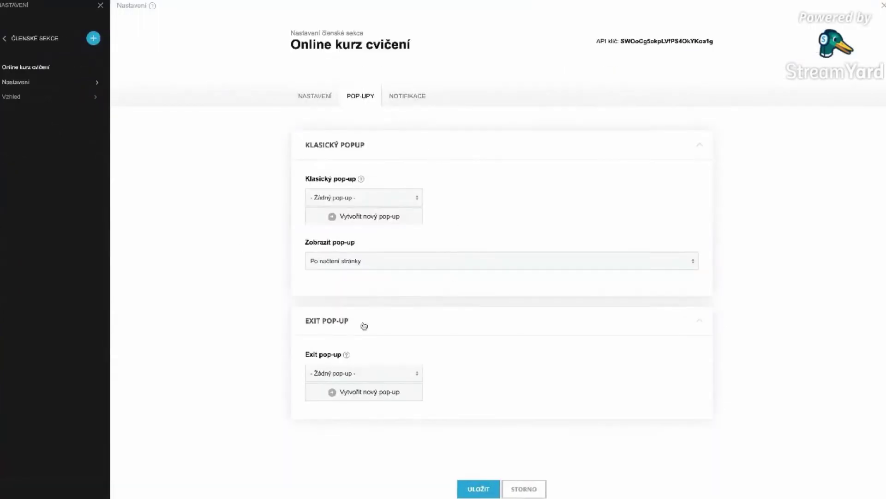
pyautogui.click(412, 101)
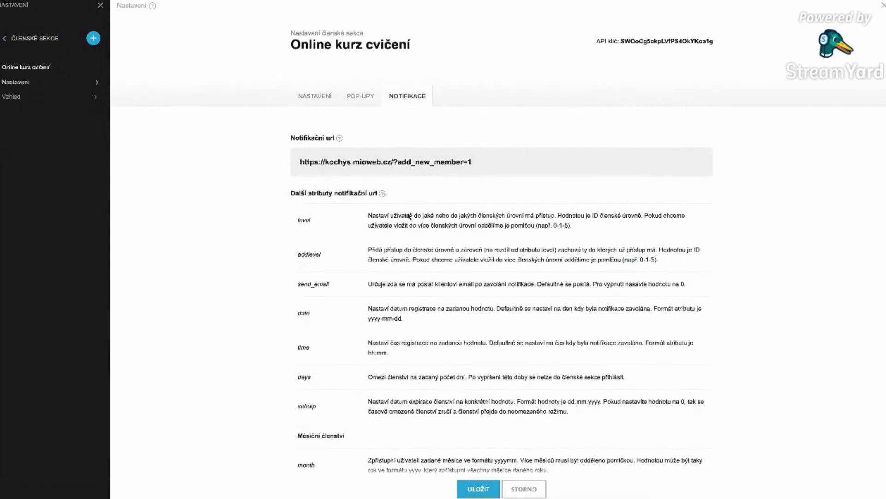
# - Scroll through the notification URL and its attribute settings
pyautogui.scroll(-4, 409, 215)
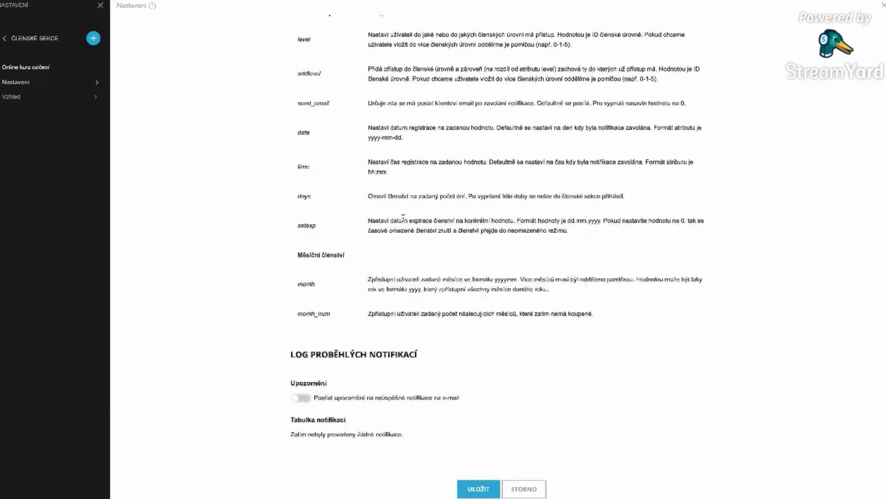
pyautogui.scroll(4, 402, 216)
pyautogui.scroll(-4, 403, 219)
pyautogui.scroll(3, 404, 221)
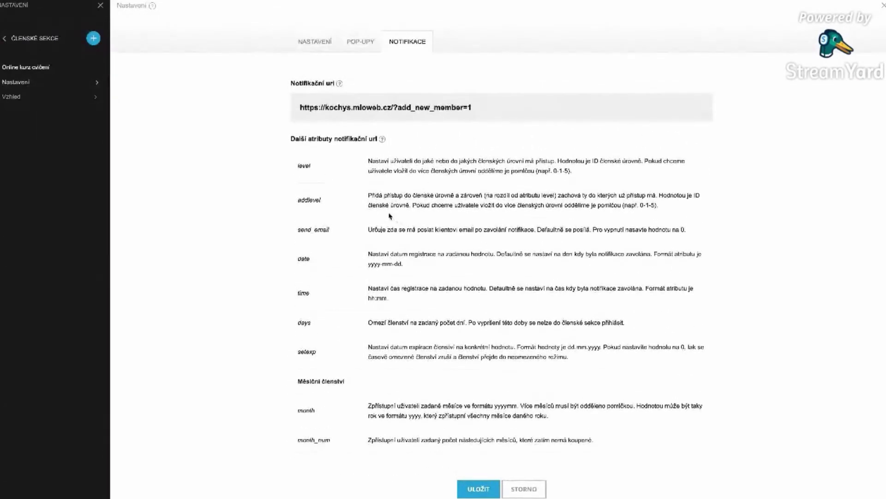
pyautogui.scroll(1, 391, 213)
pyautogui.scroll(-1, 385, 208)
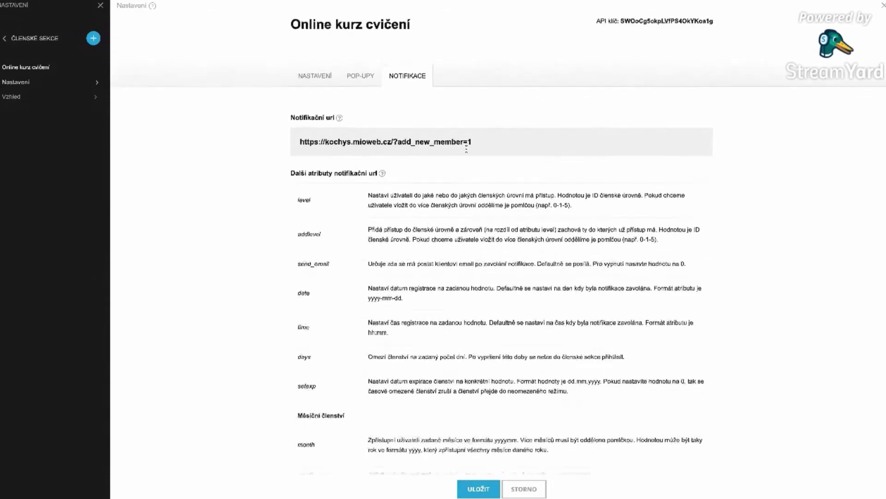
pyautogui.scroll(-2, 466, 149)
pyautogui.scroll(-5, 447, 169)
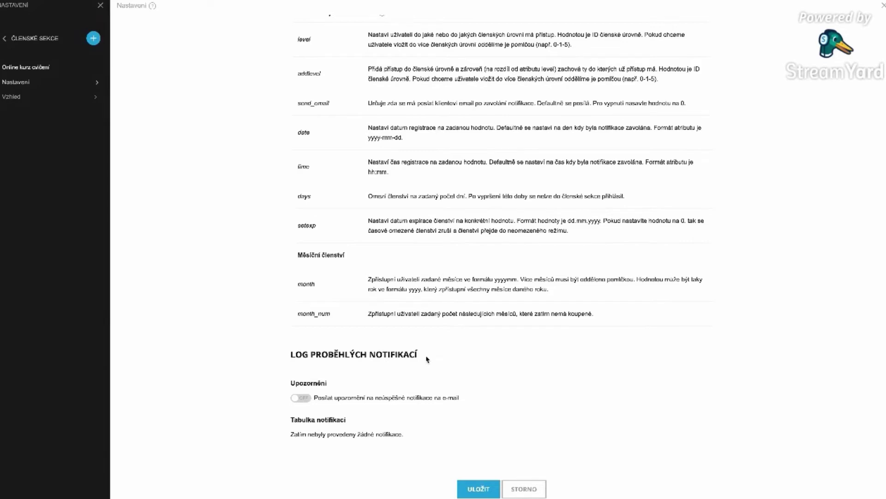
pyautogui.scroll(5, 428, 384)
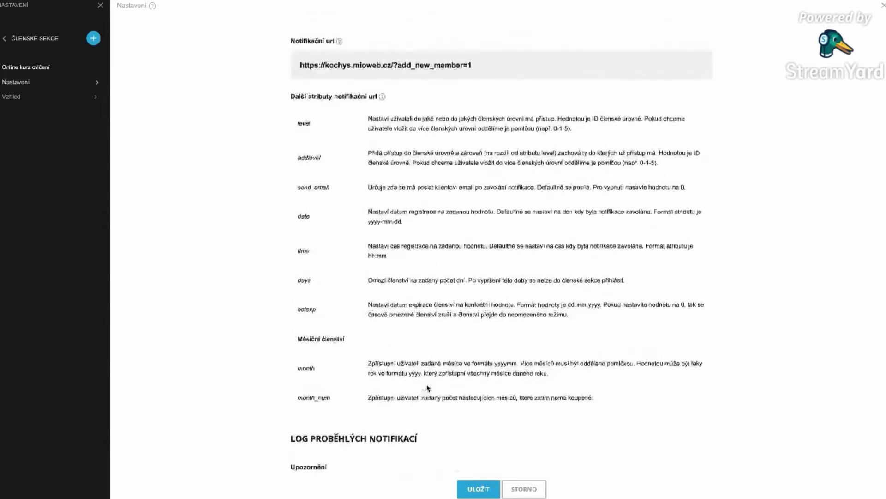
# - Save the section settings and return to its e-mail templates under NASTAVENÍ
pyautogui.click(480, 485)
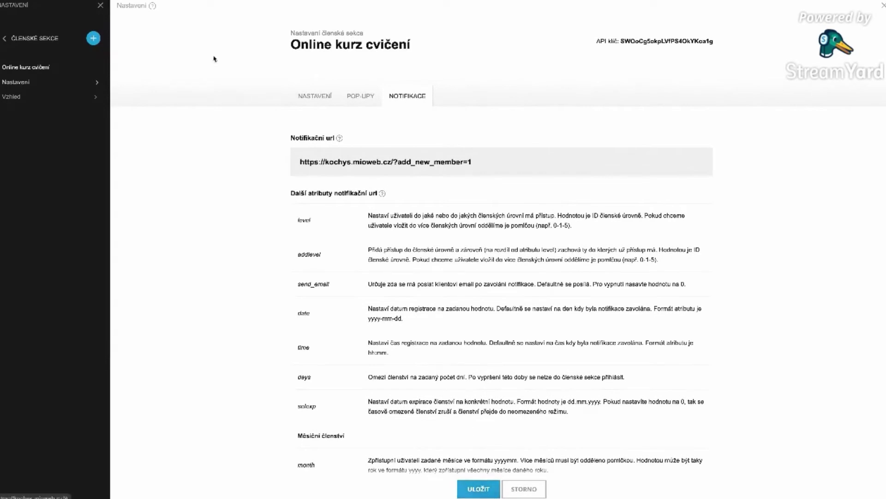
pyautogui.click(315, 95)
pyautogui.click(360, 96)
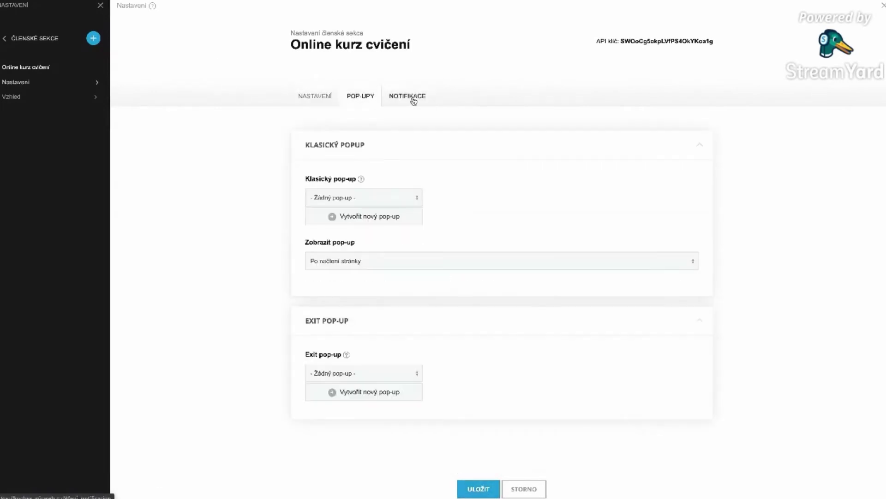
pyautogui.click(316, 96)
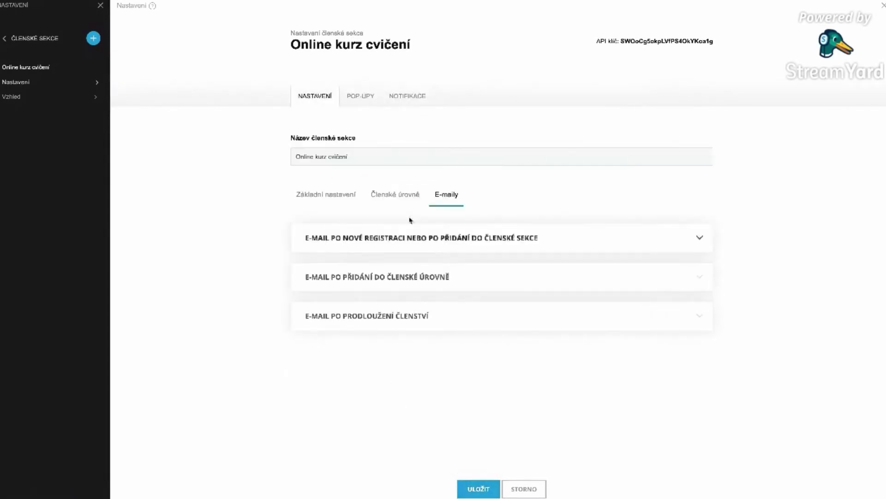
# - Check the Nástěnka and Přihlašovací stránka fields in Základní nastavení, then save the settings
pyautogui.click(324, 245)
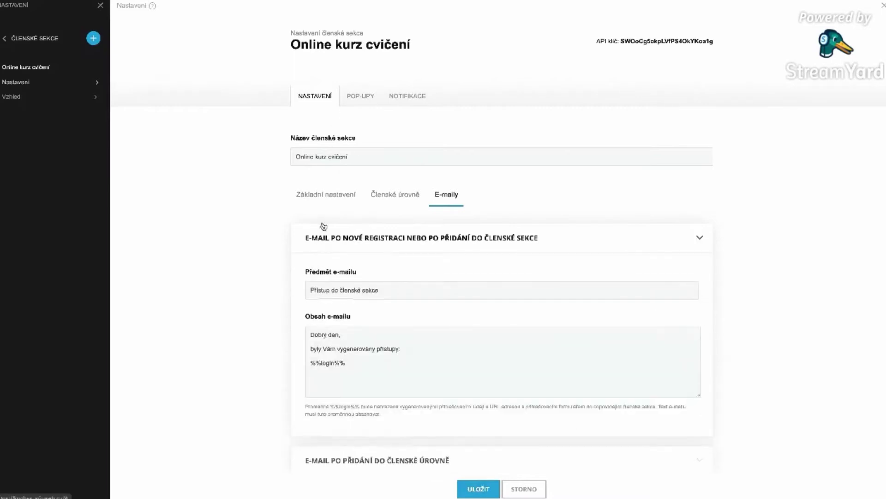
pyautogui.click(326, 195)
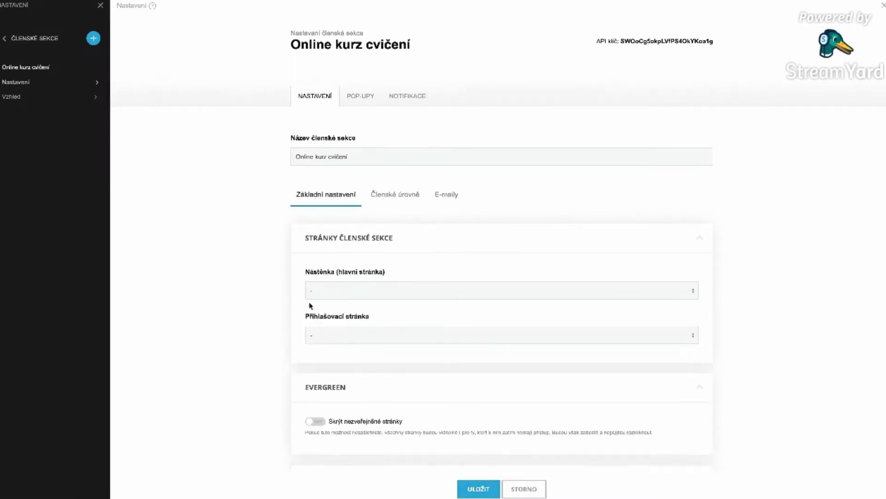
pyautogui.moveTo(307, 271); pyautogui.dragTo(354, 272)
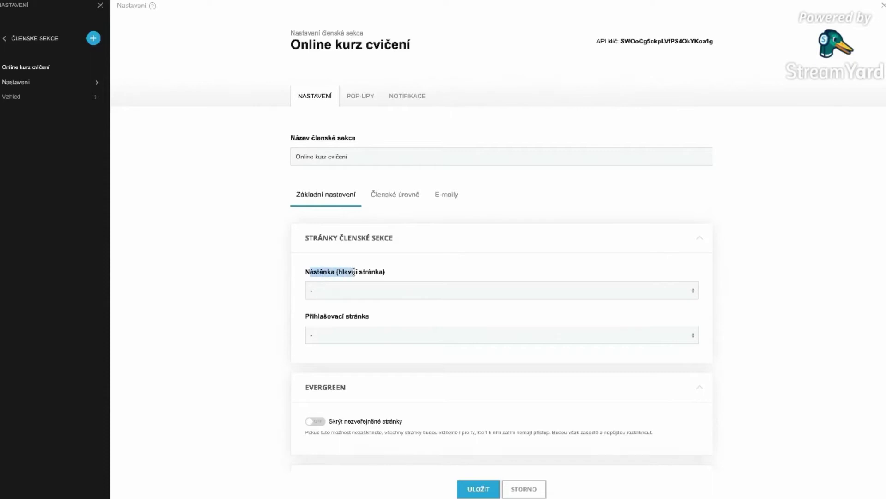
pyautogui.moveTo(309, 317); pyautogui.dragTo(388, 316)
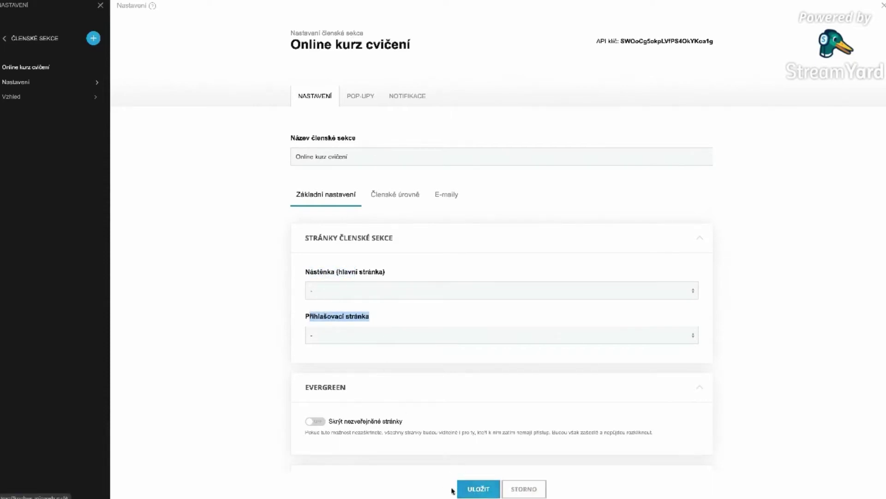
pyautogui.click(471, 488)
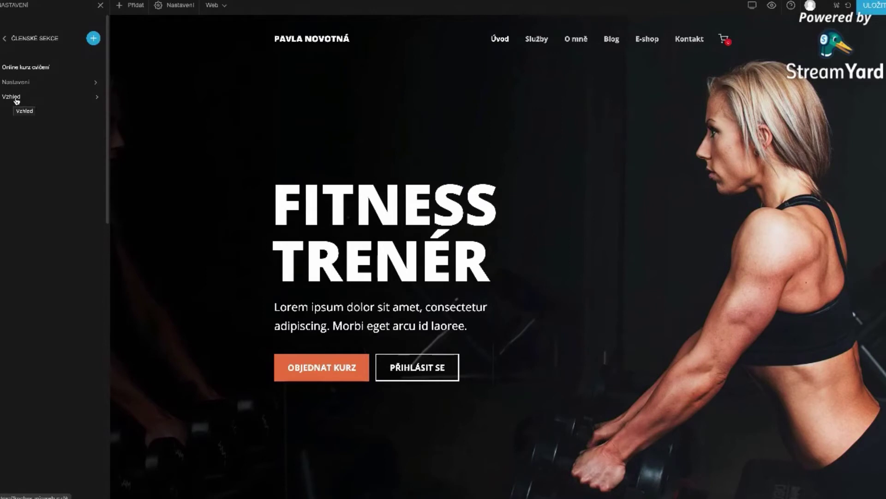
# - Review the Online kurz cvičení header, footer and background tabs, then save its appearance (background #ebebeb)
pyautogui.click(17, 101)
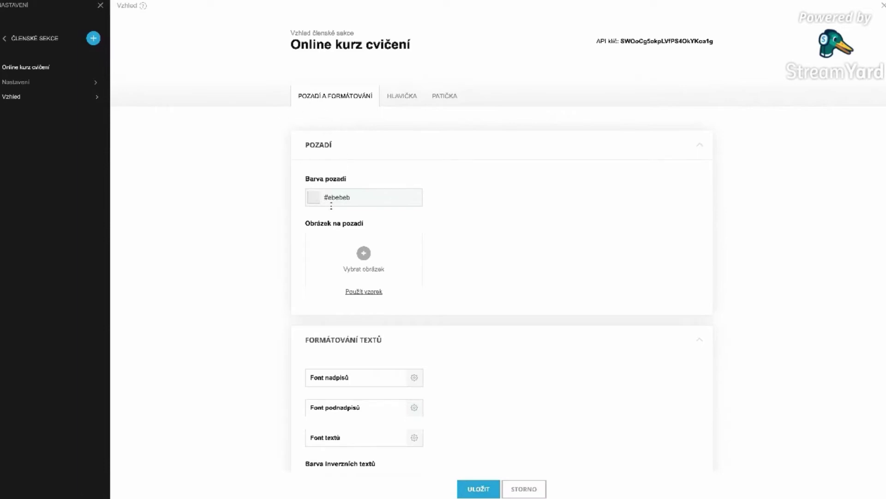
pyautogui.scroll(-4, 332, 205)
pyautogui.scroll(-1, 331, 206)
pyautogui.scroll(5, 331, 206)
pyautogui.click(406, 99)
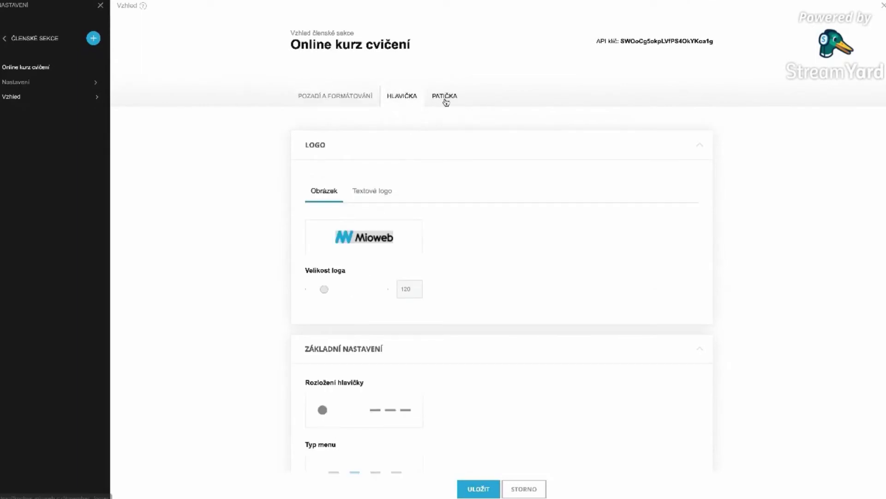
pyautogui.click(448, 102)
pyautogui.click(348, 101)
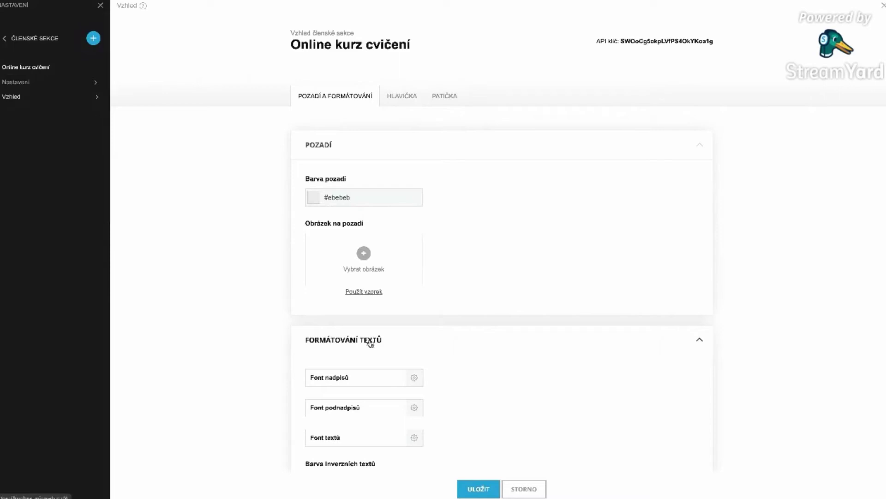
pyautogui.click(490, 489)
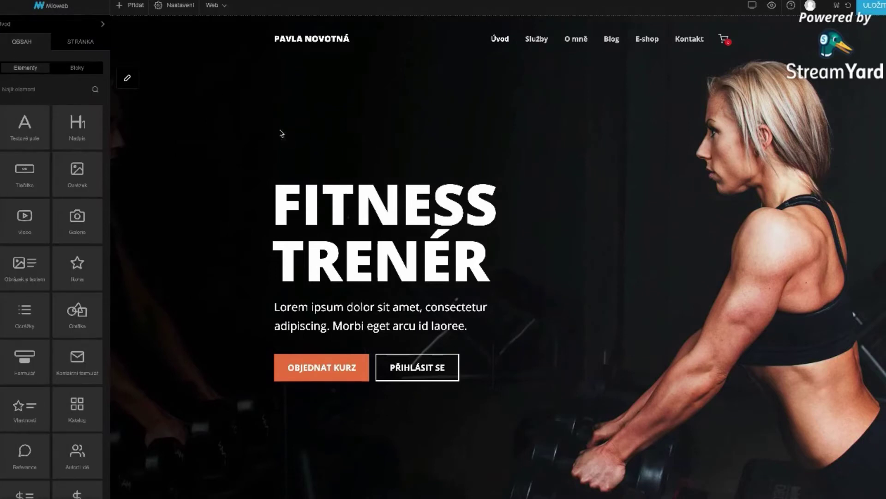
# - Start a new page named 'Přihlašení' and browse the Členské login-page templates
pyautogui.moveTo(136, 8)
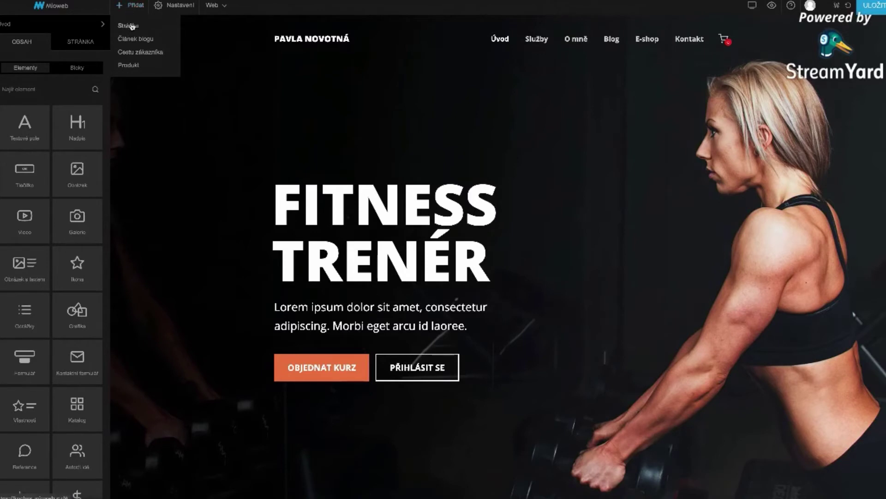
pyautogui.click(129, 26)
pyautogui.click(308, 80)
pyautogui.write('Přihlašení')
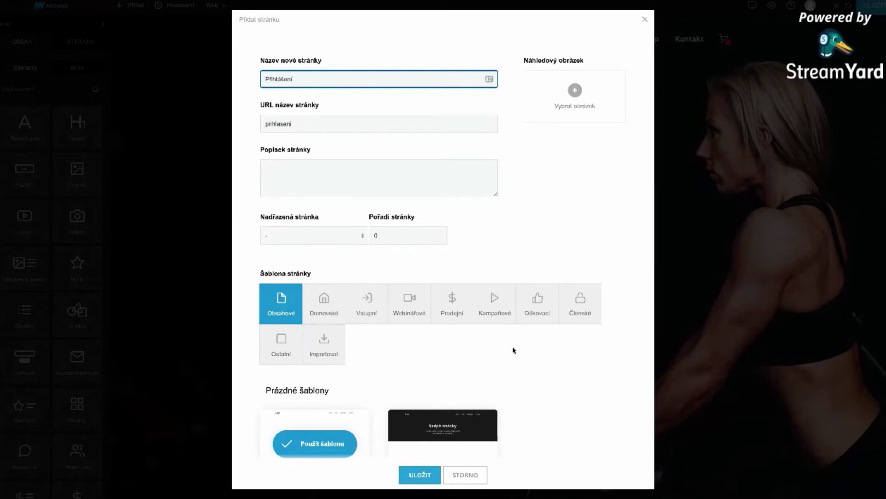
pyautogui.scroll(-1, 512, 350)
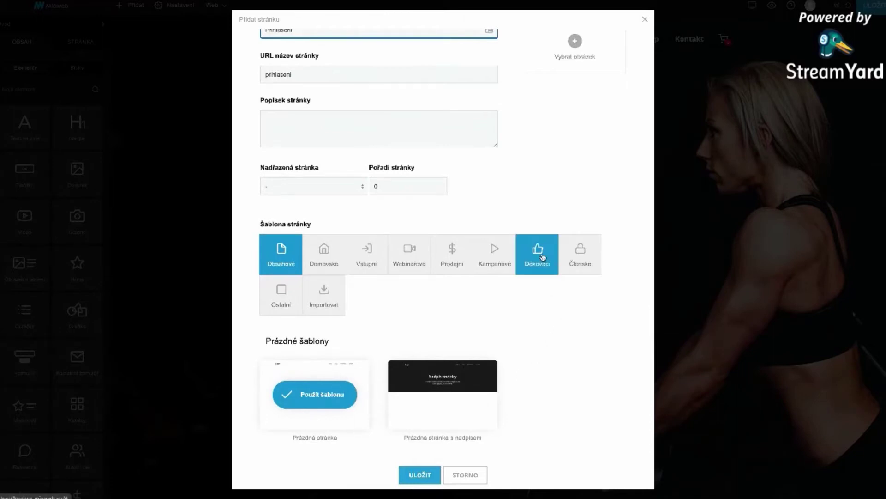
pyautogui.click(592, 262)
pyautogui.scroll(-5, 586, 384)
pyautogui.scroll(-4, 583, 383)
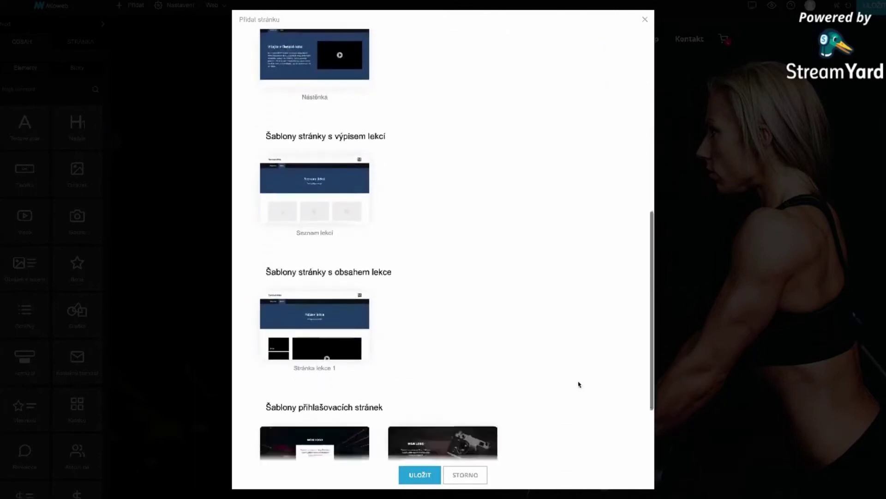
pyautogui.moveTo(316, 364)
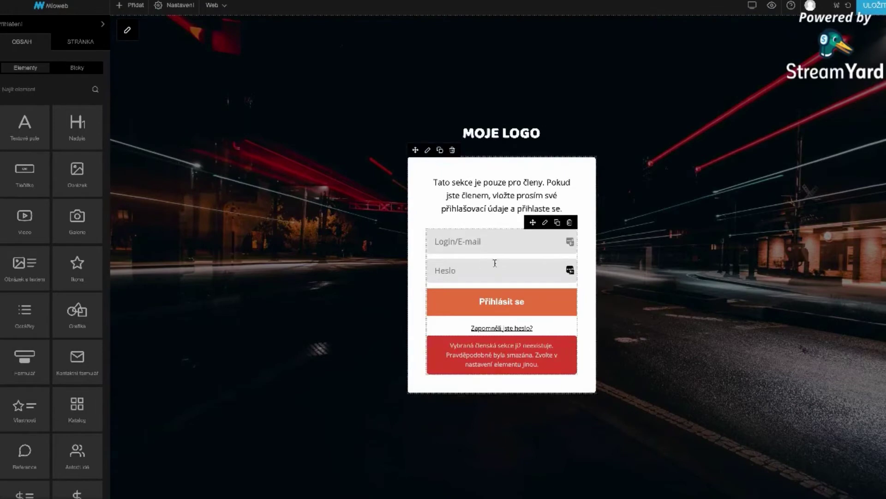
# - Set the login form to log users into Online kurz cvičení and save it
pyautogui.click(545, 223)
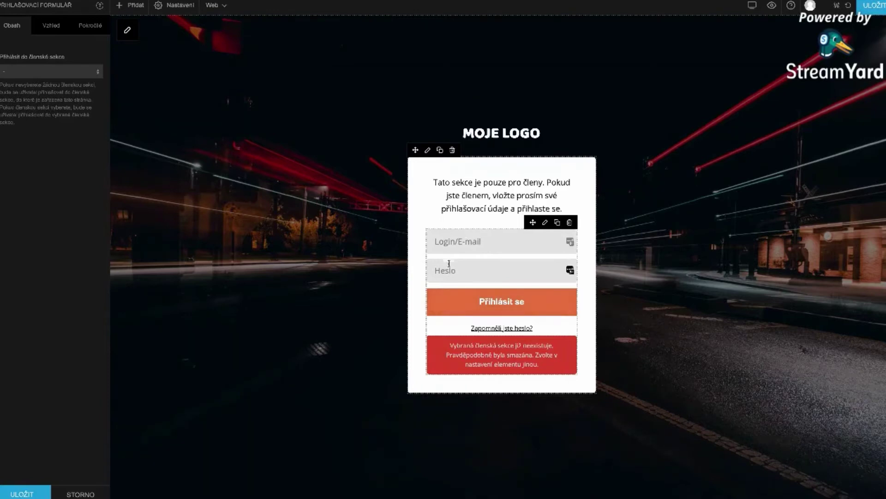
pyautogui.click(36, 73)
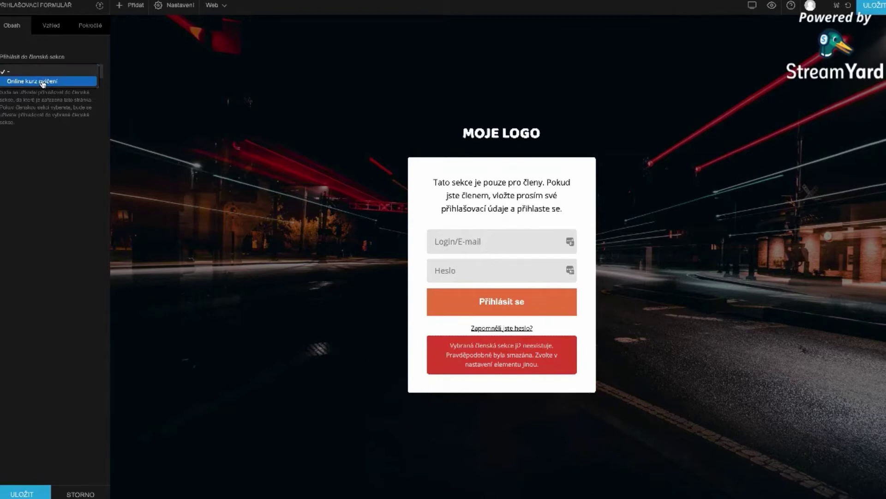
pyautogui.click(43, 82)
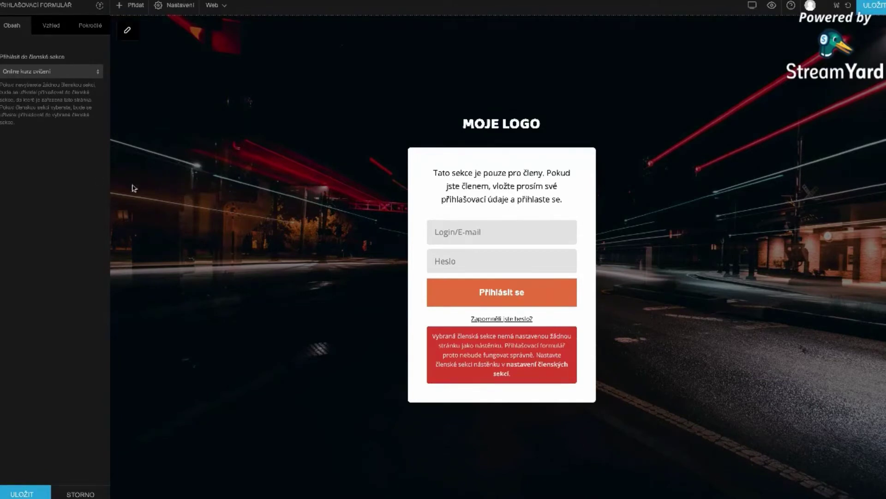
pyautogui.click(37, 74)
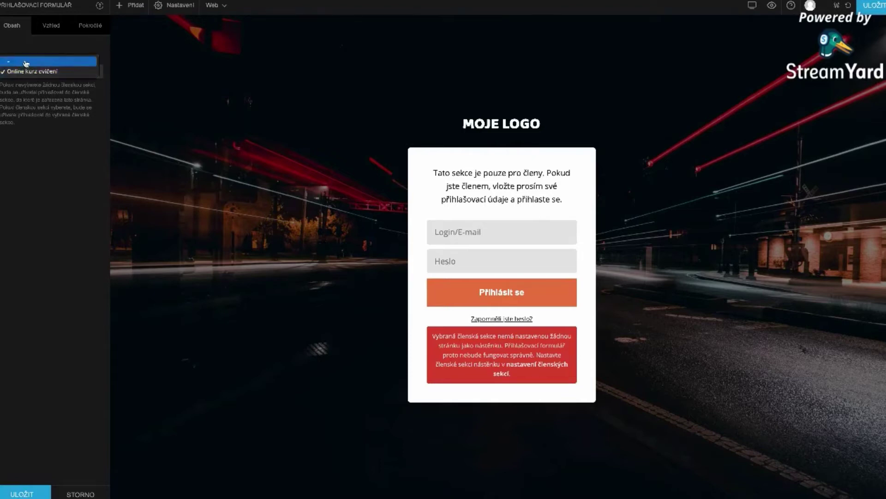
pyautogui.click(38, 113)
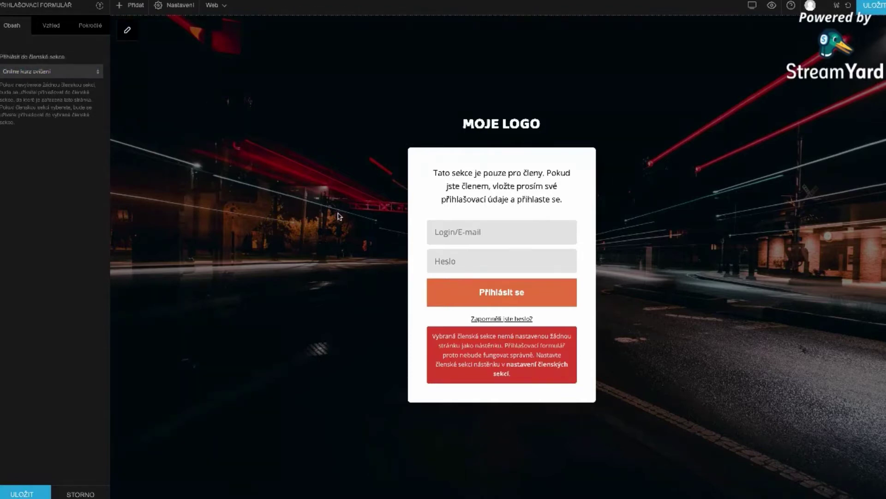
pyautogui.click(29, 494)
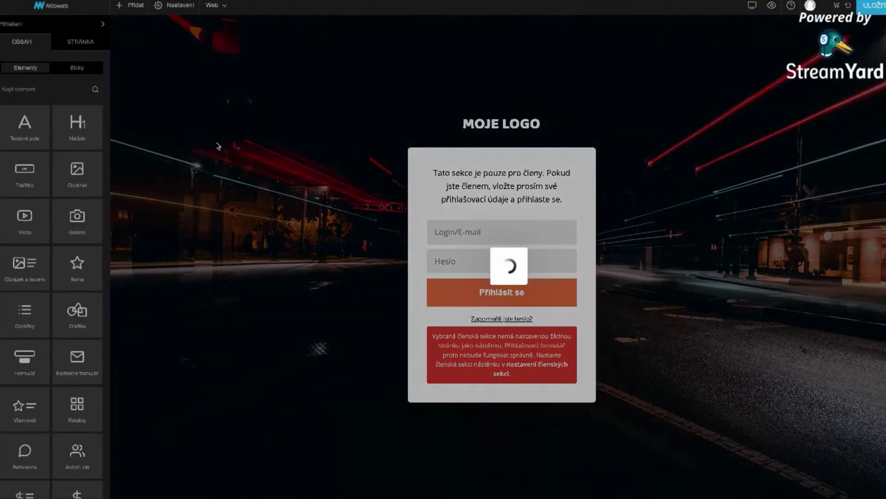
pyautogui.click(127, 11)
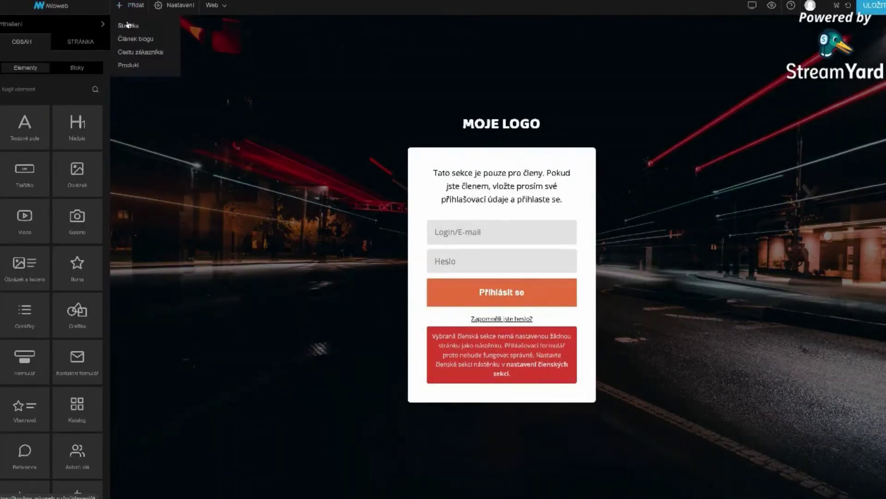
# - Create the Nástěnku page from the Členské Nástěnka dashboard template
pyautogui.click(129, 26)
pyautogui.click(304, 82)
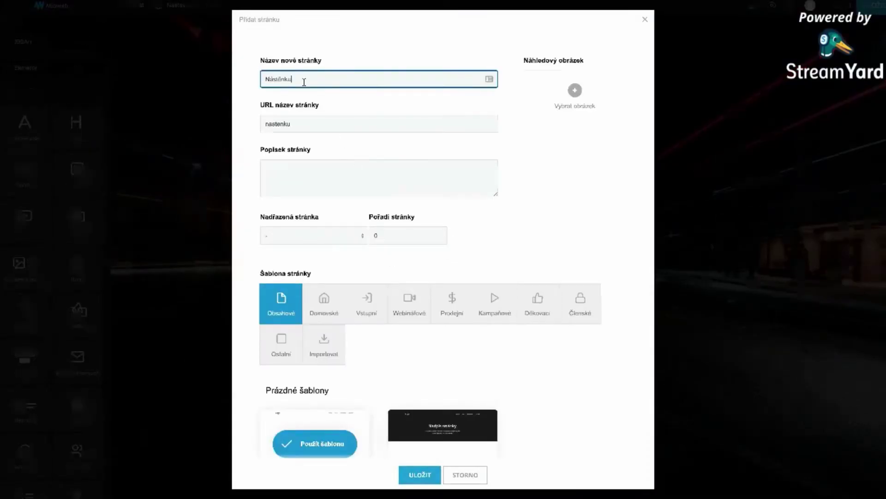
pyautogui.scroll(-5, 350, 227)
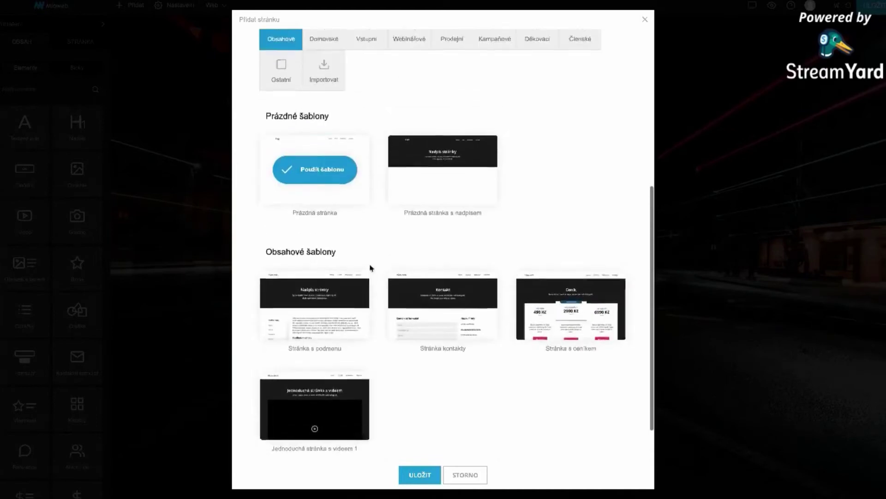
pyautogui.scroll(1, 377, 274)
pyautogui.click(578, 91)
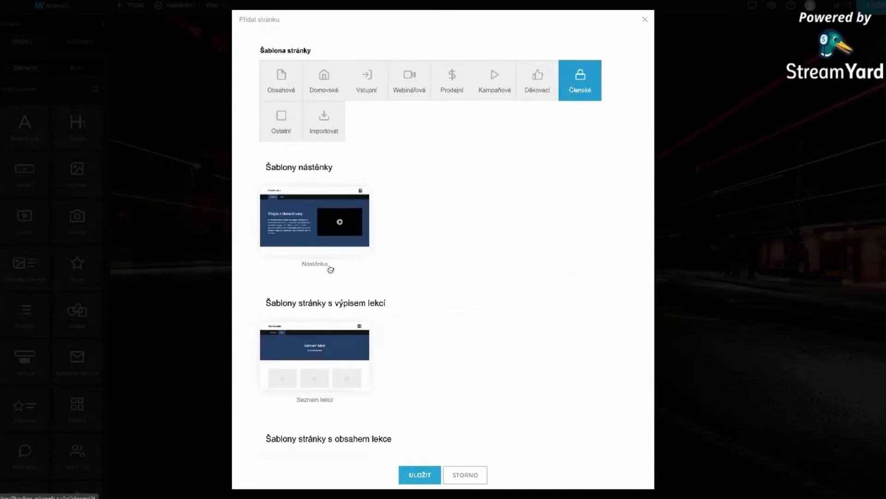
pyautogui.click(420, 474)
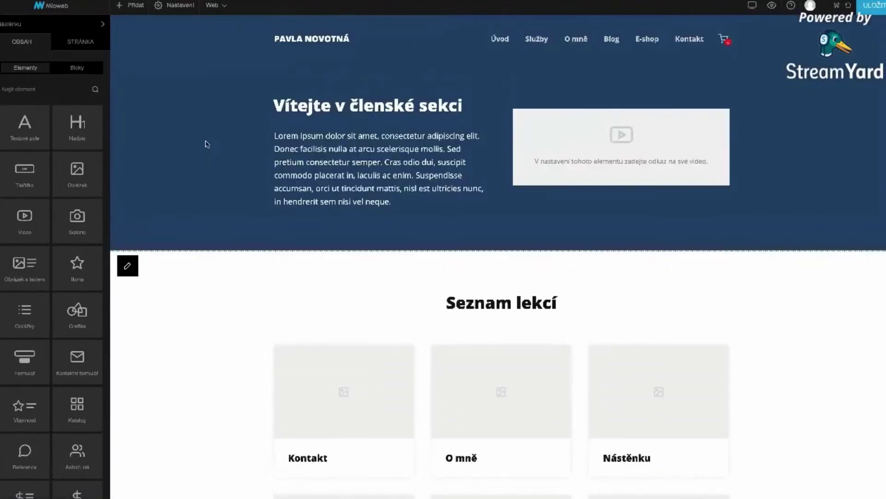
pyautogui.click(180, 7)
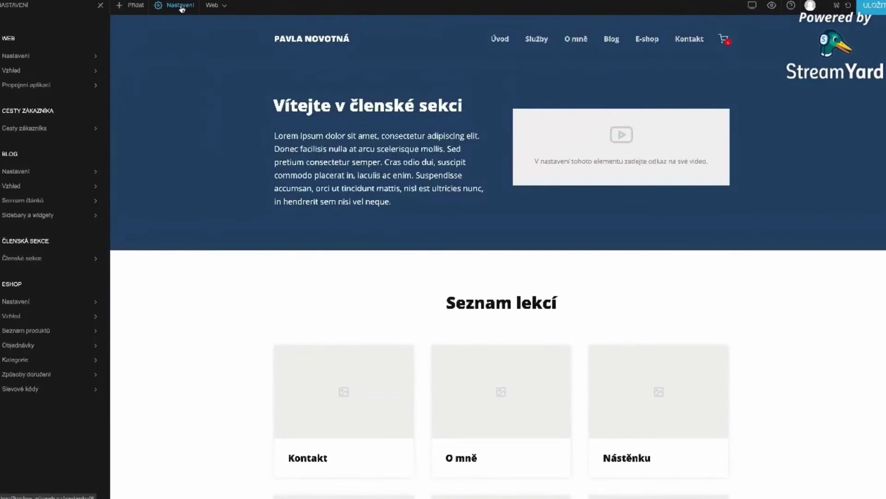
# - Assign Nástěnku as dashboard and Přihlášení as login page for Online kurz cvičení, then save
pyautogui.click(23, 258)
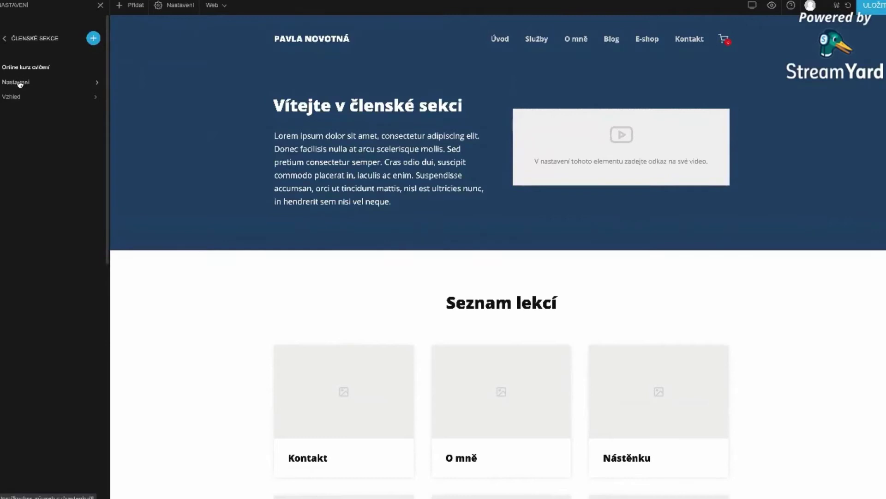
pyautogui.click(21, 81)
pyautogui.scroll(-1, 325, 263)
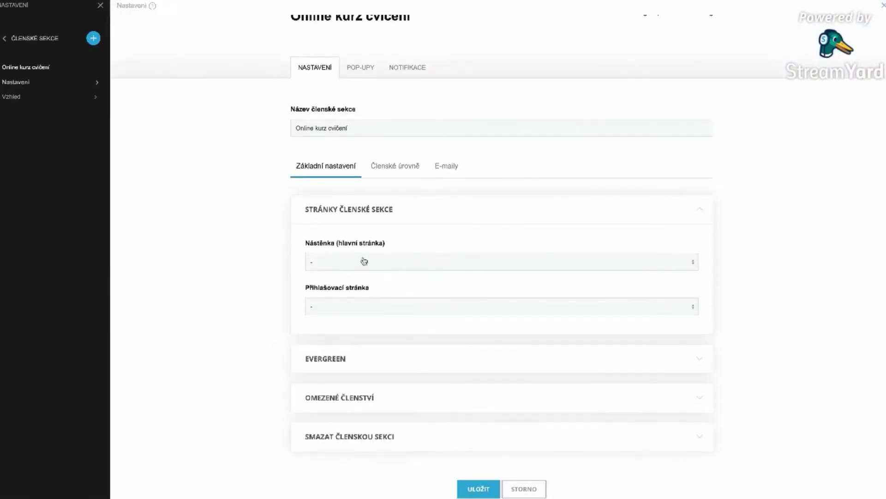
pyautogui.click(342, 263)
pyautogui.click(334, 325)
pyautogui.click(337, 307)
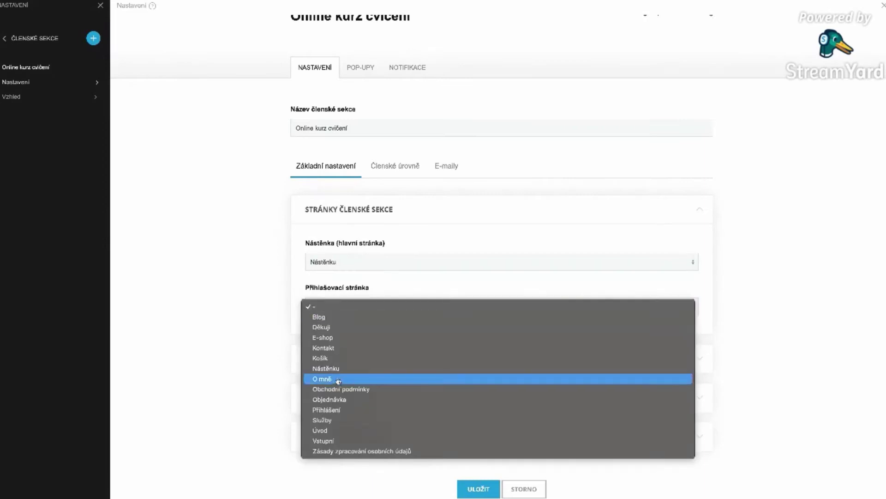
pyautogui.click(442, 409)
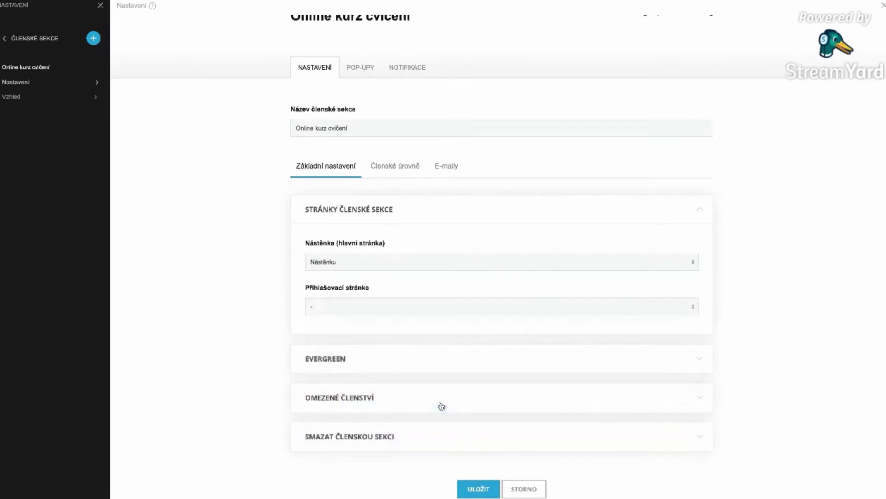
pyautogui.click(478, 488)
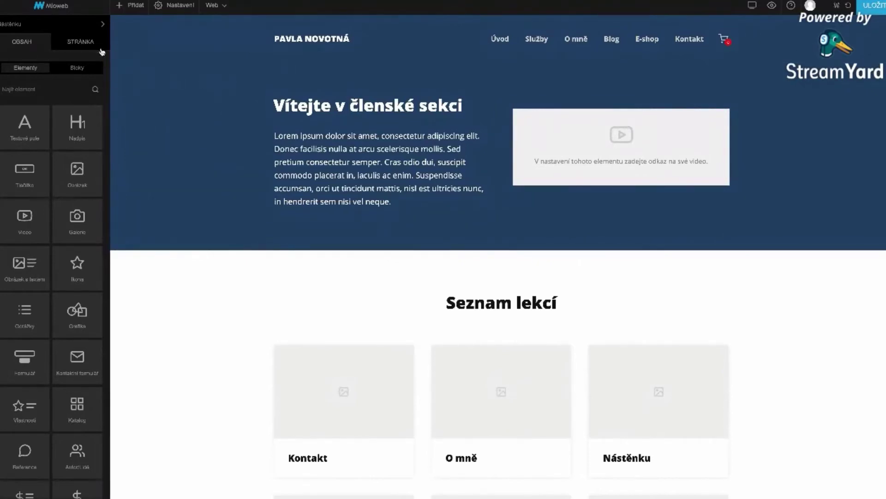
# - Restrict the Nástěnku page to registered users of the Online kurz cvičení section
pyautogui.click(76, 44)
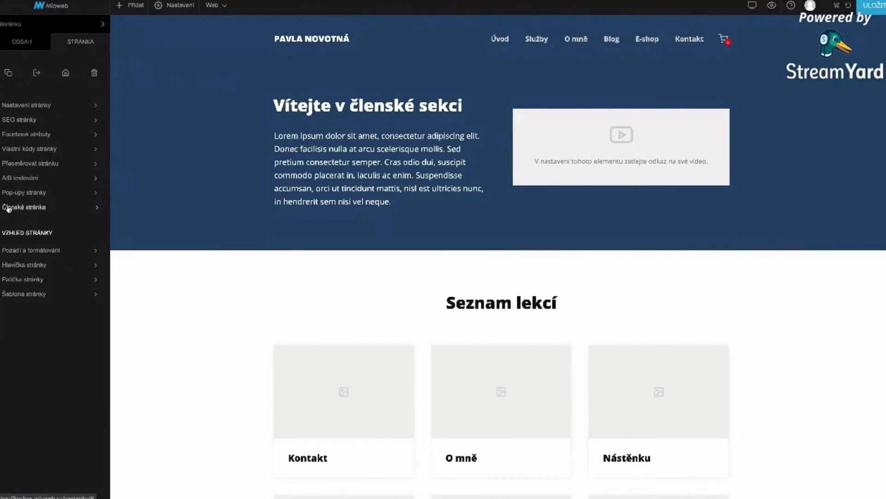
pyautogui.click(24, 211)
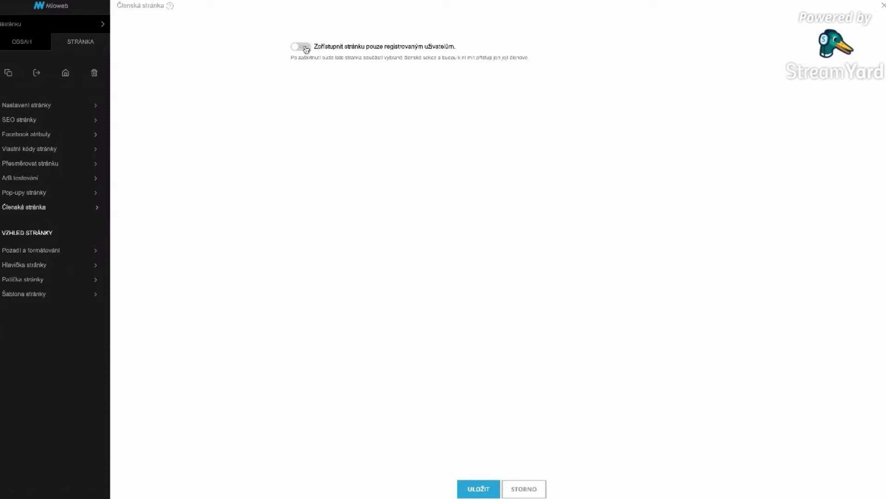
pyautogui.click(301, 47)
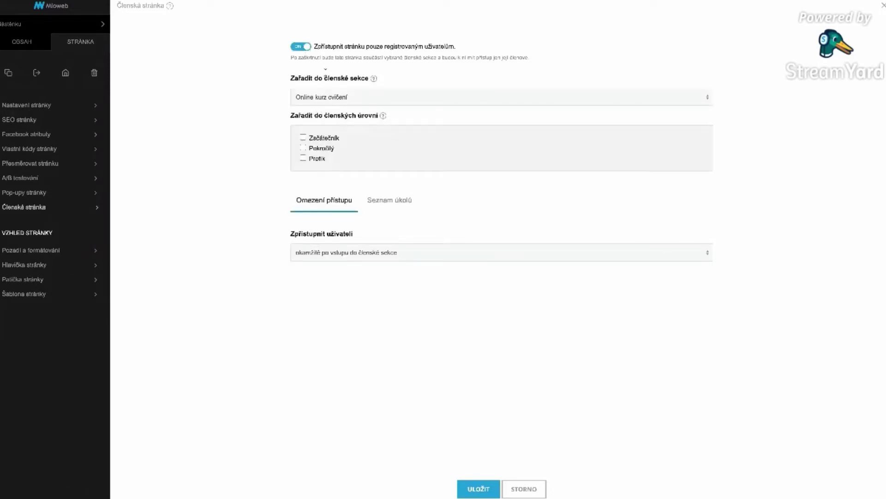
pyautogui.click(328, 100)
pyautogui.click(313, 97)
pyautogui.click(339, 100)
pyautogui.click(339, 100)
pyautogui.click(313, 97)
pyautogui.click(330, 98)
# - Also grant the Pokročilý and Profík levels access and save the membership settings
pyautogui.click(303, 148)
pyautogui.click(303, 158)
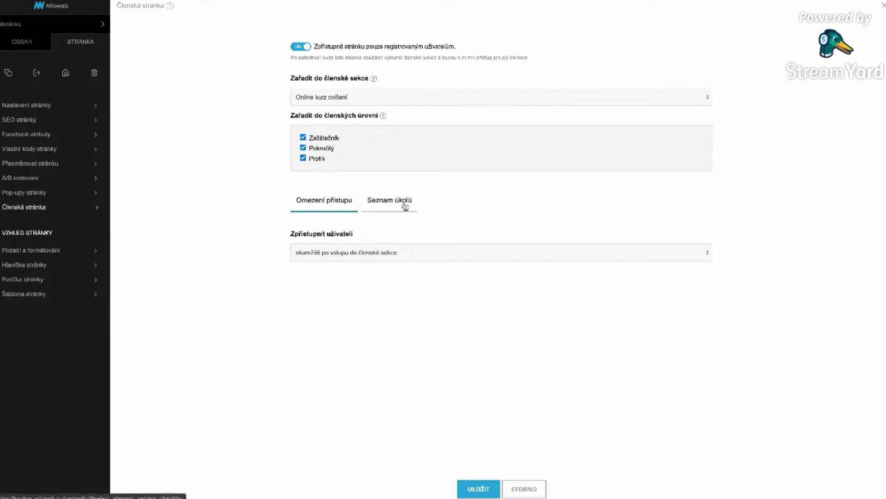
pyautogui.click(481, 488)
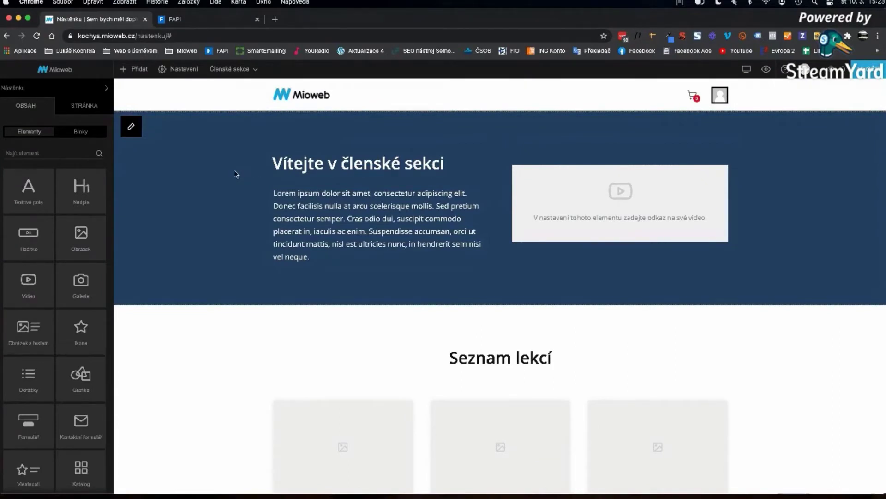
pyautogui.moveTo(351, 157)
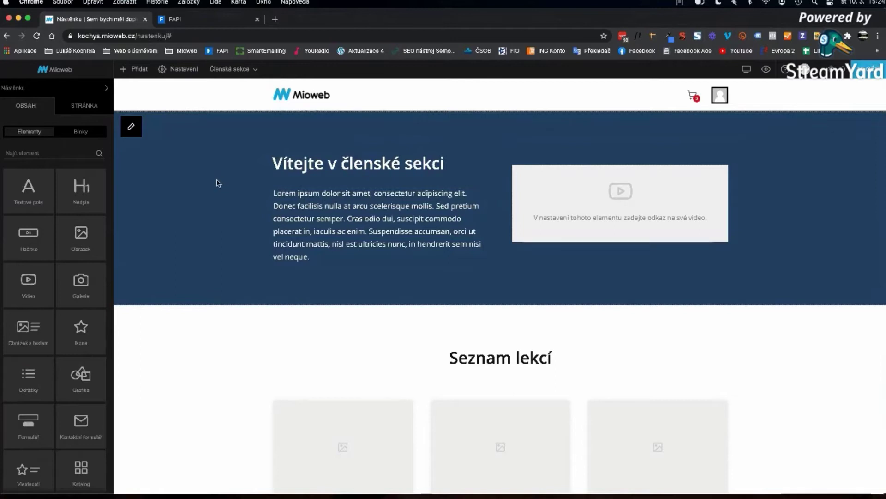
pyautogui.moveTo(322, 218)
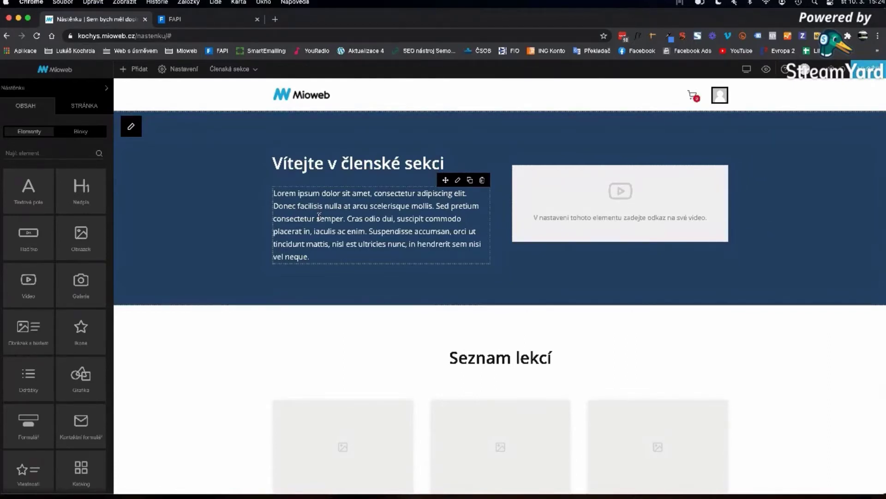
pyautogui.scroll(-3, 460, 297)
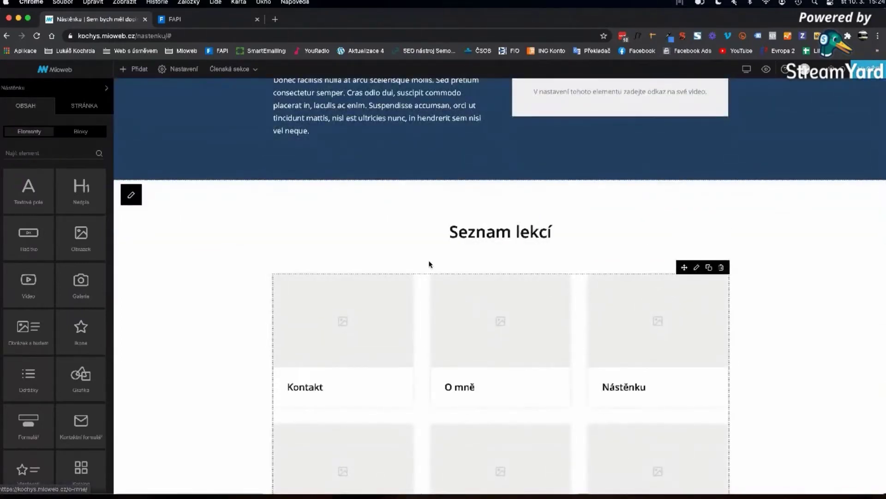
pyautogui.scroll(3, 429, 264)
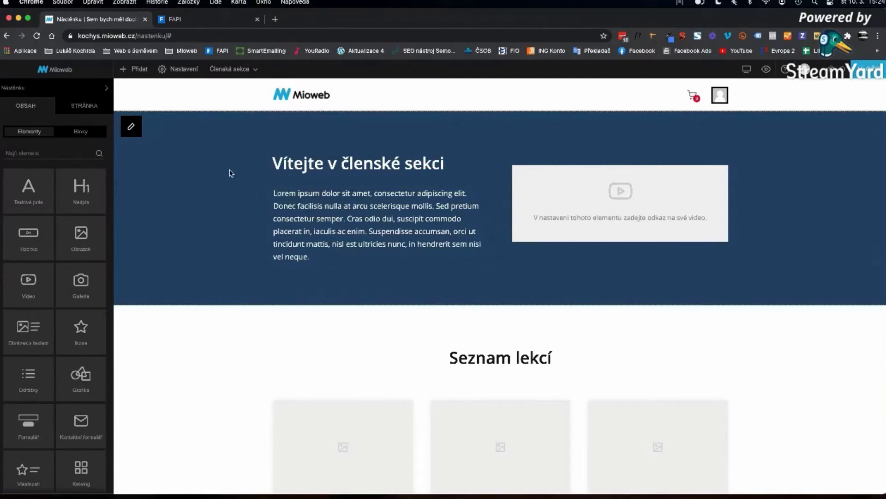
# - Remove 'nastenku/#' from the address to load the FITNESS TRENÉR home page
pyautogui.click(75, 106)
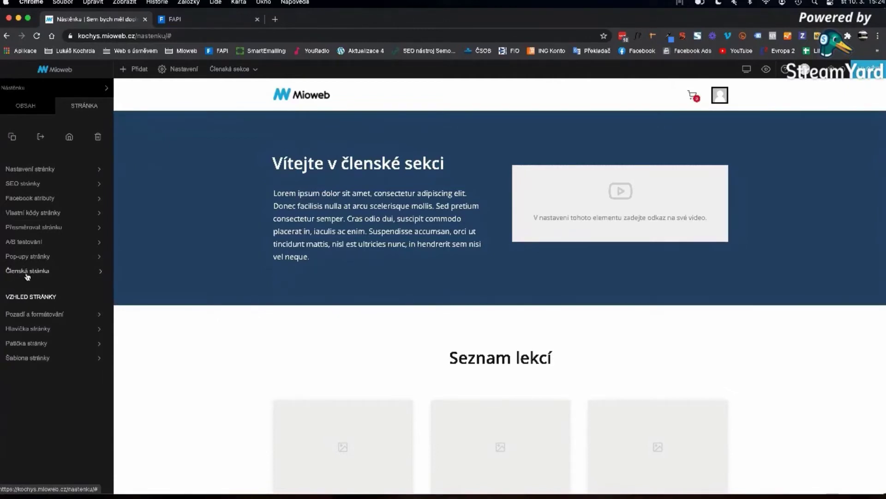
pyautogui.moveTo(214, 273)
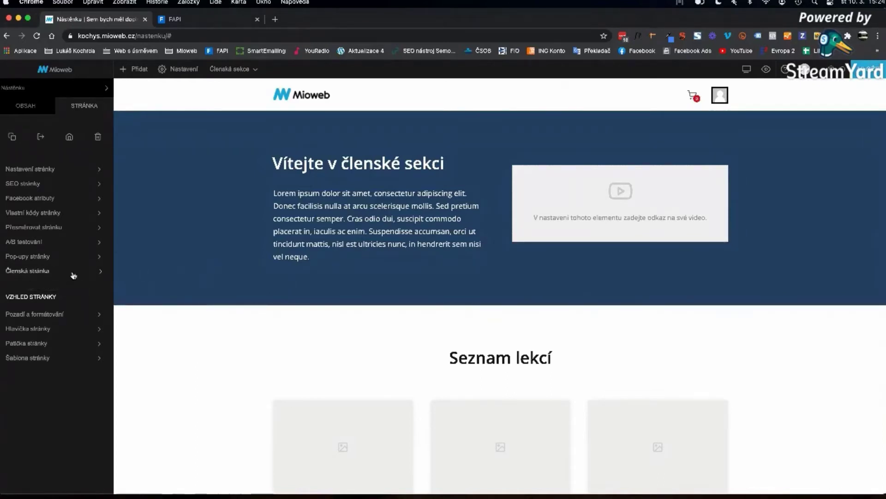
pyautogui.click(237, 259)
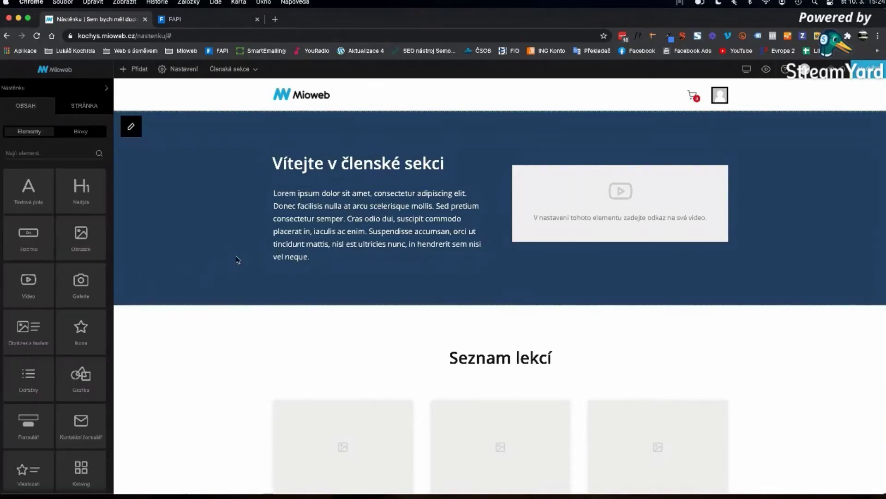
pyautogui.moveTo(296, 103)
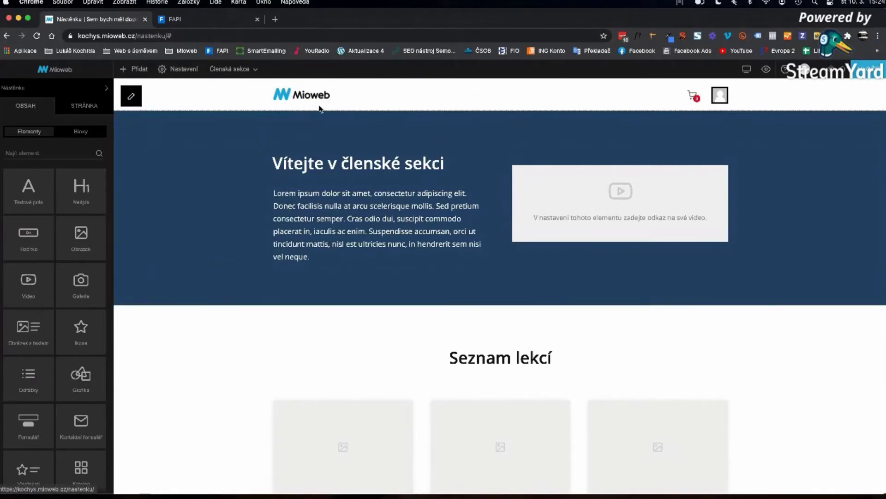
pyautogui.moveTo(141, 36); pyautogui.dragTo(254, 35)
pyautogui.press('BackSpace')
pyautogui.press('Return')
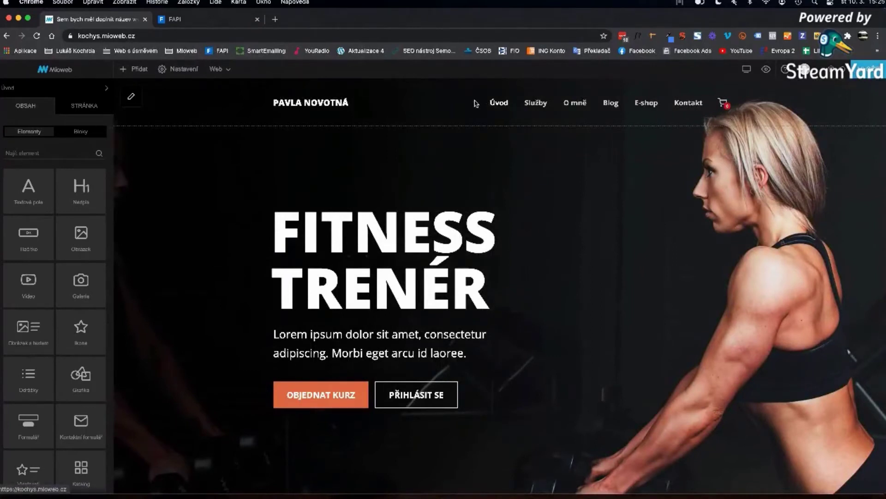
# - Append 'nastenka' to the web address, which leads to a not-found page
pyautogui.click(160, 35)
pyautogui.press('Right')
pyautogui.write('nastenka')
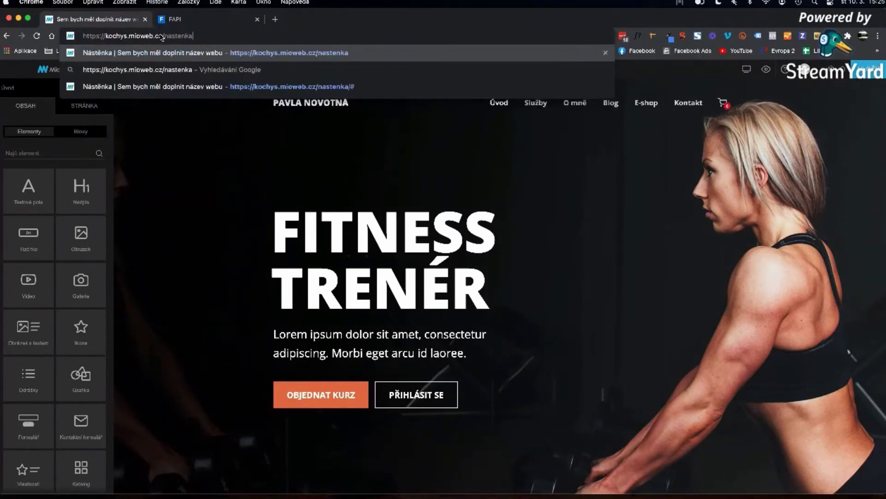
pyautogui.press('Return')
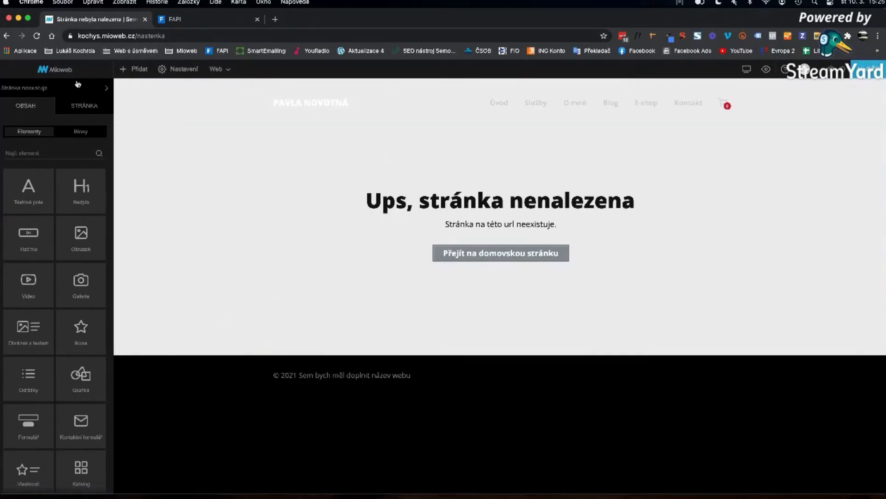
# - Open Nástěnka from the Členská sekce page list and look over the dashboard
pyautogui.click(57, 89)
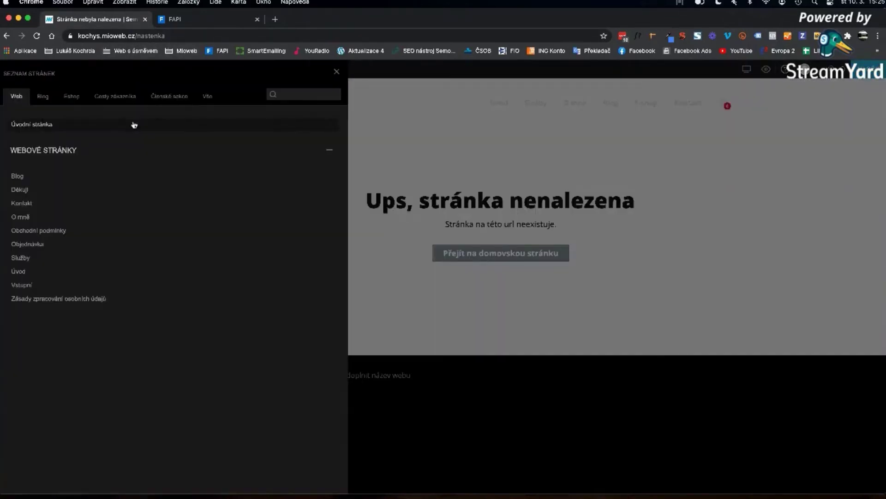
pyautogui.click(164, 95)
pyautogui.click(35, 190)
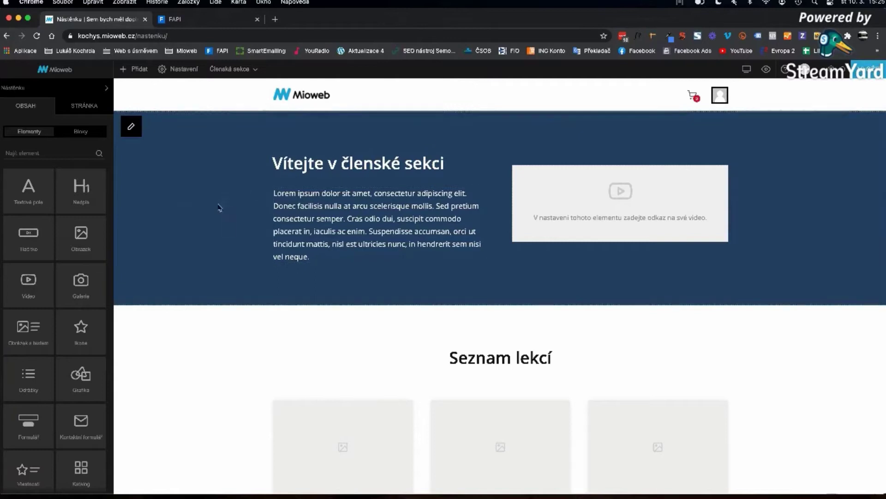
pyautogui.scroll(-2, 217, 214)
pyautogui.scroll(-12, 217, 214)
pyautogui.scroll(12, 217, 214)
pyautogui.scroll(-3, 218, 214)
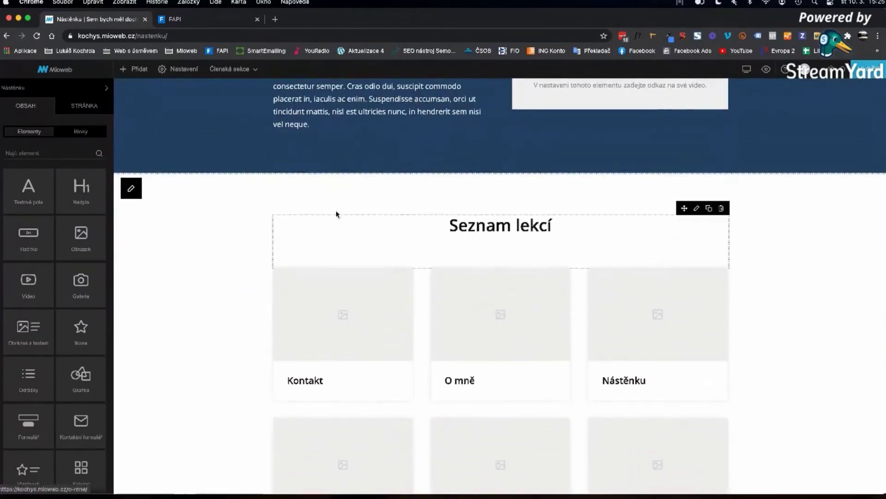
pyautogui.scroll(3, 346, 214)
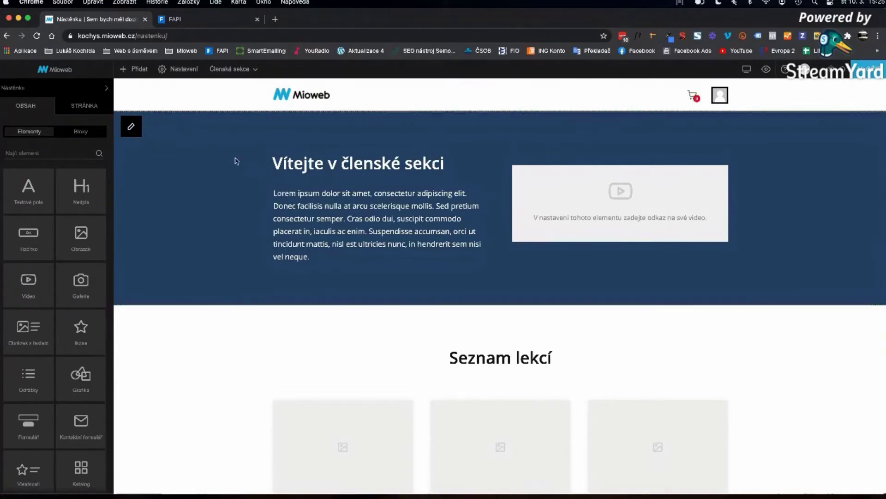
# - Start a new page Lekce 1 with parent page Nástěnku and order 1
pyautogui.click(141, 69)
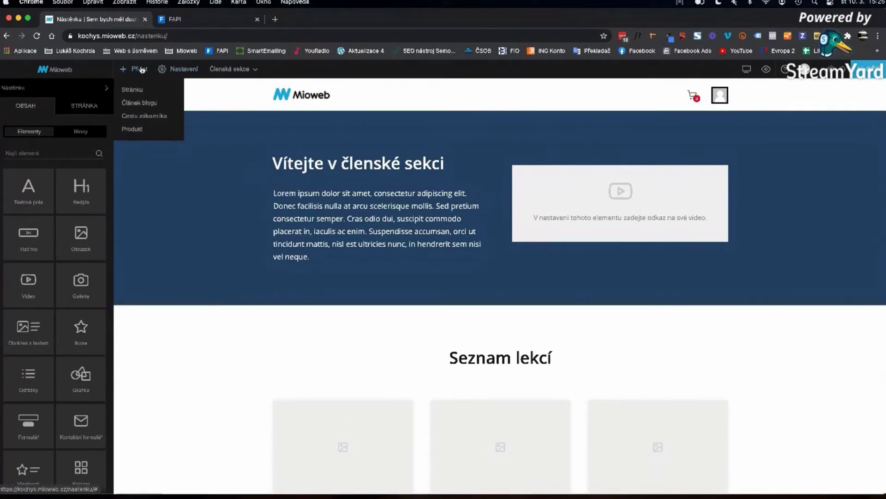
pyautogui.click(132, 91)
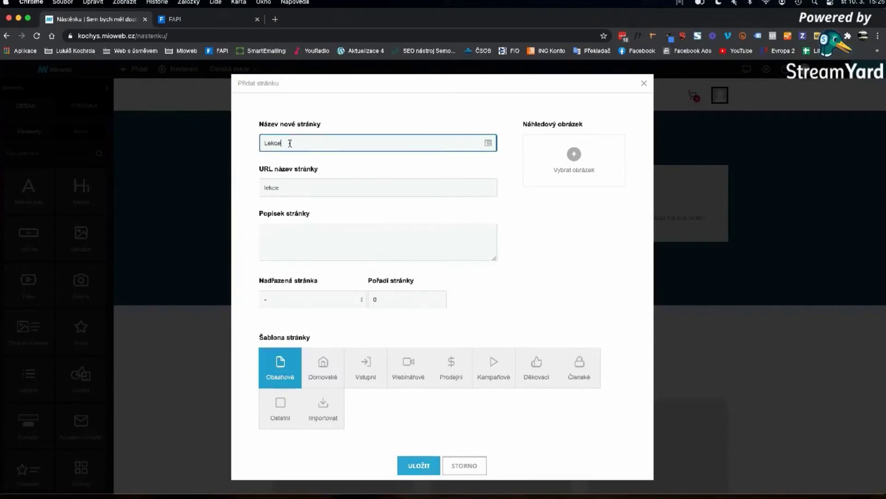
pyautogui.click(300, 301)
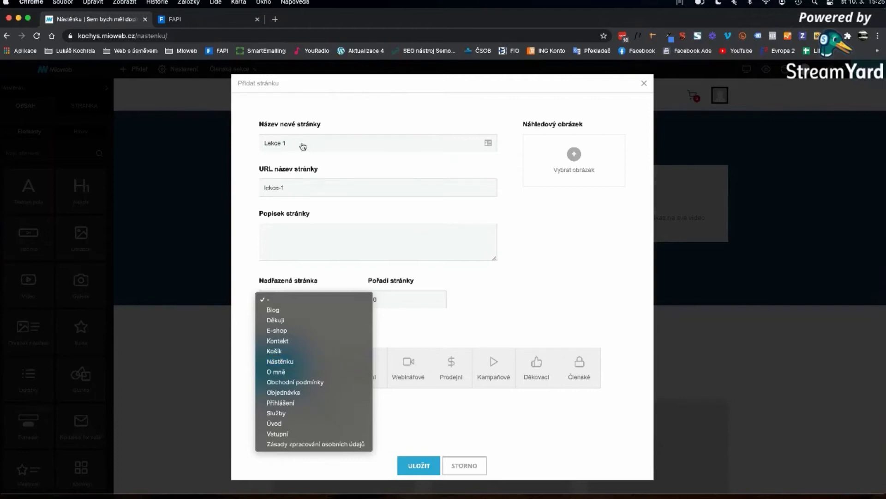
pyautogui.click(295, 361)
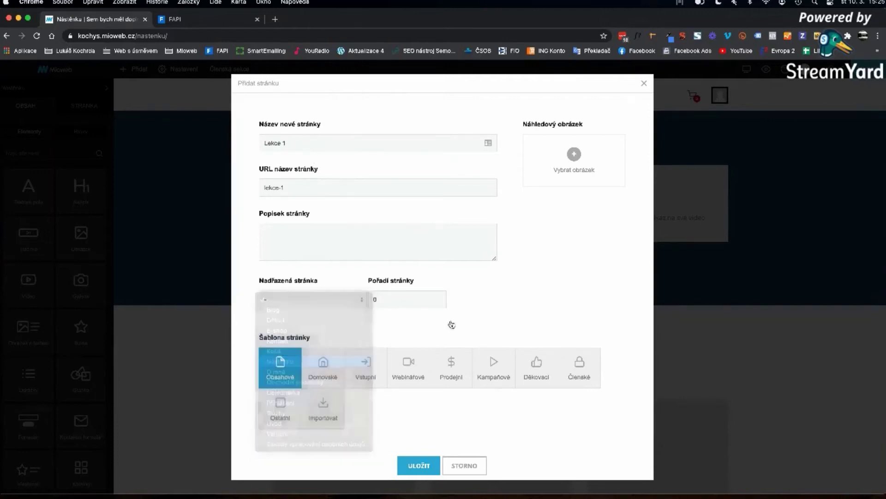
pyautogui.scroll(5, 357, 329)
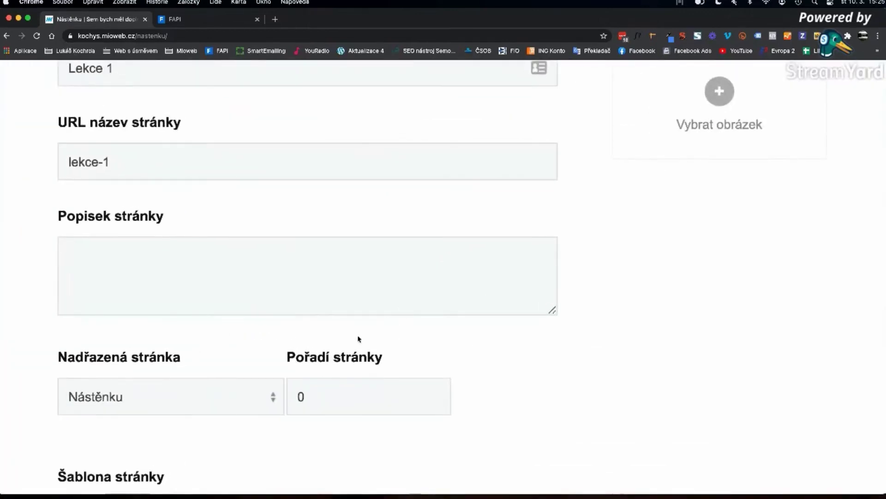
pyautogui.scroll(-5, 357, 340)
pyautogui.click(390, 299)
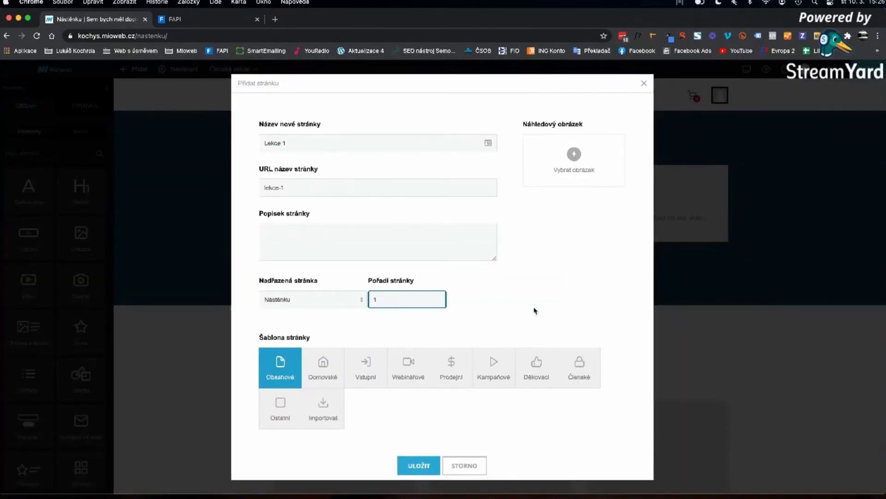
pyautogui.scroll(-1, 503, 311)
pyautogui.scroll(-4, 414, 277)
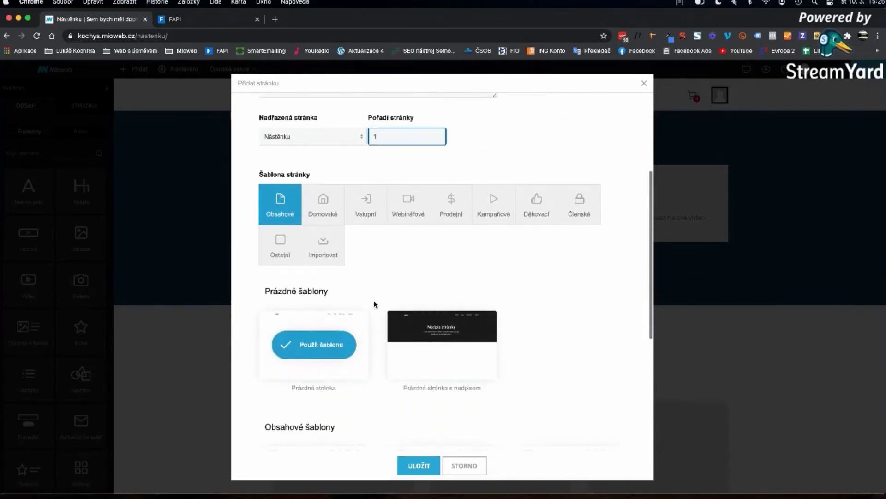
# - Base it on the Členské 'Stránka lekce 1' template and save the page
pyautogui.click(580, 205)
pyautogui.scroll(-6, 580, 273)
pyautogui.scroll(-3, 580, 272)
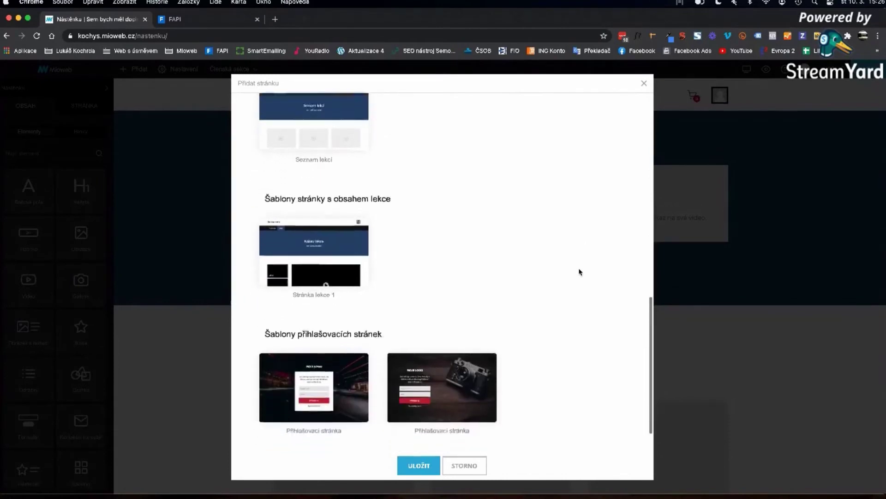
pyautogui.moveTo(300, 182)
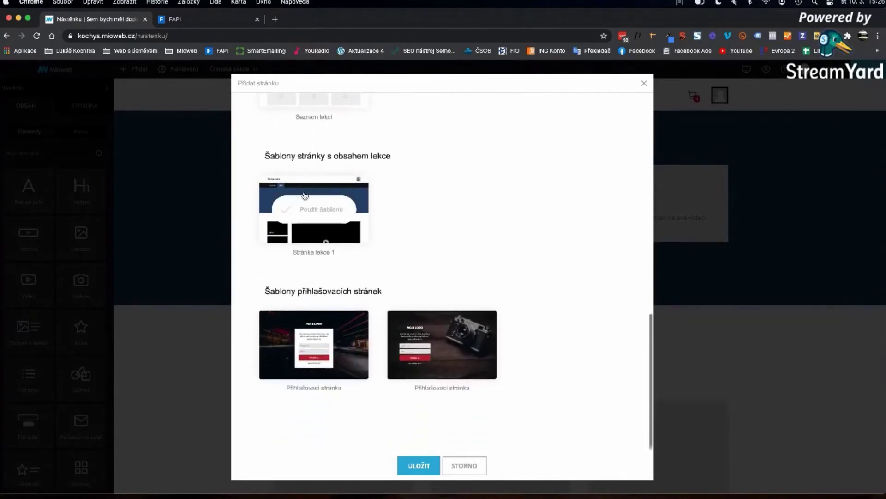
pyautogui.click(319, 204)
pyautogui.click(401, 463)
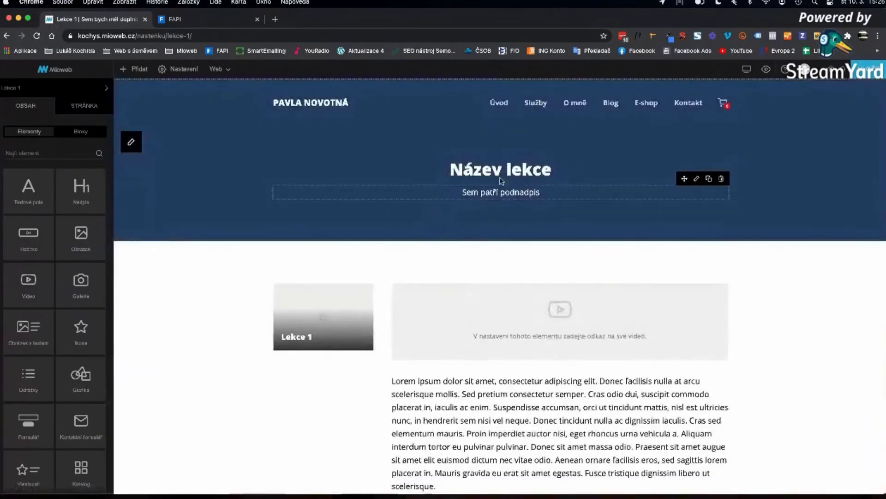
# - Replace the 'Název lekce' heading with 'Lekce 1'
pyautogui.click(506, 168)
pyautogui.tripleClick(506, 168)
pyautogui.write('Lekce 1')
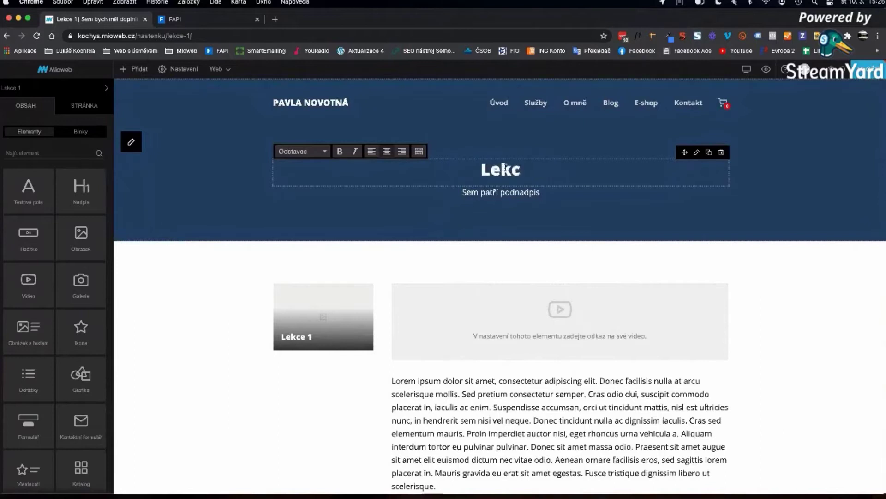
pyautogui.click(813, 205)
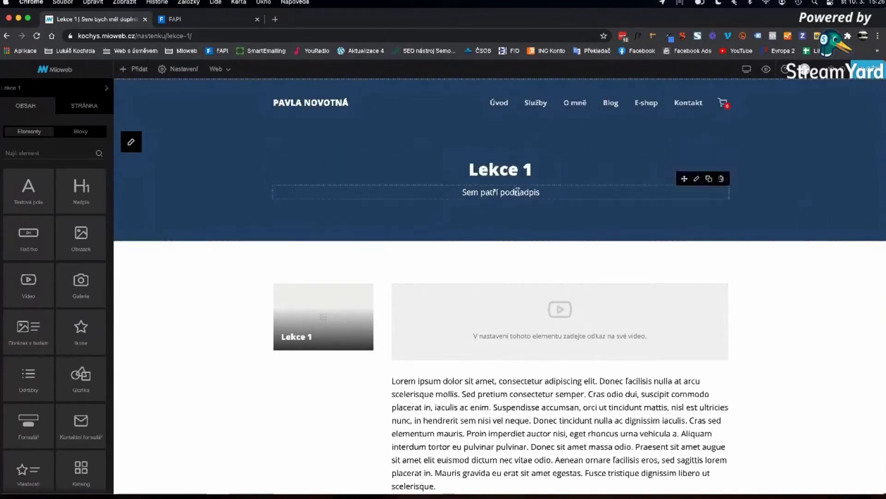
pyautogui.scroll(-10, 496, 360)
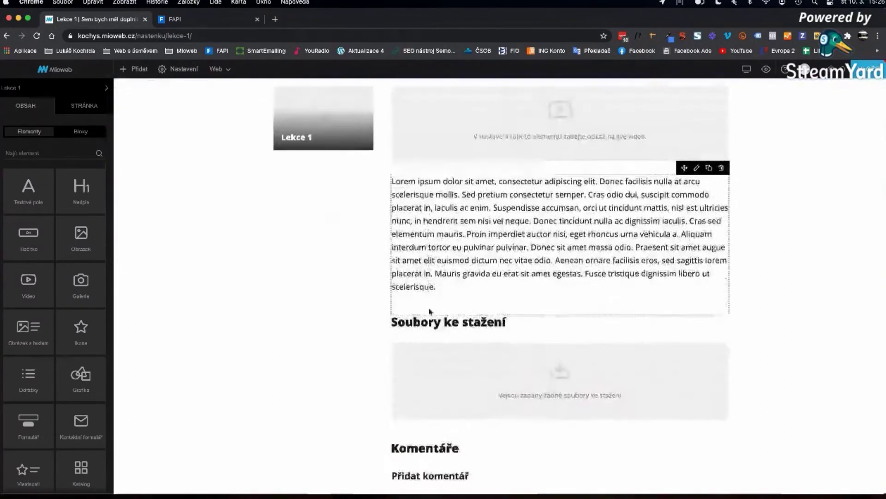
pyautogui.scroll(10, 434, 307)
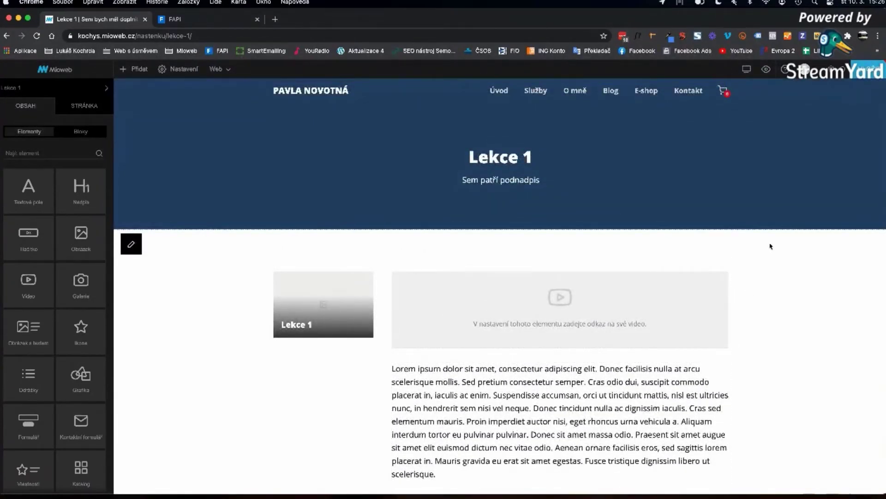
pyautogui.click(180, 277)
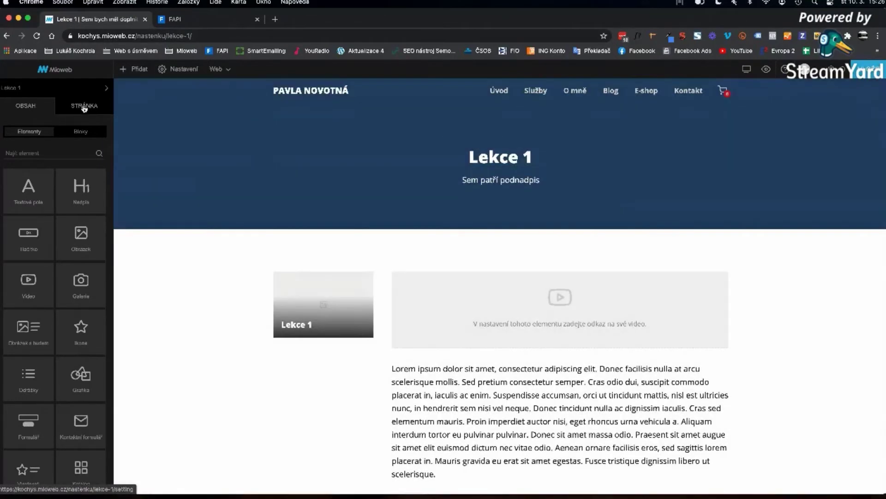
# - Make Lekce 1 members-only for Online kurz cvičení at Začátečník level and save
pyautogui.click(84, 108)
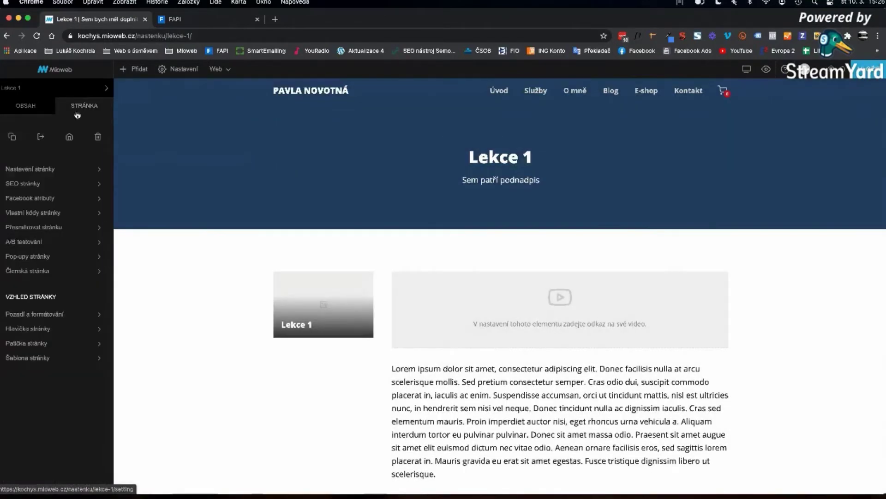
pyautogui.click(20, 272)
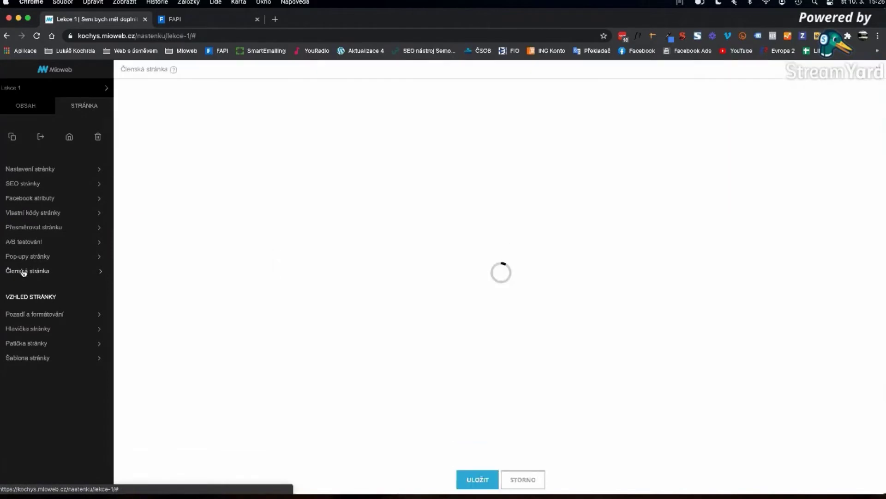
pyautogui.click(301, 110)
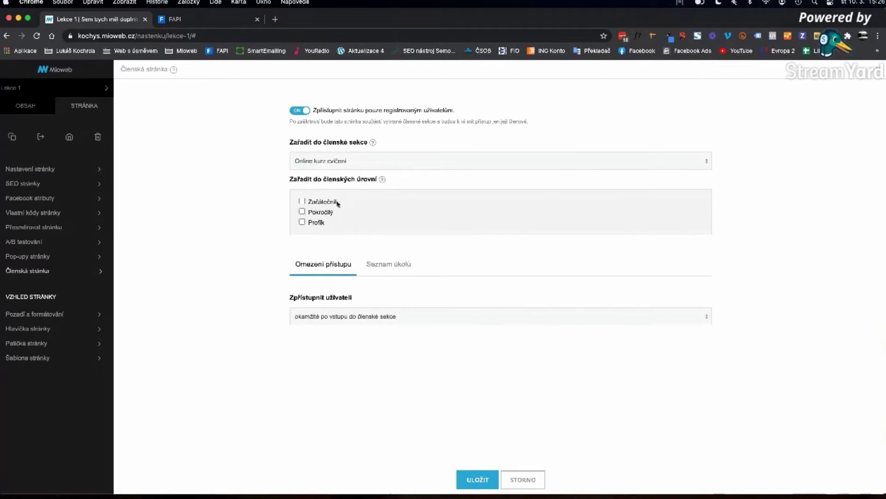
pyautogui.click(322, 202)
pyautogui.click(477, 479)
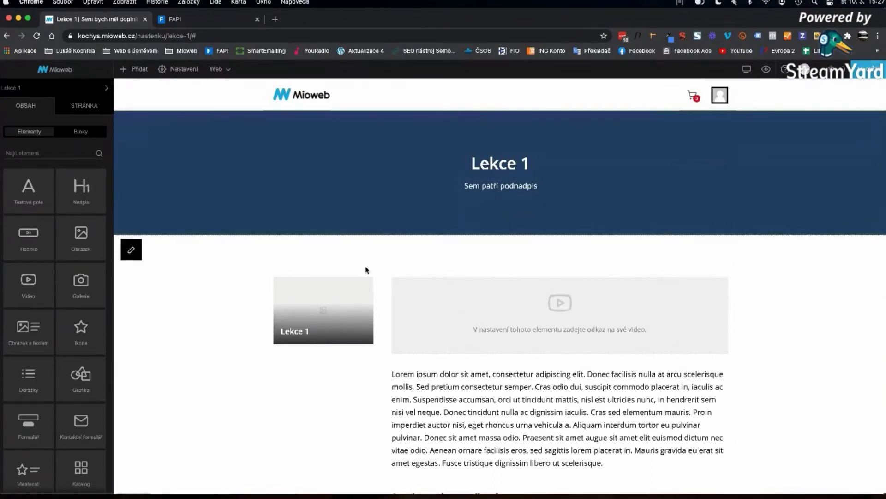
# - Duplicate the Lekce 1 page as Lekce 2 with page order 2 and save it
pyautogui.scroll(-3, 368, 268)
pyautogui.scroll(-10, 367, 269)
pyautogui.scroll(13, 368, 268)
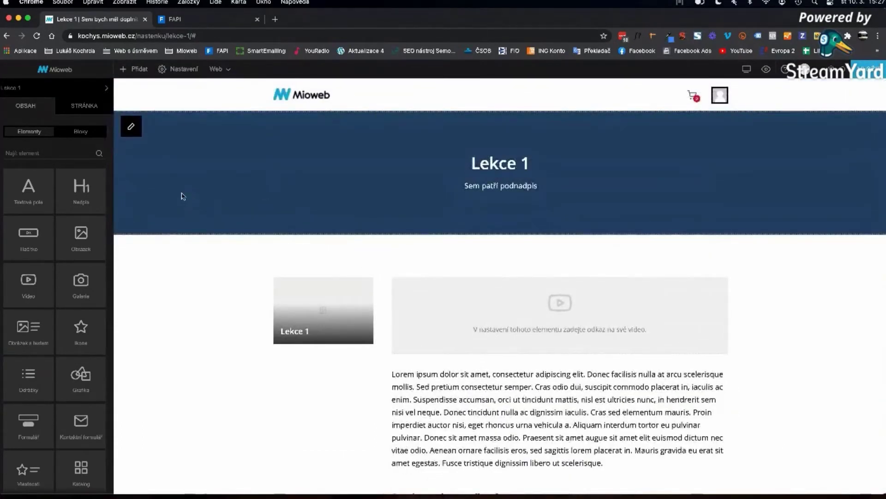
pyautogui.click(87, 108)
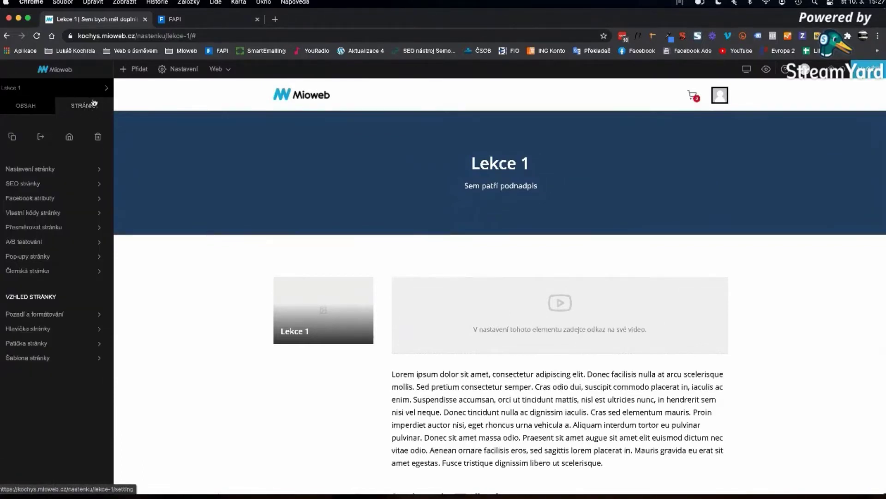
pyautogui.click(12, 138)
pyautogui.moveTo(283, 143); pyautogui.dragTo(326, 142)
pyautogui.write('2')
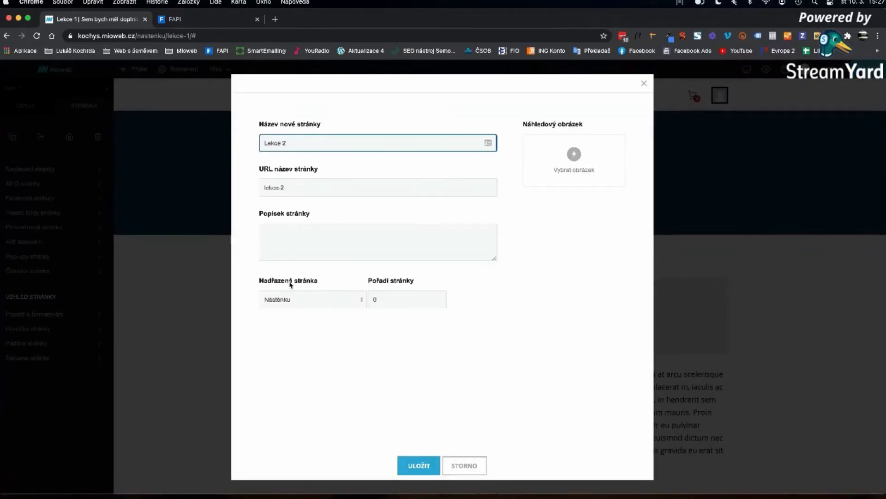
pyautogui.click(409, 300)
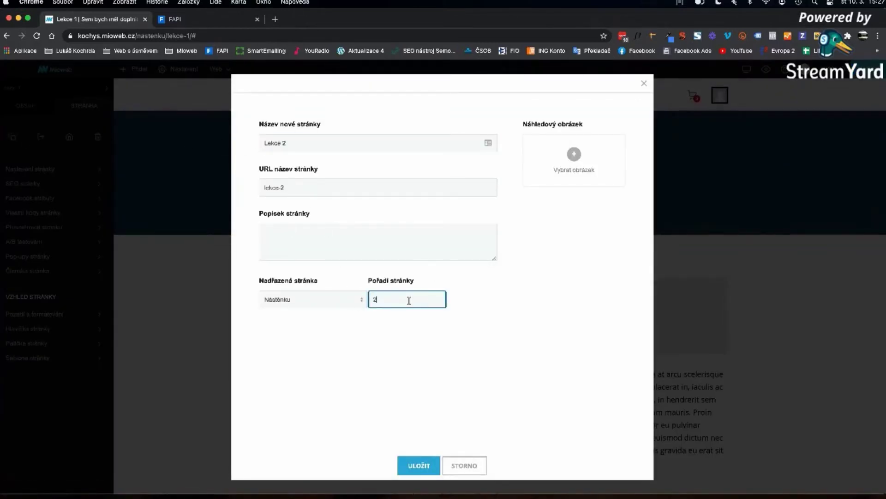
pyautogui.click(421, 461)
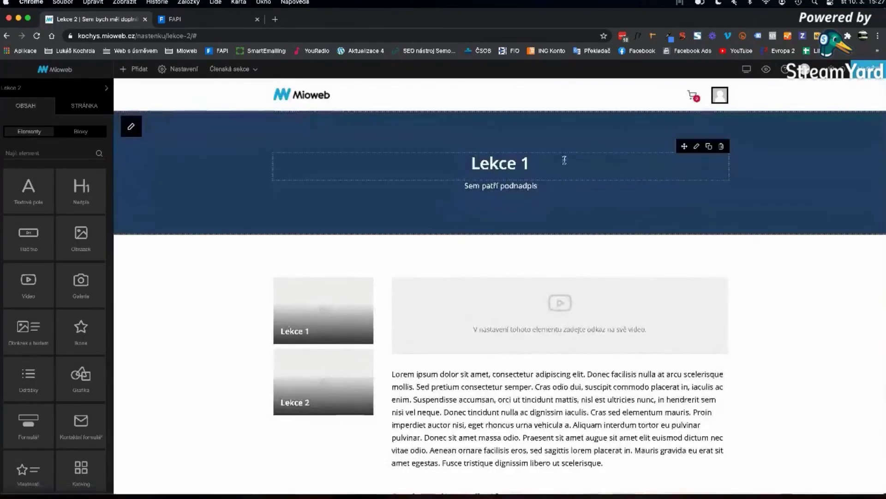
# - Change the new page's heading from Lekce 1 to Lekce 2
pyautogui.click(564, 162)
pyautogui.press('BackSpace')
pyautogui.write('2')
pyautogui.click(775, 194)
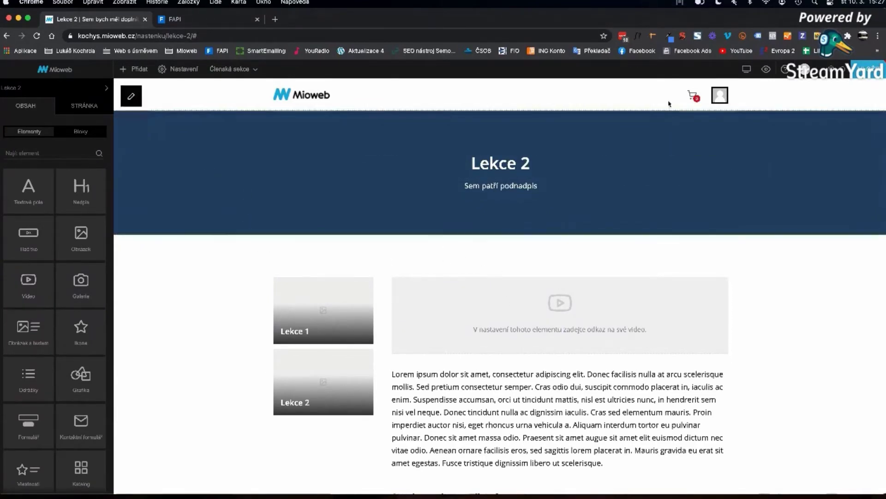
# - Check the Lekce 2 page's Členská stránka settings and close them unchanged
pyautogui.click(117, 159)
pyautogui.click(84, 105)
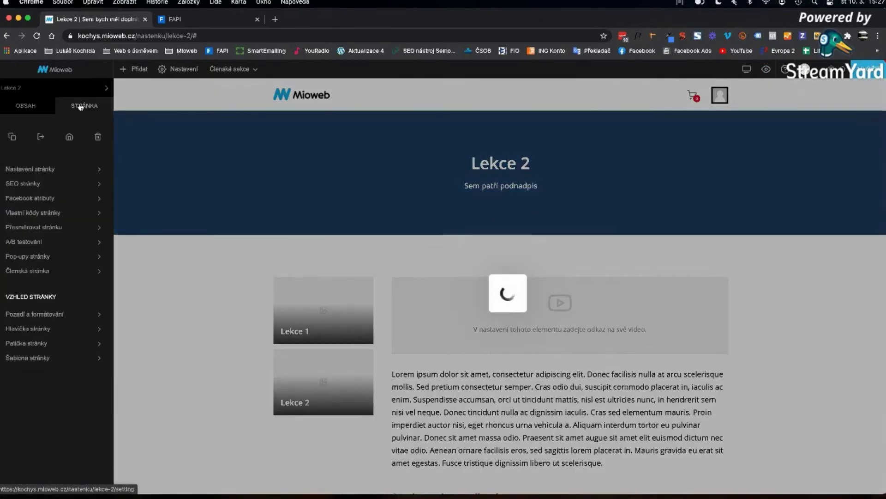
pyautogui.click(25, 272)
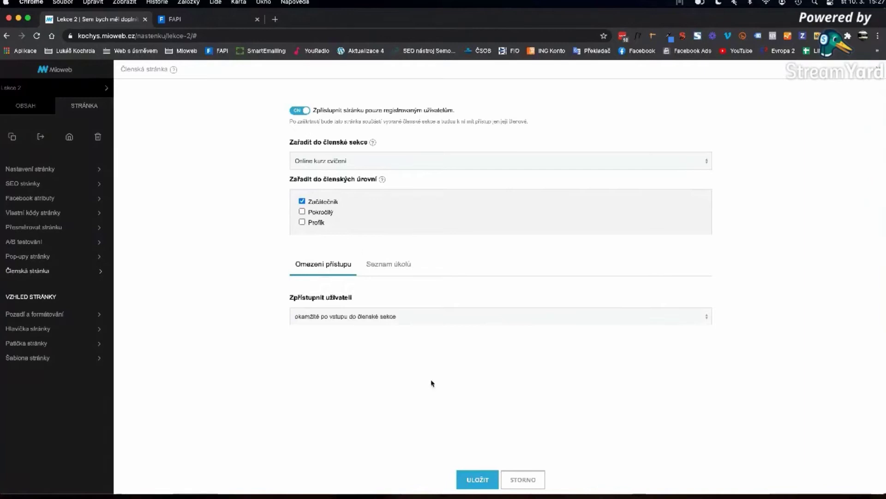
pyautogui.click(527, 480)
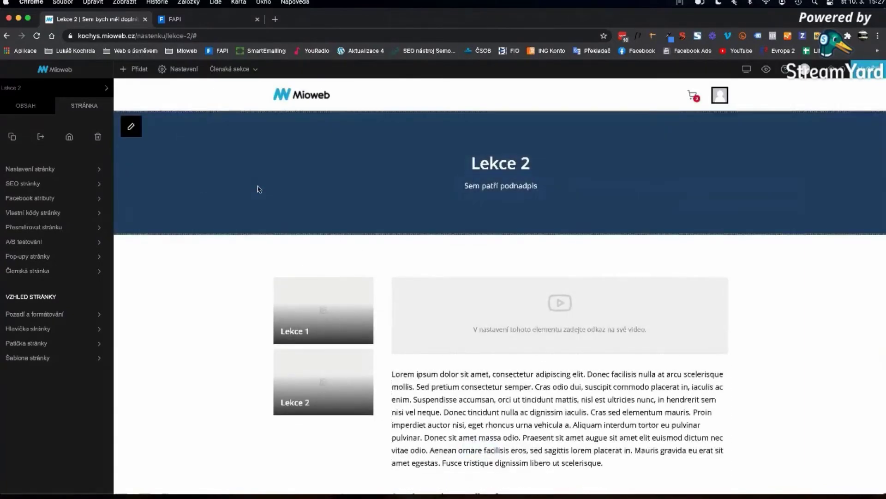
pyautogui.click(84, 107)
# - Duplicate Lekce 2 as a new page named Lekce 3 with page order 3
pyautogui.click(12, 137)
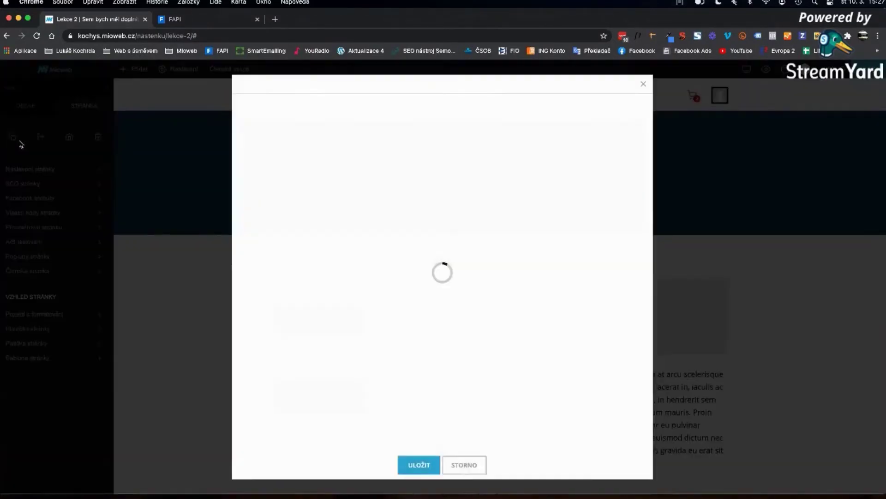
pyautogui.doubleClick(293, 143)
pyautogui.write('3')
pyautogui.click(370, 300)
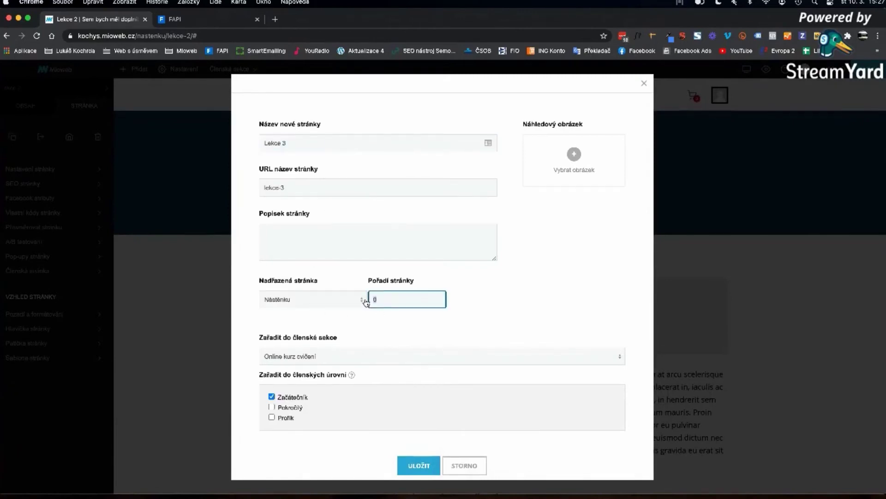
pyautogui.click(418, 465)
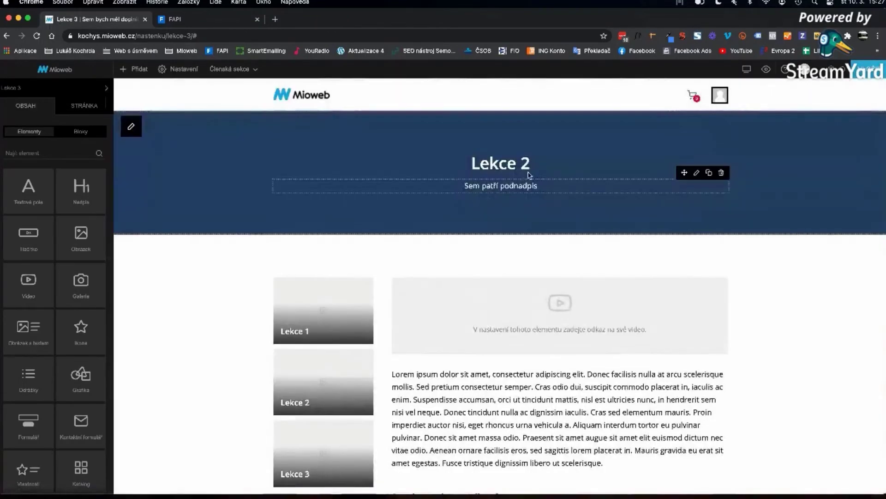
pyautogui.click(539, 164)
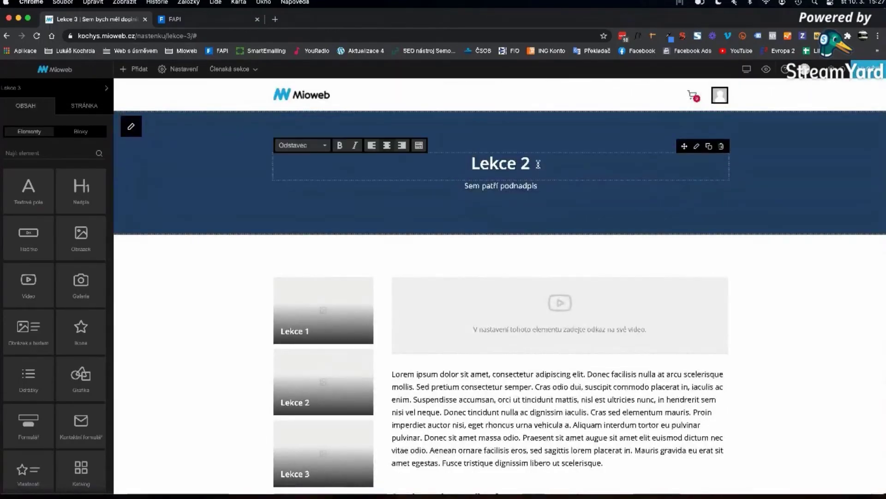
# - Return to the Nástěnku dashboard and scroll down to its Seznam lekcí lesson list
pyautogui.click(834, 169)
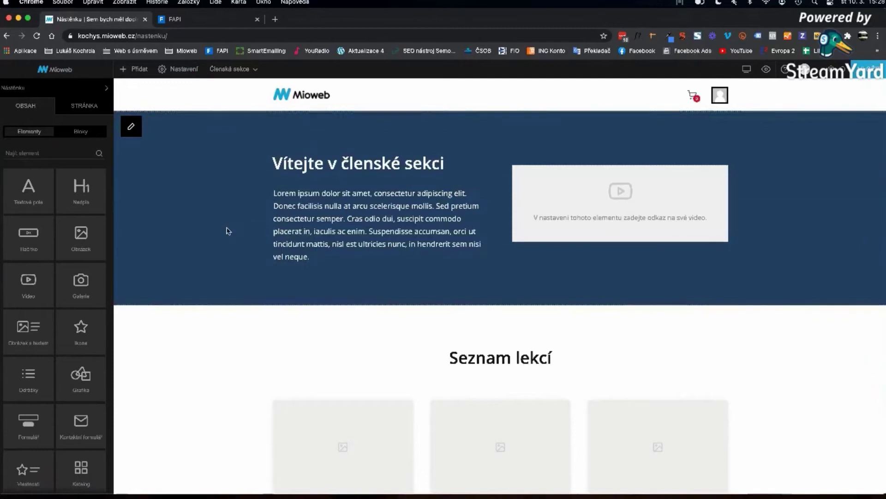
pyautogui.scroll(-1, 227, 231)
pyautogui.scroll(1, 227, 231)
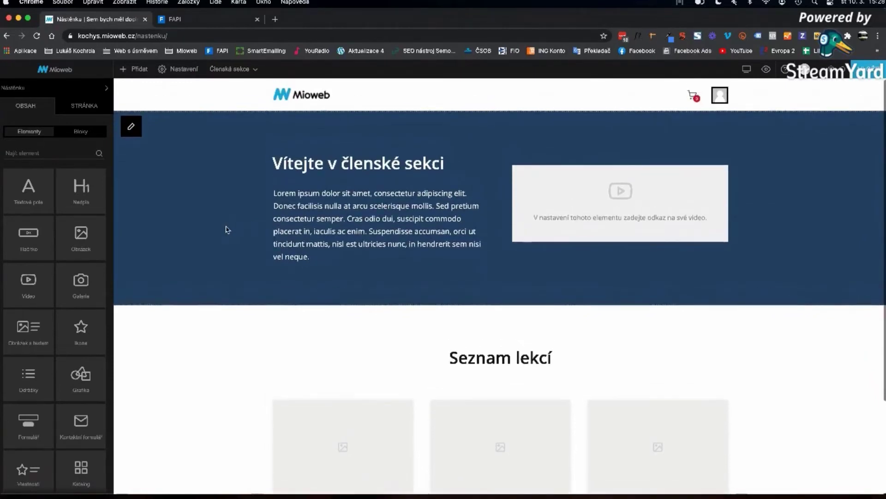
pyautogui.scroll(-15, 48, 170)
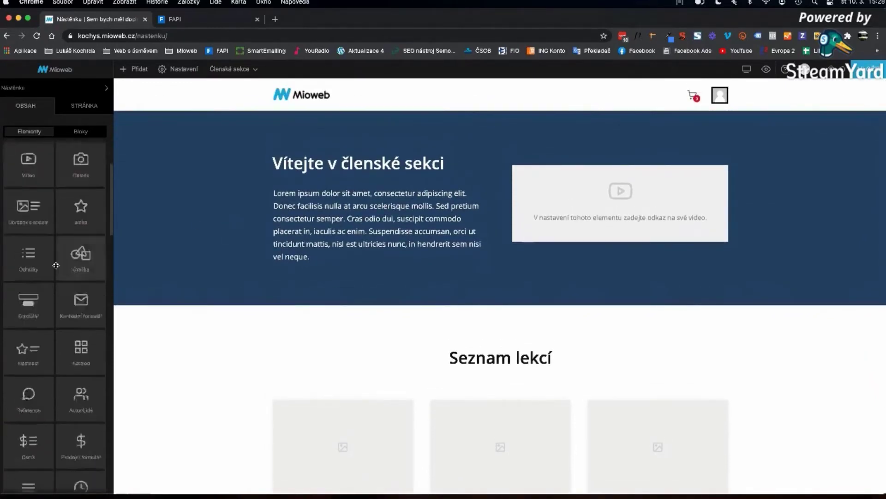
pyautogui.scroll(-10, 56, 264)
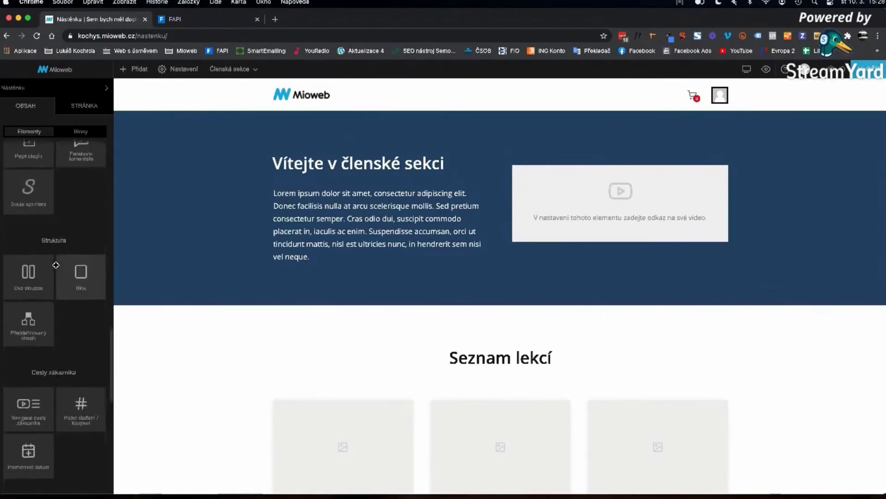
pyautogui.scroll(-2, 56, 264)
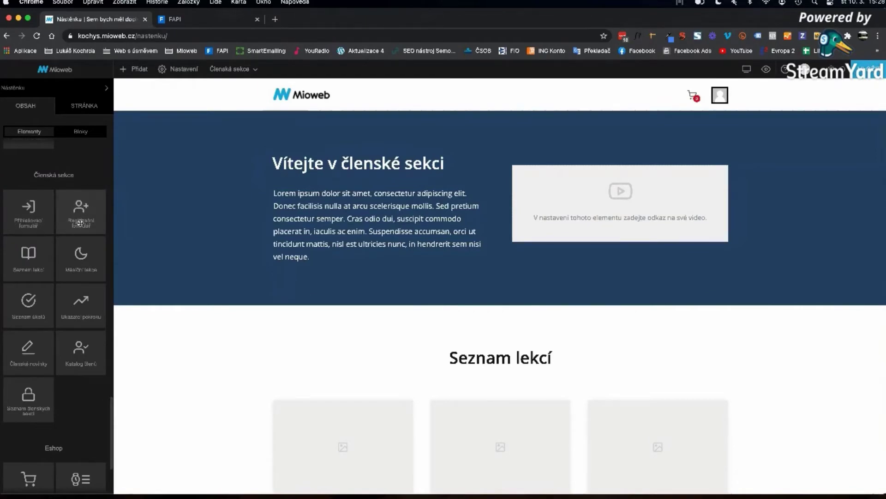
# - Duplicate the browser tab and drop a Registrační formulář into the Fitness Trenér home page hero
pyautogui.rightClick(132, 22)
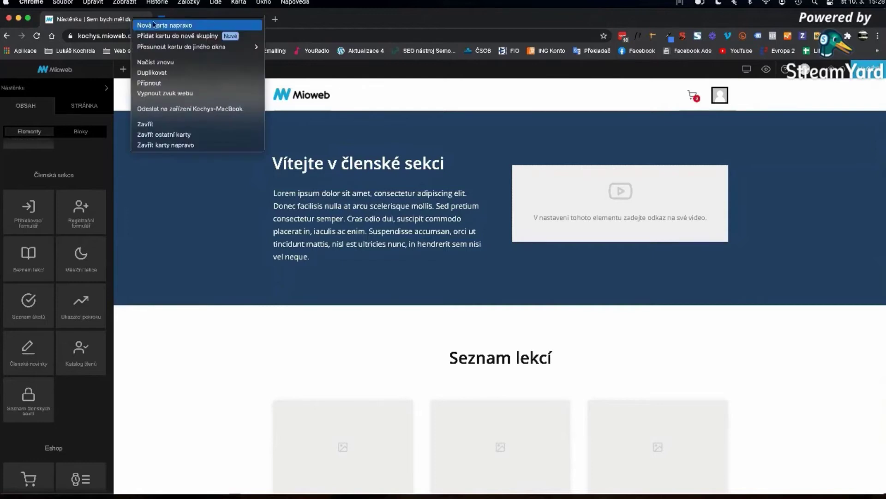
pyautogui.click(145, 71)
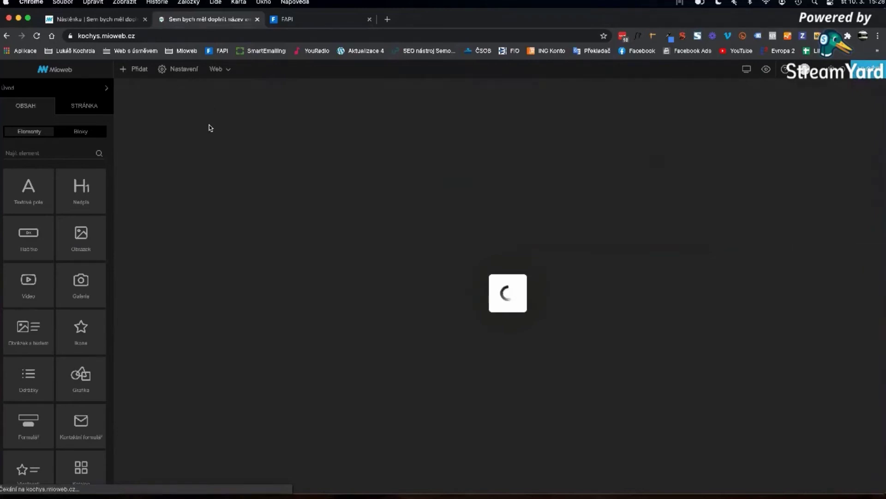
pyautogui.scroll(-15, 49, 269)
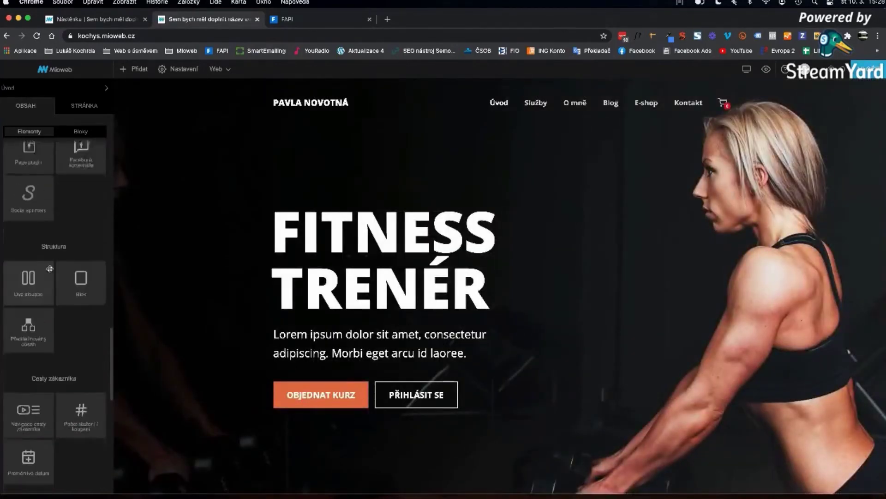
pyautogui.moveTo(81, 220); pyautogui.dragTo(622, 304)
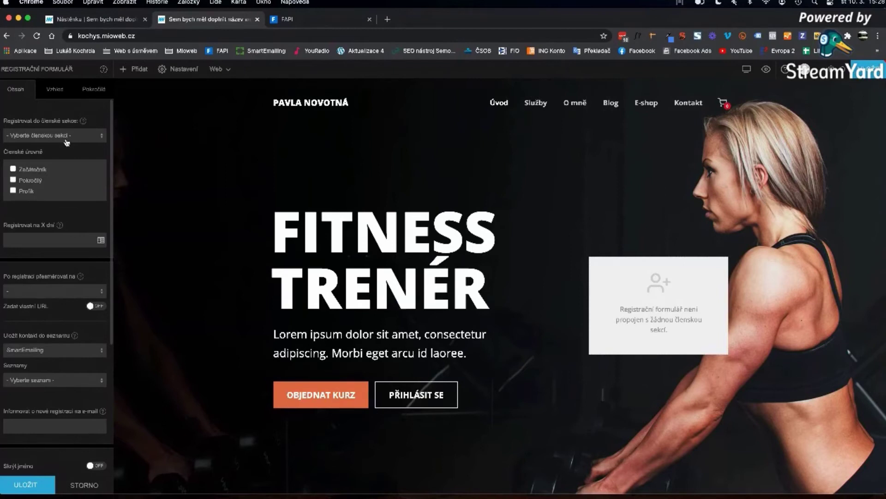
# - Link the registration form to Online kurz cvičení at the Začátečník level and review its other options
pyautogui.click(66, 139)
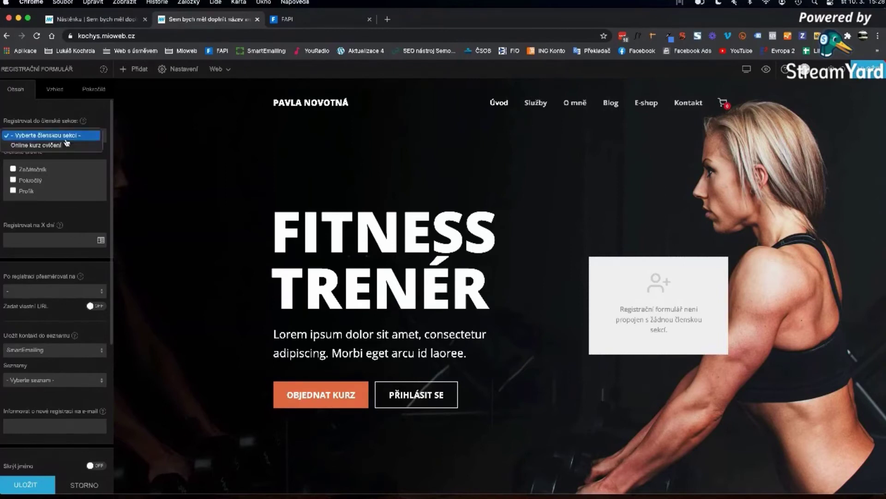
pyautogui.click(56, 145)
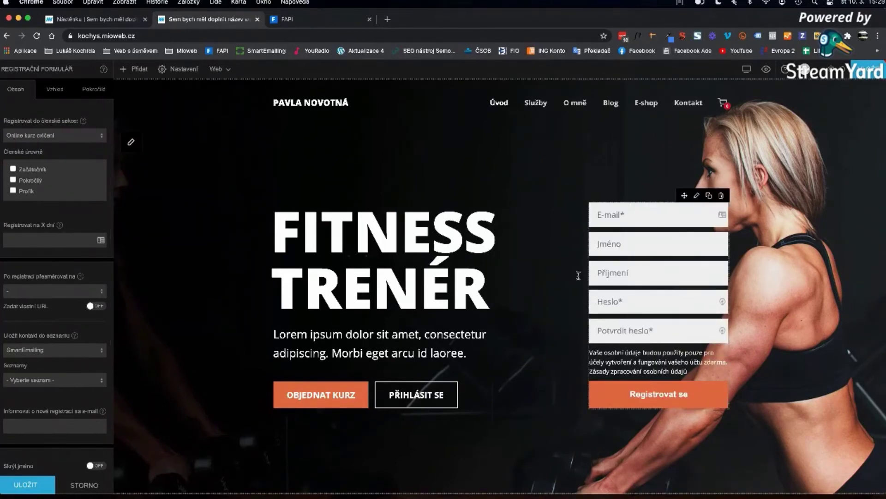
pyautogui.click(32, 171)
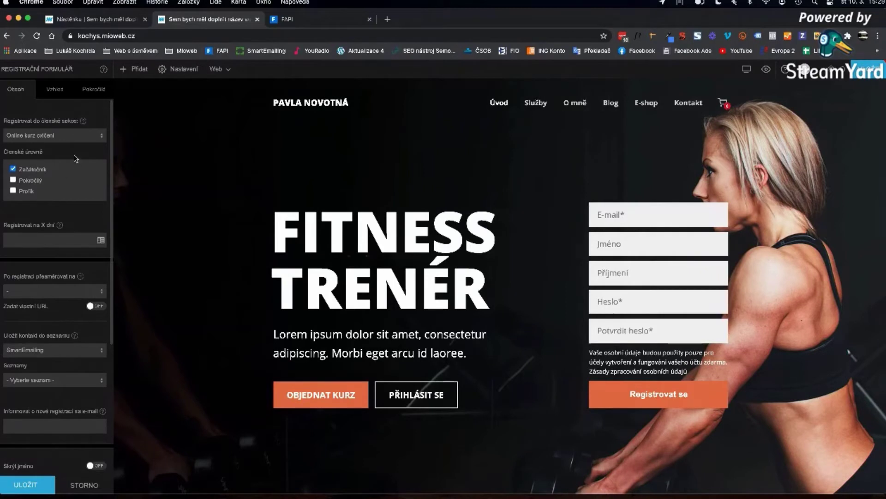
pyautogui.scroll(-2, 60, 205)
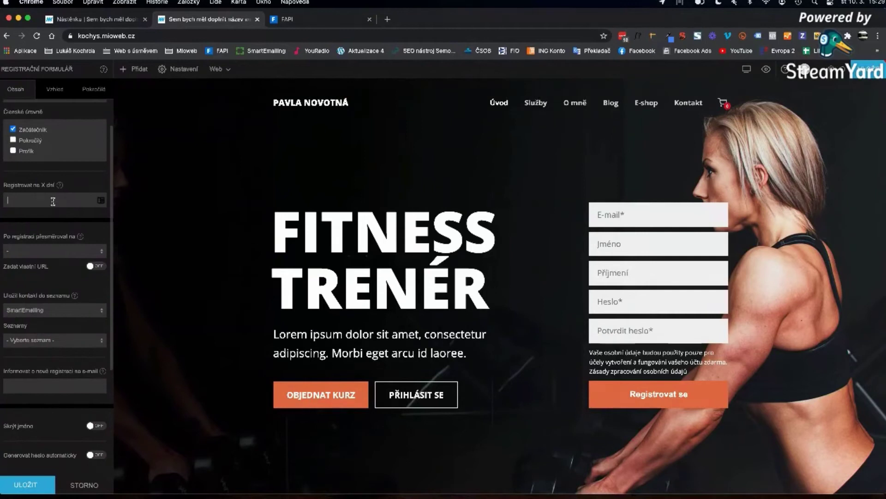
pyautogui.click(53, 201)
pyautogui.scroll(-2, 30, 206)
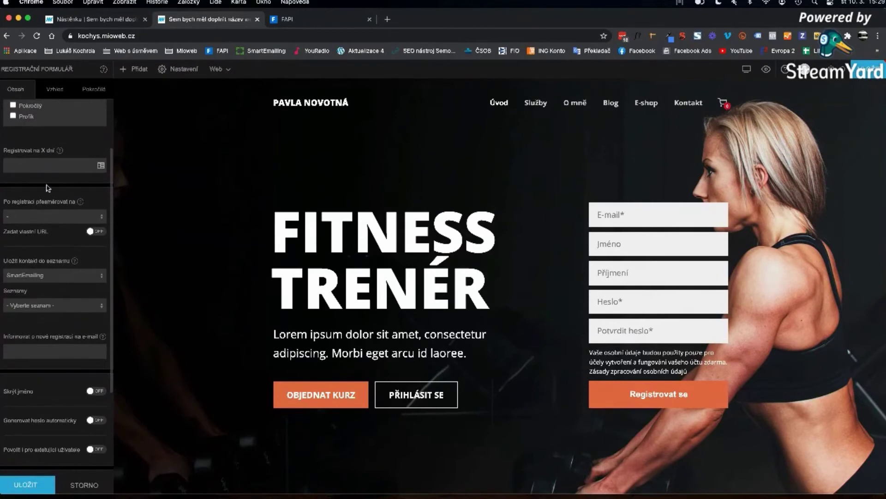
pyautogui.scroll(-5, 41, 184)
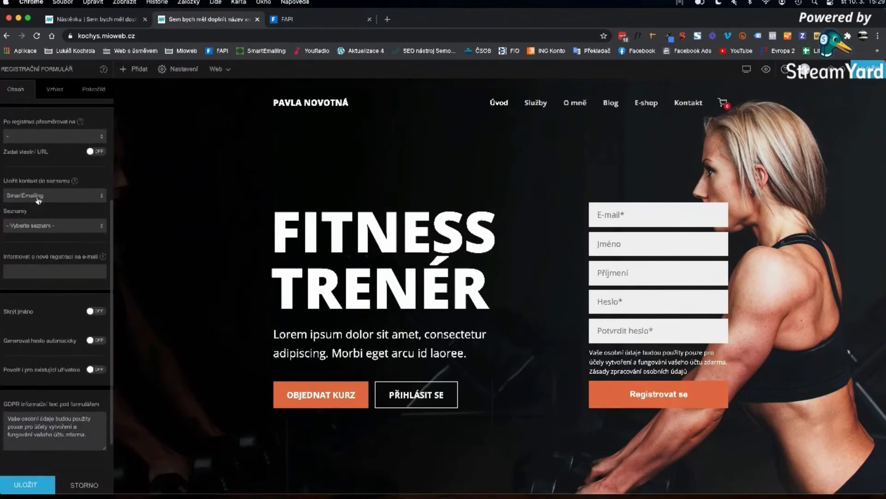
pyautogui.scroll(-3, 36, 296)
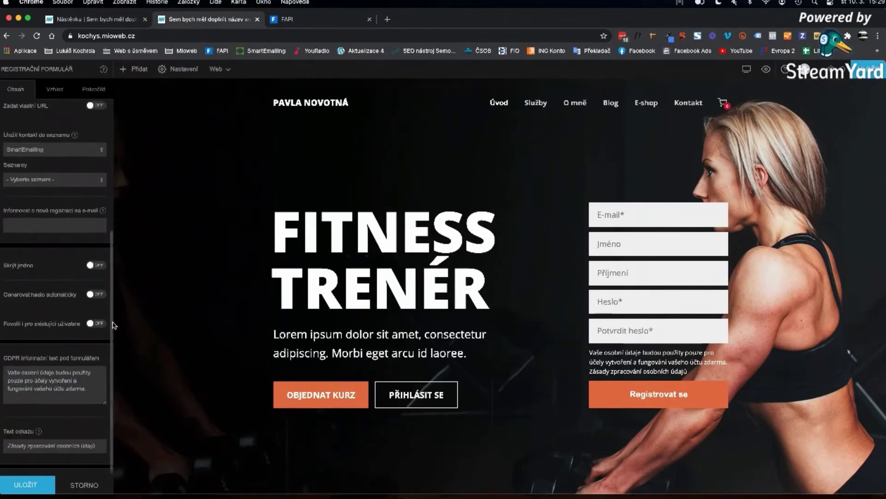
pyautogui.click(182, 301)
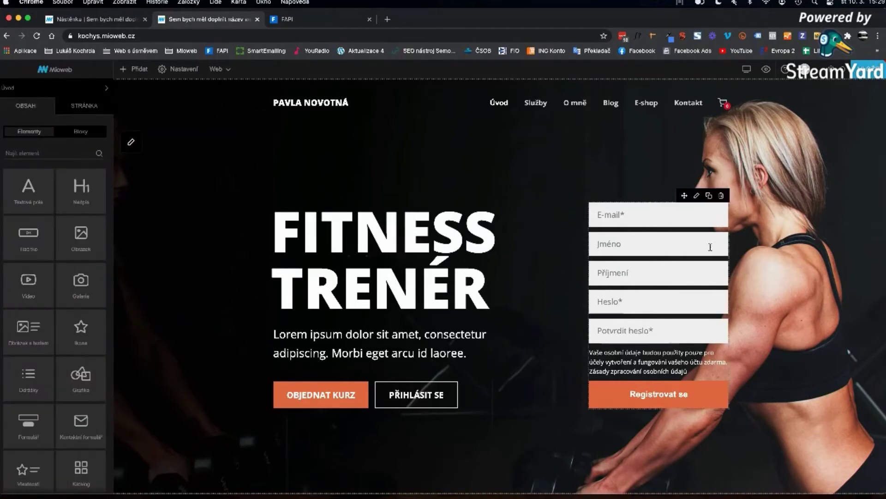
# - Delete the home page registration form, then switch to the Nástěnku member dashboard tab
pyautogui.click(722, 195)
pyautogui.click(481, 289)
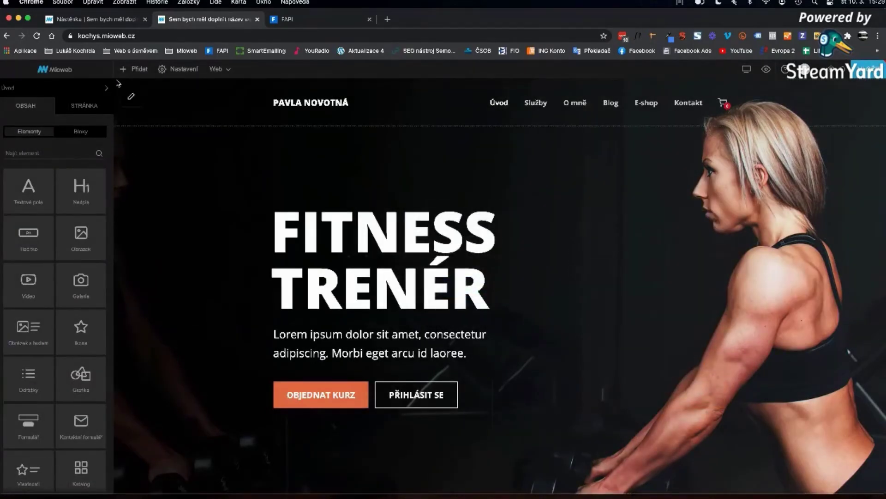
pyautogui.click(93, 87)
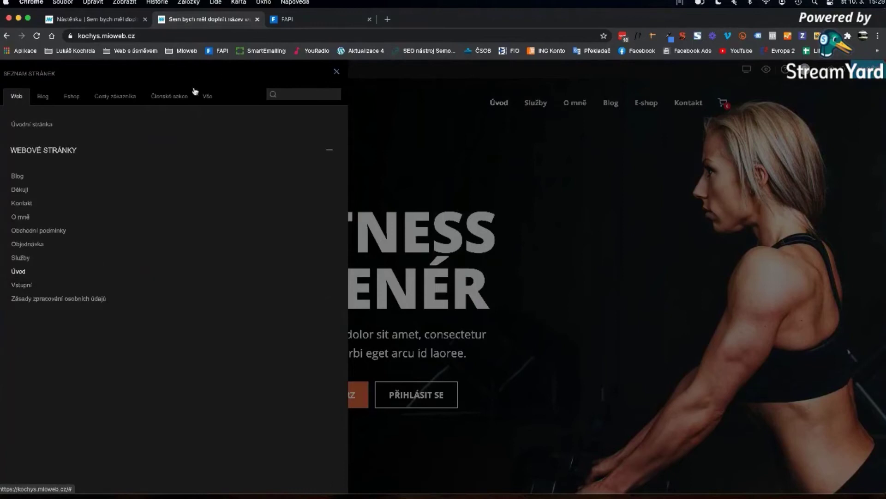
pyautogui.press('Escape')
pyautogui.scroll(-10, 42, 157)
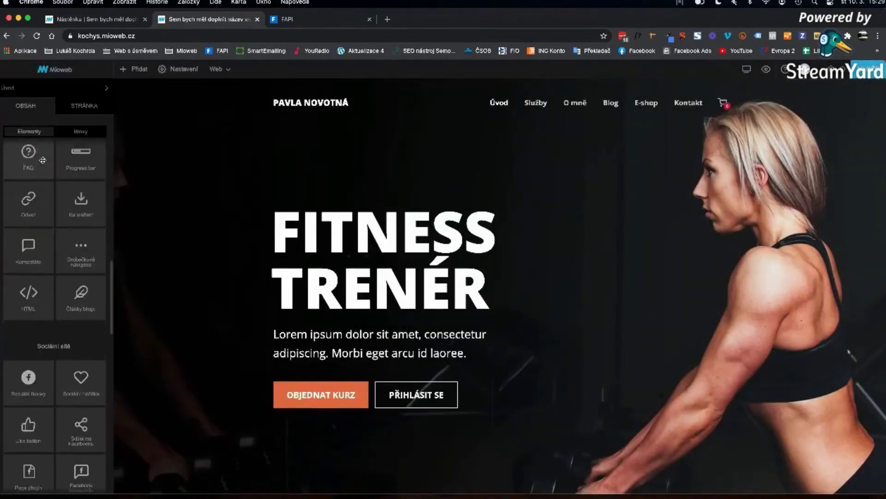
pyautogui.scroll(-10, 43, 160)
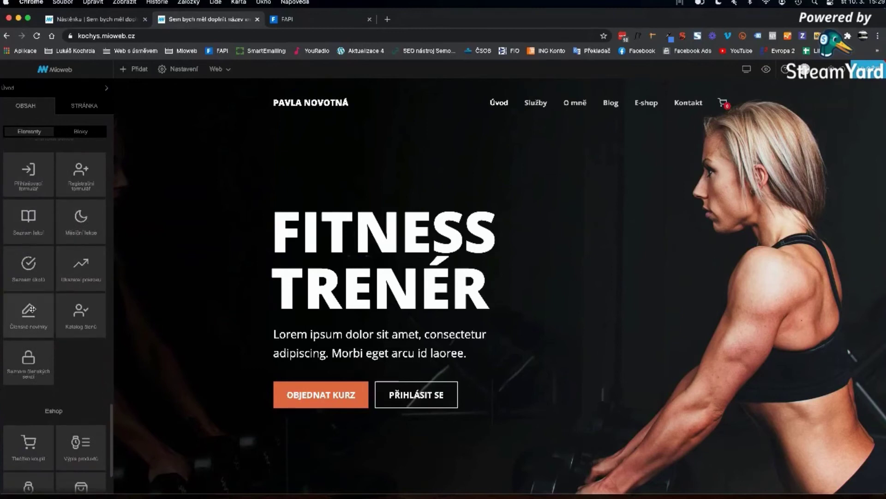
pyautogui.click(98, 20)
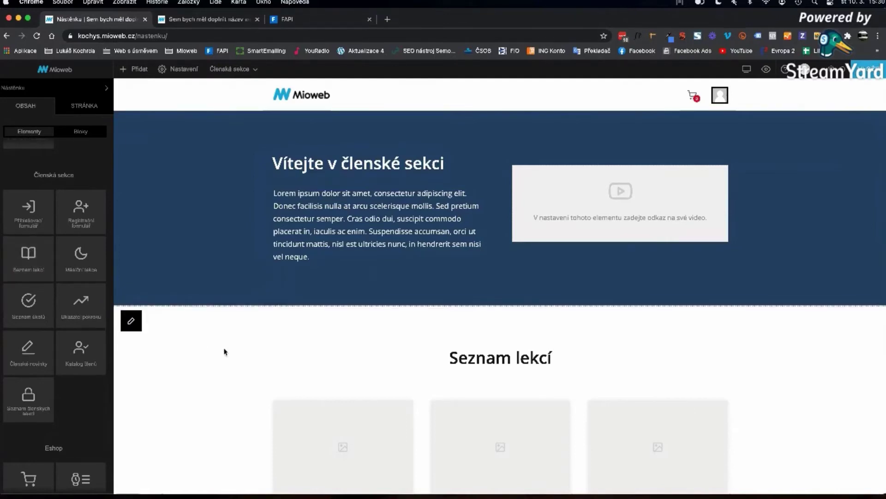
pyautogui.scroll(-3, 258, 337)
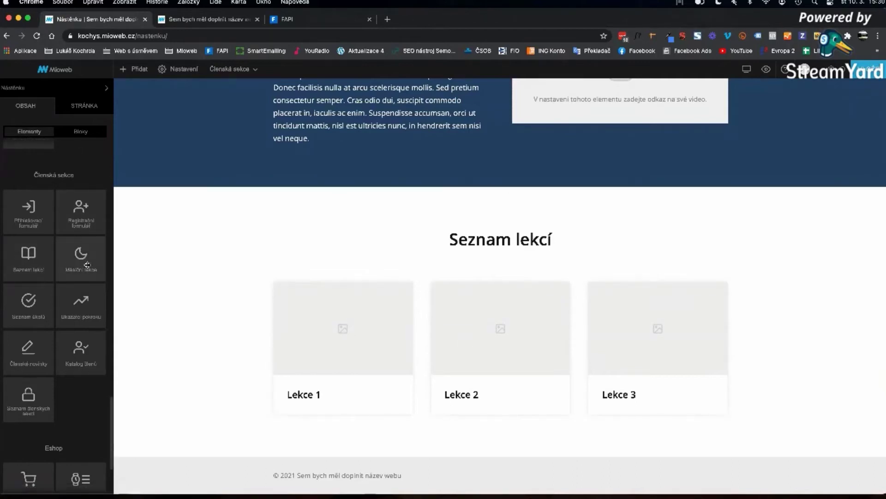
pyautogui.scroll(-2, 105, 264)
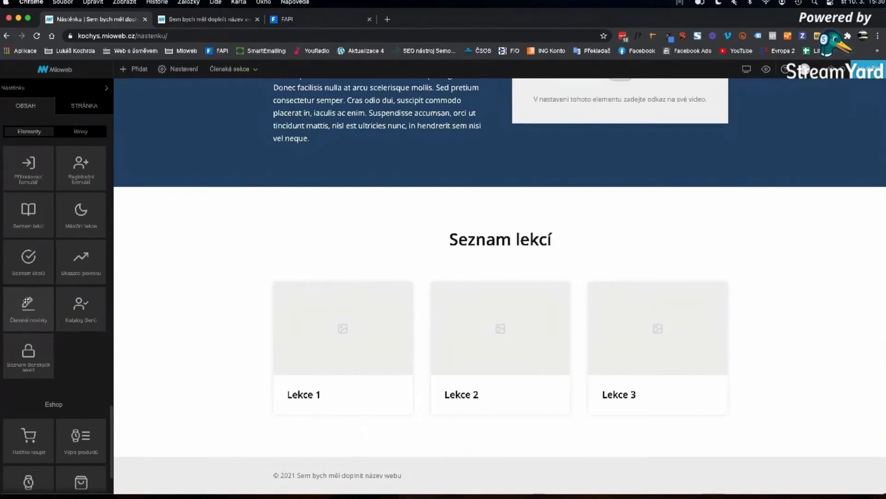
pyautogui.scroll(3, 226, 279)
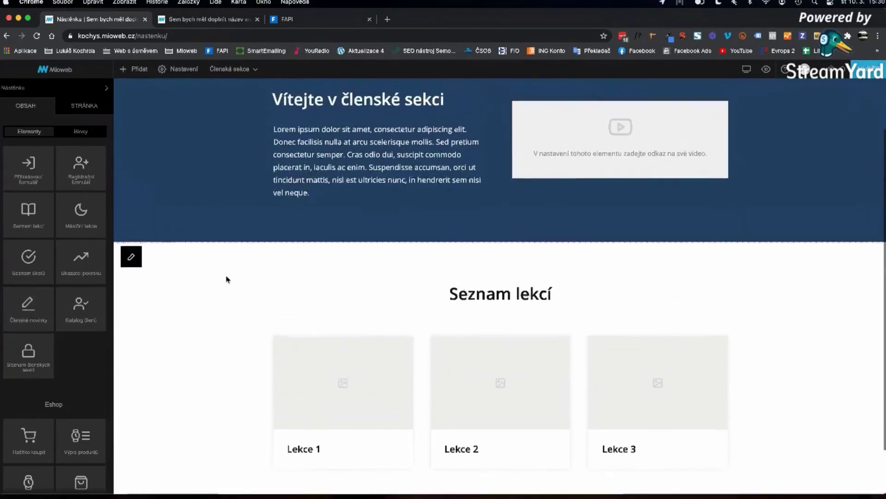
pyautogui.scroll(2, 227, 280)
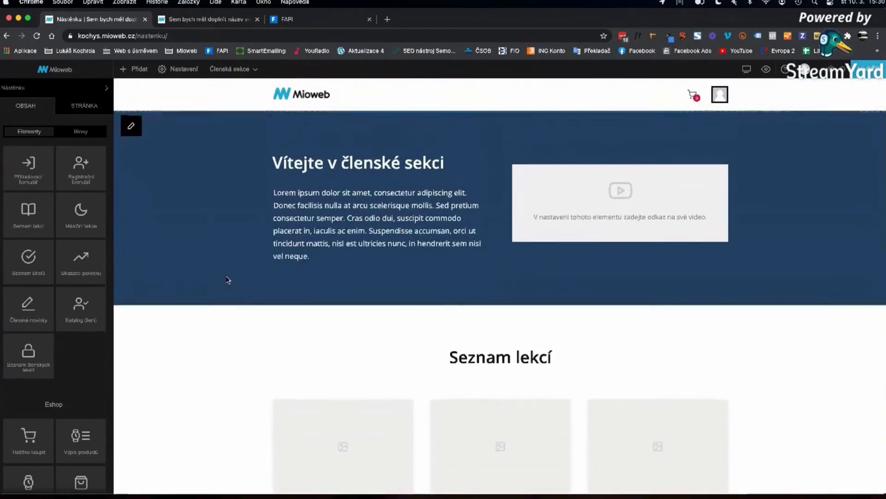
pyautogui.scroll(-3, 226, 280)
pyautogui.scroll(-1, 227, 279)
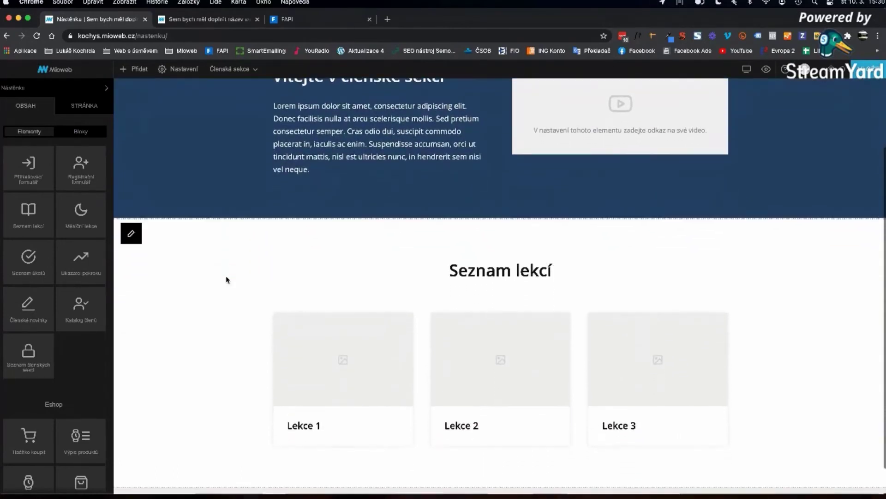
pyautogui.scroll(3, 225, 277)
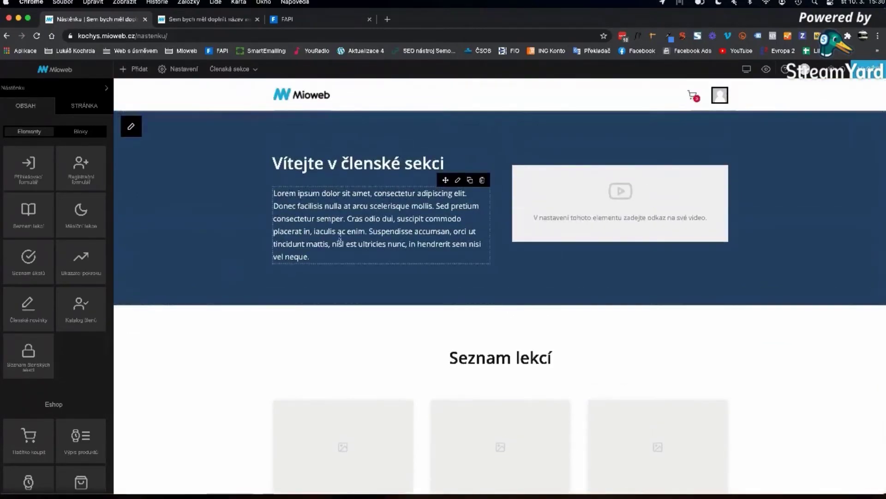
pyautogui.scroll(-4, 202, 345)
# - Duplicate the Seznam lekcí section and retitle the copy 'Novinky v kurzu'
pyautogui.scroll(4, 204, 342)
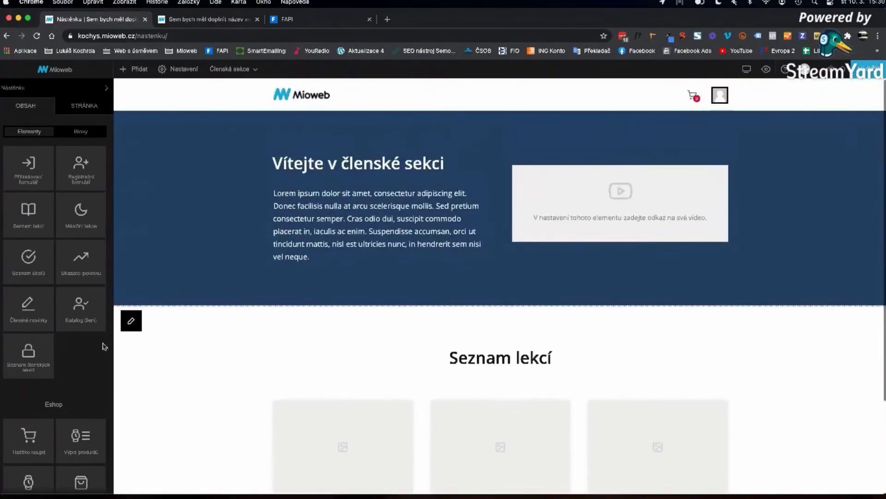
pyautogui.moveTo(134, 321)
pyautogui.click(163, 323)
pyautogui.scroll(-5, 376, 331)
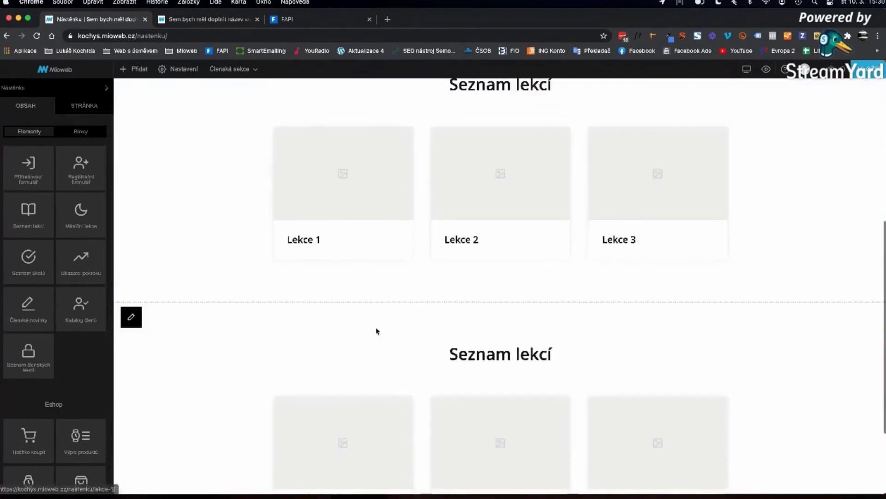
pyautogui.scroll(3, 380, 336)
pyautogui.doubleClick(502, 208)
pyautogui.tripleClick(502, 207)
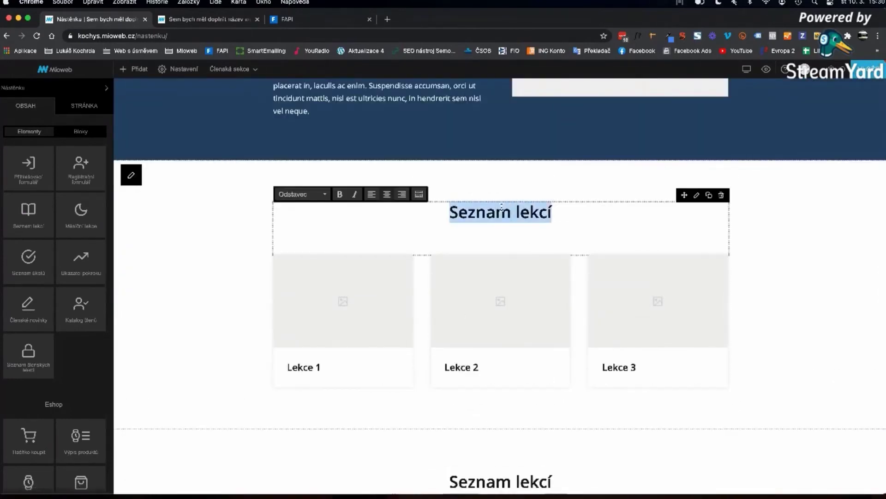
pyautogui.write('Npovinky')
pyautogui.press('BackSpace')
pyautogui.press('BackSpace')
pyautogui.press('BackSpace')
pyautogui.press('BackSpace')
pyautogui.press('BackSpace')
pyautogui.press('BackSpace')
pyautogui.press('BackSpace')
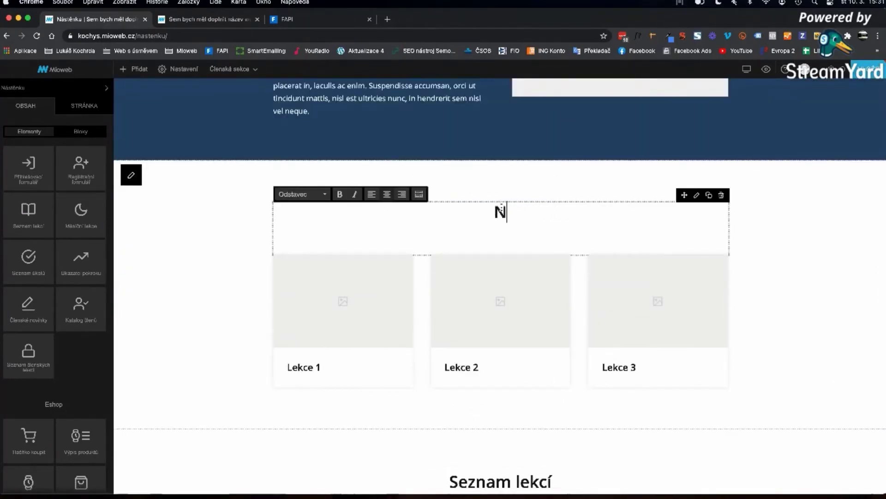
pyautogui.write('ovinky v')
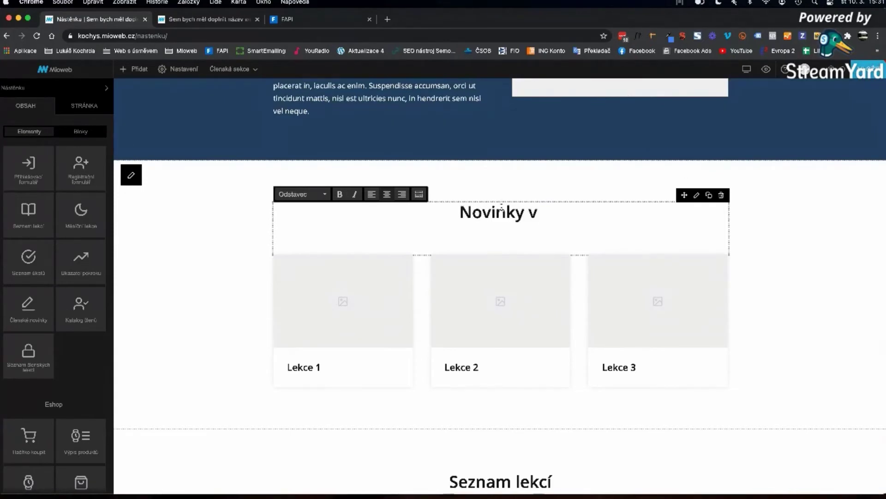
pyautogui.write(' kurzu')
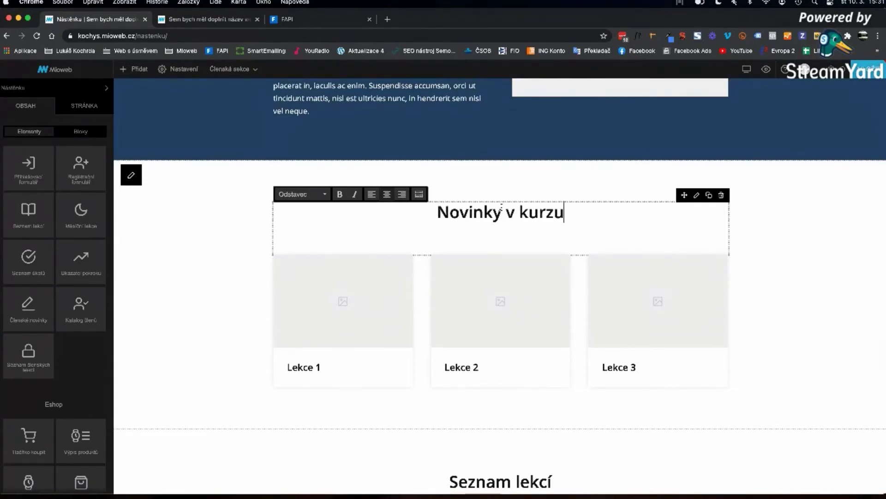
# - Delete the lesson cards from the Novinky v kurzu section
pyautogui.click(701, 294)
pyautogui.click(722, 250)
pyautogui.click(479, 289)
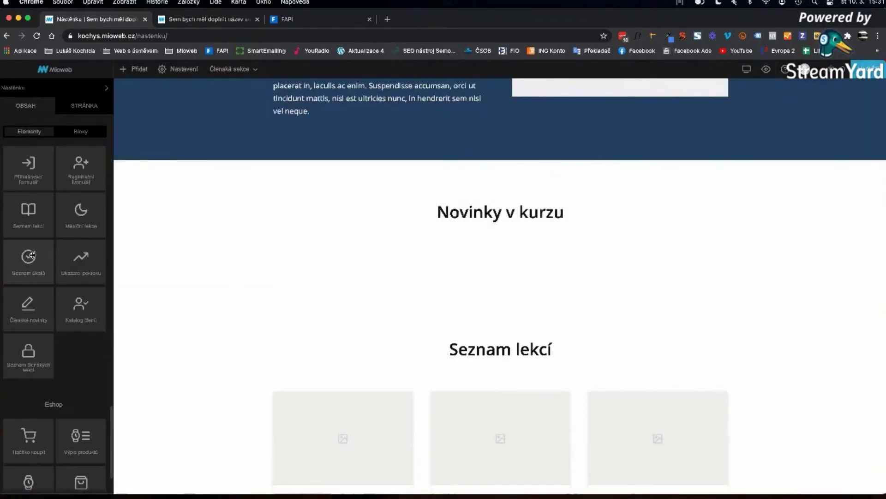
# - Place a Členské novinky feed under Novinky v kurzu, save the page, and open WordPress admin
pyautogui.moveTo(25, 309); pyautogui.dragTo(461, 270)
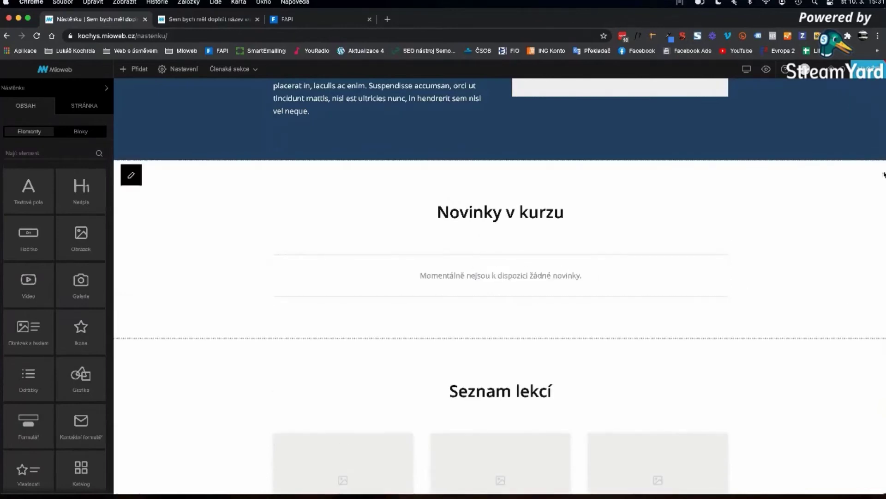
pyautogui.click(863, 70)
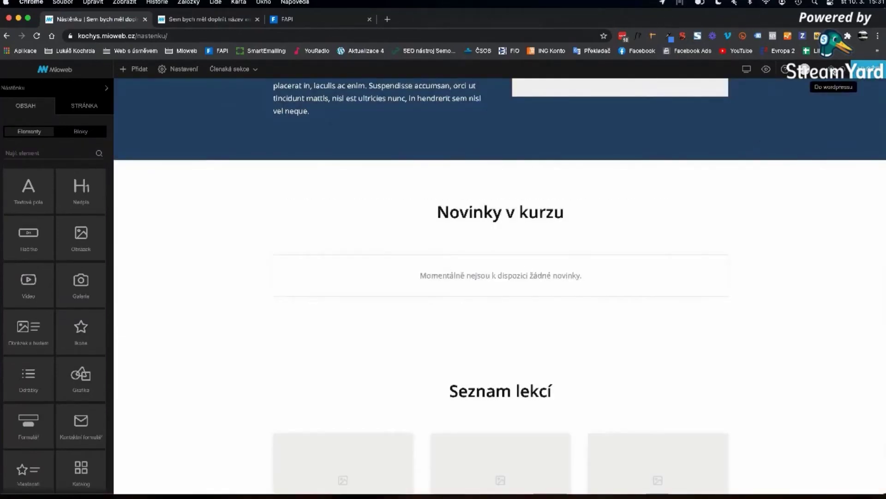
pyautogui.click(831, 70)
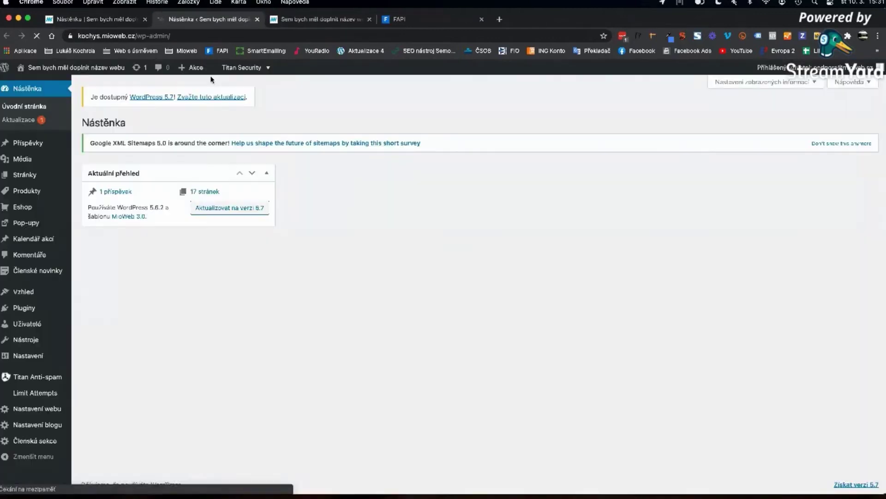
# - Publish member news 'test' with text 'novinka a její text', then reload the Mioweb dashboard
pyautogui.moveTo(56, 206)
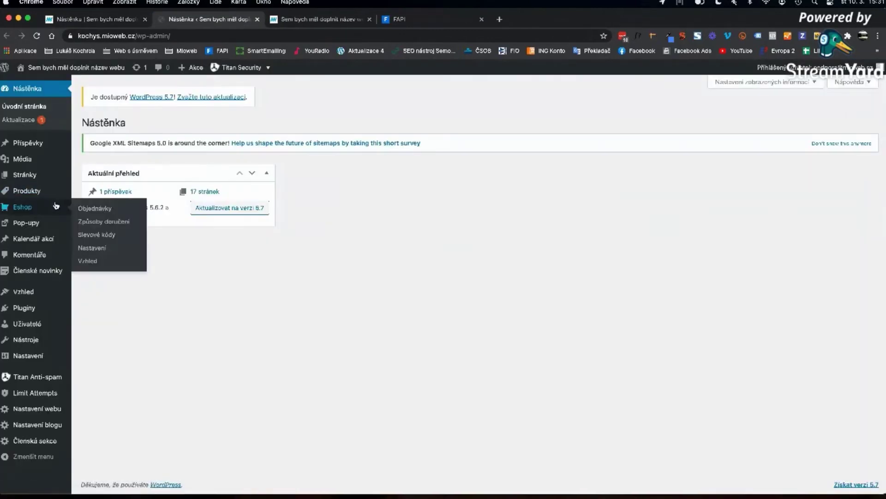
pyautogui.click(35, 272)
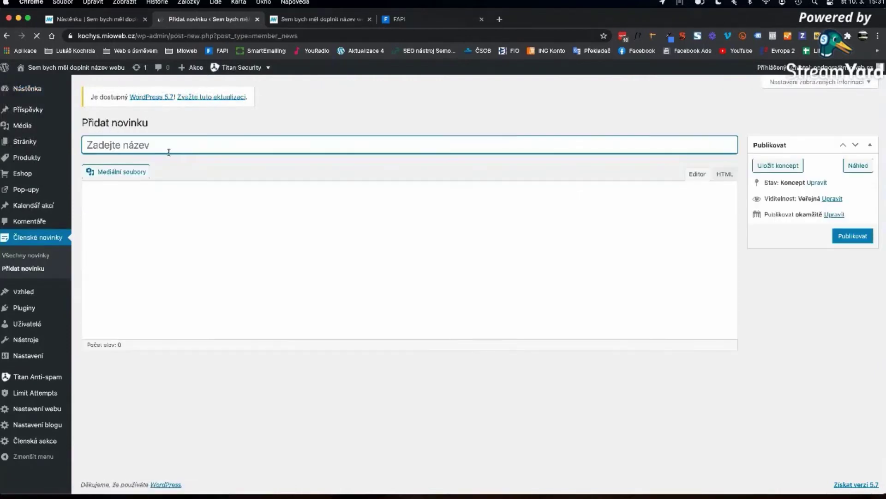
pyautogui.write('test')
pyautogui.press('Tab')
pyautogui.write('novi')
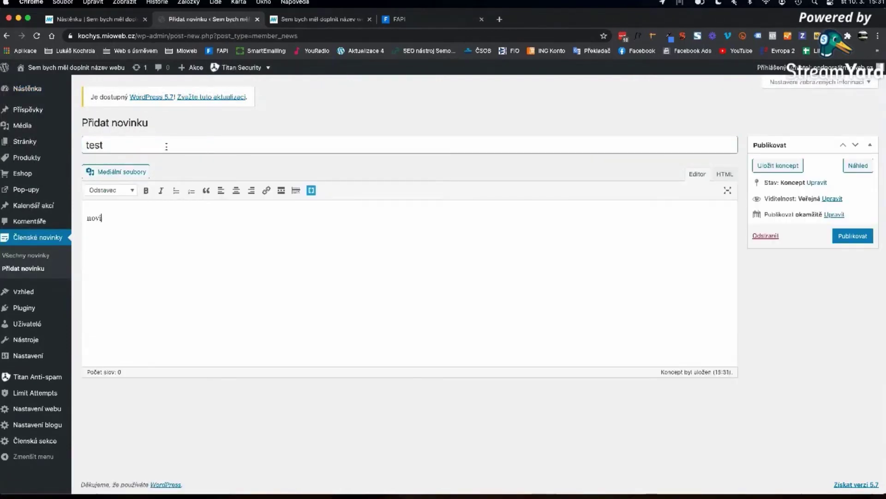
pyautogui.write('nka a její text')
pyautogui.click(845, 237)
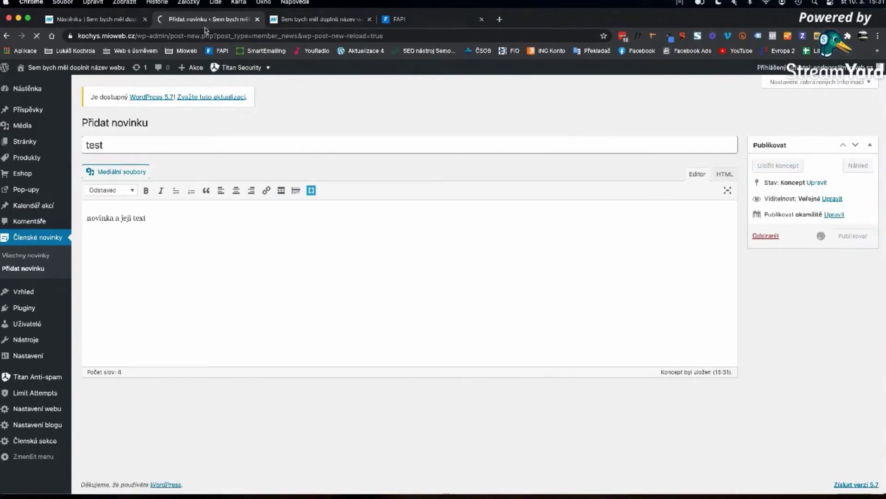
pyautogui.click(92, 19)
pyautogui.click(173, 102)
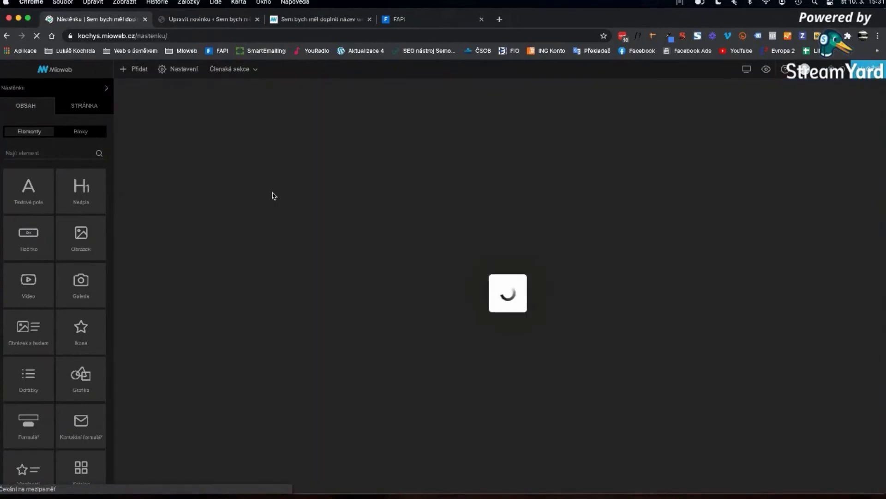
# - Review the dashboard with the test news item and Lekce 1–3 cards, then open Lekce 1
pyautogui.scroll(-2, 342, 338)
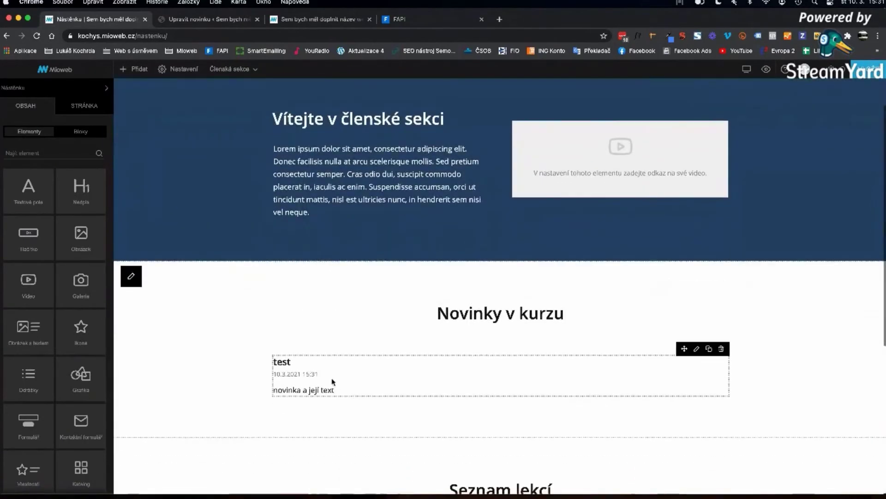
pyautogui.scroll(2, 328, 377)
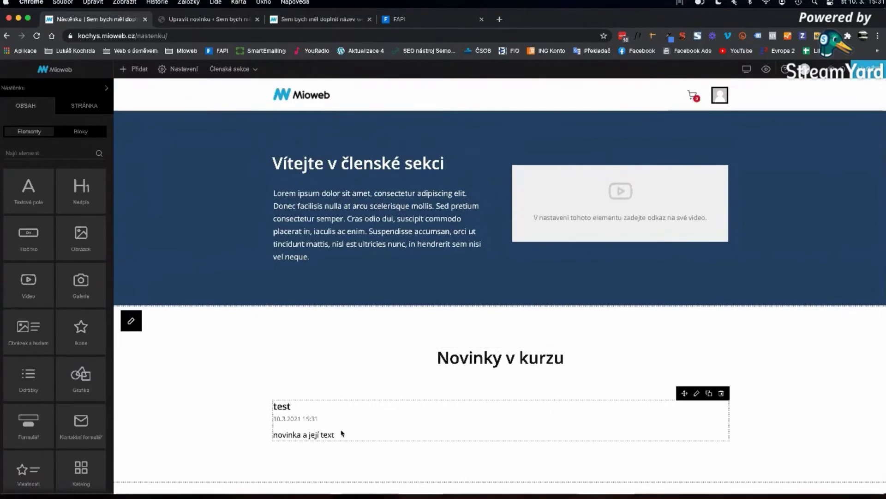
pyautogui.scroll(-1, 345, 434)
pyautogui.scroll(1, 343, 432)
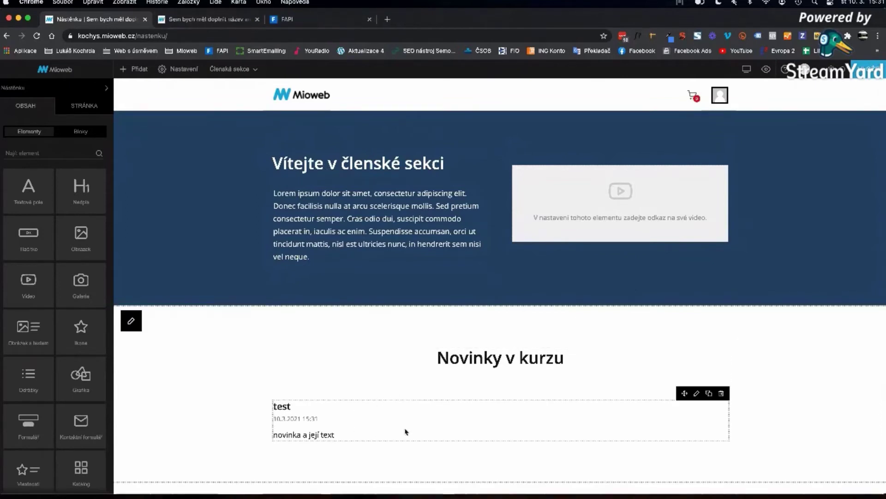
pyautogui.scroll(-15, 36, 296)
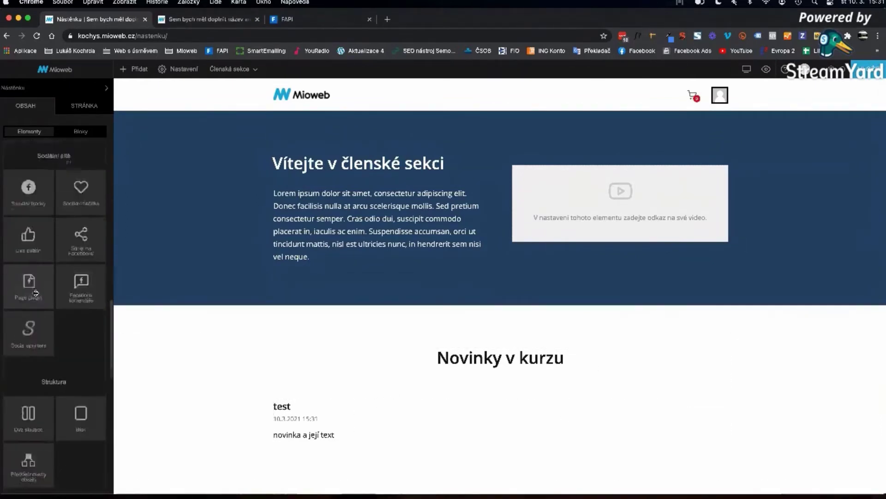
pyautogui.scroll(6, 36, 297)
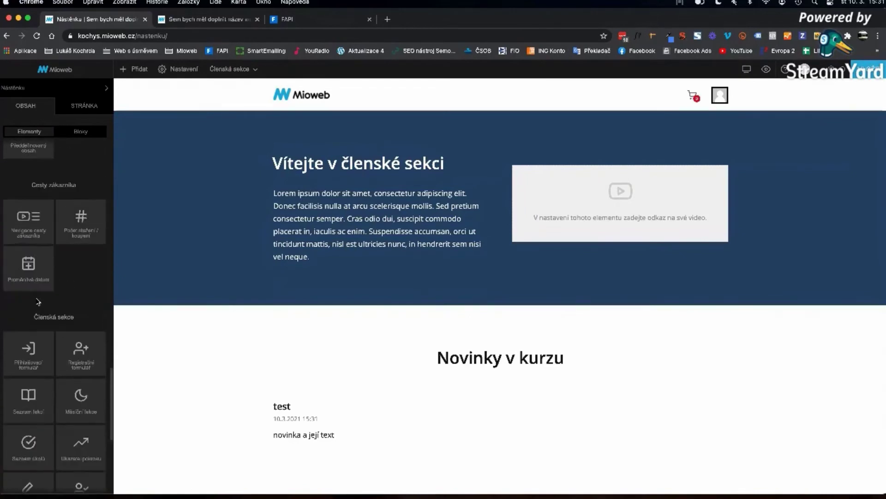
pyautogui.scroll(-9, 37, 299)
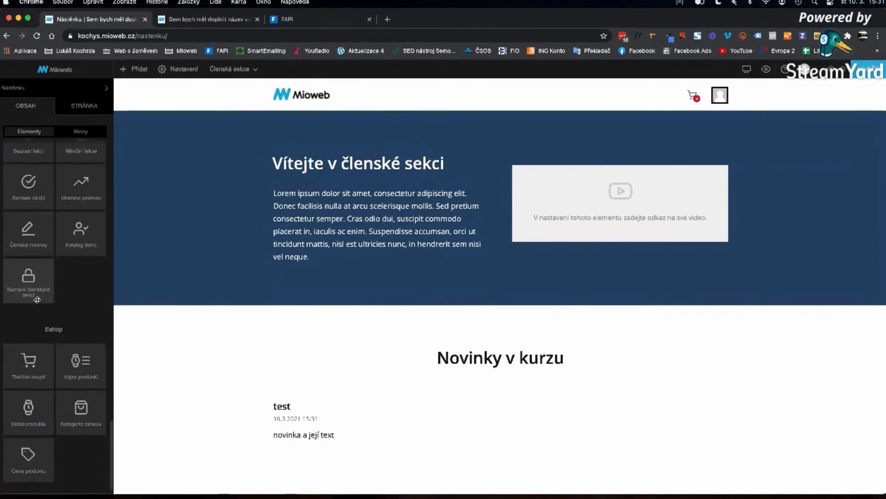
pyautogui.scroll(4, 37, 299)
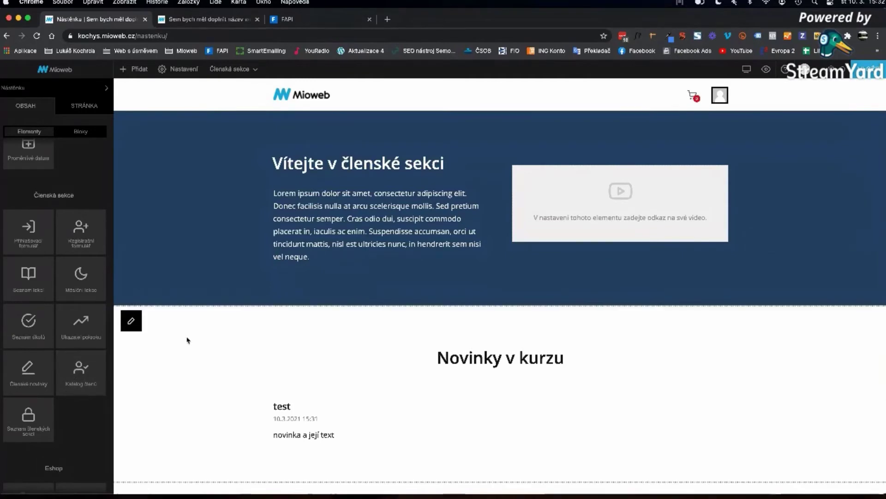
pyautogui.scroll(-6, 344, 348)
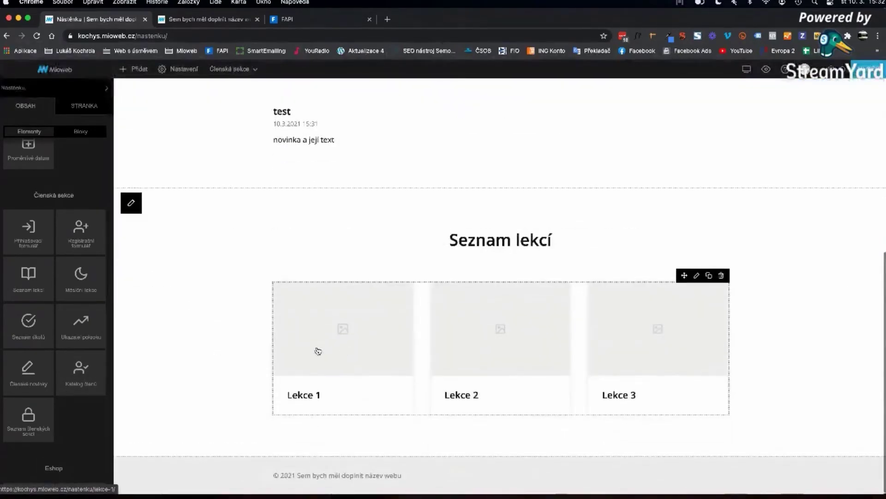
pyautogui.scroll(3, 316, 350)
pyautogui.scroll(-1, 17, 411)
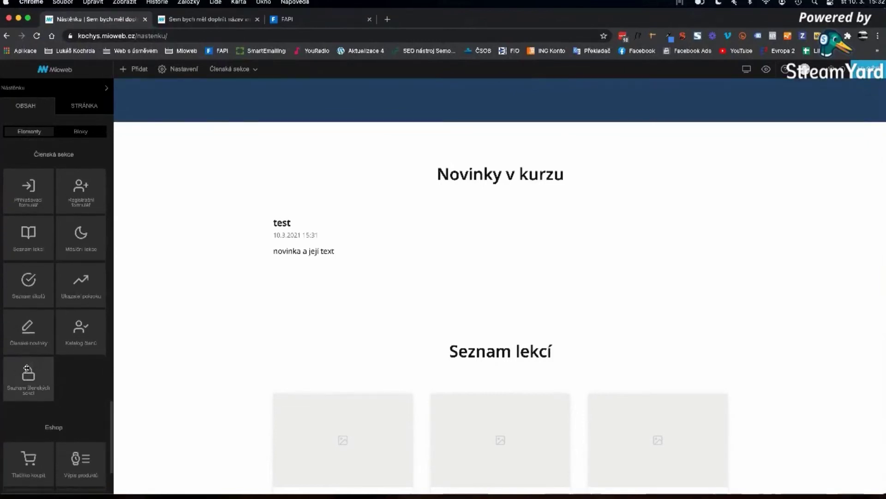
pyautogui.scroll(1, 27, 369)
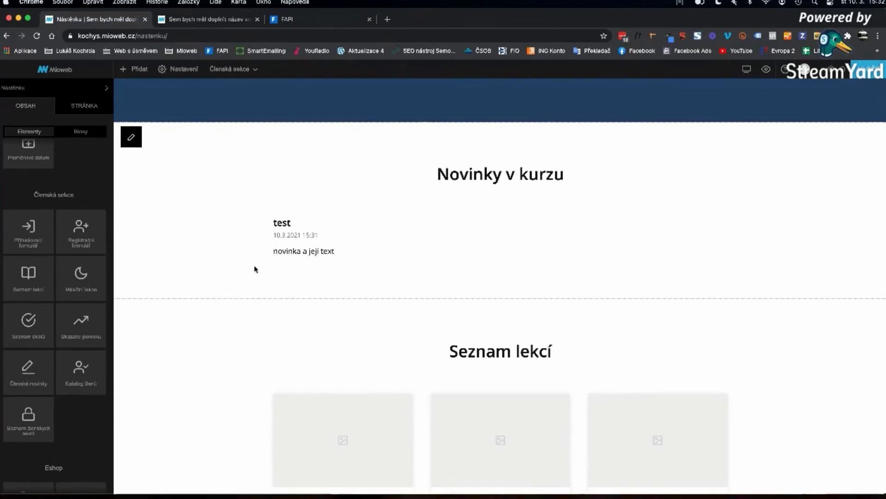
pyautogui.scroll(5, 262, 268)
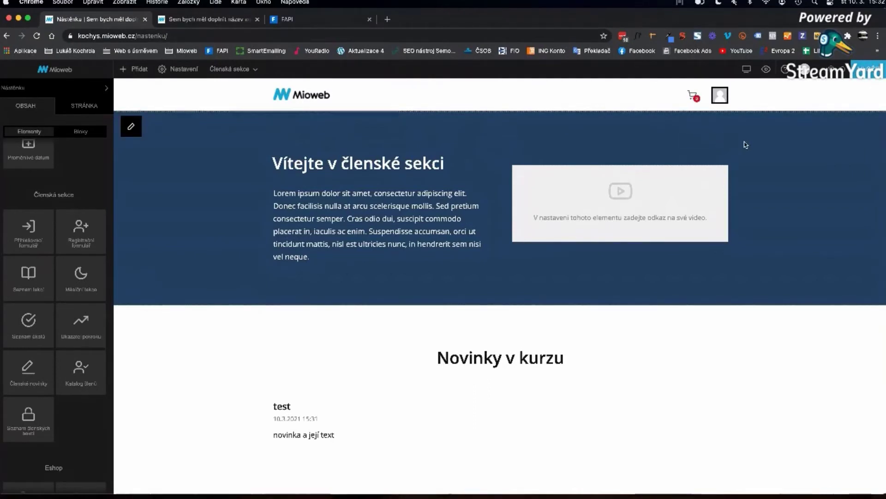
pyautogui.moveTo(696, 245)
pyautogui.scroll(-1, 693, 241)
pyautogui.scroll(1, 693, 241)
pyautogui.scroll(-3, 609, 407)
pyautogui.scroll(-5, 608, 407)
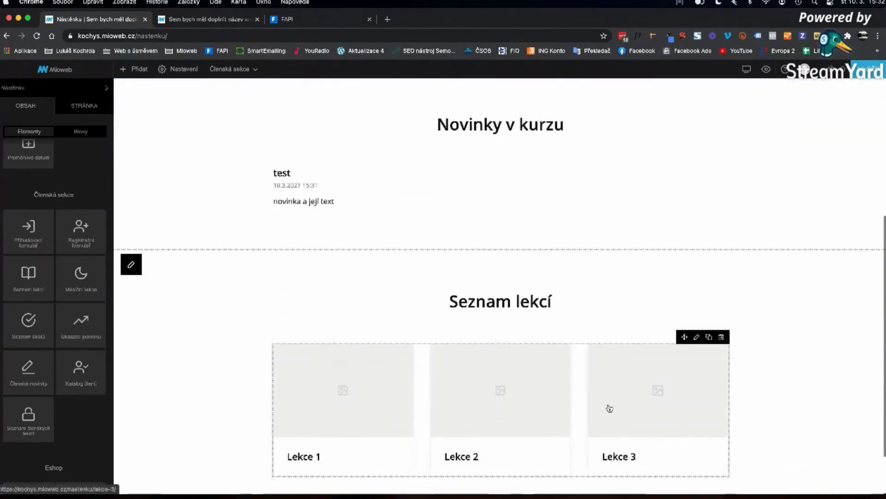
pyautogui.scroll(7, 795, 314)
pyautogui.scroll(-7, 796, 314)
pyautogui.moveTo(602, 292)
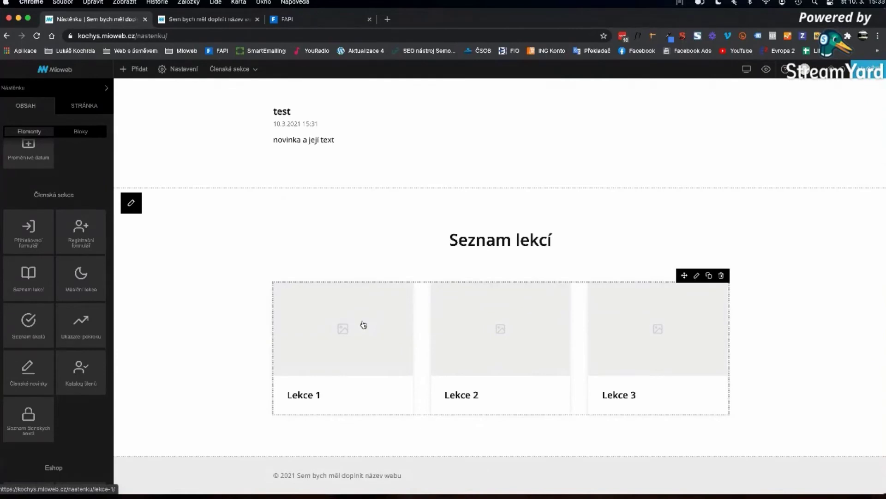
pyautogui.click(342, 349)
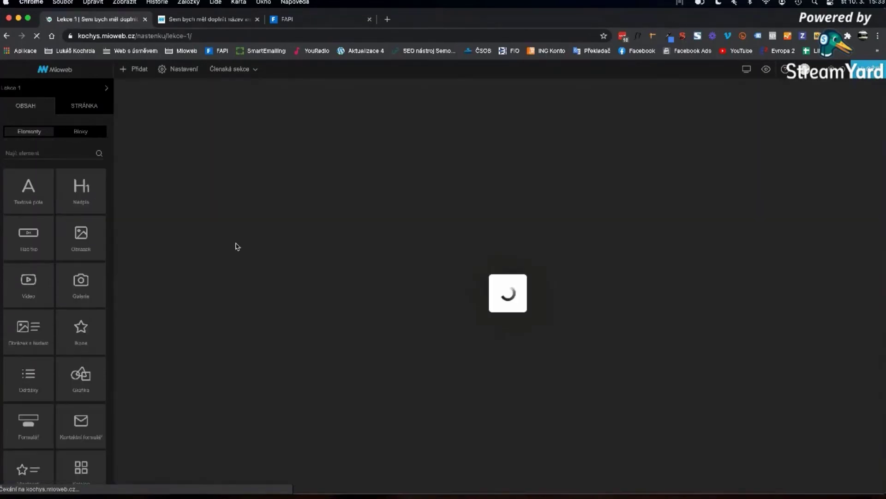
# - Bring up Lekce 1's Členská stránka settings, where access is currently granted okamžitě po vstupu
pyautogui.scroll(-8, 238, 240)
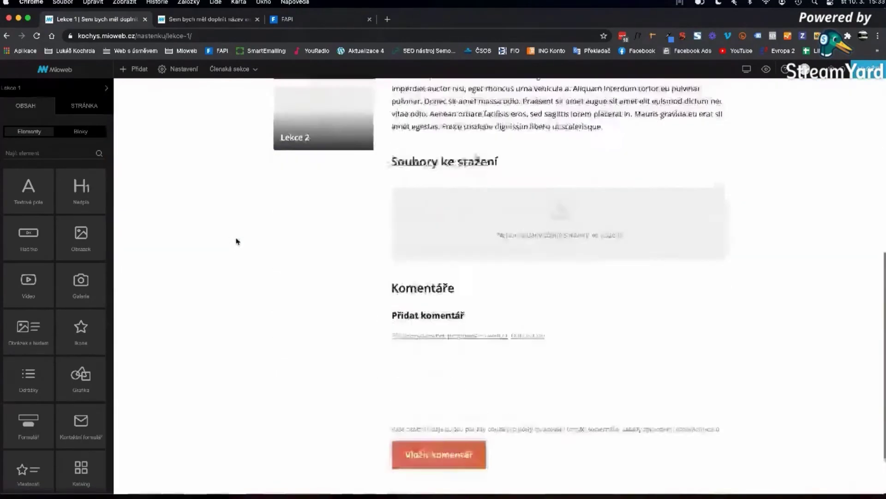
pyautogui.scroll(8, 237, 240)
pyautogui.scroll(-7, 239, 241)
pyautogui.scroll(-1, 240, 241)
pyautogui.scroll(8, 240, 241)
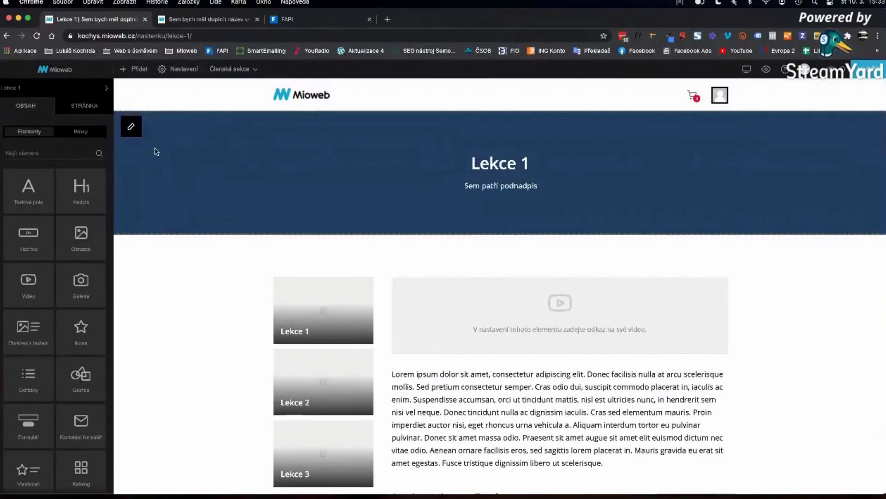
pyautogui.click(87, 106)
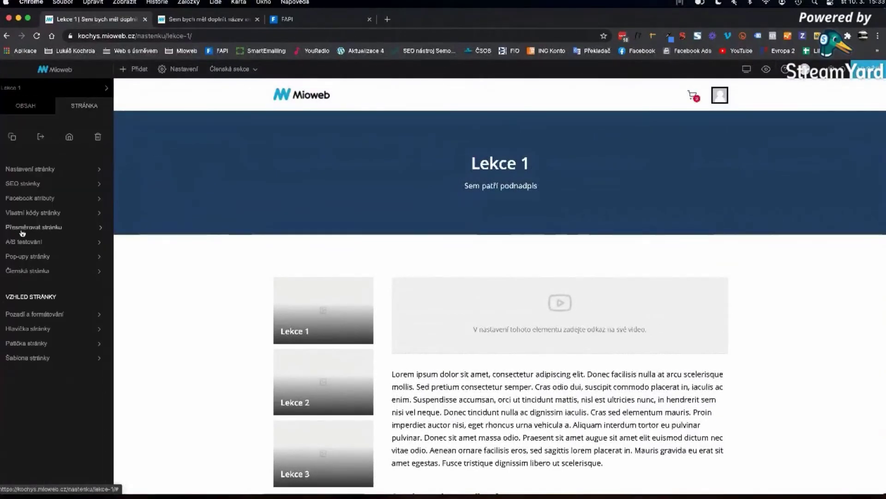
pyautogui.click(59, 271)
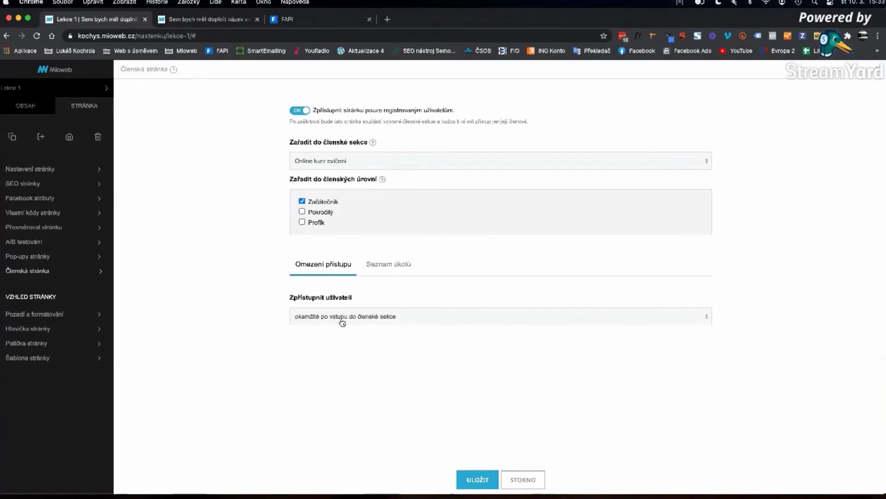
# - Set Lekce 1's Zpřístupnit uživateli to 'po X dnech od registrace do členské sekce' with 1 day
pyautogui.click(348, 322)
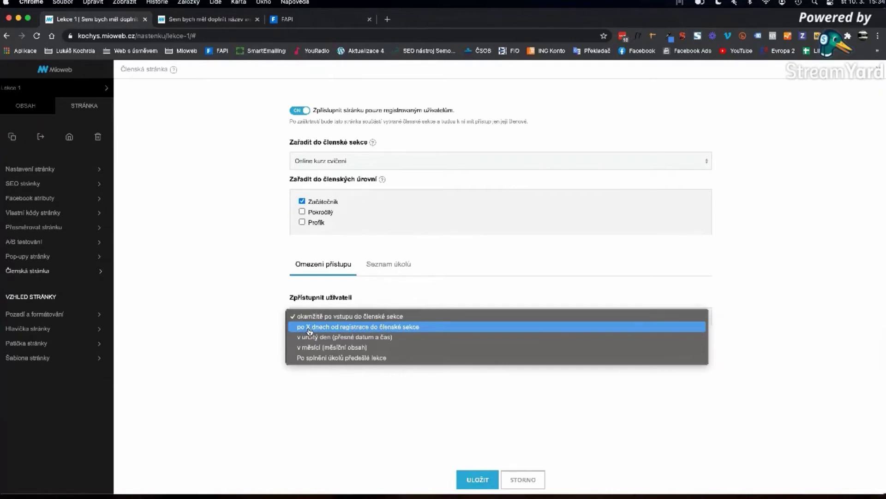
pyautogui.click(395, 329)
pyautogui.click(318, 361)
pyautogui.write('1')
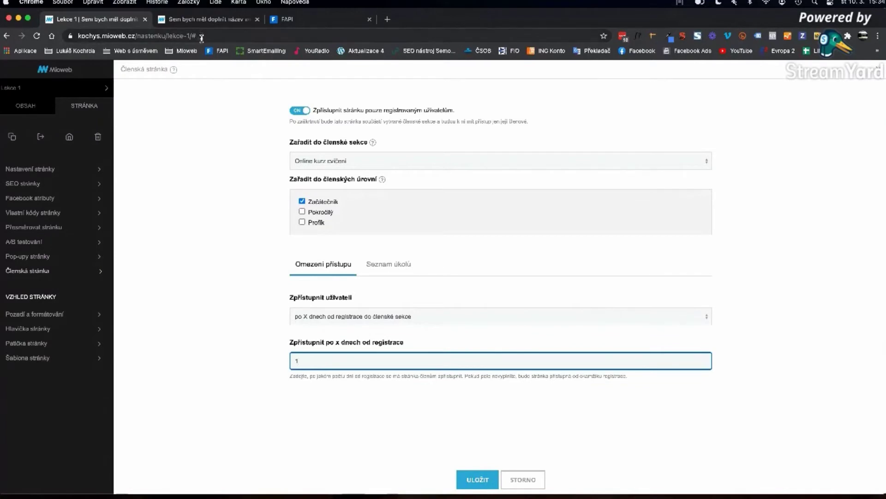
pyautogui.moveTo(316, 360); pyautogui.dragTo(287, 365)
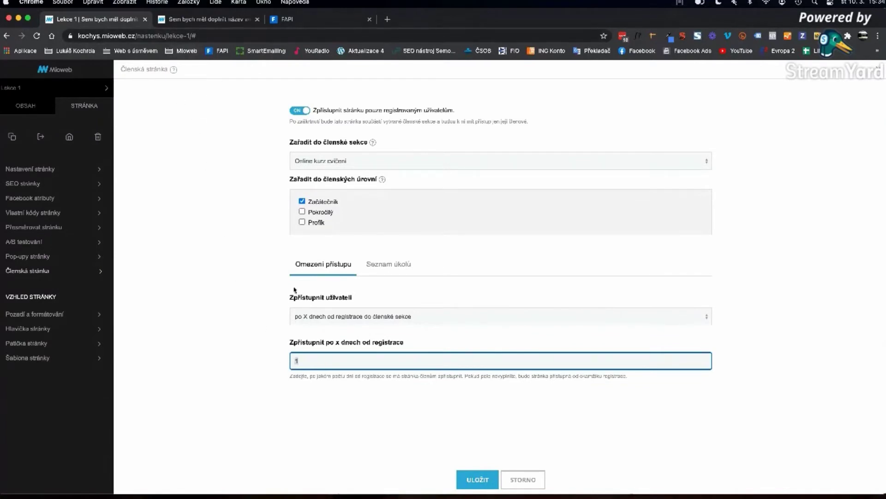
pyautogui.click(373, 316)
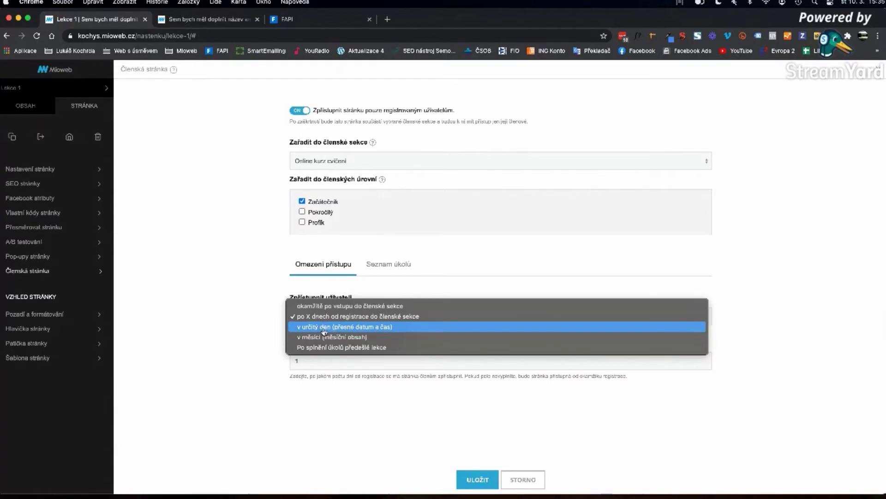
# - Change Lekce 1's release to 'v určitý den (přesné datum a čas)', leaving the Datum blank
pyautogui.click(324, 329)
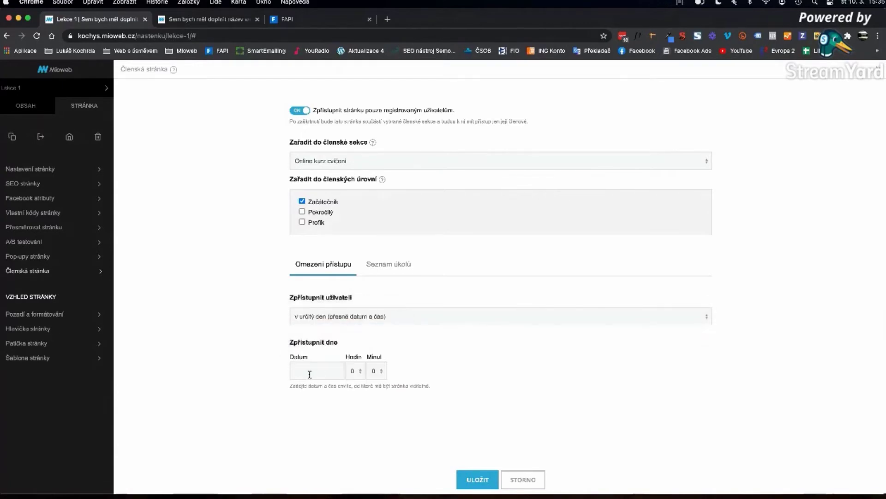
pyautogui.click(309, 375)
pyautogui.click(259, 357)
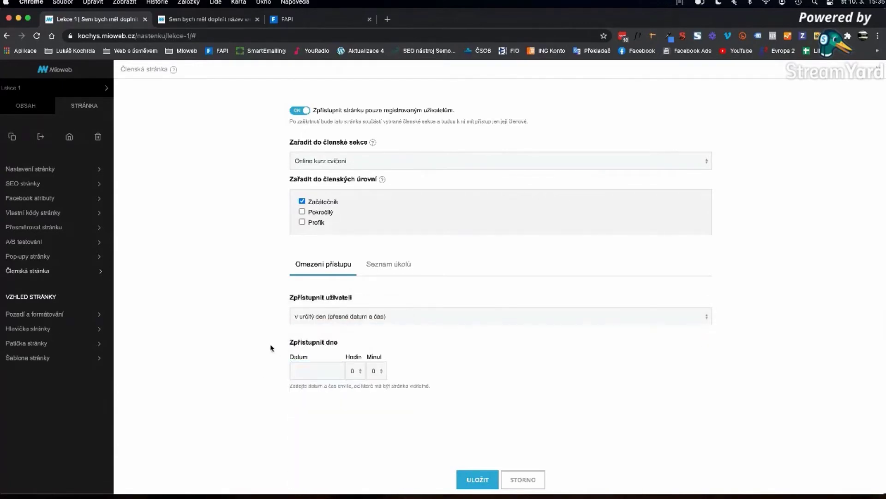
pyautogui.click(319, 317)
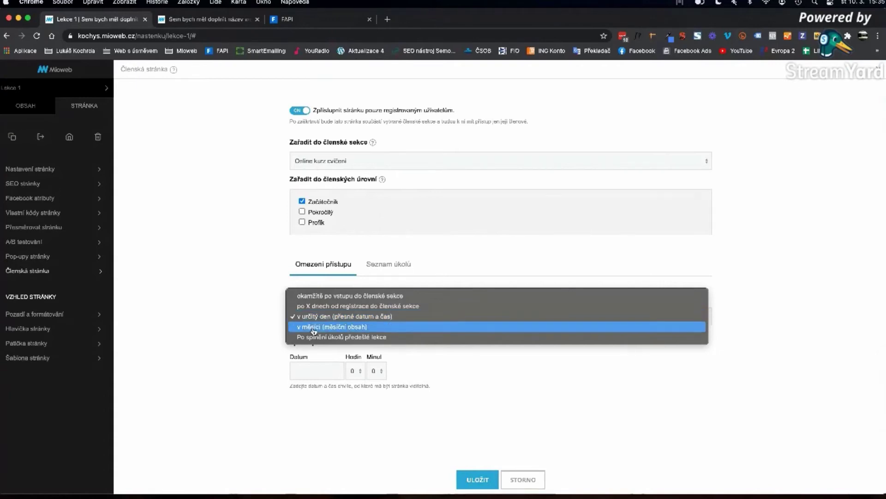
# - Set monthly release 'v měsíci' for month 04, then switch to 'Po splnění úkolů předešlé lekce'
pyautogui.click(314, 328)
pyautogui.scroll(-2, 332, 286)
pyautogui.scroll(-1, 339, 272)
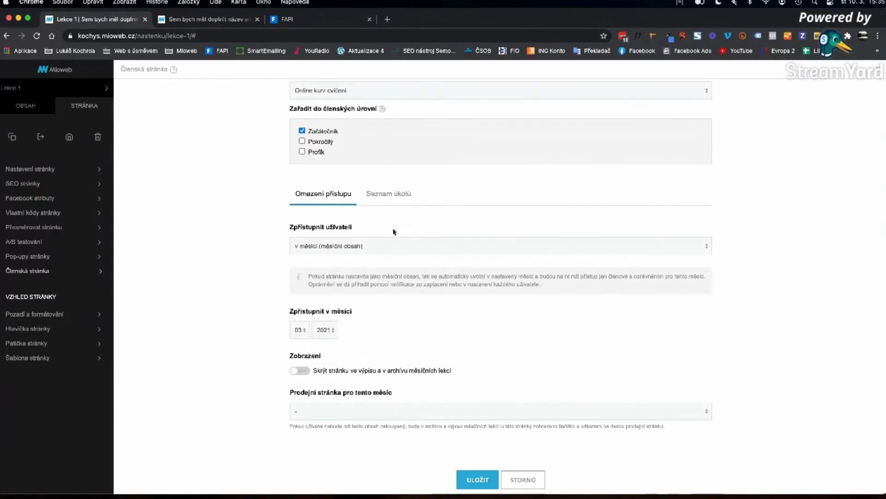
pyautogui.scroll(3, 325, 163)
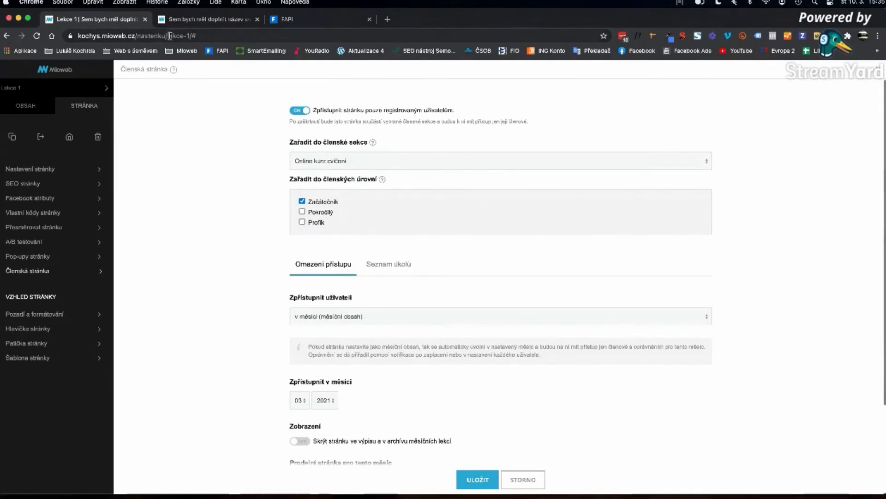
pyautogui.scroll(-2, 222, 224)
pyautogui.scroll(1, 223, 223)
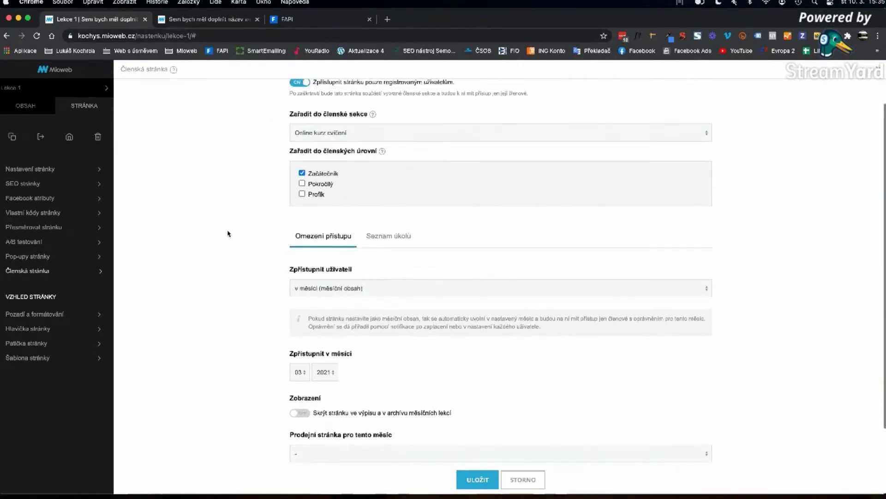
pyautogui.scroll(-2, 226, 229)
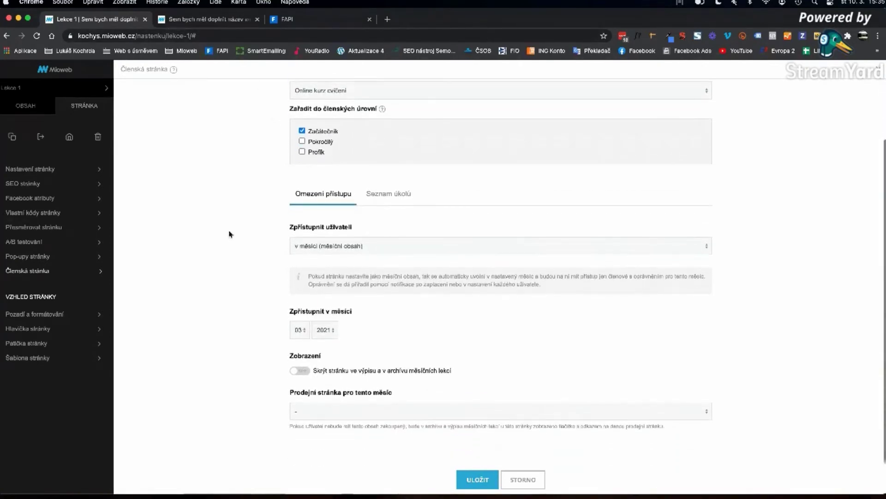
pyautogui.click(300, 329)
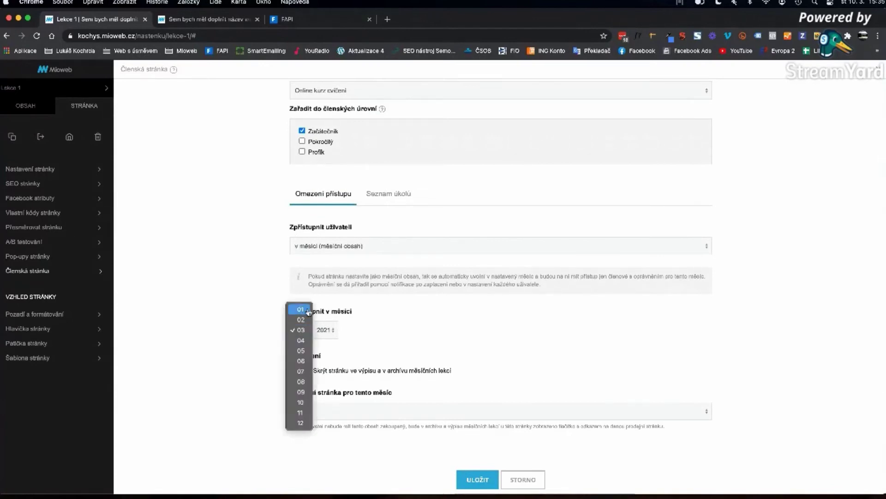
pyautogui.click(302, 331)
pyautogui.click(302, 330)
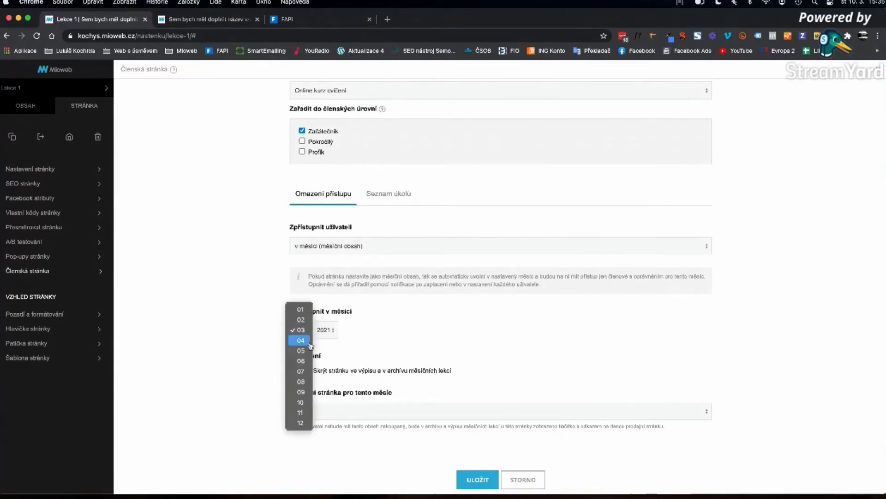
pyautogui.click(309, 344)
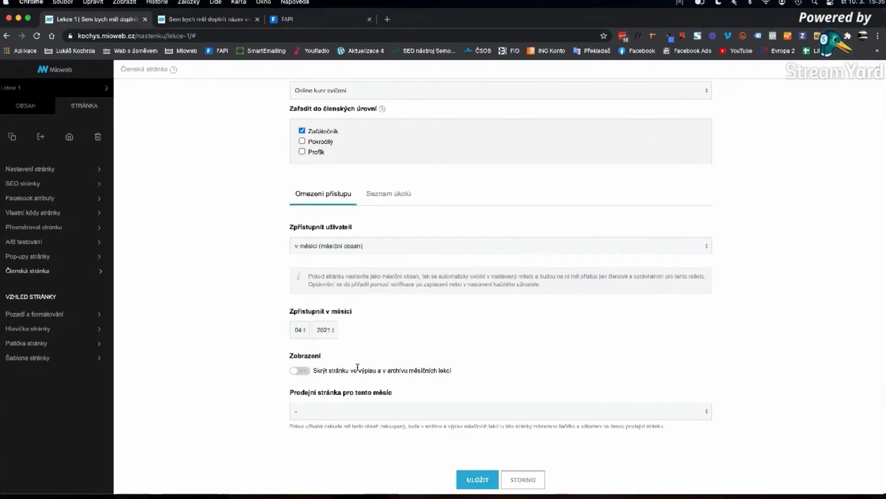
pyautogui.click(349, 245)
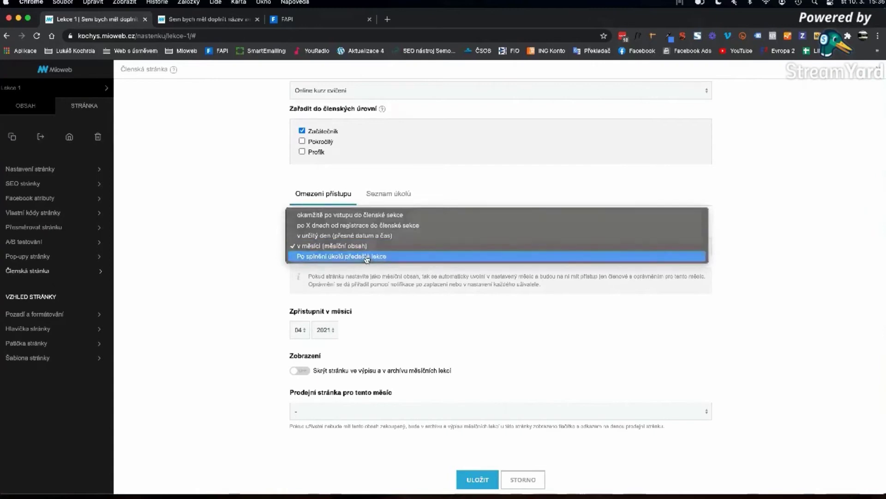
pyautogui.click(369, 258)
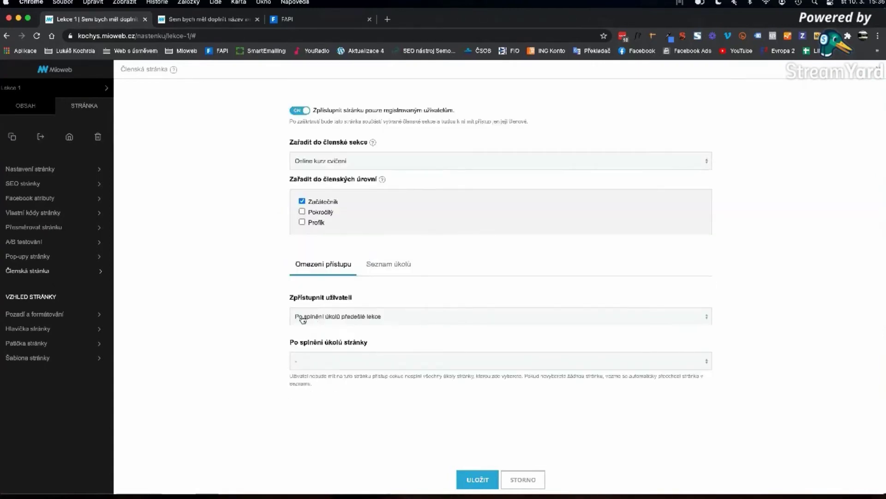
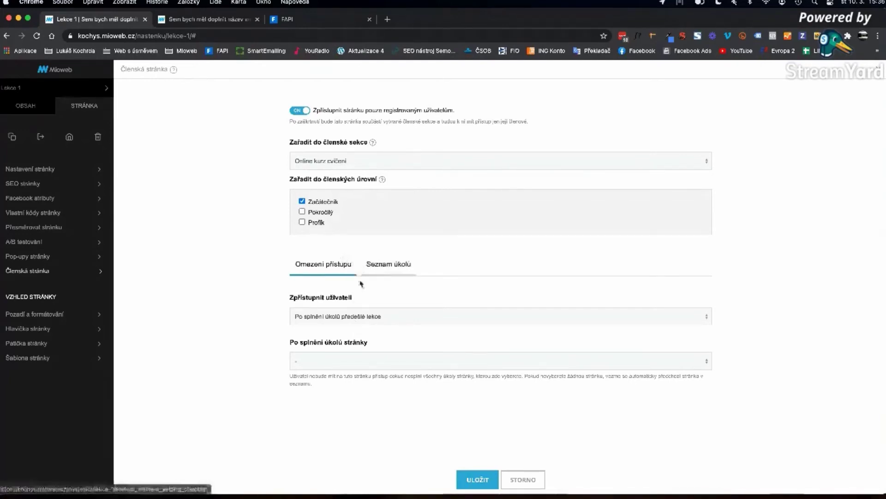
# - Make Lekce 1 available immediately on entry and add three tasks to its task list
pyautogui.click(323, 316)
pyautogui.click(323, 273)
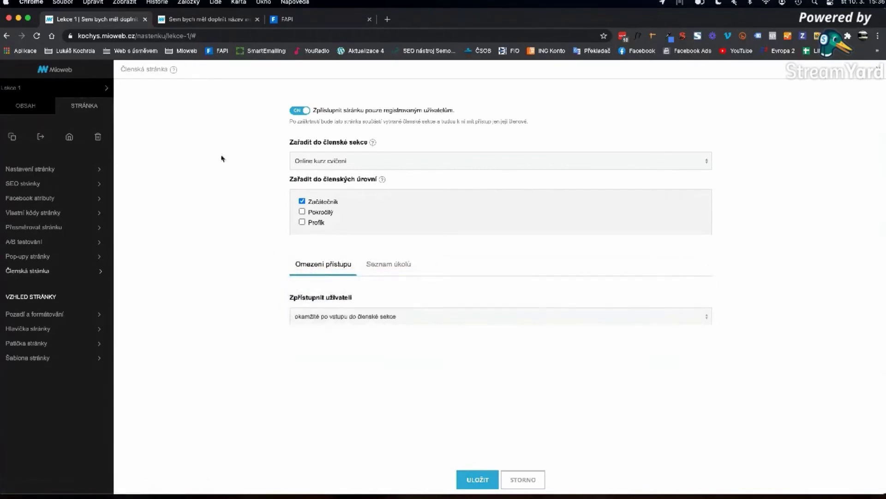
pyautogui.click(396, 267)
pyautogui.click(473, 300)
pyautogui.click(476, 318)
pyautogui.click(483, 334)
# - Fill in task 1's text and paste the copied word 'Úkol' into task 2
pyautogui.click(323, 310)
pyautogui.click(323, 362)
pyautogui.doubleClick(313, 330)
pyautogui.press('super+c')
pyautogui.click(327, 362)
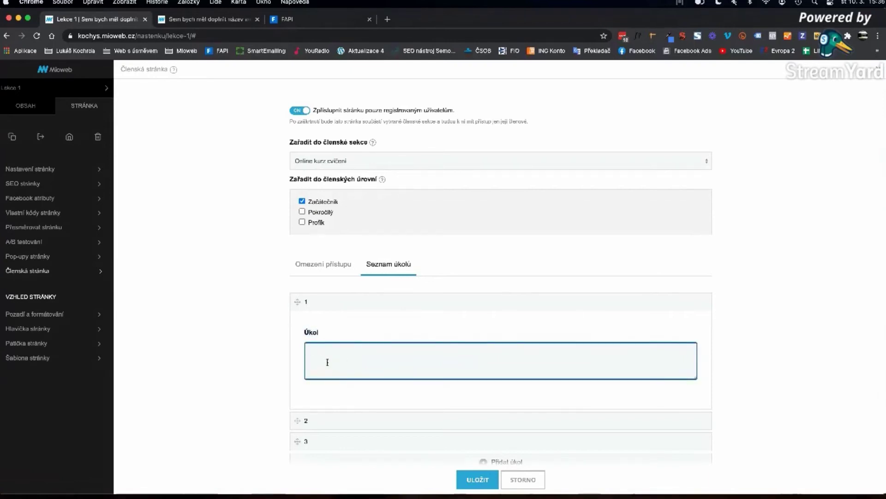
pyautogui.click(337, 301)
pyautogui.click(341, 323)
pyautogui.click(327, 380)
pyautogui.press('super+v')
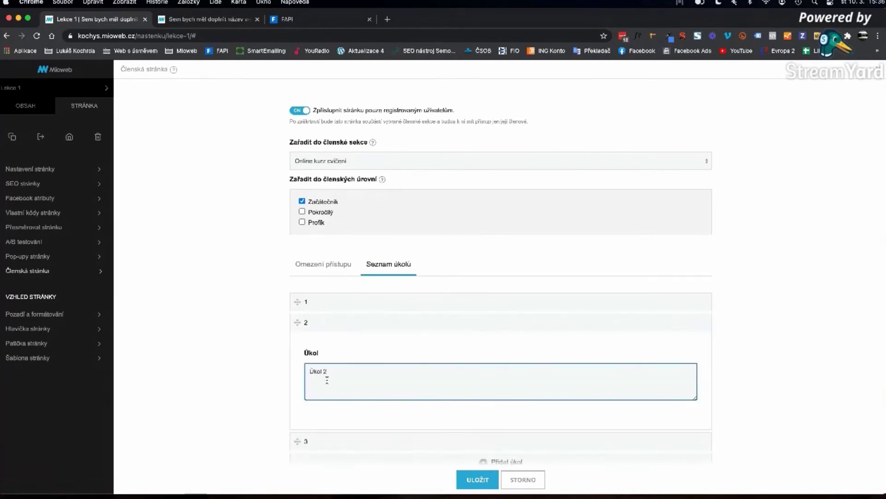
# - Paste 'Úkol' into task 3 and save the member-page settings
pyautogui.click(336, 326)
pyautogui.click(336, 344)
pyautogui.click(333, 397)
pyautogui.press('super+v')
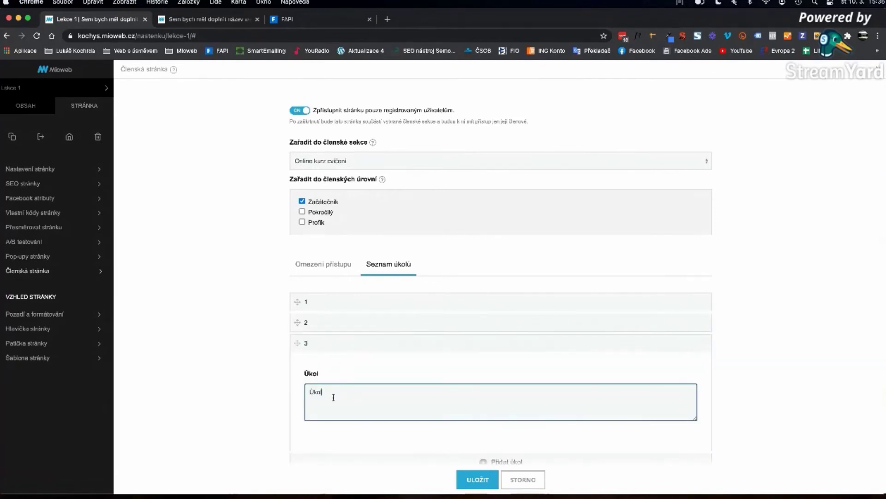
pyautogui.click(444, 342)
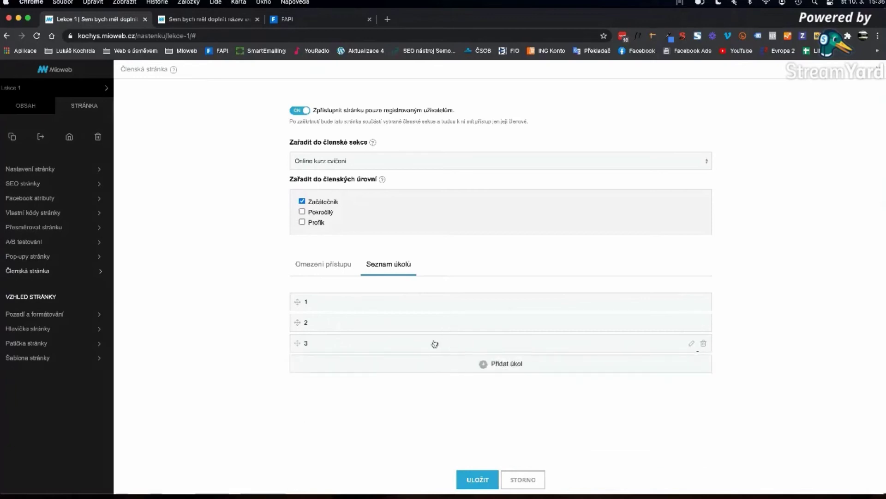
pyautogui.click(476, 482)
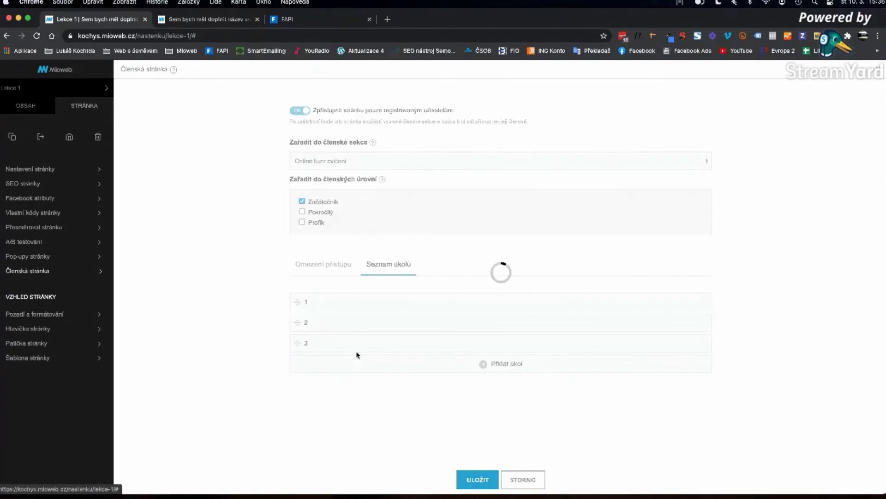
# - Find the Seznam úkolů element with 'úk' and drop it below the Lekce 1 lesson text
pyautogui.scroll(-8, 527, 294)
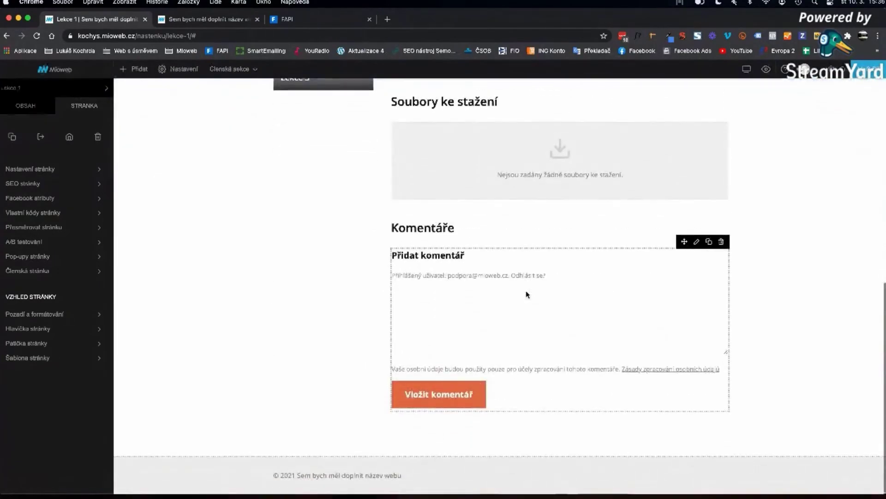
pyautogui.scroll(2, 429, 279)
pyautogui.click(21, 108)
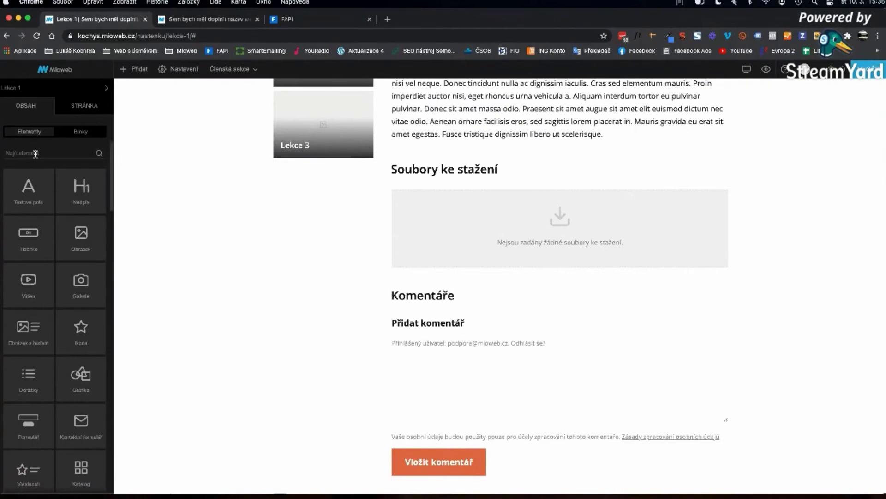
pyautogui.click(36, 154)
pyautogui.write('úko')
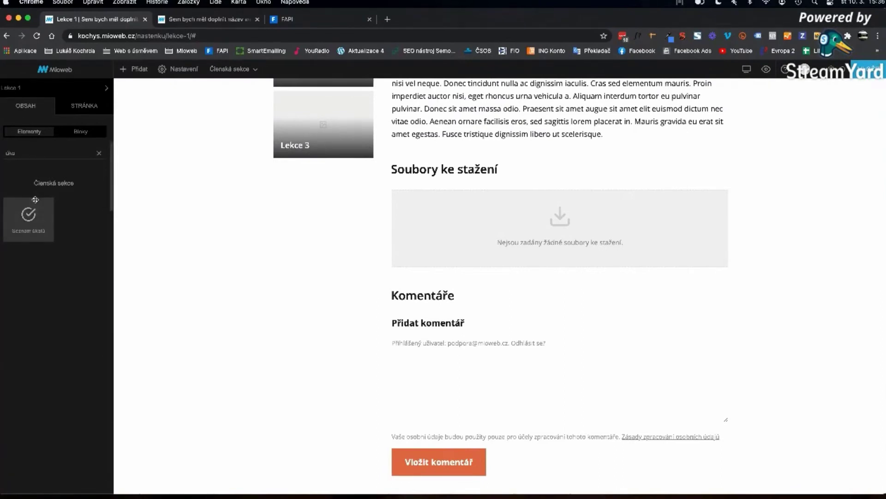
pyautogui.moveTo(30, 221); pyautogui.dragTo(476, 161)
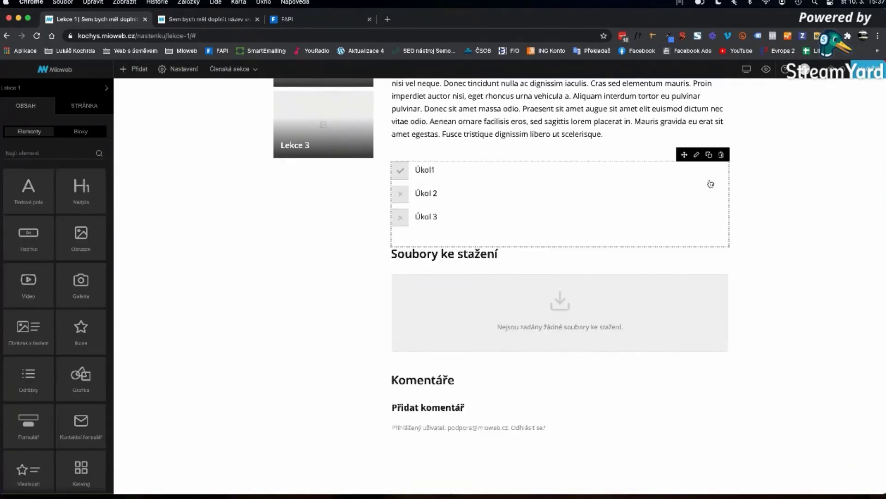
# - Go to the Lekce 2 page by changing the address to lekce-2
pyautogui.scroll(2, 259, 199)
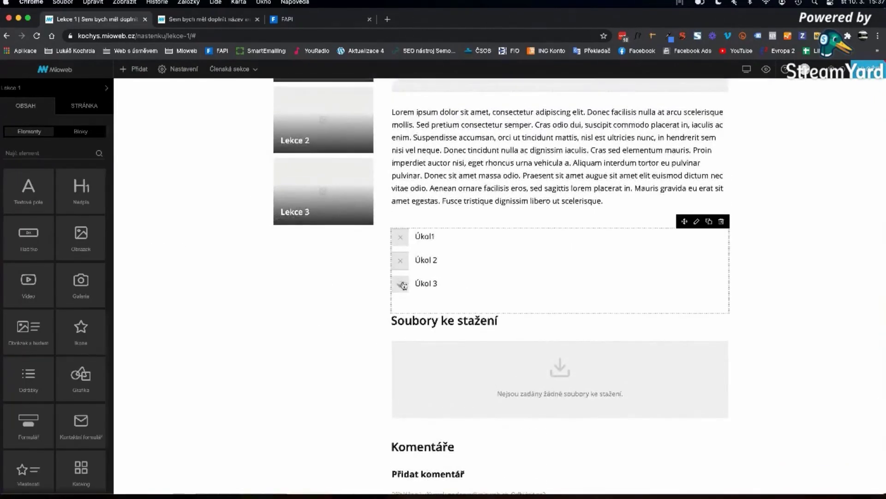
pyautogui.scroll(1, 778, 251)
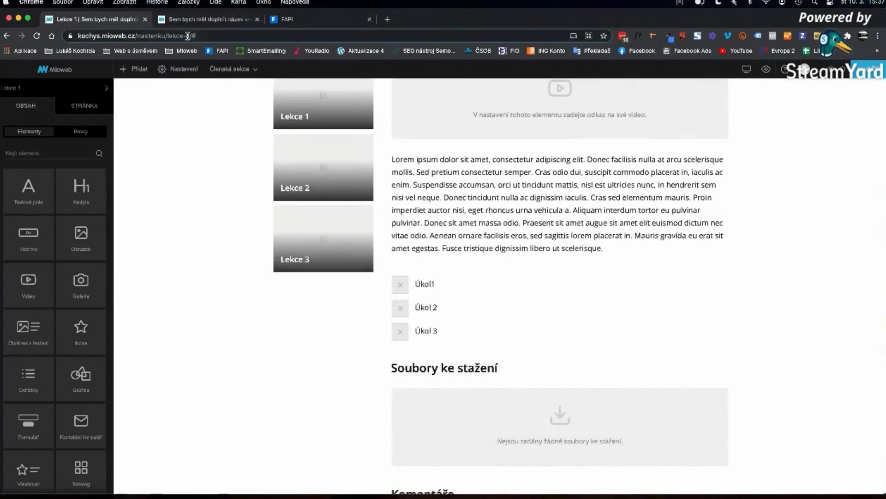
pyautogui.click(188, 35)
pyautogui.press('BackSpace')
pyautogui.press('BackSpace')
pyautogui.press('BackSpace')
pyautogui.write('2')
pyautogui.press('Return')
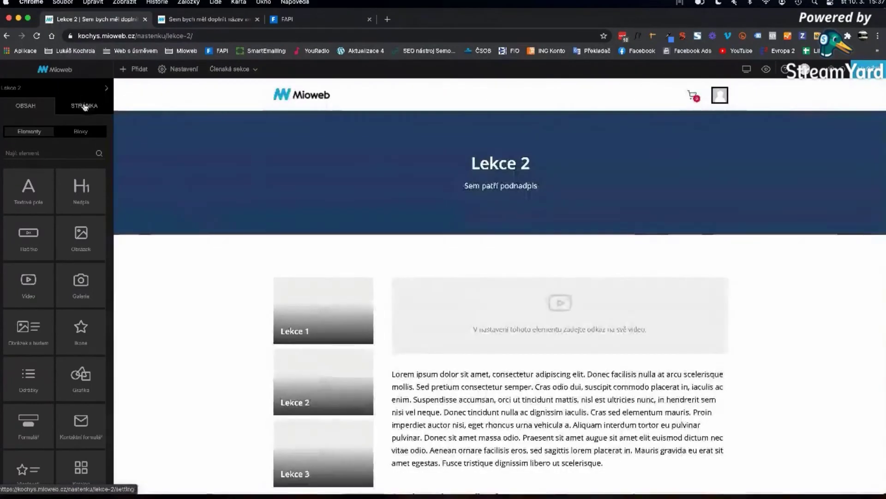
# - Set Lekce 2 to unlock only after Lekce 1's tasks are completed
pyautogui.click(85, 106)
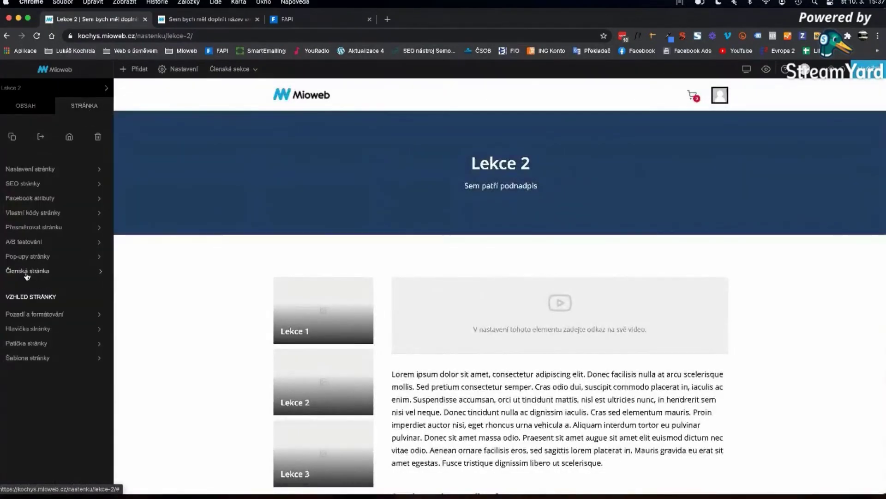
pyautogui.click(32, 271)
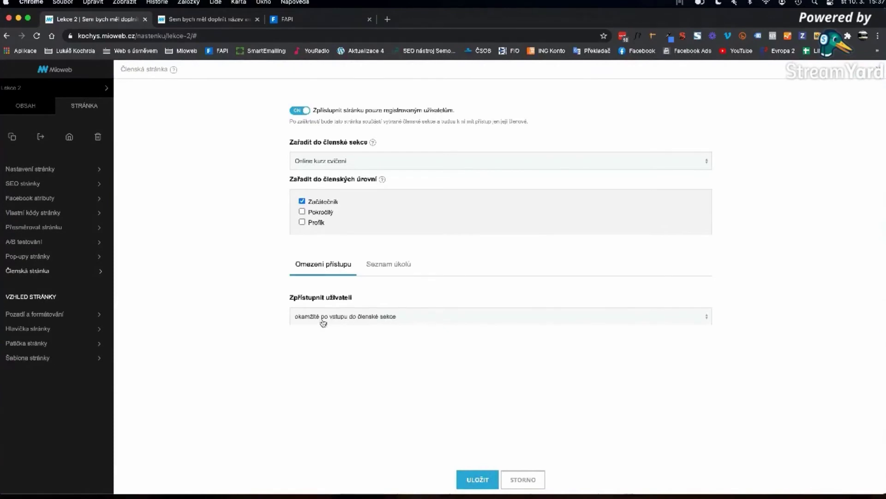
pyautogui.click(324, 319)
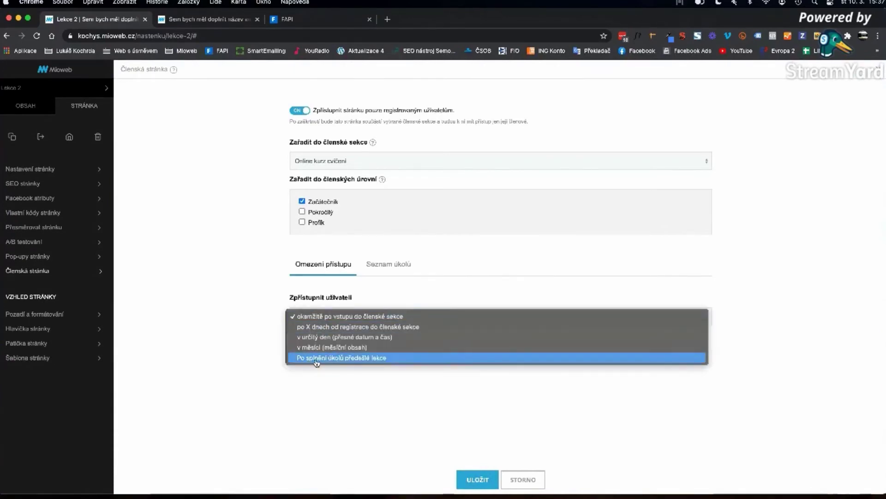
pyautogui.click(313, 359)
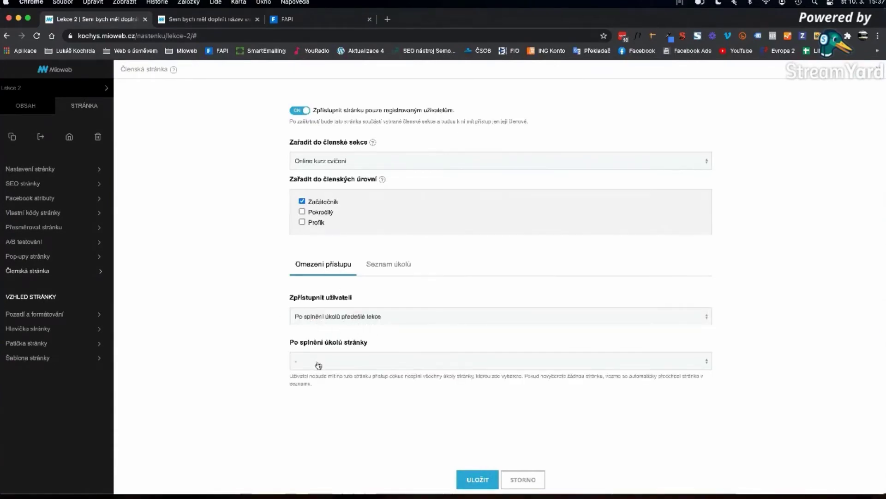
pyautogui.click(317, 362)
pyautogui.click(314, 434)
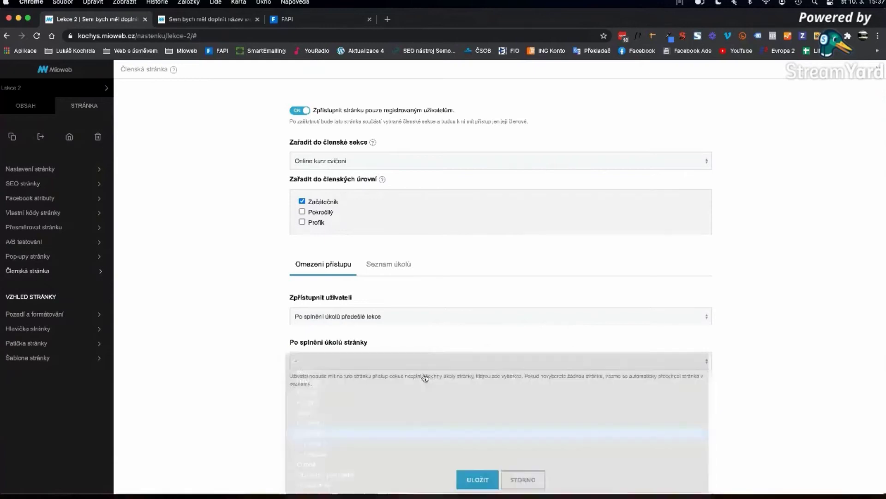
# - Add one task to Lekce 2's task list and save the member-page settings
pyautogui.click(390, 271)
pyautogui.click(332, 302)
pyautogui.click(322, 354)
pyautogui.click(405, 303)
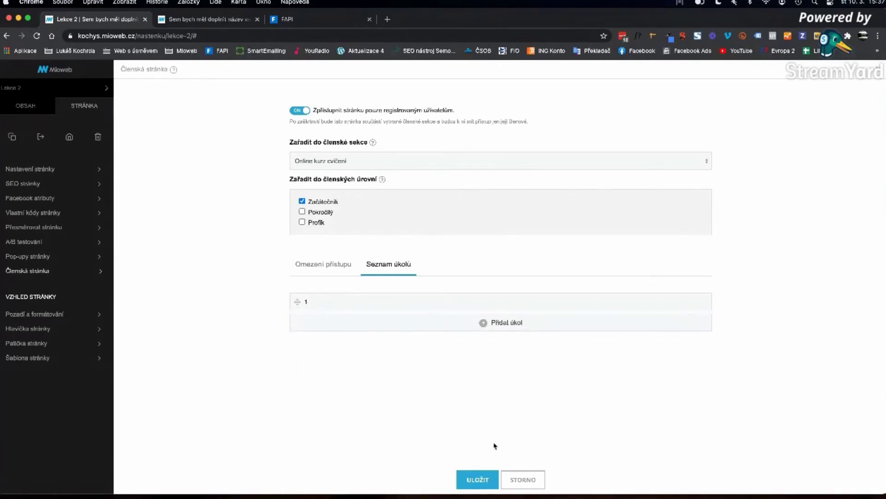
pyautogui.click(478, 479)
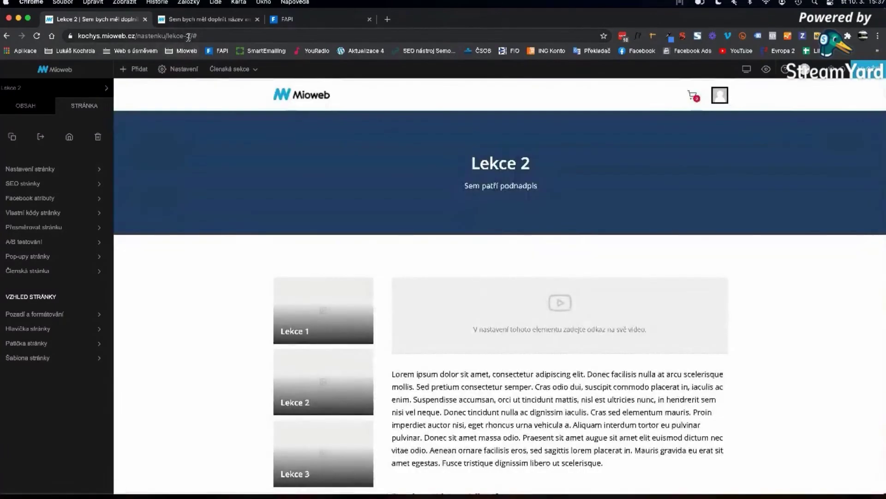
# - Open the lekce-3 page and make it unlock after the previous lesson's tasks are done
pyautogui.moveTo(188, 36); pyautogui.dragTo(197, 36)
pyautogui.write('3')
pyautogui.press('Return')
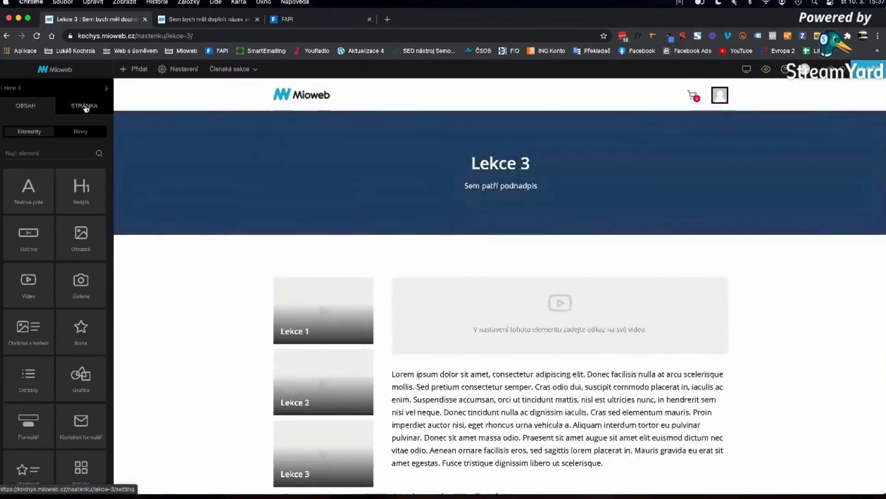
pyautogui.click(86, 106)
pyautogui.click(29, 271)
pyautogui.click(390, 318)
pyautogui.click(323, 356)
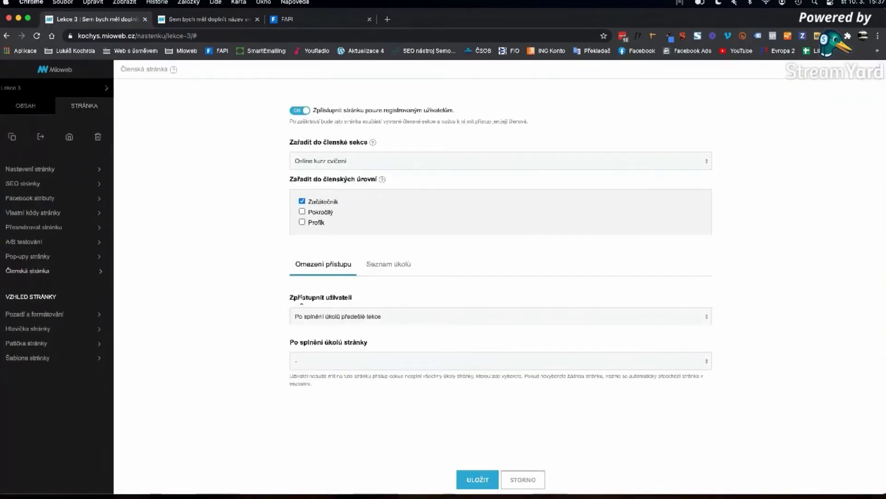
pyautogui.click(333, 369)
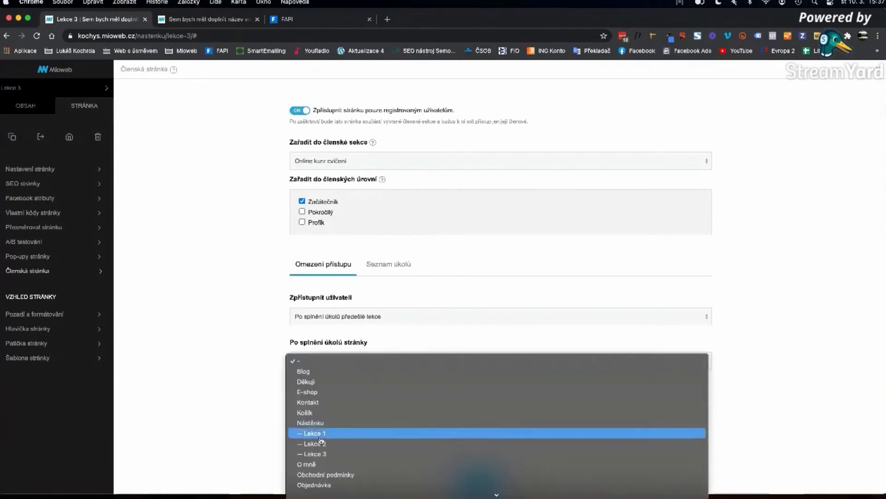
pyautogui.click(332, 446)
# - Add one task to Lekce 3, save the settings, and return to Nástěnka
pyautogui.click(414, 272)
pyautogui.click(419, 311)
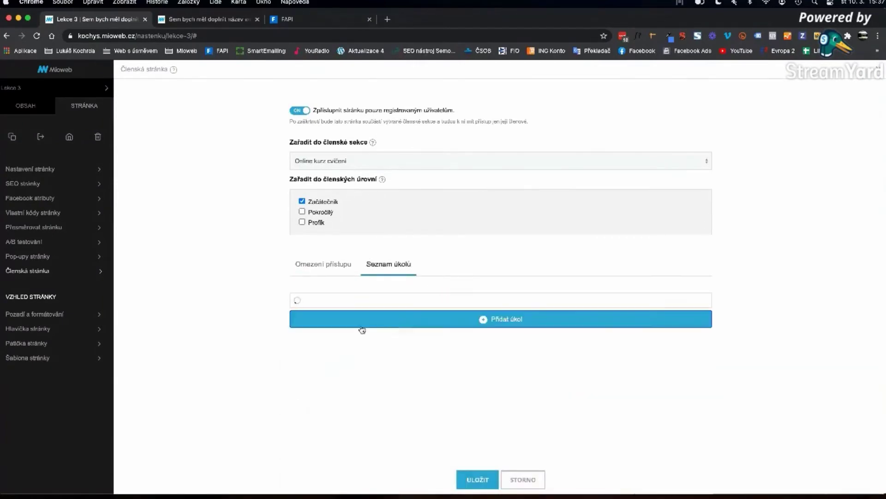
pyautogui.click(353, 302)
pyautogui.click(343, 359)
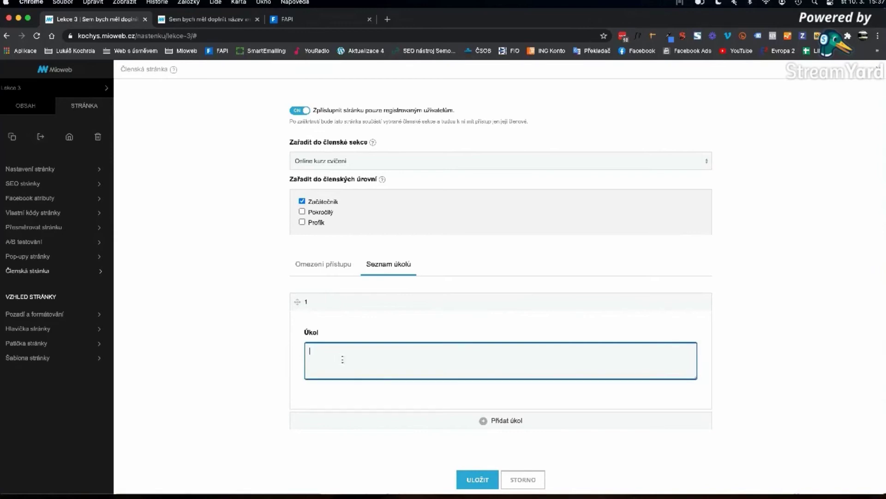
pyautogui.click(480, 476)
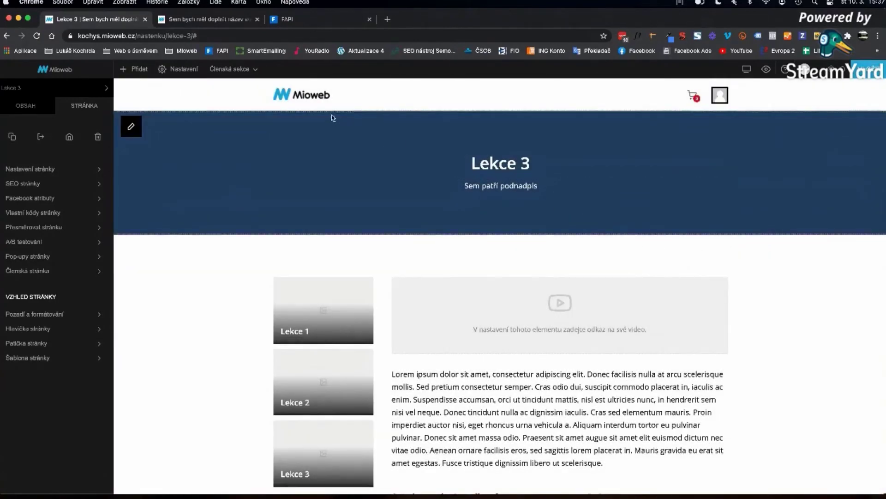
pyautogui.click(319, 97)
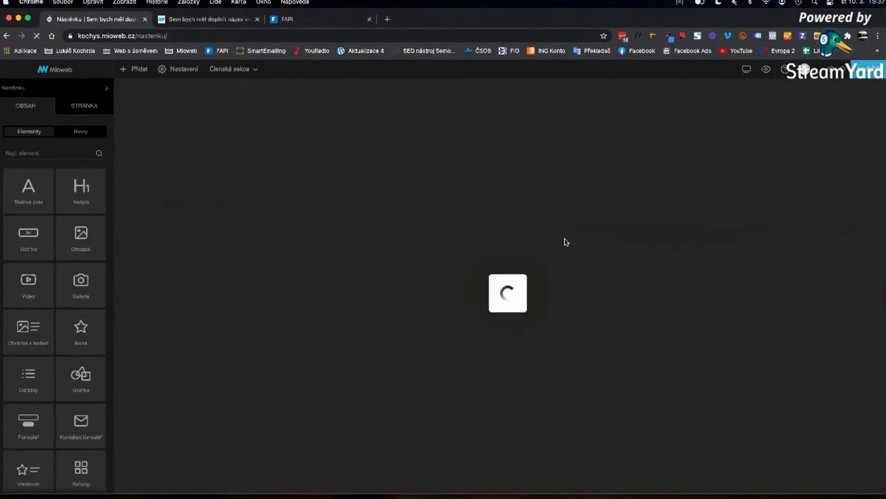
pyautogui.scroll(-6, 581, 346)
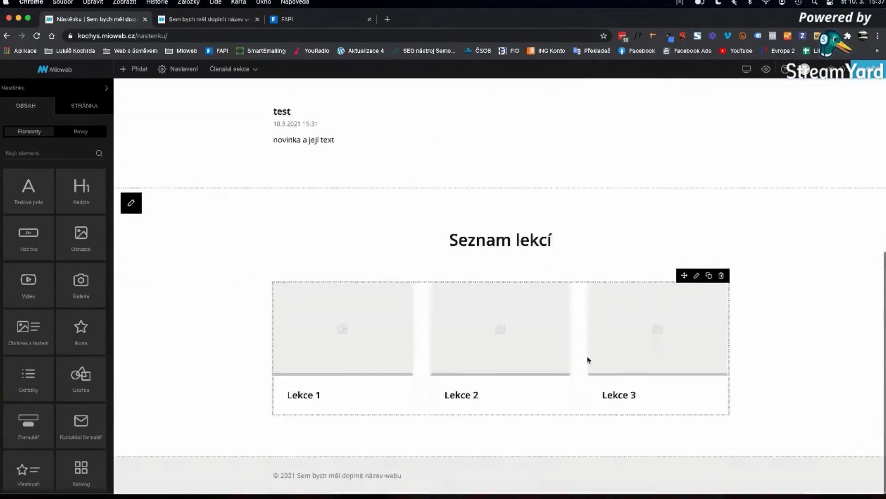
pyautogui.moveTo(706, 309)
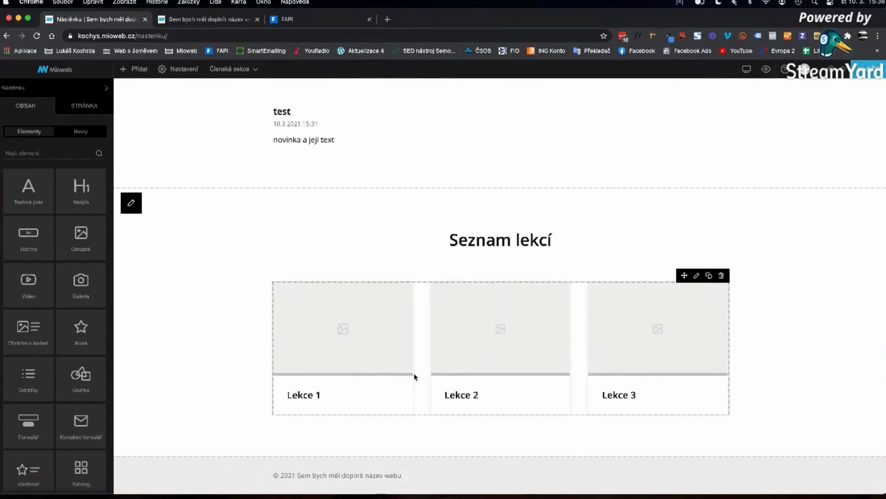
pyautogui.click(698, 276)
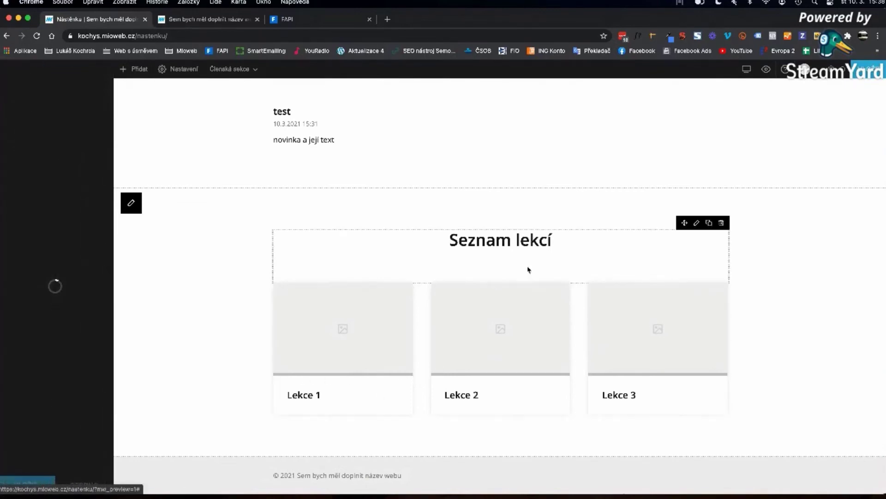
pyautogui.click(255, 271)
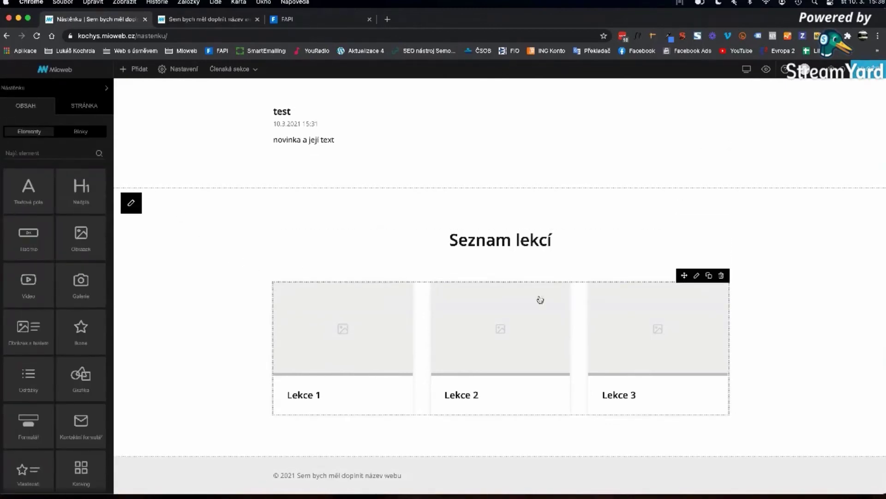
pyautogui.scroll(6, 766, 221)
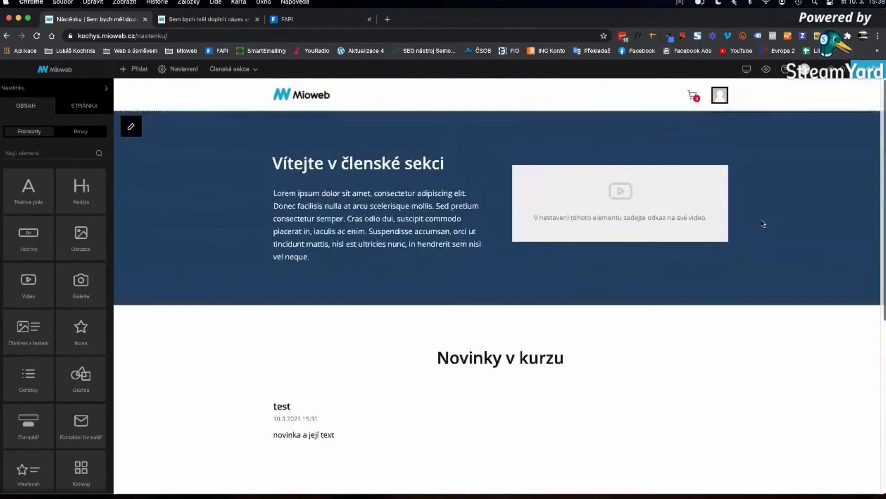
pyautogui.scroll(-6, 763, 223)
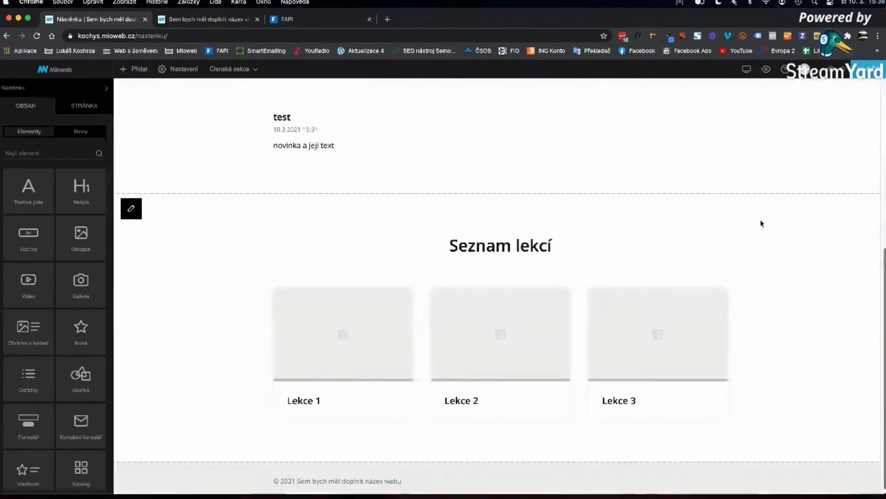
# - Place an Ukazatel pokroku above Seznam lekcí, tracking progress for Celou členskou sekci
pyautogui.click(21, 152)
pyautogui.write('uka')
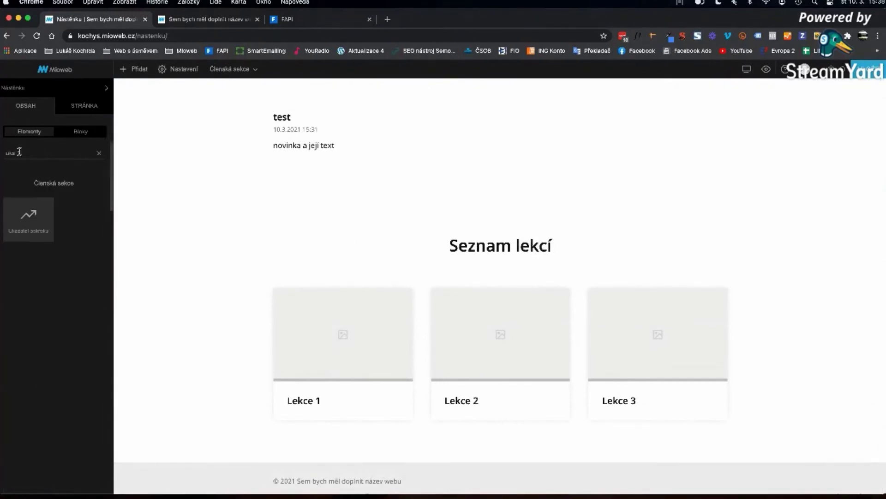
pyautogui.moveTo(31, 229); pyautogui.dragTo(462, 232)
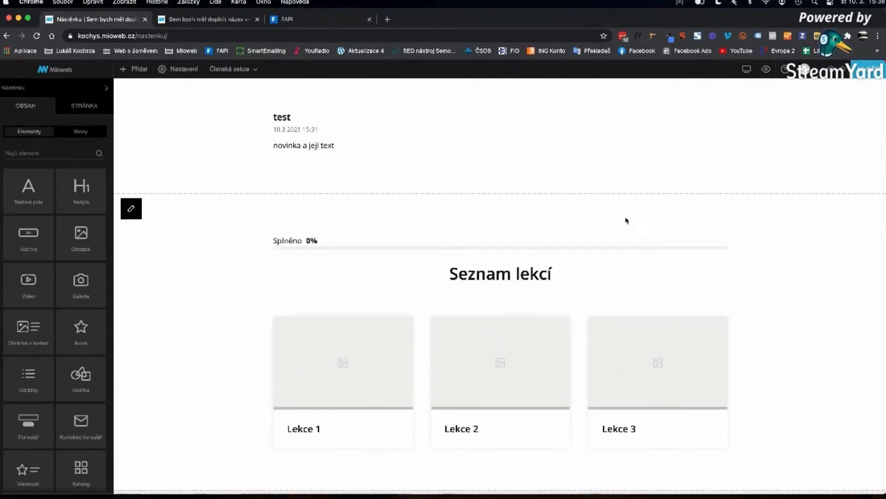
pyautogui.click(698, 231)
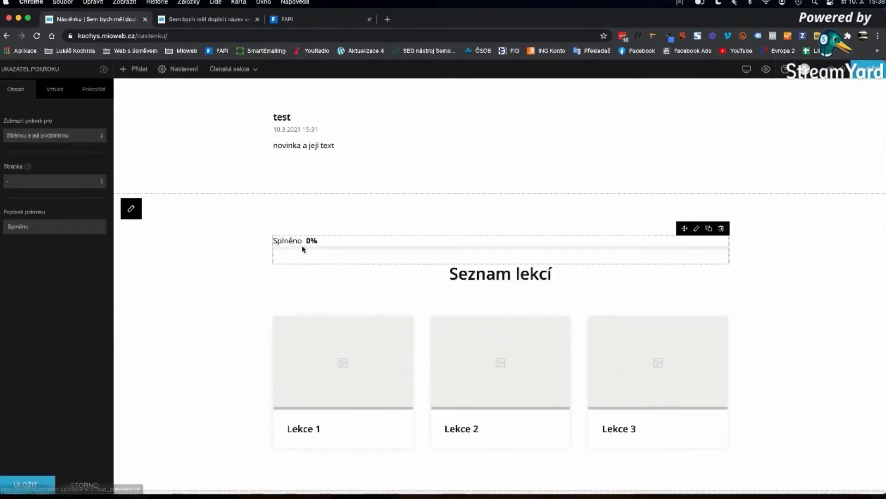
pyautogui.click(39, 135)
pyautogui.click(69, 147)
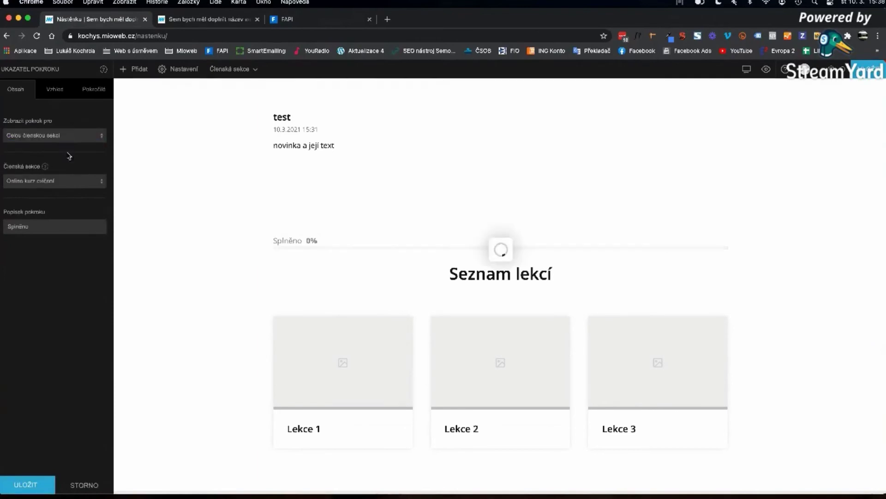
pyautogui.click(28, 485)
pyautogui.scroll(6, 352, 255)
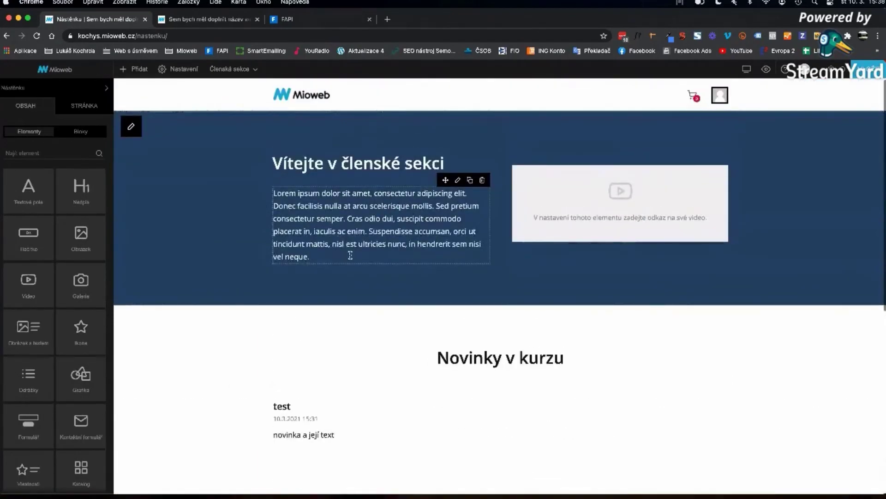
pyautogui.scroll(-7, 349, 255)
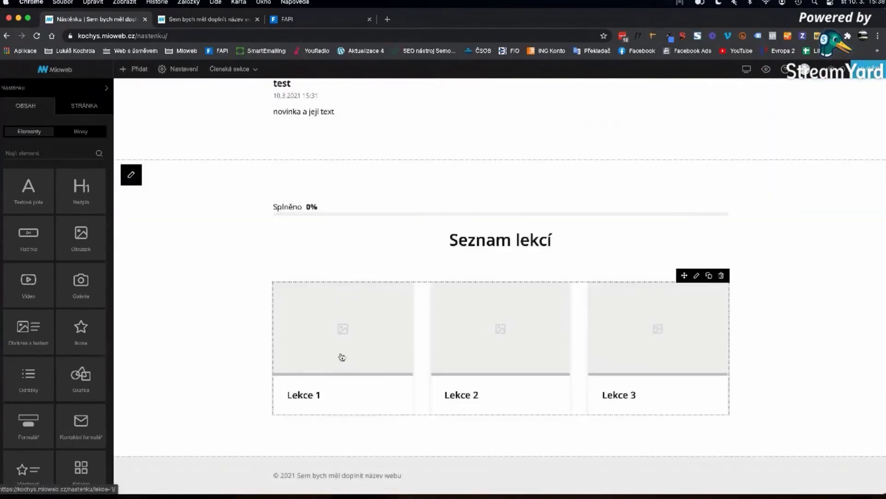
pyautogui.scroll(3, 342, 356)
pyautogui.scroll(4, 343, 356)
pyautogui.scroll(-7, 343, 357)
# - Open the Lekce 1 page settings and enter the description 'Popisek stránky'
pyautogui.click(337, 318)
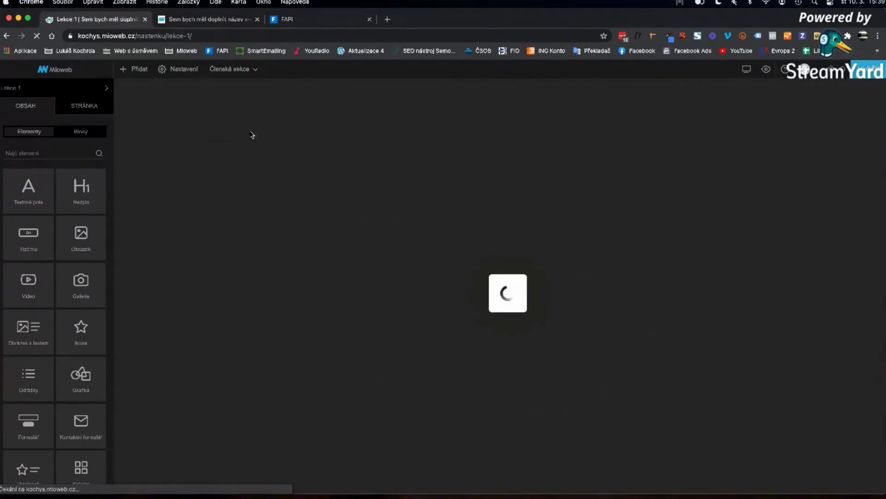
pyautogui.moveTo(213, 78)
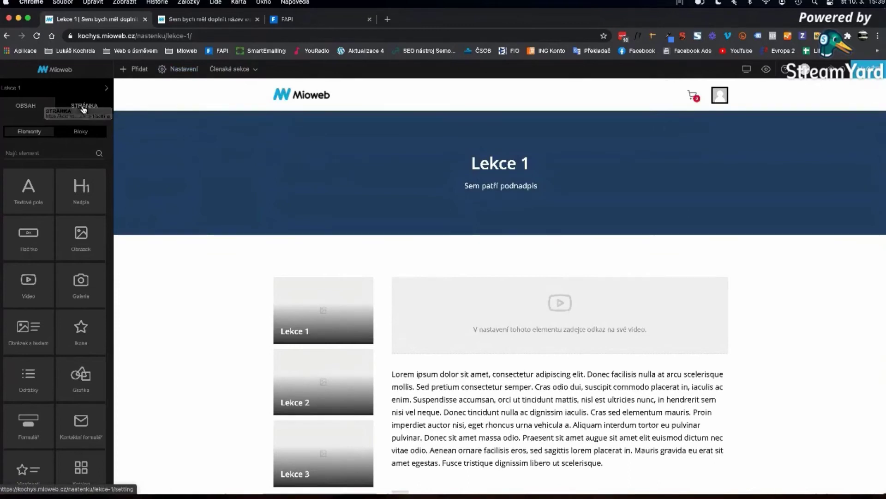
pyautogui.click(82, 107)
pyautogui.click(32, 170)
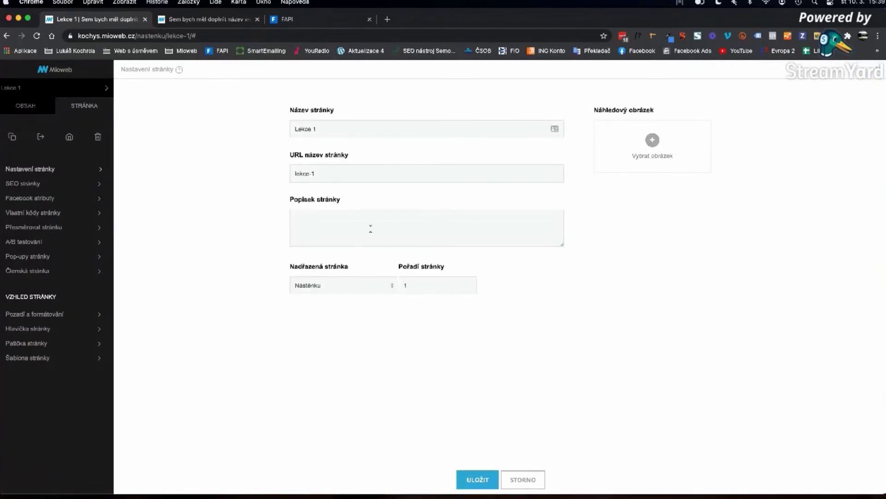
pyautogui.click(332, 232)
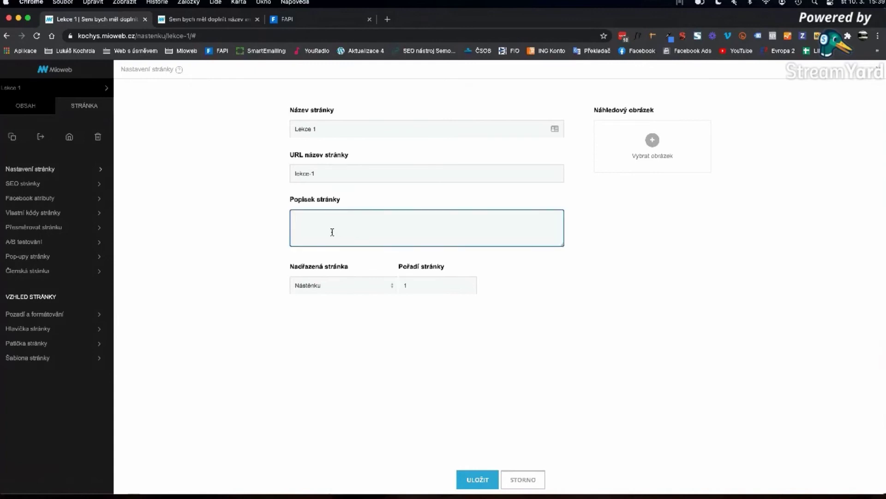
pyautogui.write('Popisek stránky.')
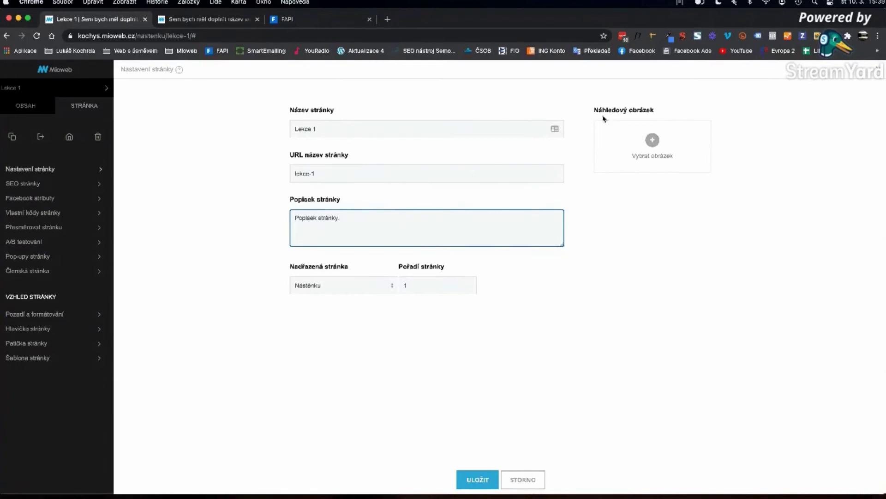
# - Set the dumbbell photo cinka2.jpg as preview image and save the page settings
pyautogui.click(652, 140)
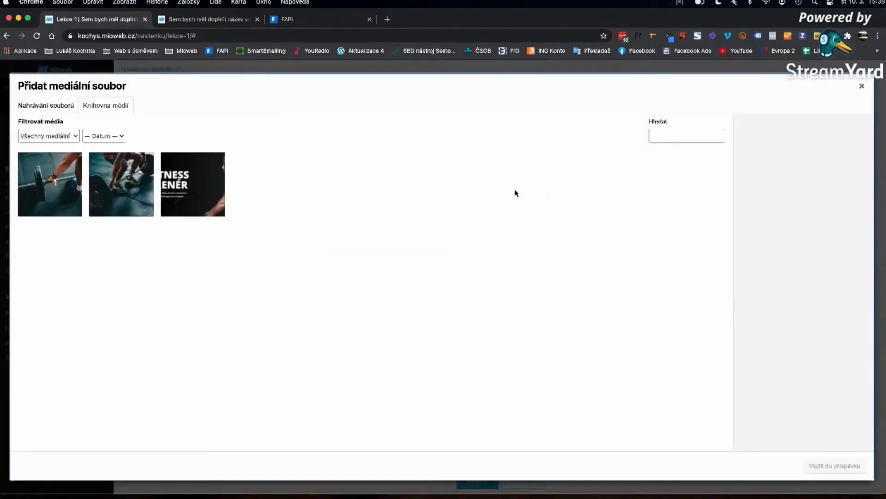
pyautogui.click(73, 187)
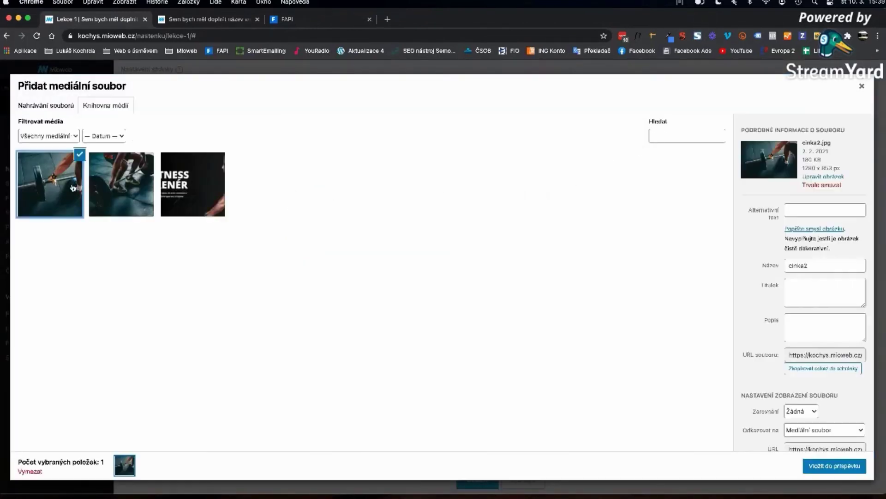
pyautogui.click(833, 469)
pyautogui.click(476, 480)
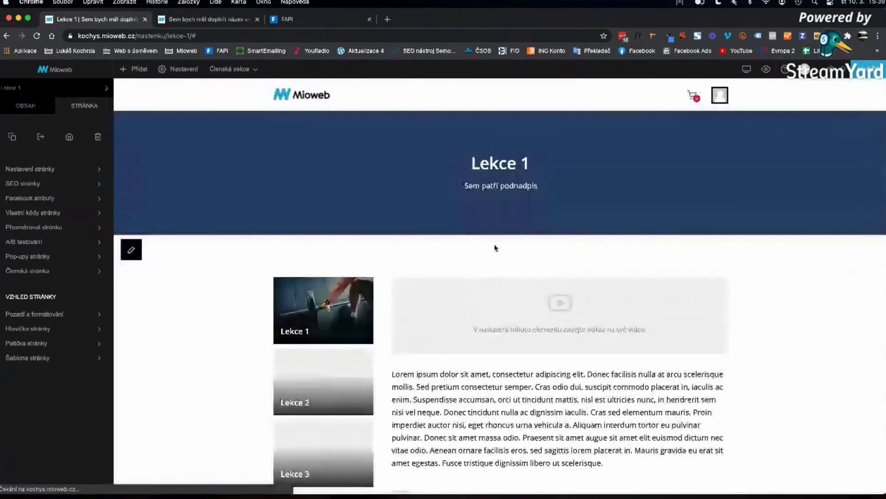
# - Go back to Nástěnka and open the Lekce 2 page to check Lekce 1's photo thumbnail
pyautogui.click(295, 95)
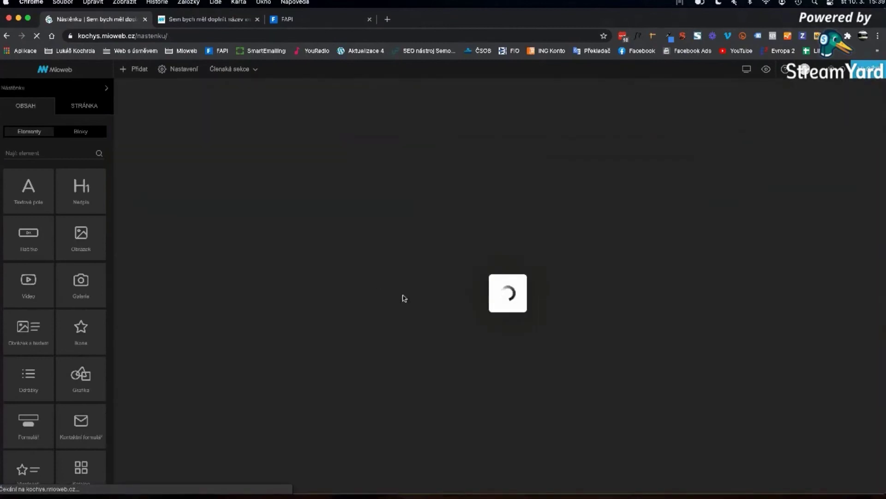
pyautogui.scroll(-8, 412, 313)
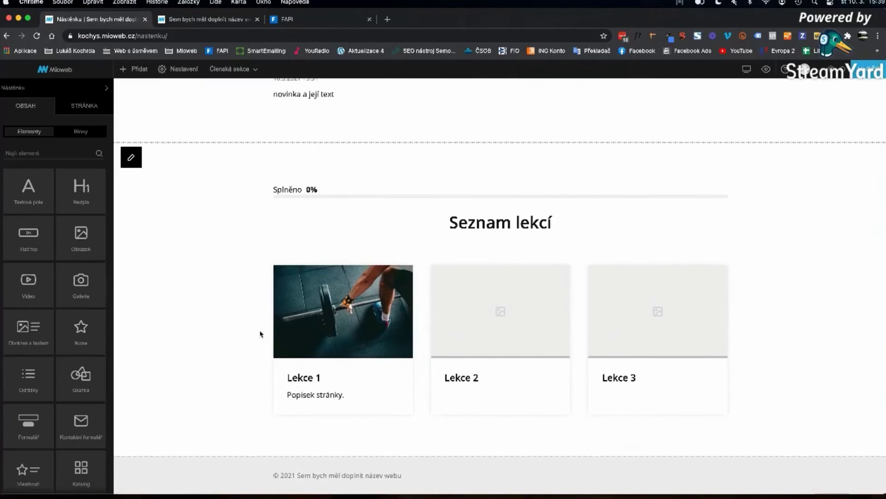
pyautogui.click(506, 336)
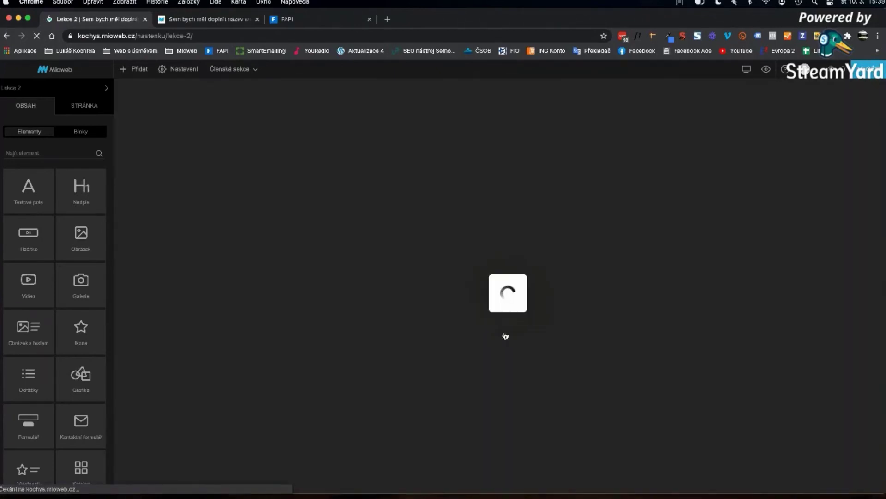
pyautogui.scroll(-3, 351, 309)
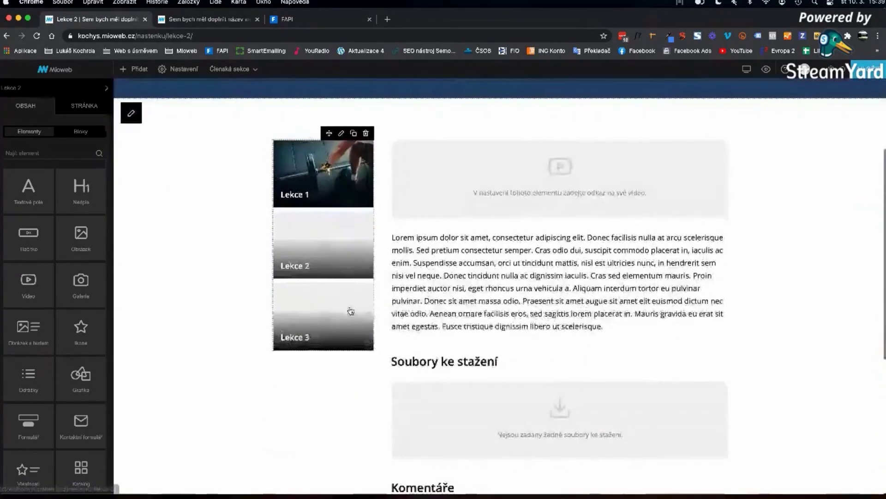
pyautogui.scroll(3, 369, 324)
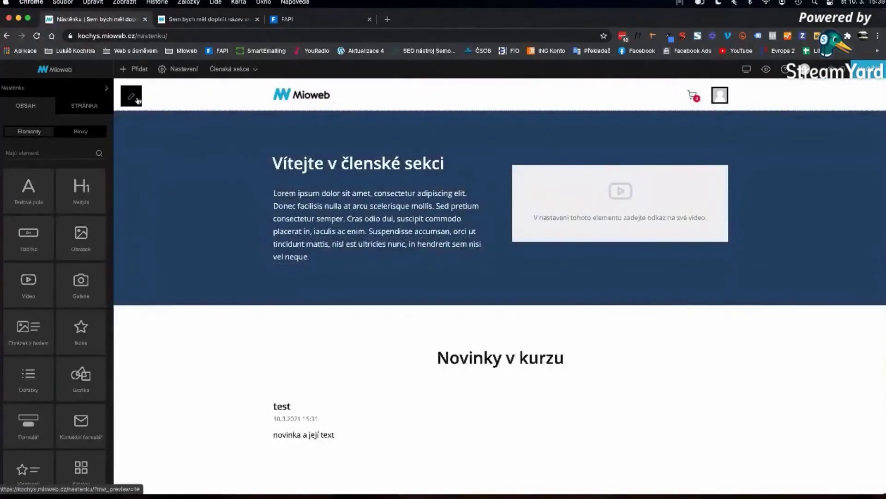
# - Change the header logo to the text logo 'Online kurz'
pyautogui.click(309, 104)
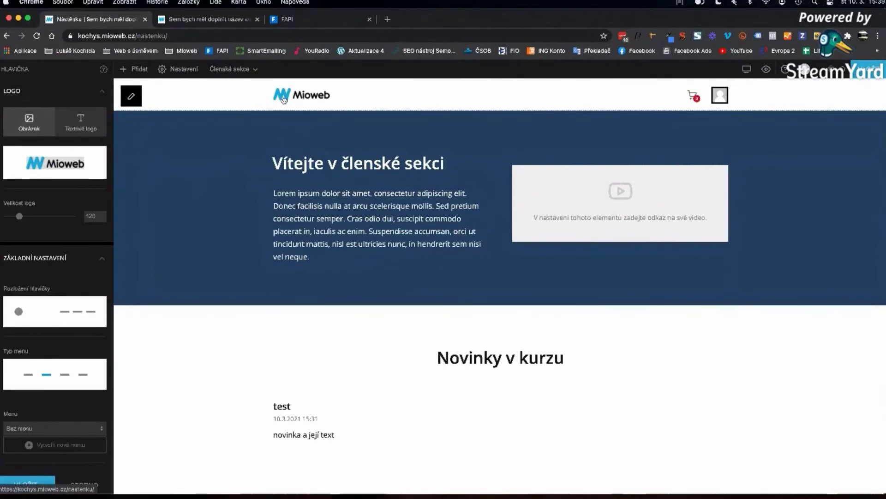
pyautogui.click(87, 130)
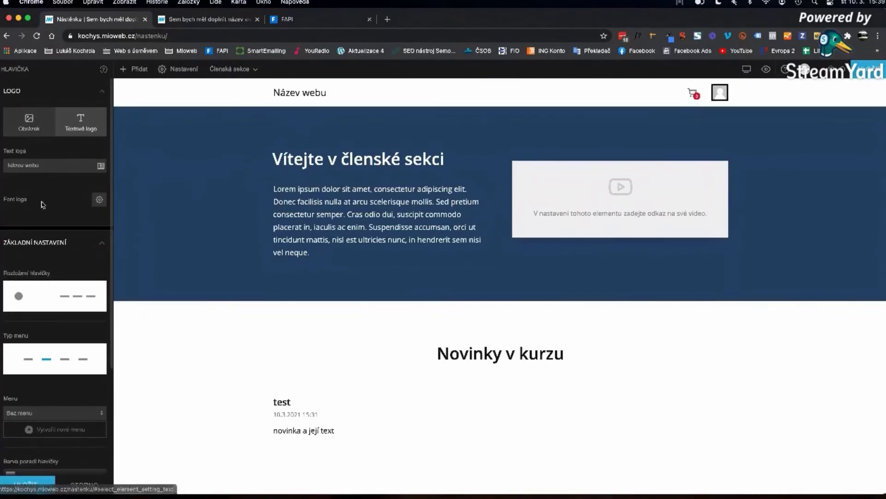
pyautogui.click(45, 167)
pyautogui.write('Online kurz')
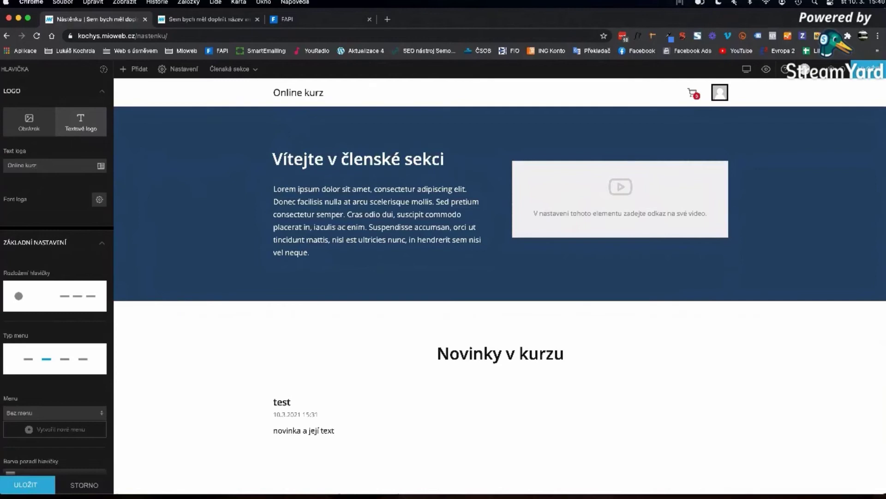
# - Set the header menu to Členské and open it for editing
pyautogui.scroll(-4, 32, 232)
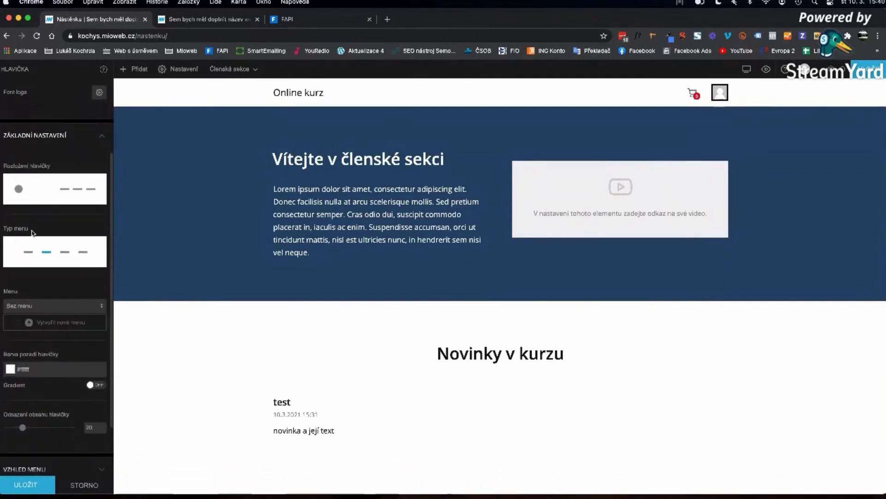
pyautogui.scroll(-3, 38, 290)
pyautogui.click(36, 238)
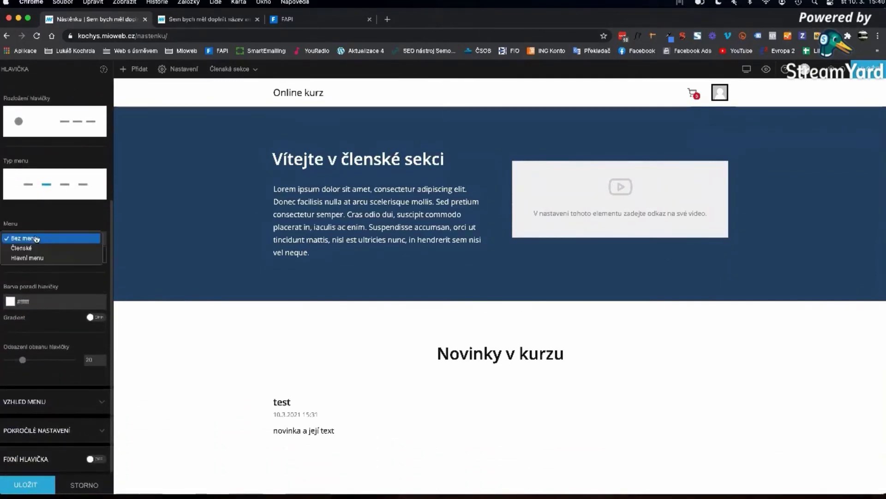
pyautogui.click(36, 248)
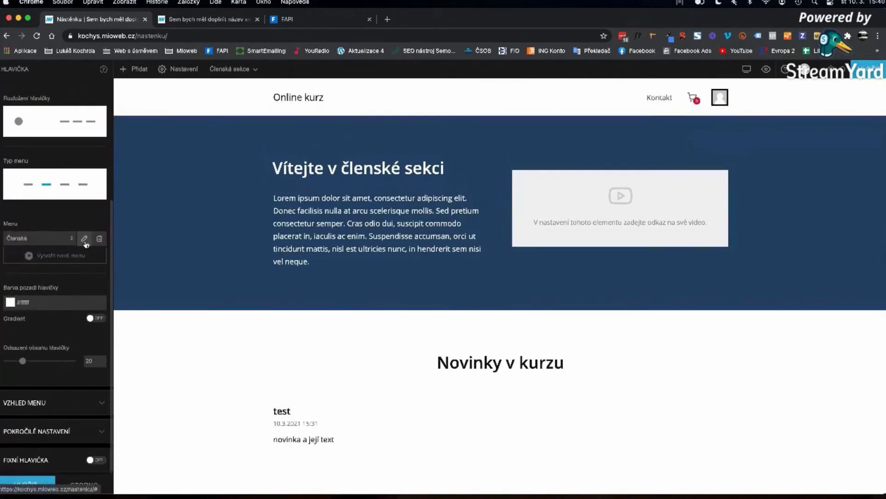
pyautogui.click(85, 240)
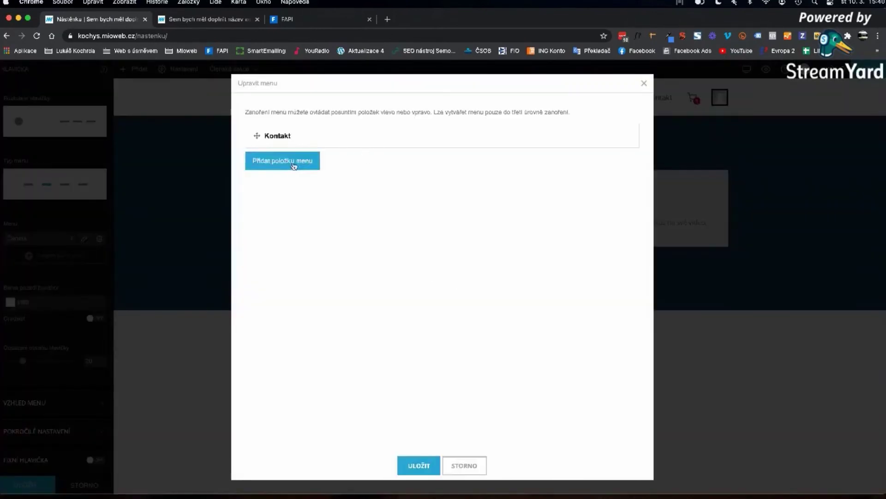
# - Add a new menu item linked to a page and move it above Kontakt
pyautogui.click(293, 157)
pyautogui.click(281, 209)
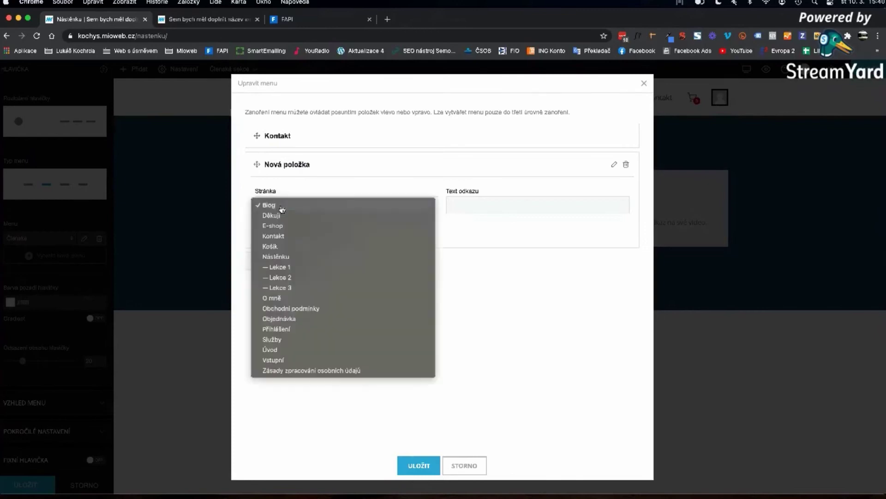
pyautogui.click(284, 258)
pyautogui.click(318, 173)
pyautogui.moveTo(257, 163); pyautogui.dragTo(257, 136)
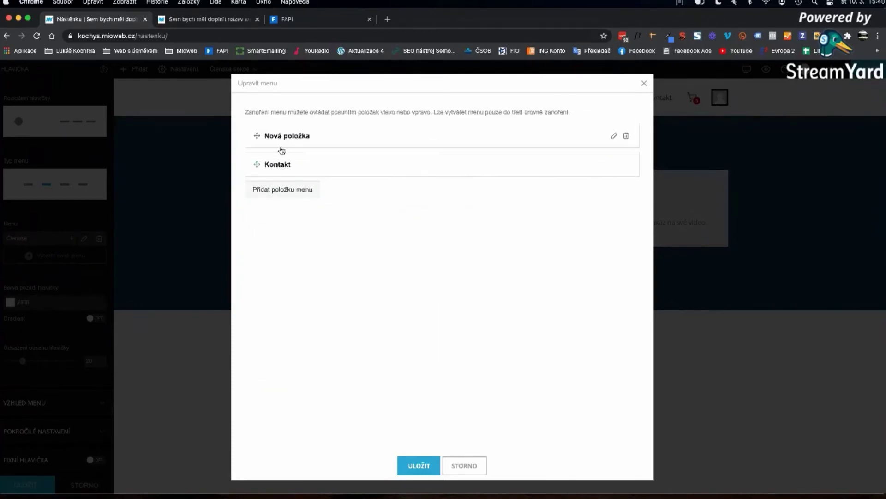
# - Add two more items, one linked to Lekce 2, nested under the first item
pyautogui.click(286, 198)
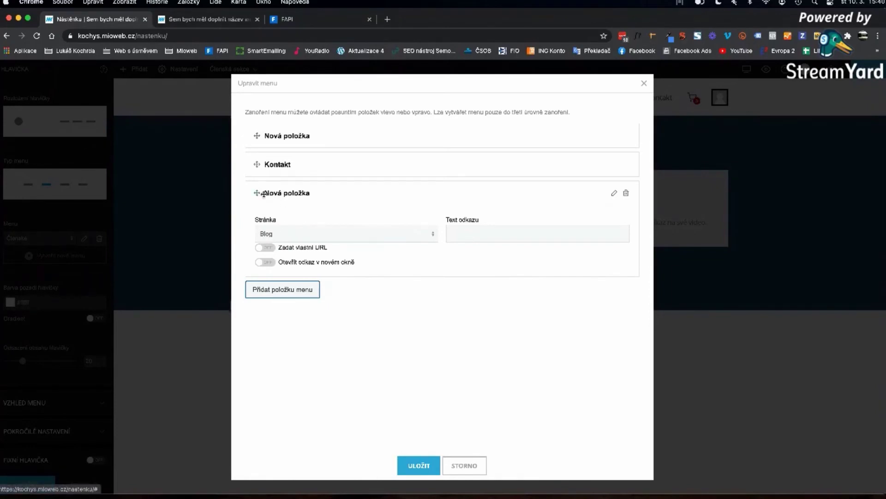
pyautogui.click(317, 236)
pyautogui.click(249, 196)
pyautogui.moveTo(249, 195); pyautogui.dragTo(260, 168)
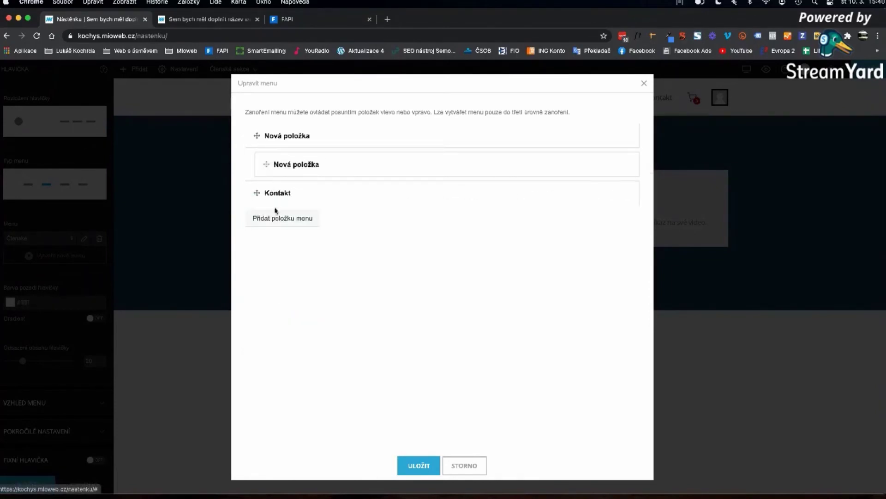
pyautogui.click(283, 262)
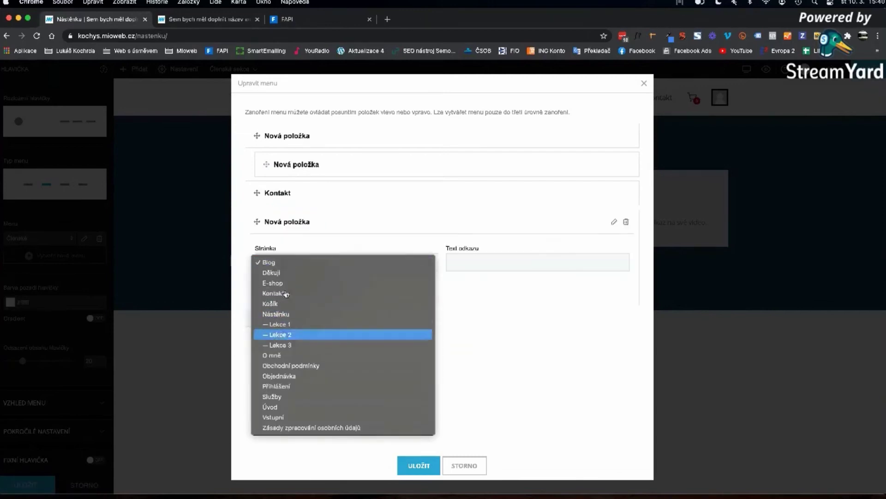
pyautogui.click(280, 334)
pyautogui.moveTo(257, 221); pyautogui.dragTo(267, 193)
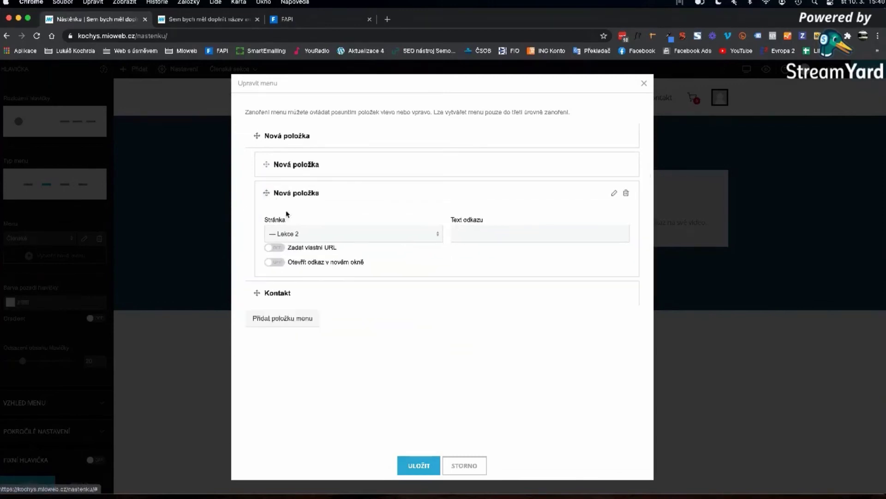
pyautogui.click(318, 197)
# - Add a Lekce 3 item nested under the first item and save the menu
pyautogui.click(284, 251)
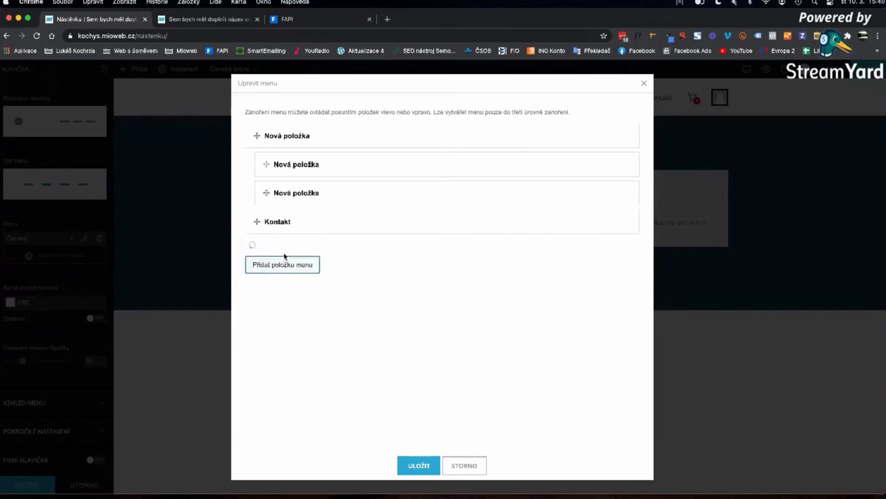
pyautogui.click(275, 292)
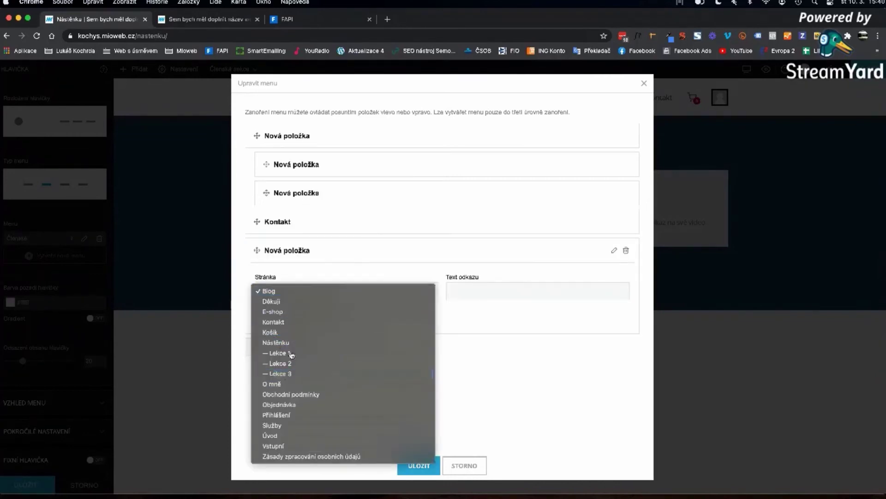
pyautogui.click(277, 378)
pyautogui.click(293, 256)
pyautogui.moveTo(257, 252); pyautogui.dragTo(268, 221)
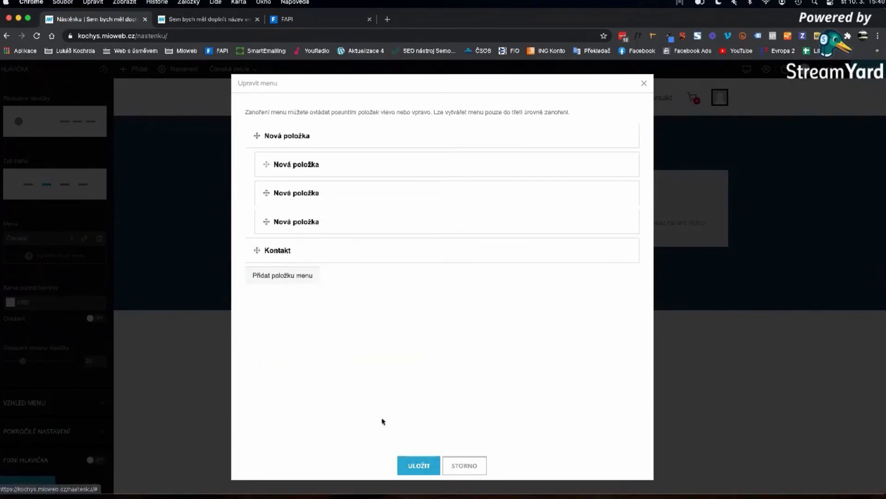
pyautogui.click(409, 464)
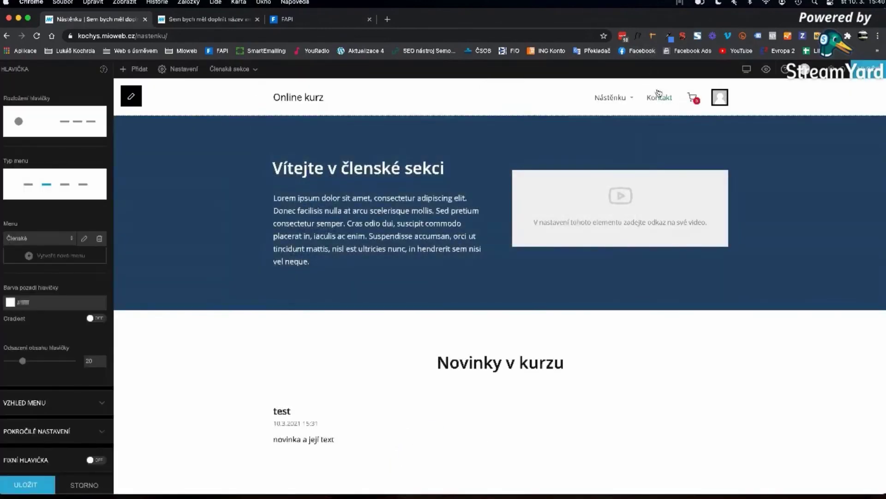
# - Save the header settings and scroll the Nástěnku page to check the lesson list
pyautogui.click(596, 100)
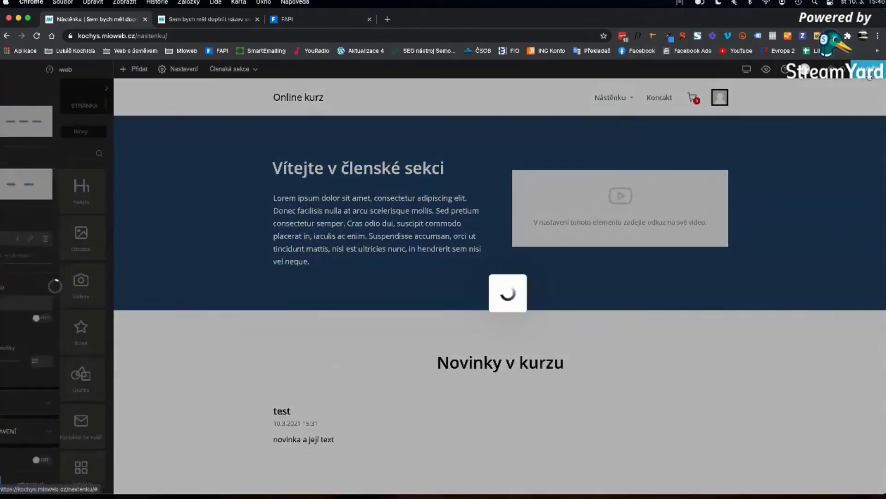
pyautogui.scroll(-8, 591, 156)
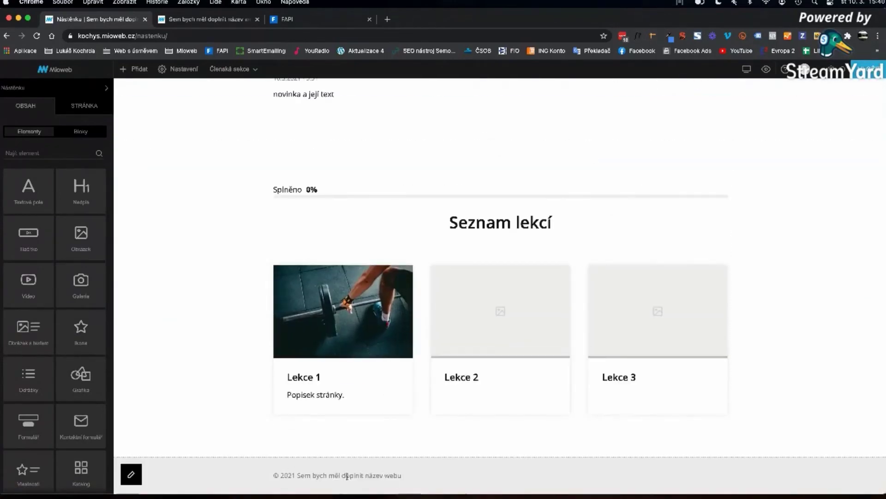
pyautogui.scroll(8, 428, 426)
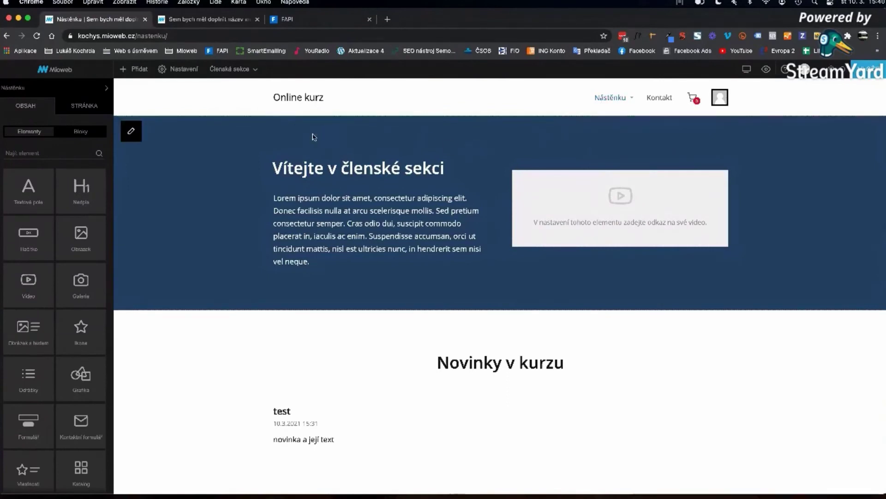
pyautogui.scroll(-5, 311, 136)
pyautogui.scroll(5, 309, 137)
# - Reorder the two Mioweb site tabs, cancelling the Opustit web? prompt to keep both open
pyautogui.click(215, 20)
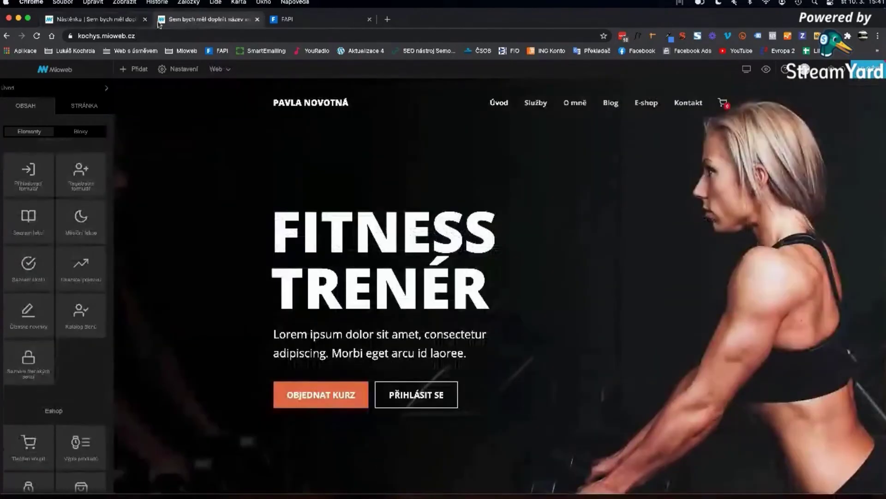
pyautogui.moveTo(189, 22); pyautogui.dragTo(116, 20)
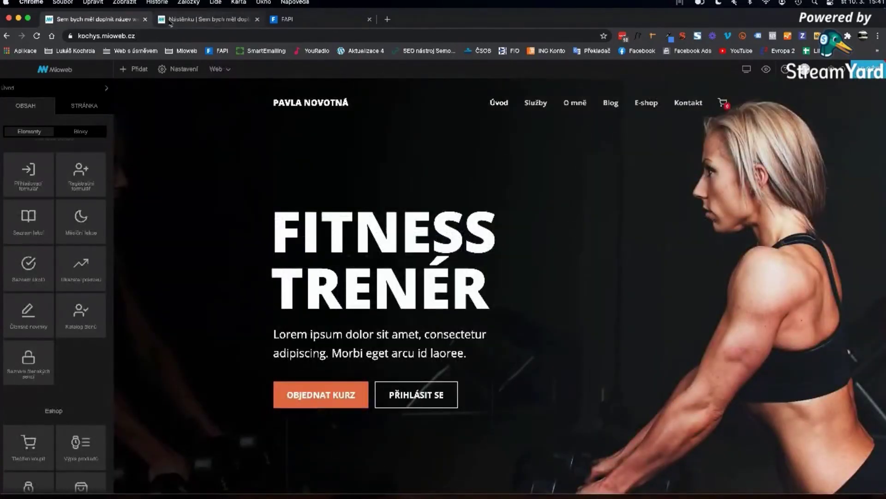
pyautogui.click(145, 20)
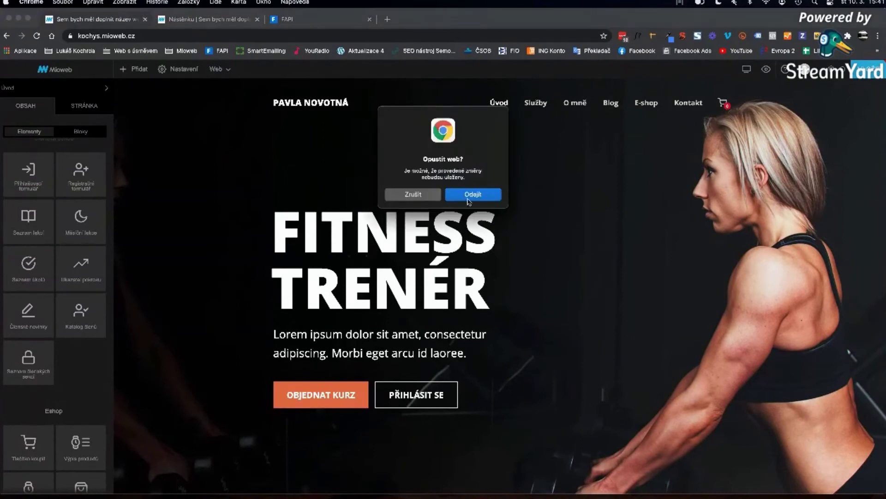
pyautogui.click(434, 194)
# - In the Nástěnku tab, remove nastenku/ from the address to load the site's homepage
pyautogui.click(215, 21)
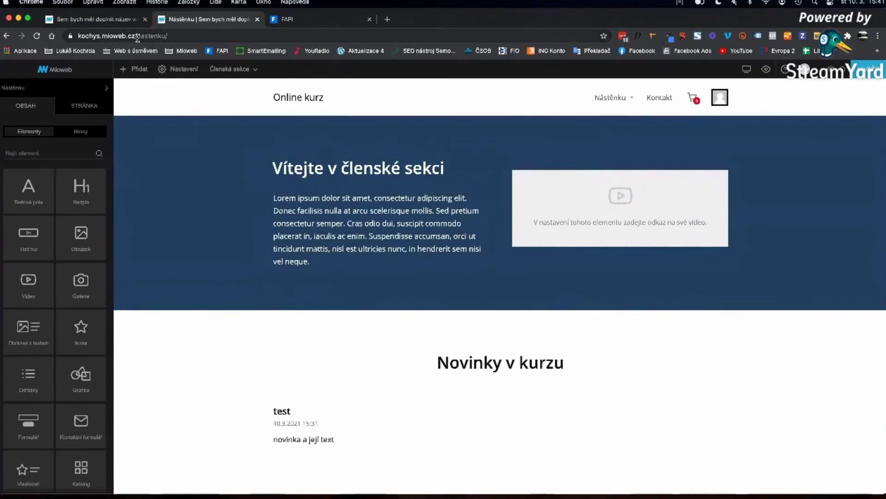
pyautogui.moveTo(137, 36); pyautogui.dragTo(223, 40)
pyautogui.press('BackSpace')
pyautogui.press('Return')
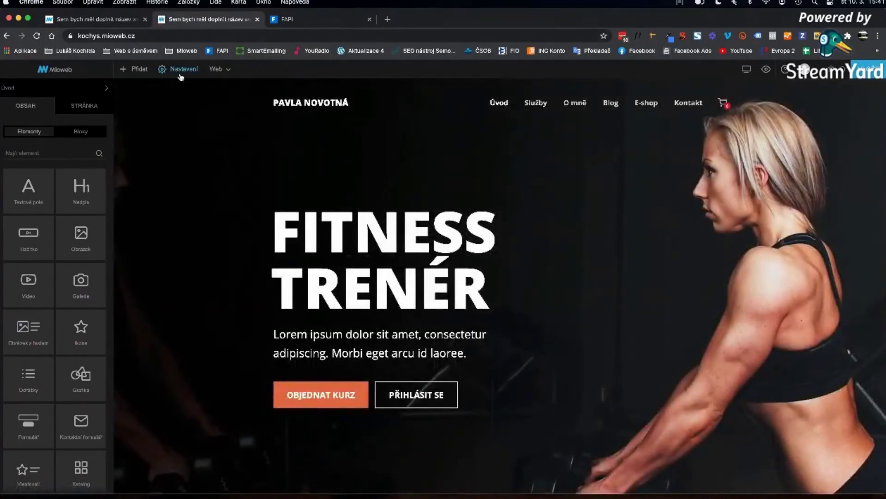
pyautogui.click(181, 69)
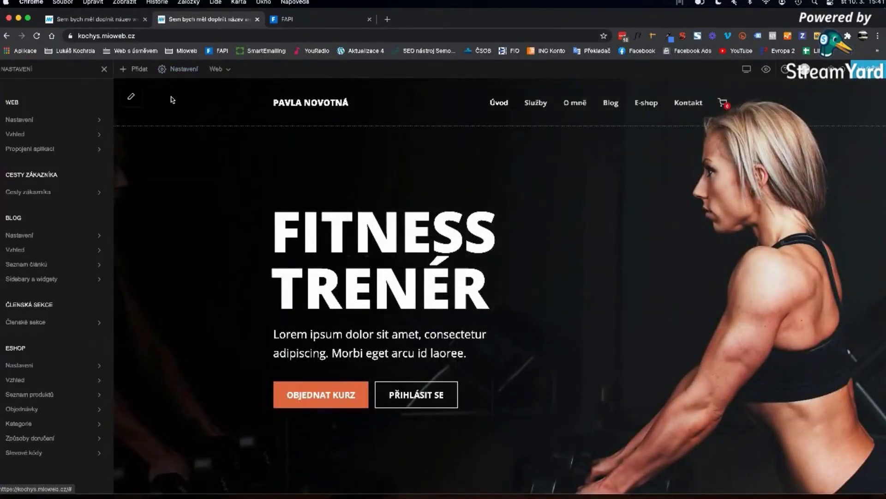
pyautogui.click(28, 151)
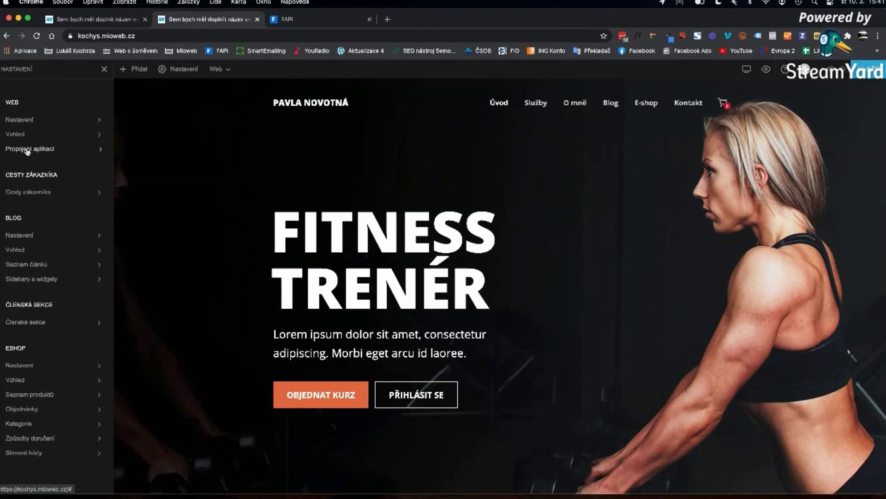
pyautogui.click(185, 70)
pyautogui.click(182, 70)
pyautogui.click(36, 149)
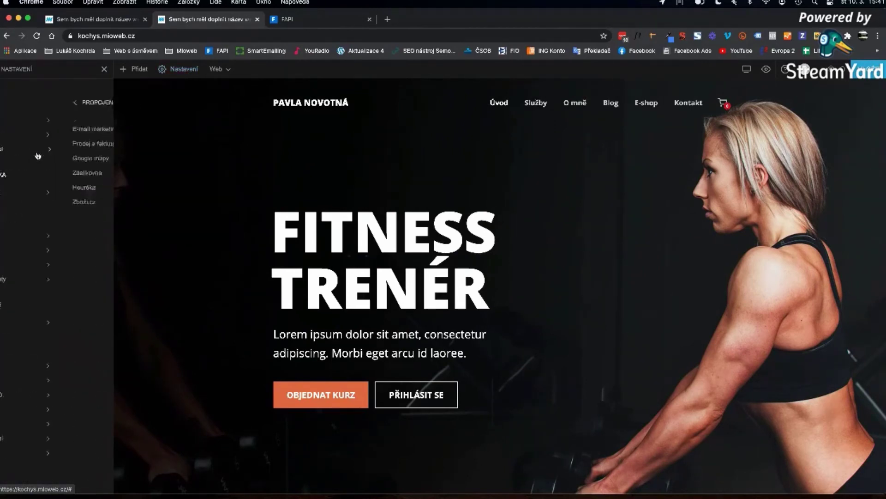
pyautogui.click(28, 145)
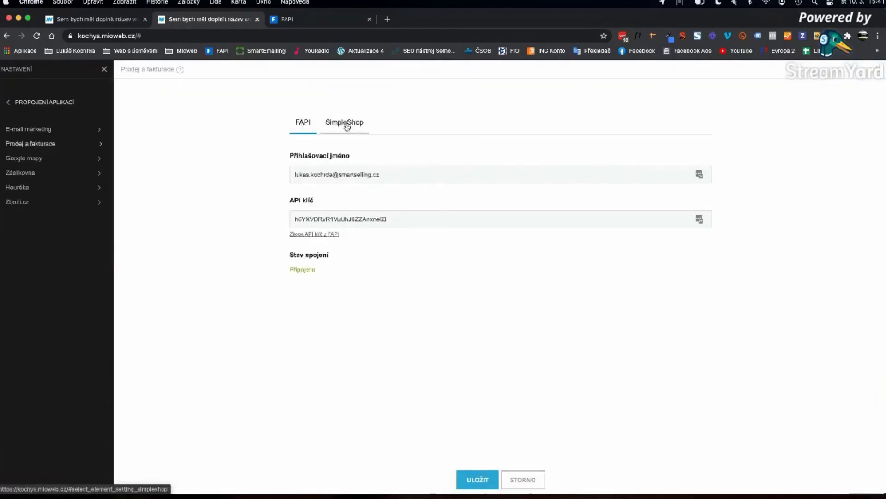
pyautogui.click(332, 127)
pyautogui.click(297, 128)
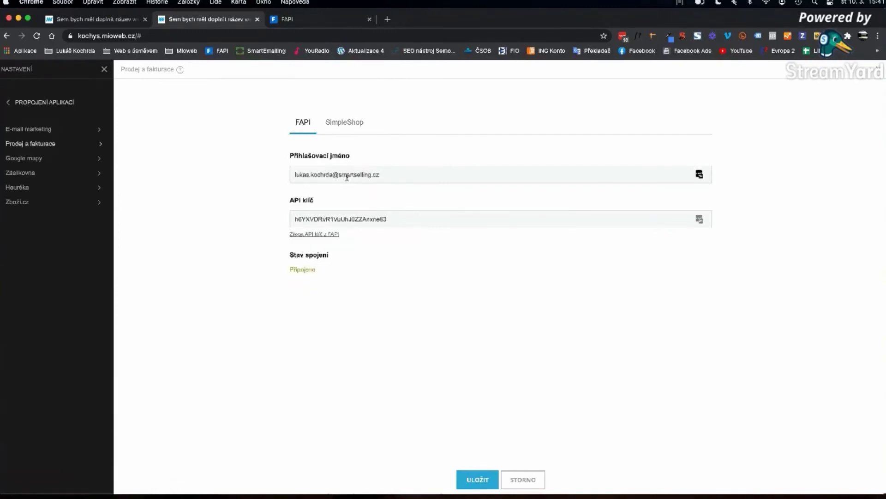
pyautogui.moveTo(303, 175); pyautogui.dragTo(368, 176)
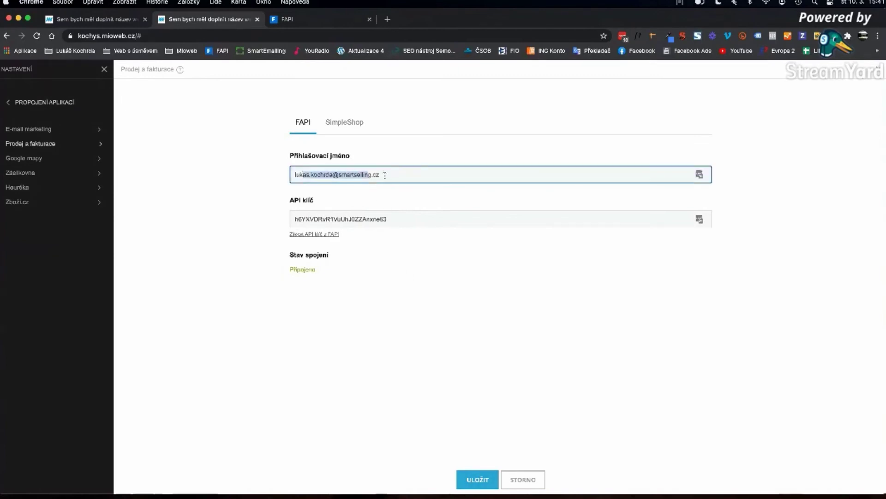
pyautogui.click(296, 174)
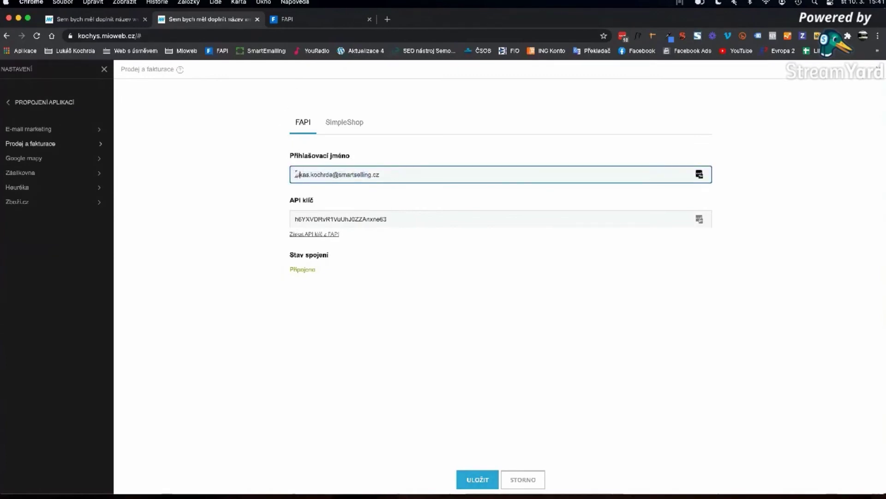
pyautogui.moveTo(297, 174); pyautogui.dragTo(371, 172)
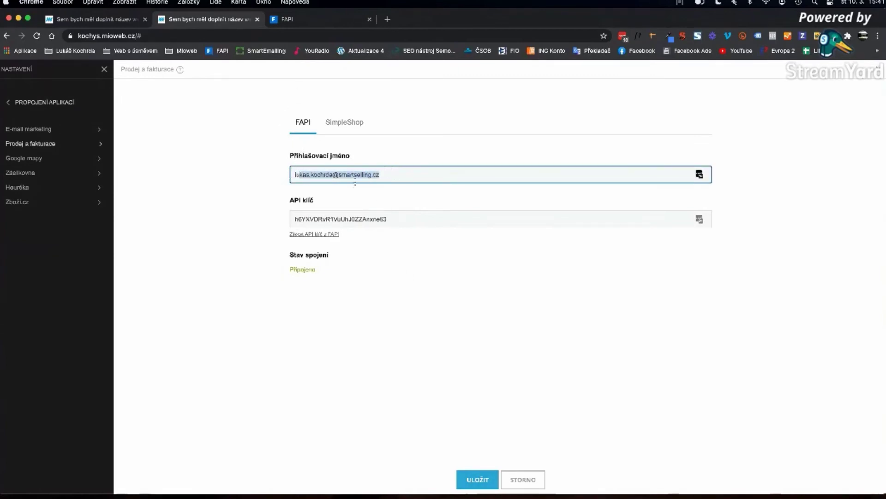
pyautogui.click(300, 218)
pyautogui.click(344, 122)
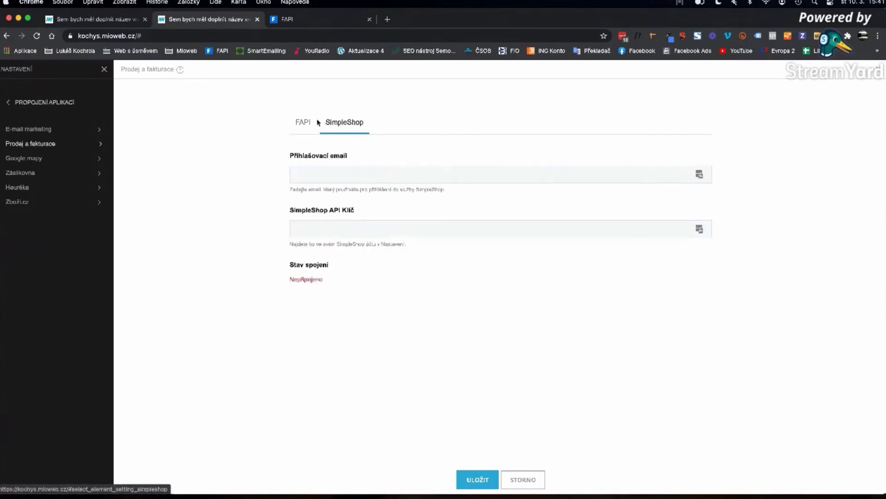
pyautogui.click(303, 122)
pyautogui.click(523, 478)
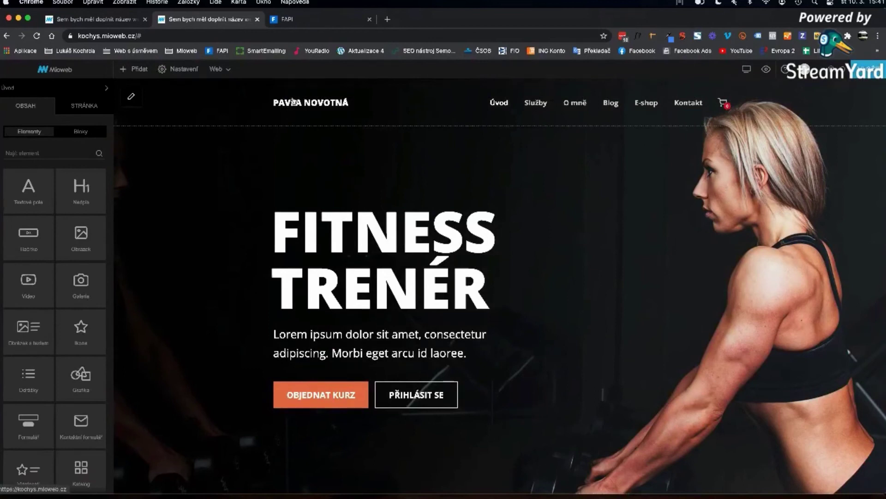
# - Sign back in to FAPI with the saved TEST - fapi.cz LastPass account
pyautogui.click(322, 20)
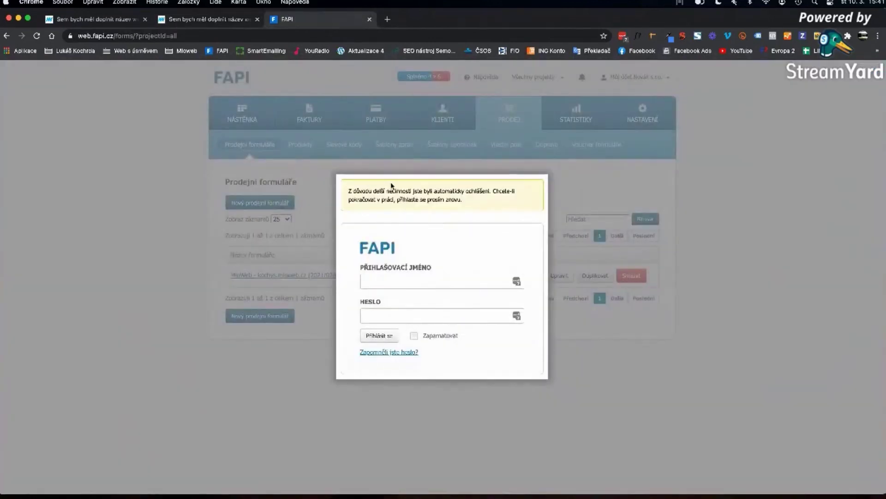
pyautogui.click(518, 282)
pyautogui.scroll(-2, 475, 402)
pyautogui.scroll(-2, 475, 402)
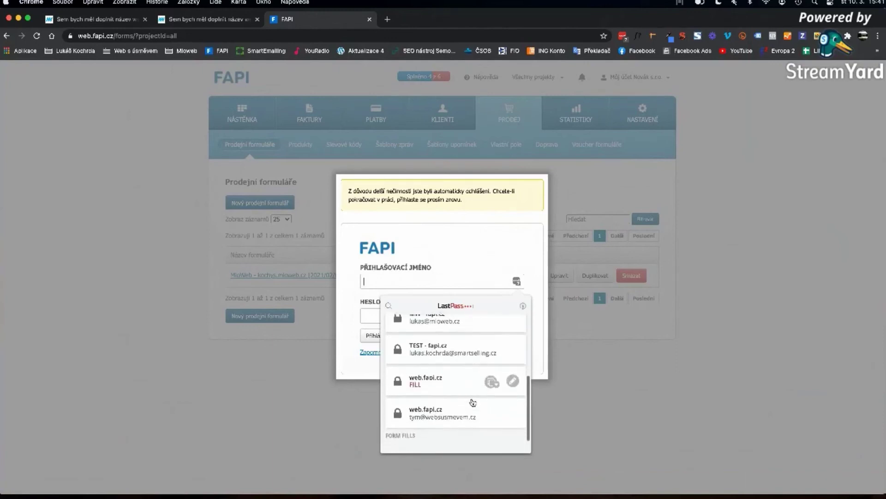
pyautogui.scroll(3, 474, 403)
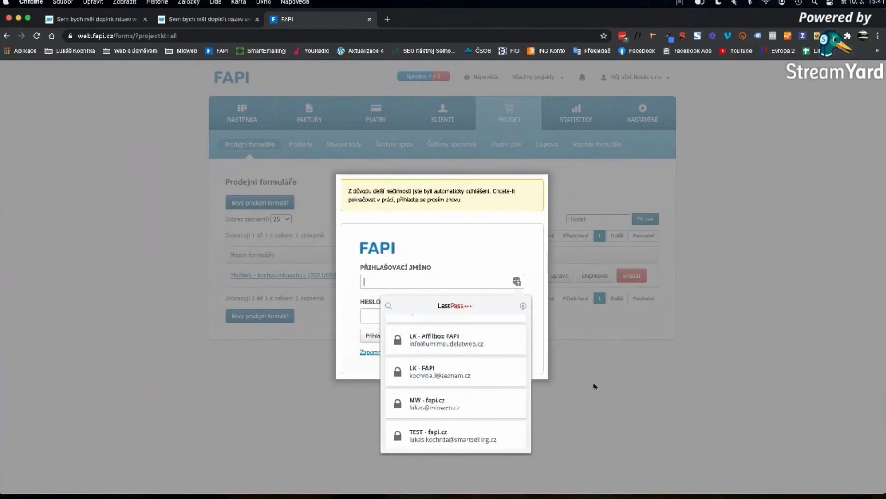
pyautogui.click(452, 435)
pyautogui.click(380, 338)
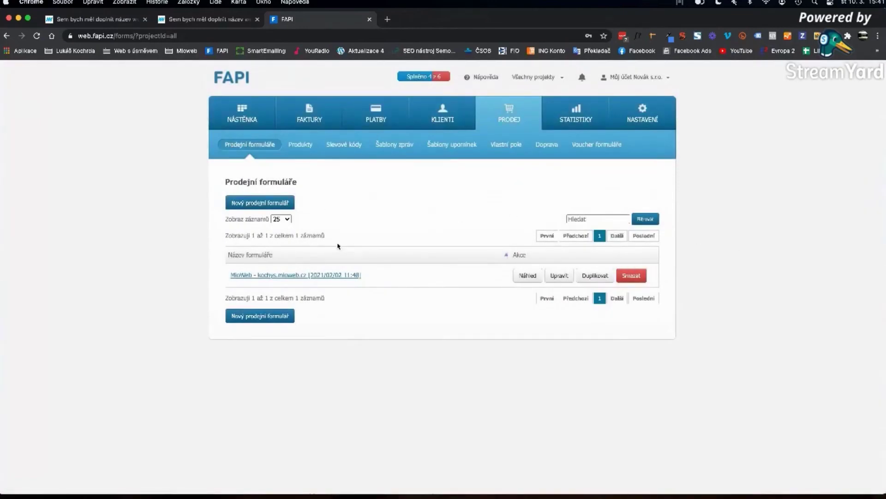
# - Start a new sales form and add Online kurz cvičení as its sold item
pyautogui.click(495, 124)
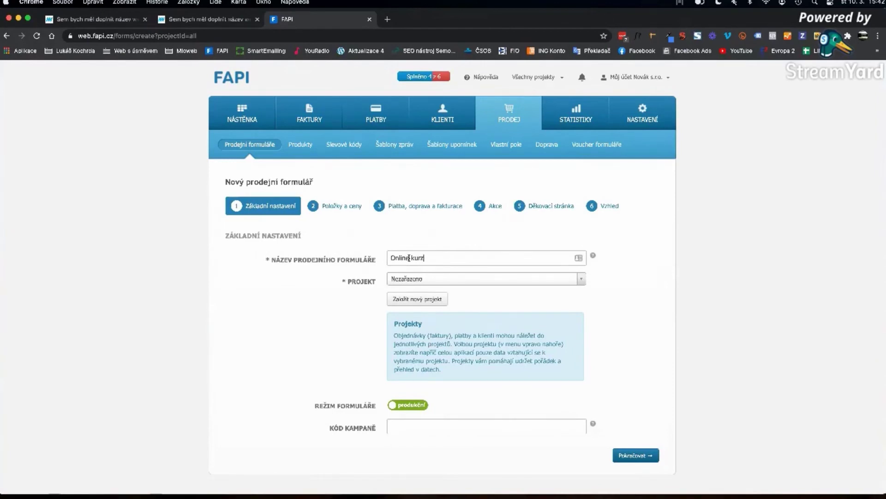
pyautogui.click(337, 207)
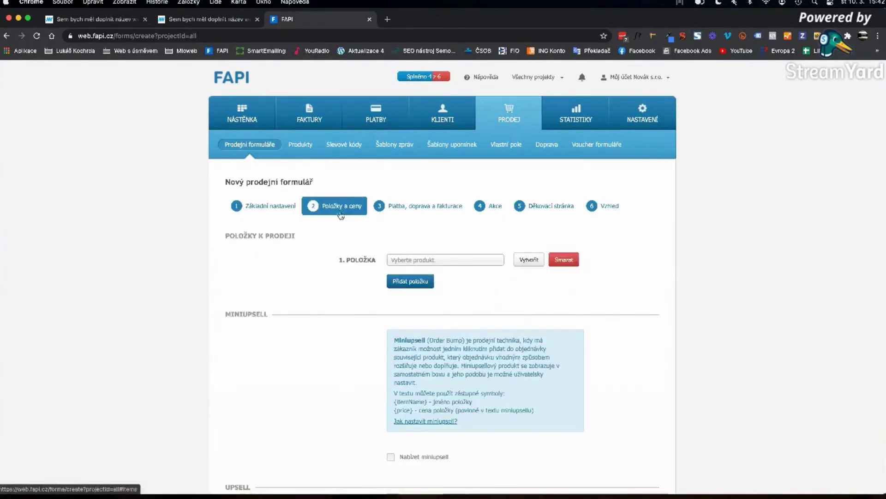
pyautogui.click(438, 260)
pyautogui.click(422, 286)
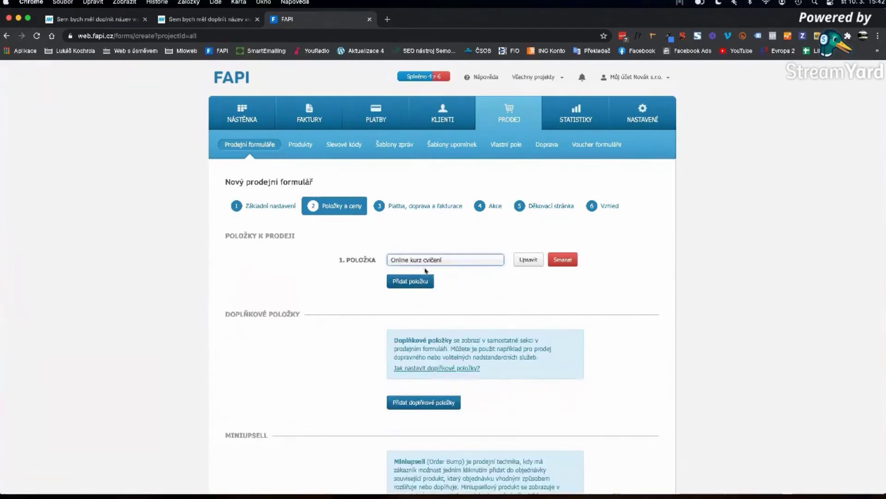
pyautogui.scroll(-5, 423, 274)
pyautogui.scroll(5, 420, 286)
# - Move through the wizard to Vzhled and switch the form to its original look
pyautogui.click(408, 207)
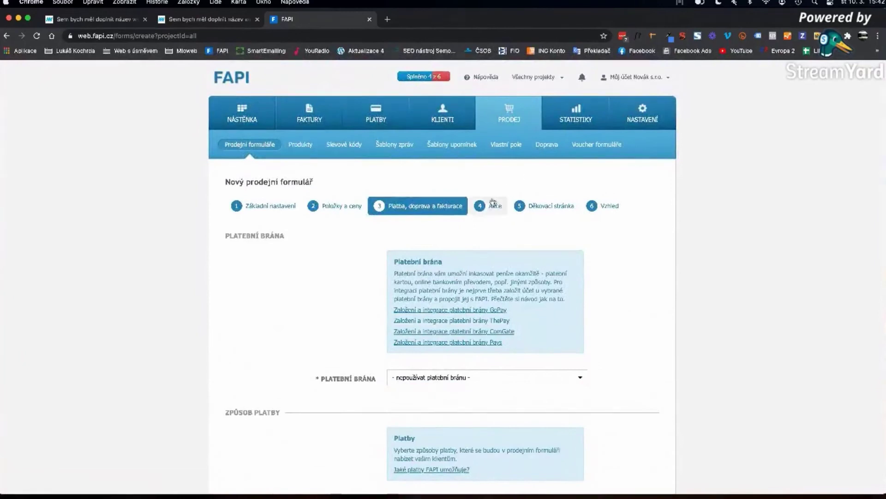
pyautogui.scroll(-5, 494, 199)
pyautogui.scroll(5, 489, 204)
pyautogui.click(487, 206)
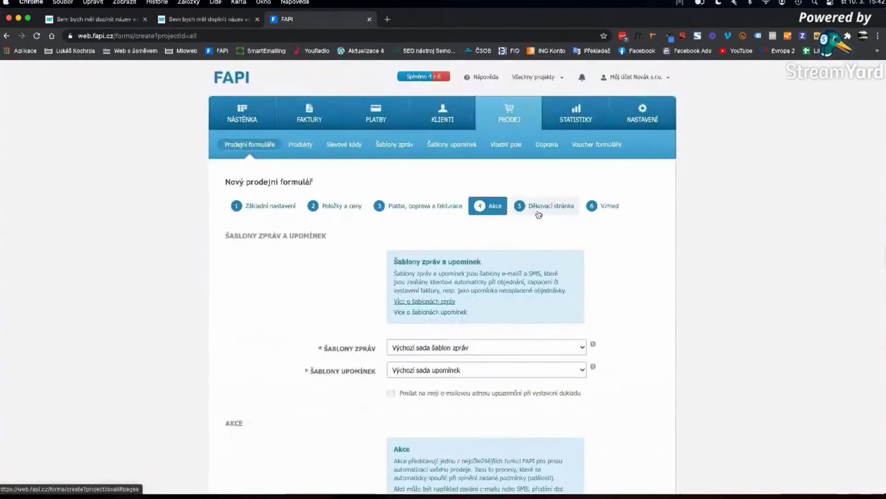
pyautogui.scroll(-5, 538, 212)
pyautogui.scroll(5, 541, 216)
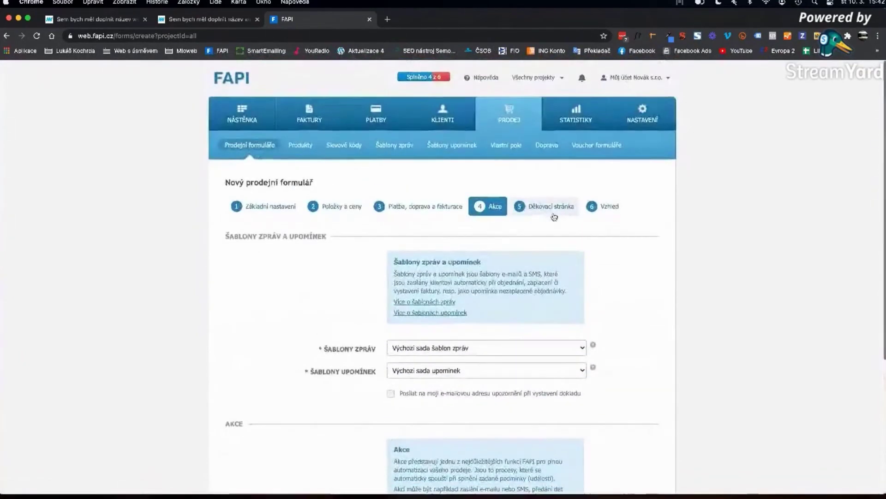
pyautogui.click(560, 206)
pyautogui.click(605, 207)
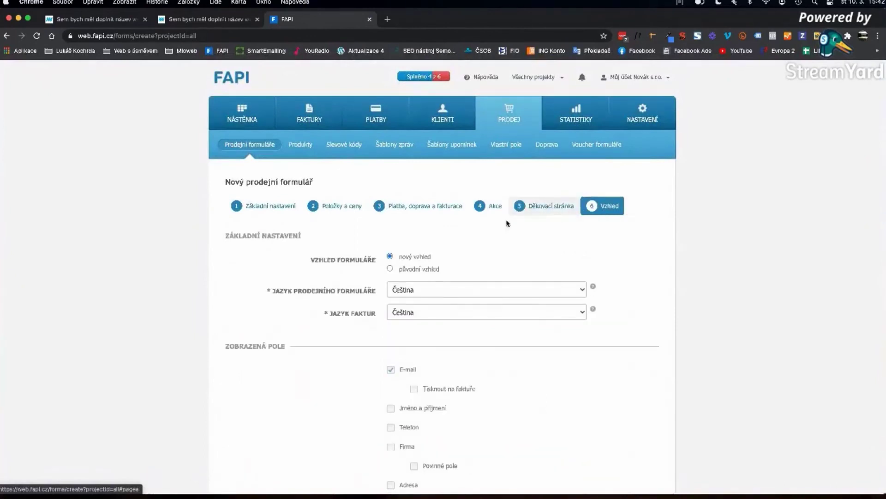
pyautogui.scroll(-5, 508, 227)
pyautogui.scroll(3, 471, 234)
pyautogui.click(417, 203)
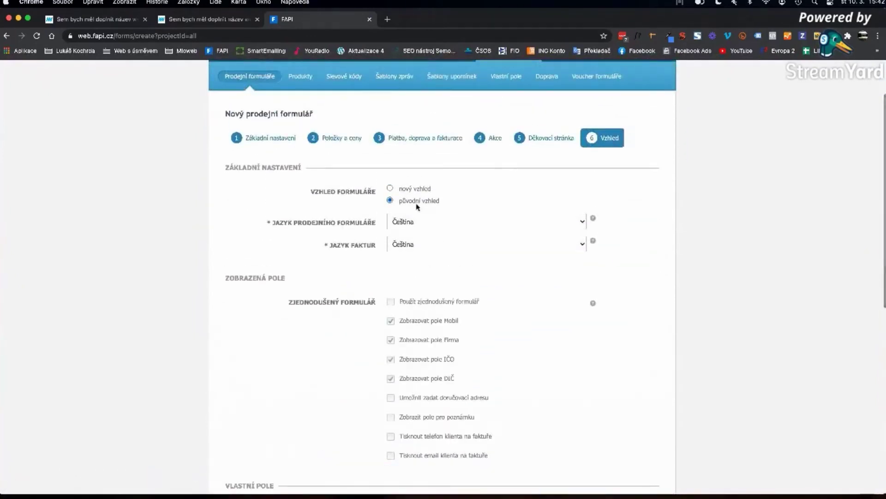
# - Check the maximum form width value, then return to step 4 Akce
pyautogui.scroll(-8, 417, 206)
pyautogui.doubleClick(396, 373)
pyautogui.scroll(15, 494, 347)
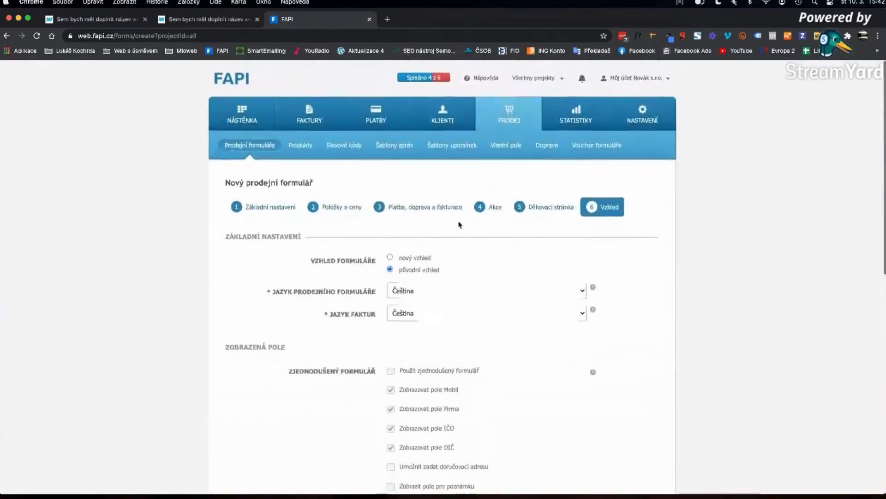
pyautogui.click(492, 205)
pyautogui.click(497, 207)
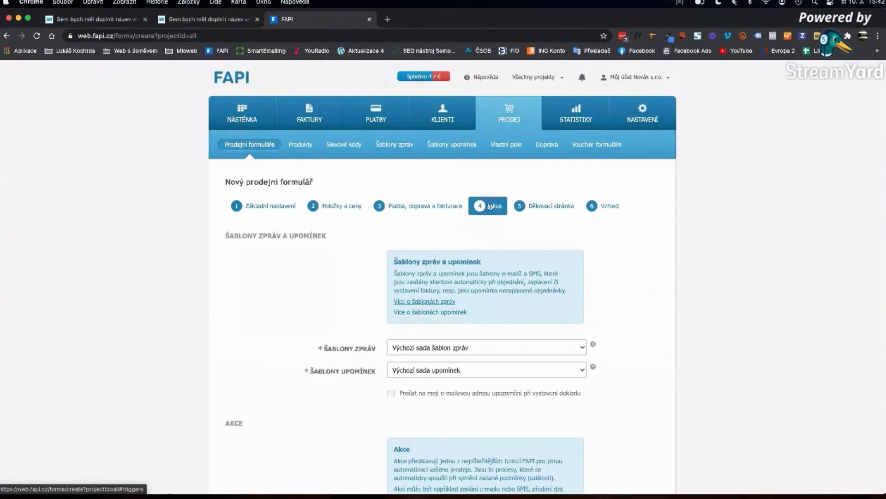
pyautogui.scroll(-4, 488, 234)
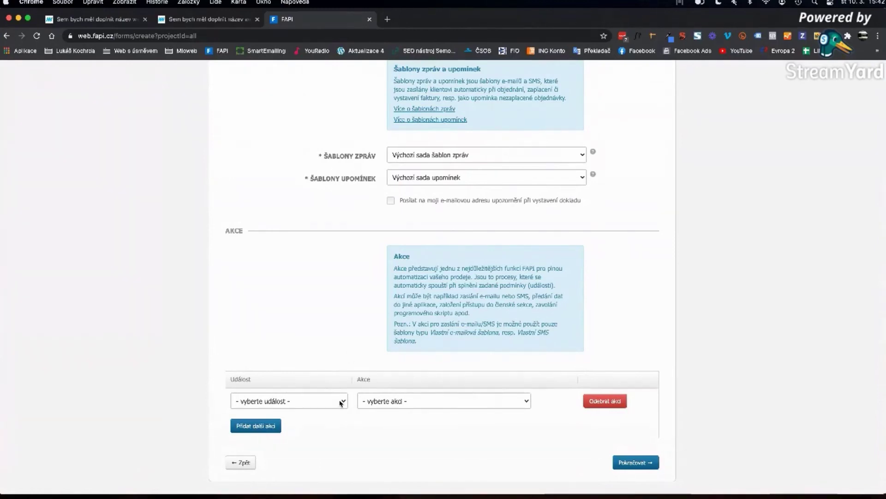
# - Show the Notifikace URLs under Nastavení > Členské sekce > Online kurz cvičení, then return to FAPI
pyautogui.click(176, 20)
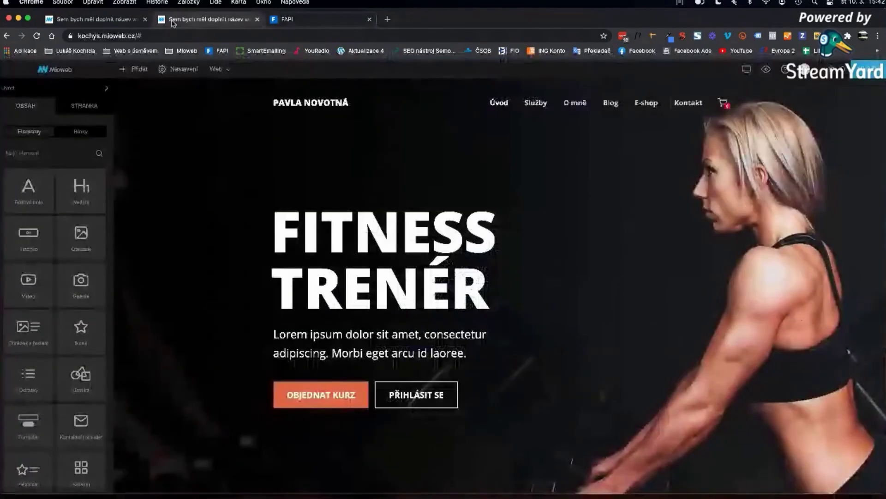
pyautogui.click(183, 70)
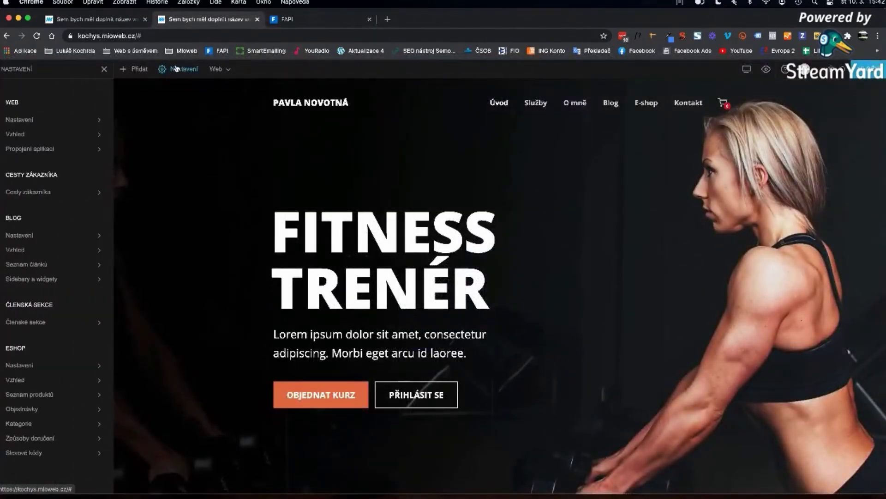
pyautogui.click(25, 322)
pyautogui.click(29, 147)
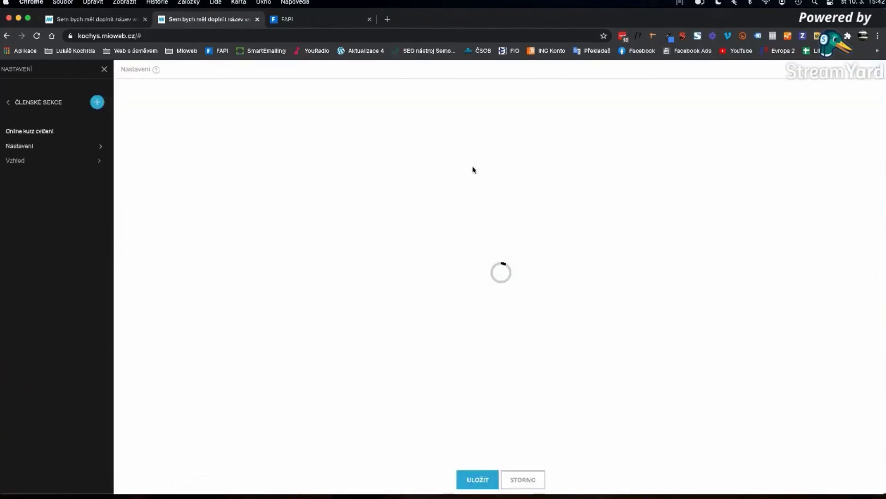
pyautogui.click(409, 161)
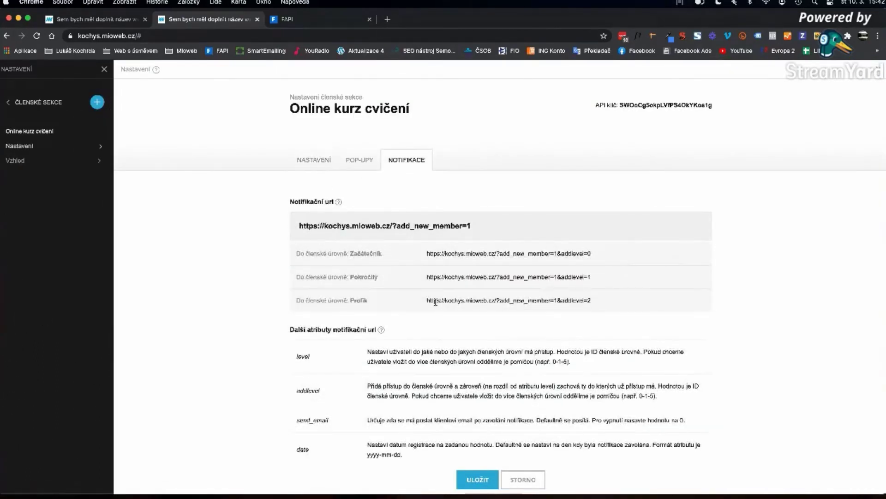
pyautogui.scroll(-3, 383, 184)
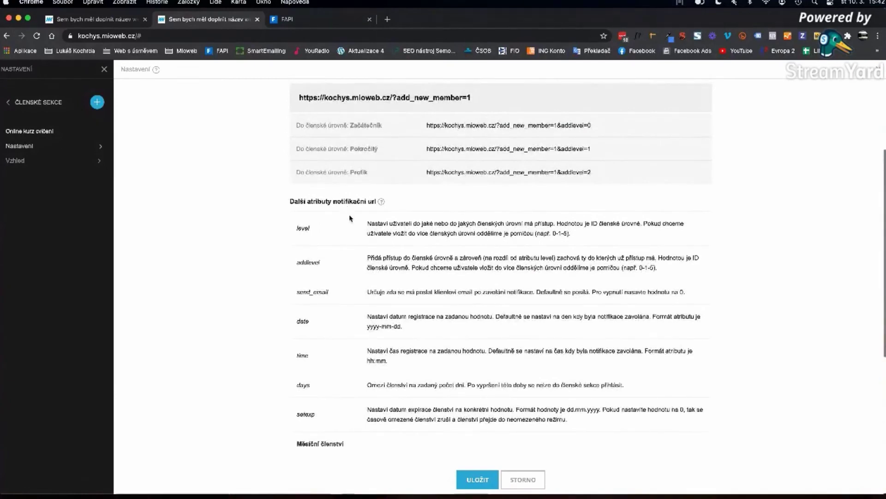
pyautogui.scroll(3, 354, 166)
pyautogui.scroll(-1, 350, 216)
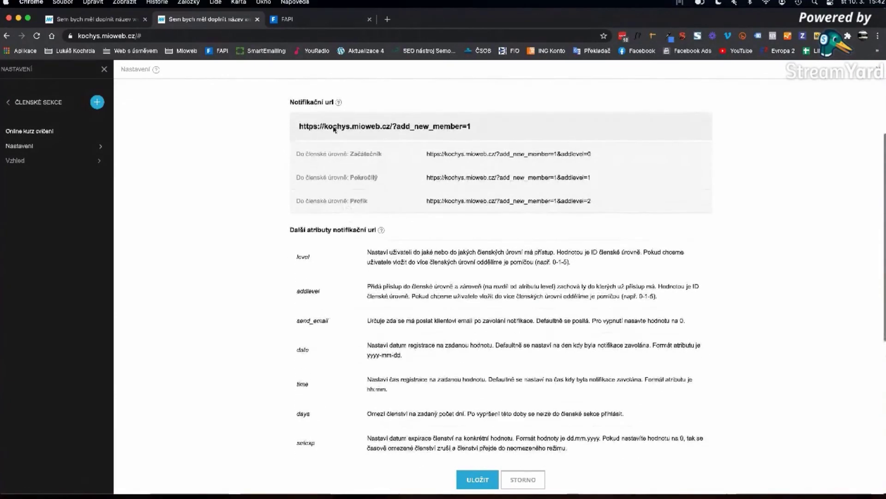
pyautogui.click(297, 23)
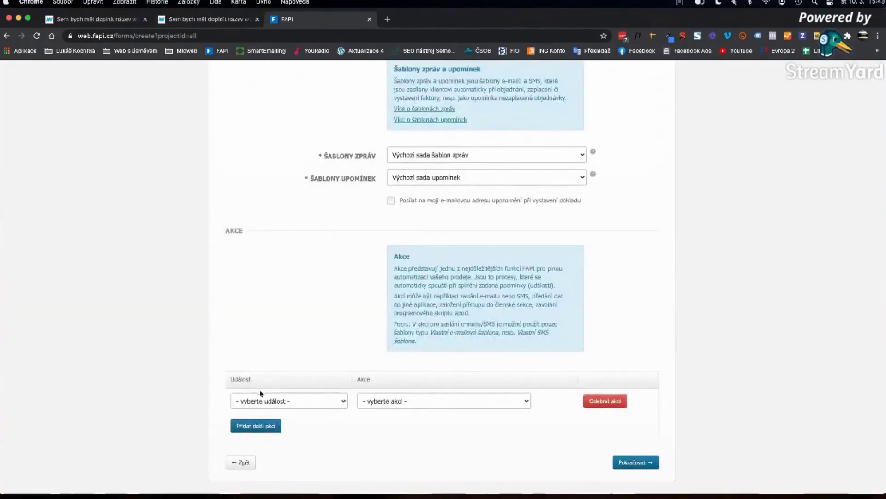
# - Set the action row's event to zaplacení objednávky and its action to spuštění programového skriptu
pyautogui.scroll(5, 290, 399)
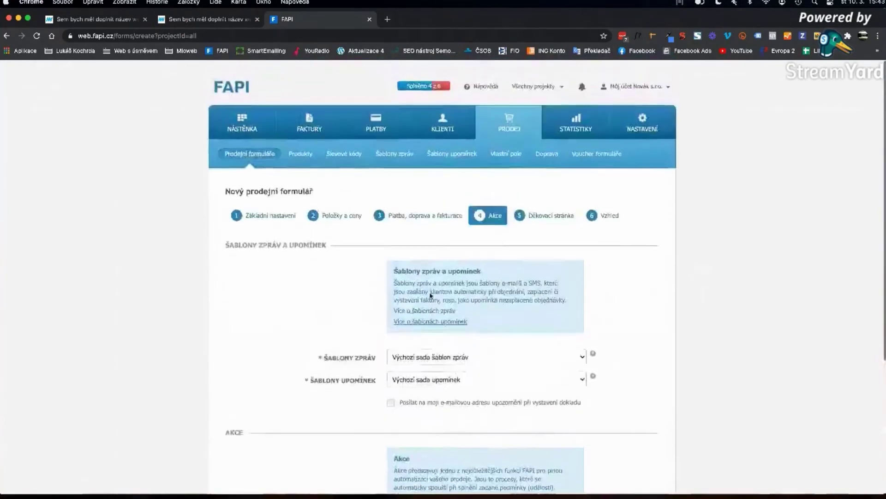
pyautogui.scroll(-5, 423, 243)
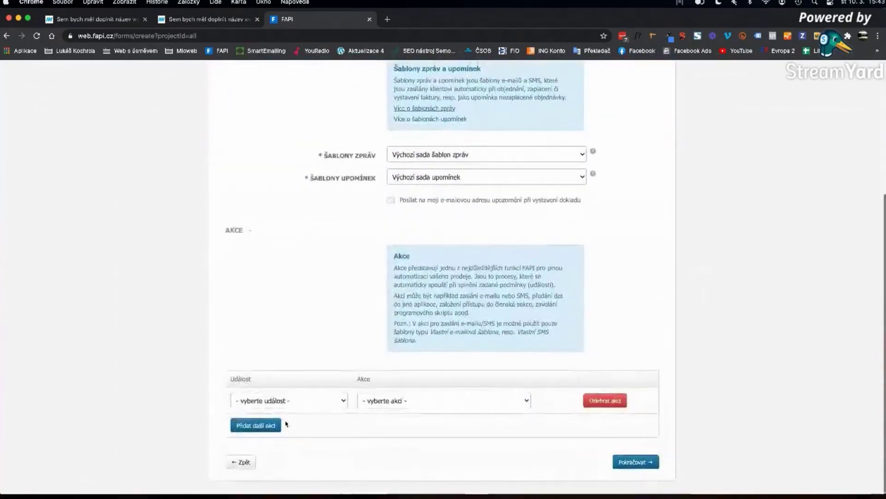
pyautogui.click(286, 400)
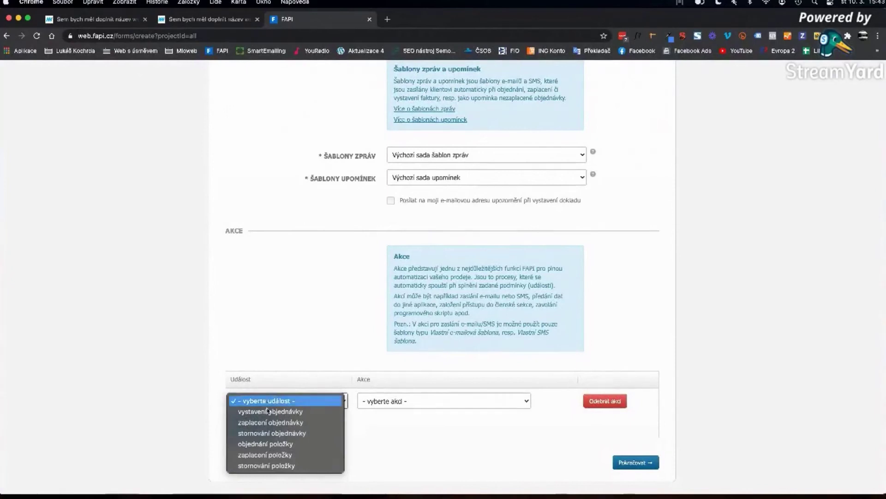
pyautogui.click(273, 423)
pyautogui.click(396, 403)
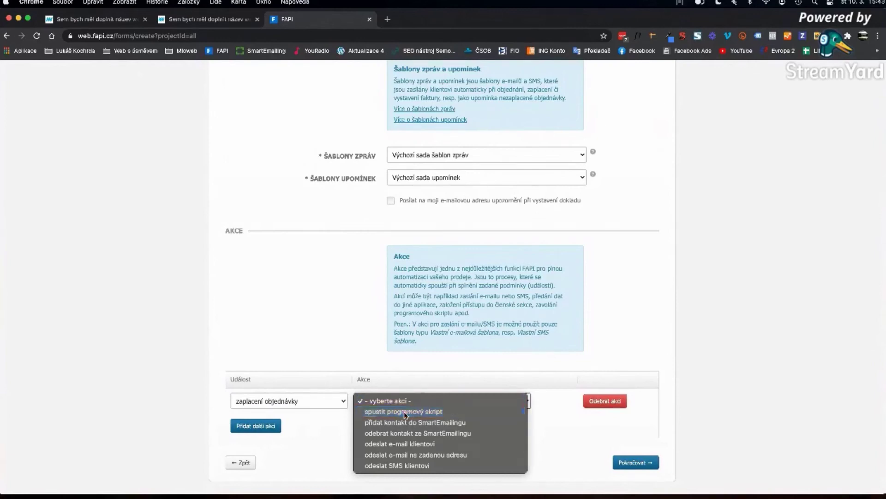
pyautogui.click(405, 415)
pyautogui.scroll(-2, 443, 397)
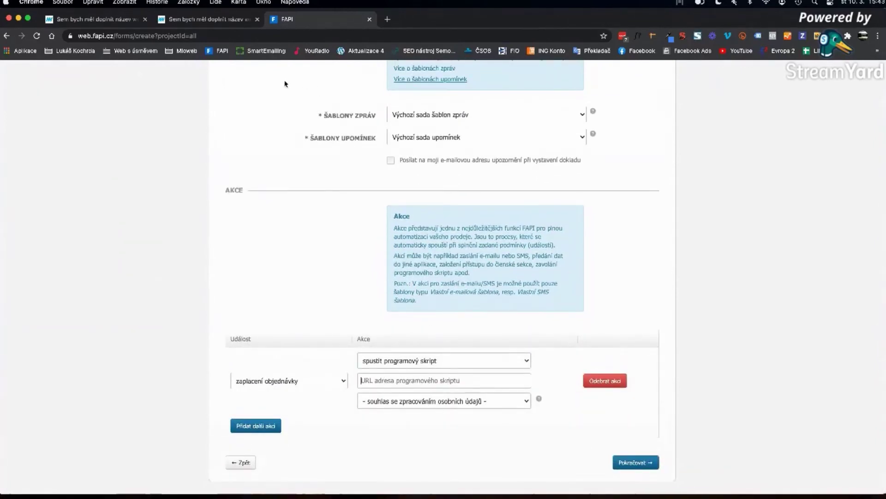
pyautogui.click(208, 26)
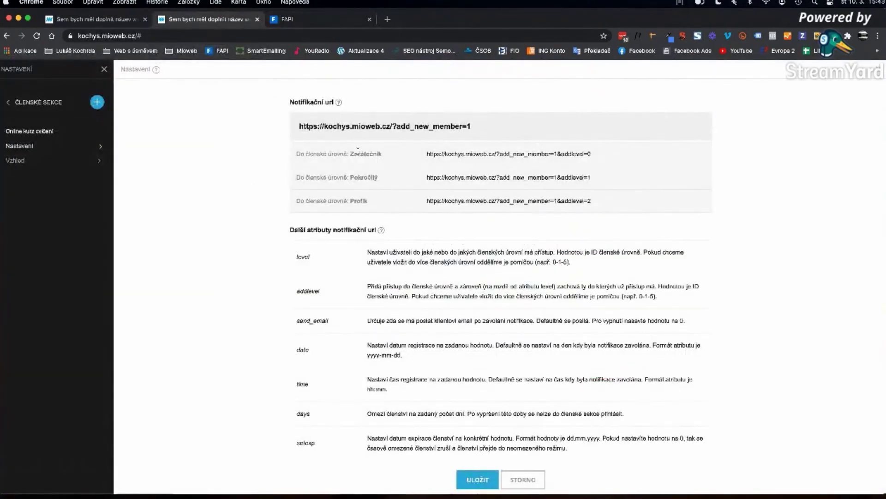
pyautogui.scroll(3, 396, 186)
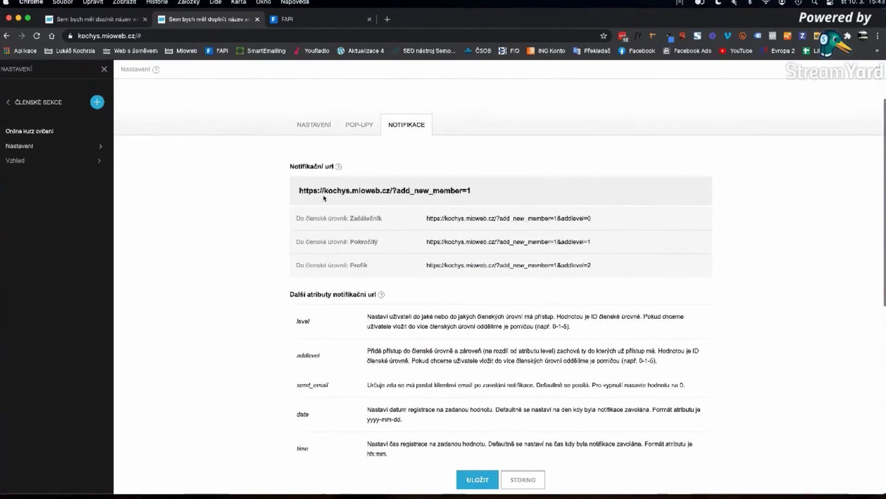
pyautogui.moveTo(300, 190)
pyautogui.mouseDown()
pyautogui.moveTo(484, 196)
pyautogui.moveTo(295, 195)
pyautogui.mouseUp()
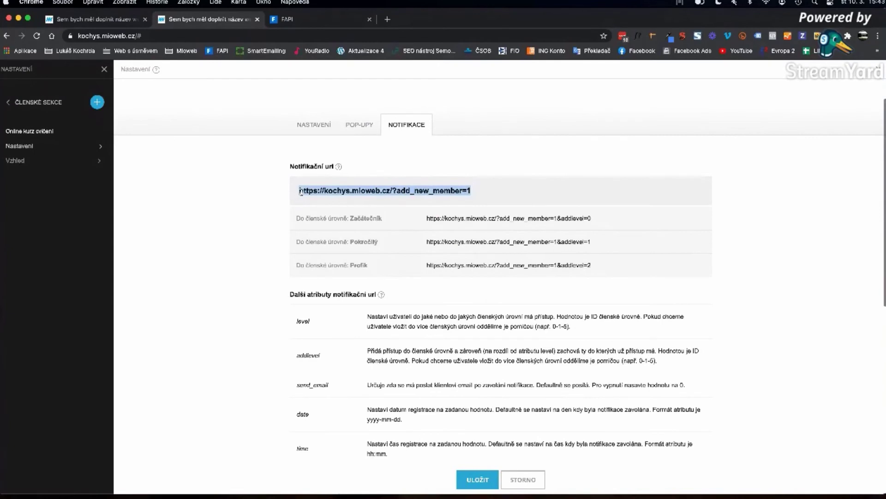
pyautogui.click(331, 193)
pyautogui.moveTo(299, 190); pyautogui.dragTo(473, 191)
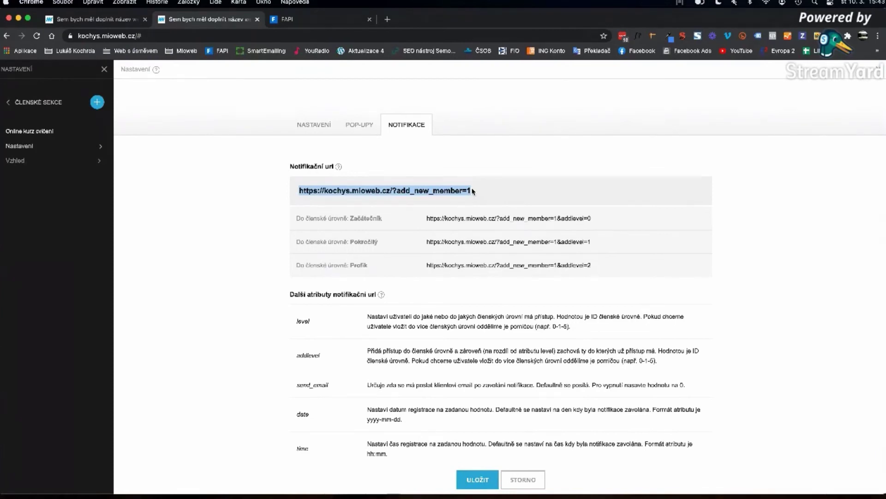
pyautogui.click(368, 218)
pyautogui.doubleClick(360, 242)
pyautogui.doubleClick(359, 265)
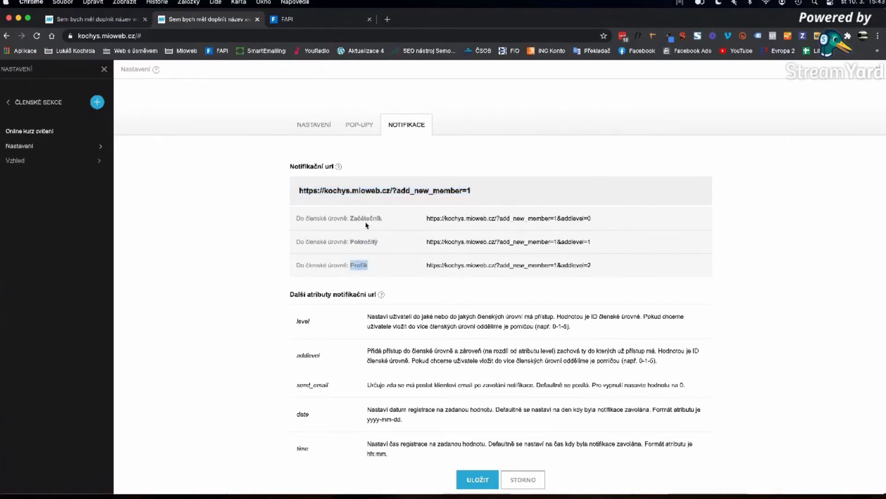
pyautogui.doubleClick(366, 218)
pyautogui.moveTo(427, 218); pyautogui.dragTo(559, 220)
pyautogui.click(520, 219)
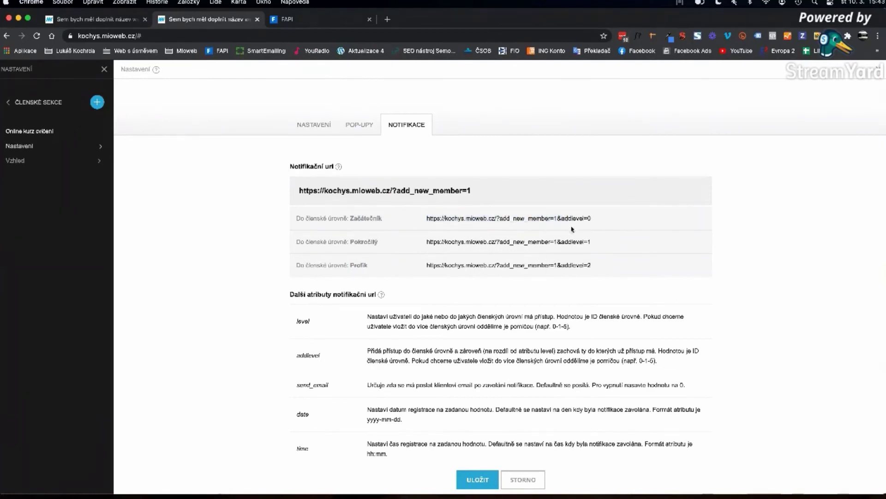
pyautogui.moveTo(558, 218); pyautogui.dragTo(500, 220)
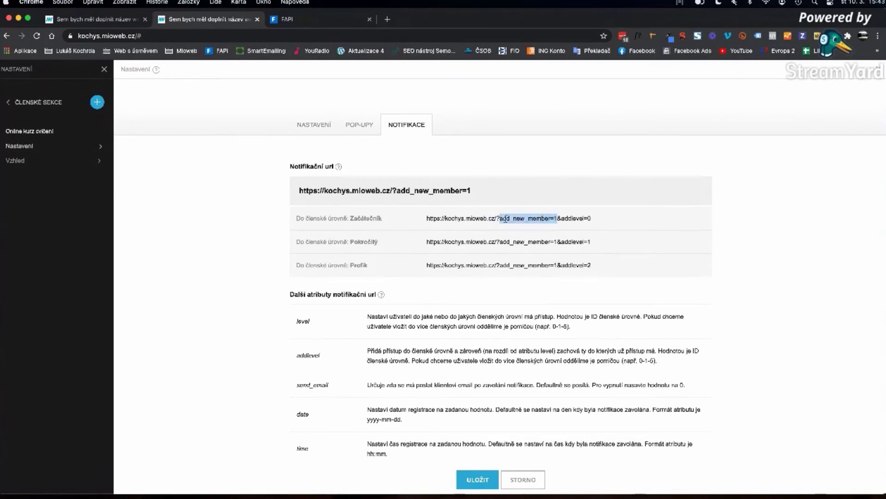
pyautogui.moveTo(559, 218); pyautogui.dragTo(598, 220)
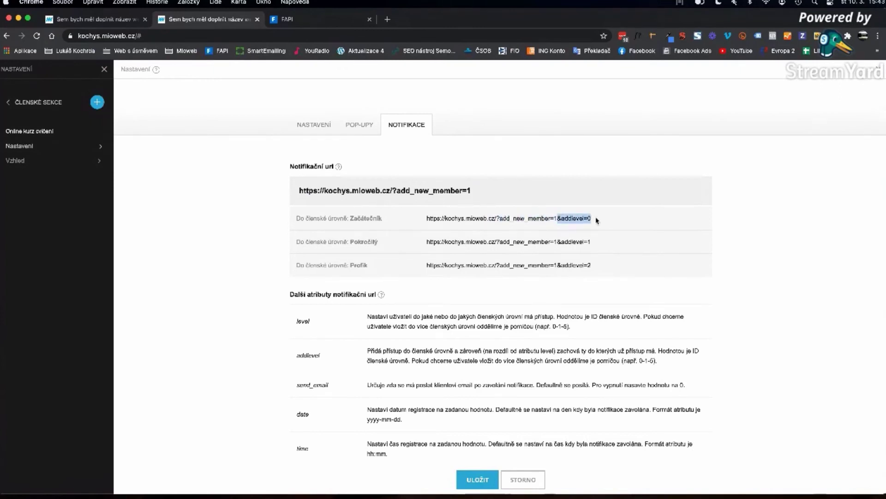
pyautogui.click(575, 217)
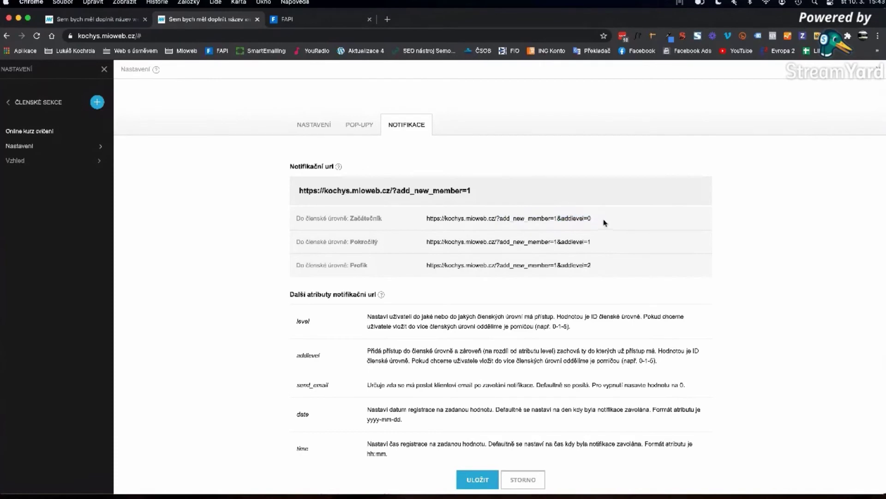
pyautogui.moveTo(585, 219); pyautogui.dragTo(586, 265)
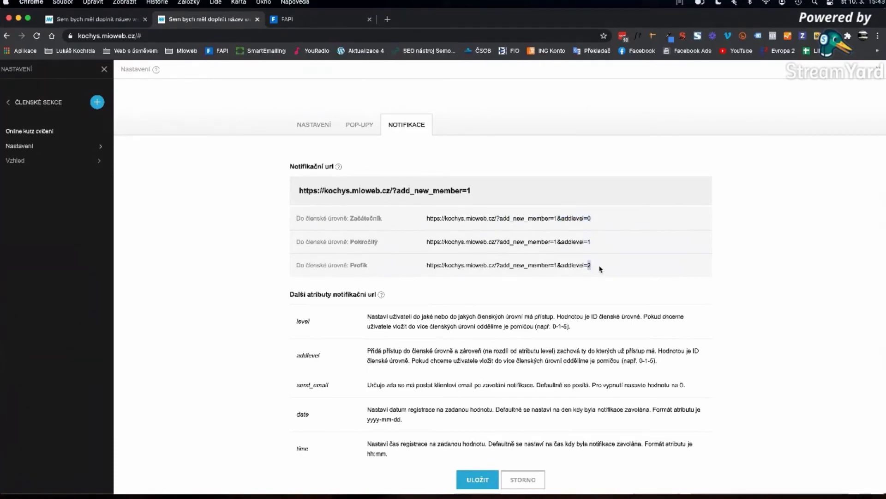
pyautogui.click(588, 218)
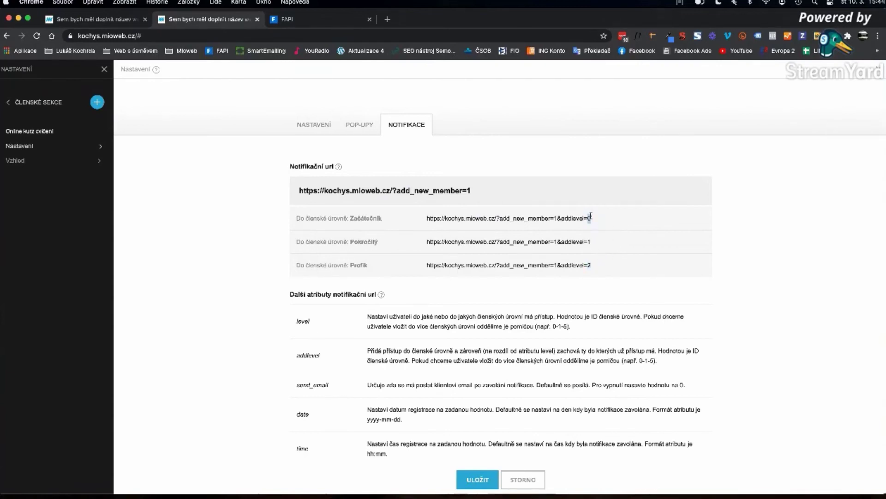
pyautogui.doubleClick(590, 265)
pyautogui.doubleClick(589, 242)
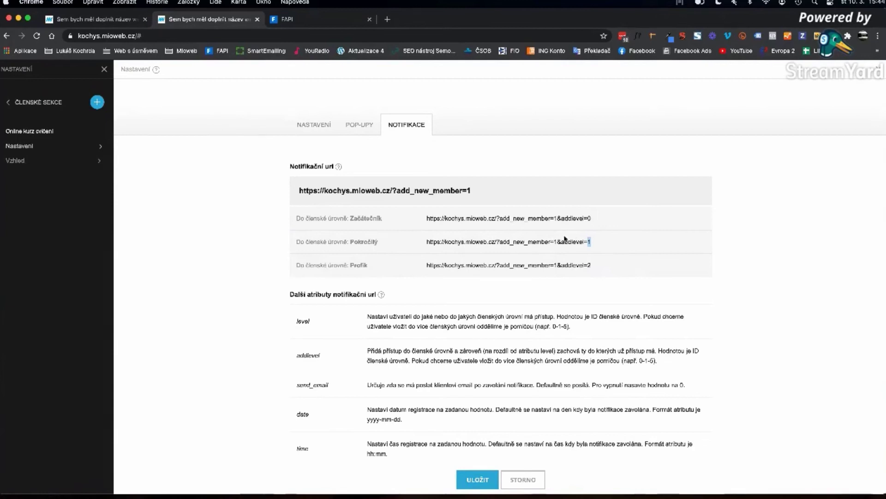
pyautogui.scroll(-5, 568, 238)
pyautogui.scroll(-1, 557, 242)
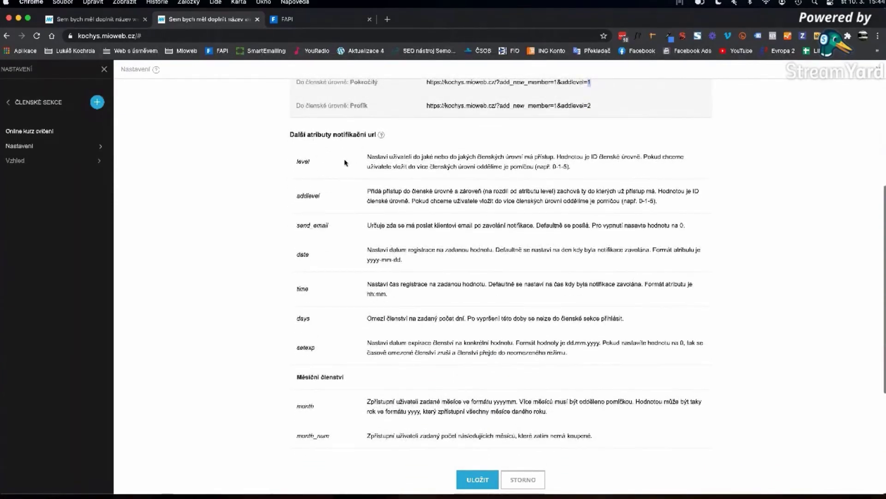
pyautogui.scroll(1, 420, 289)
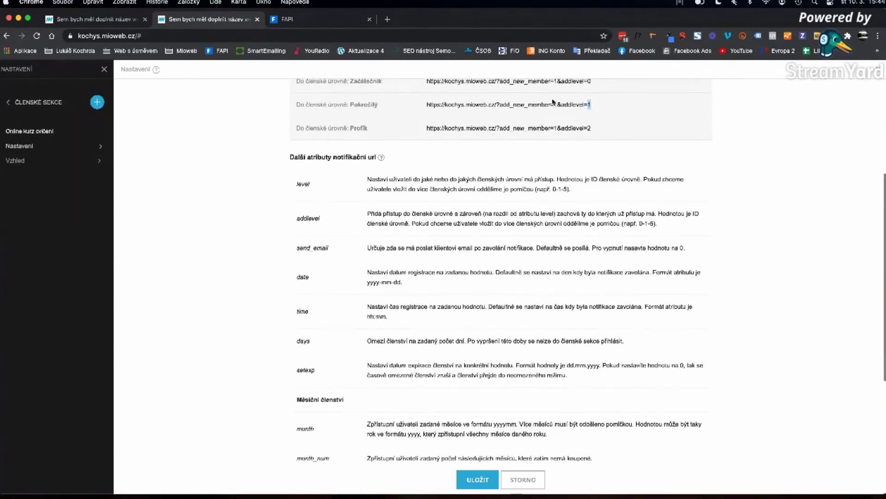
pyautogui.scroll(2, 561, 132)
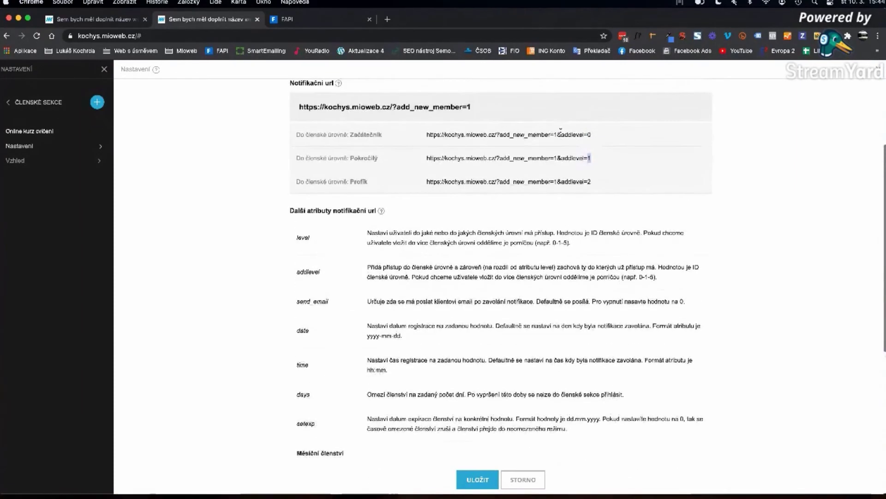
pyautogui.scroll(-2, 364, 301)
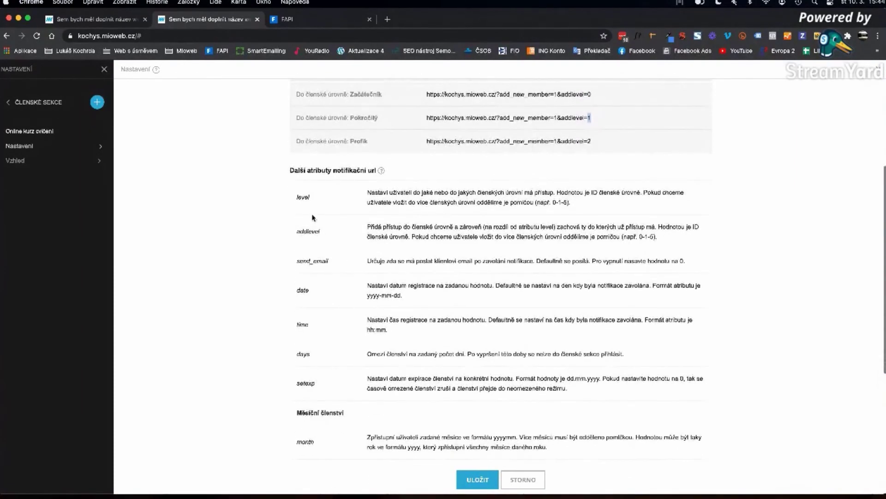
pyautogui.doubleClick(302, 197)
pyautogui.scroll(2, 485, 215)
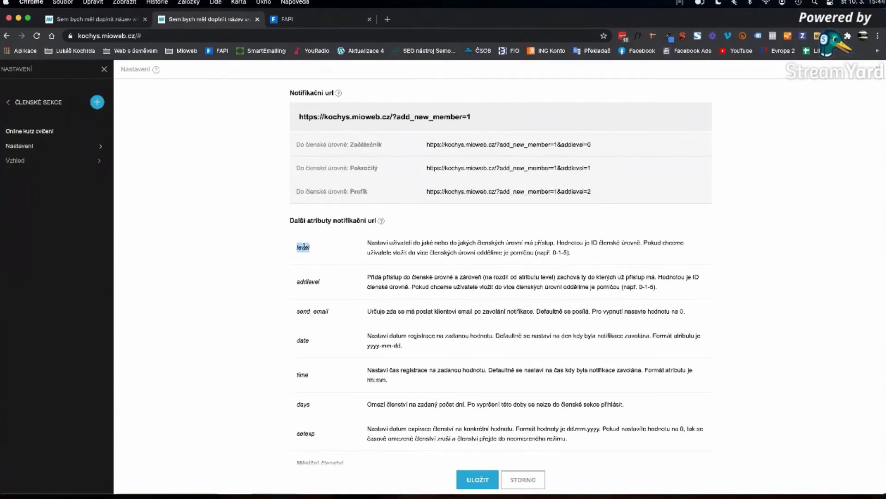
pyautogui.moveTo(307, 282); pyautogui.dragTo(292, 282)
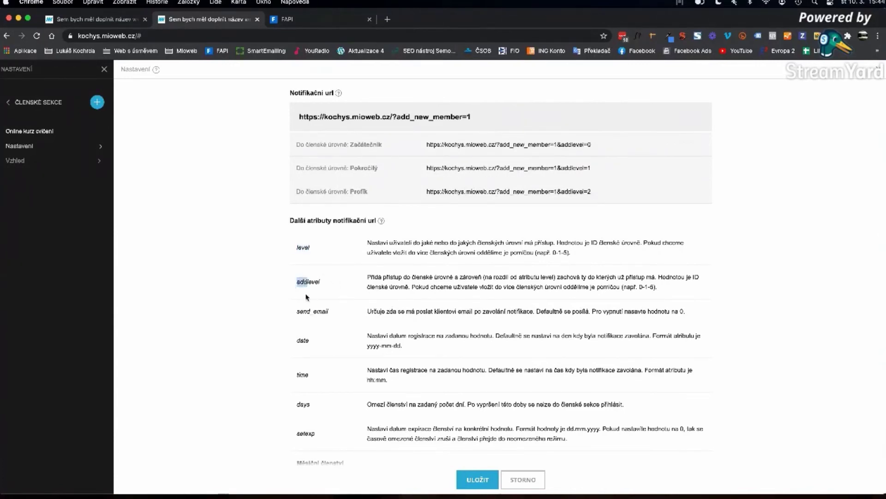
pyautogui.click(308, 296)
pyautogui.doubleClick(306, 283)
pyautogui.click(307, 282)
pyautogui.doubleClick(307, 282)
pyautogui.moveTo(307, 283); pyautogui.dragTo(284, 285)
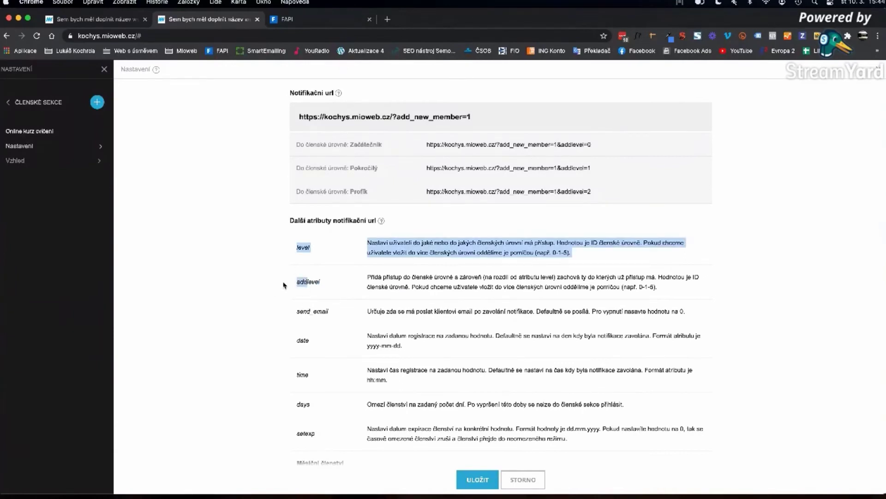
pyautogui.click(340, 281)
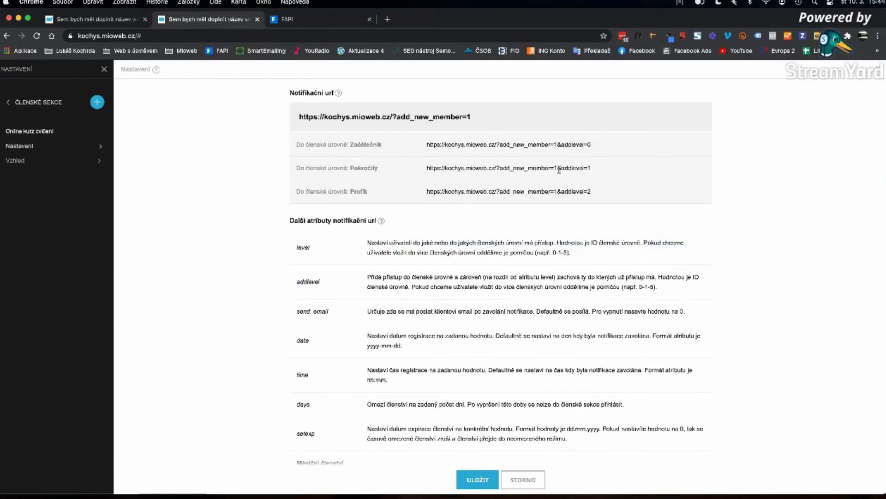
pyautogui.moveTo(596, 170); pyautogui.dragTo(429, 170)
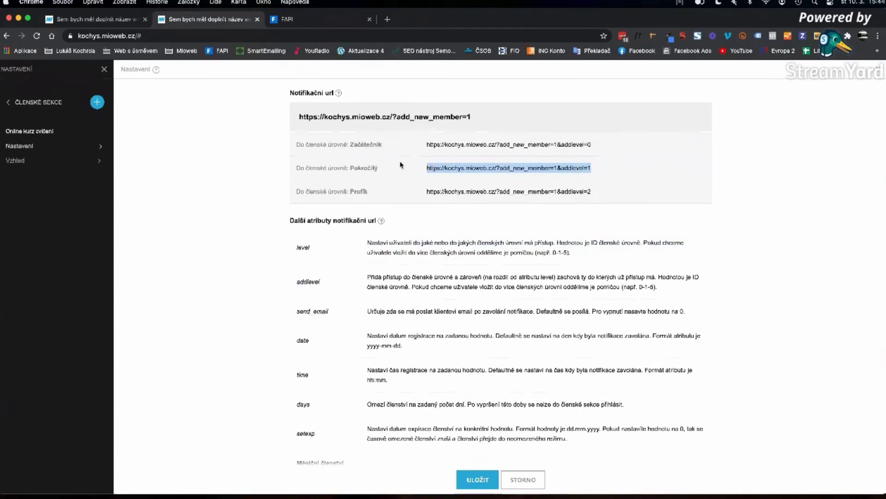
pyautogui.moveTo(382, 144); pyautogui.dragTo(363, 146)
pyautogui.doubleClick(362, 146)
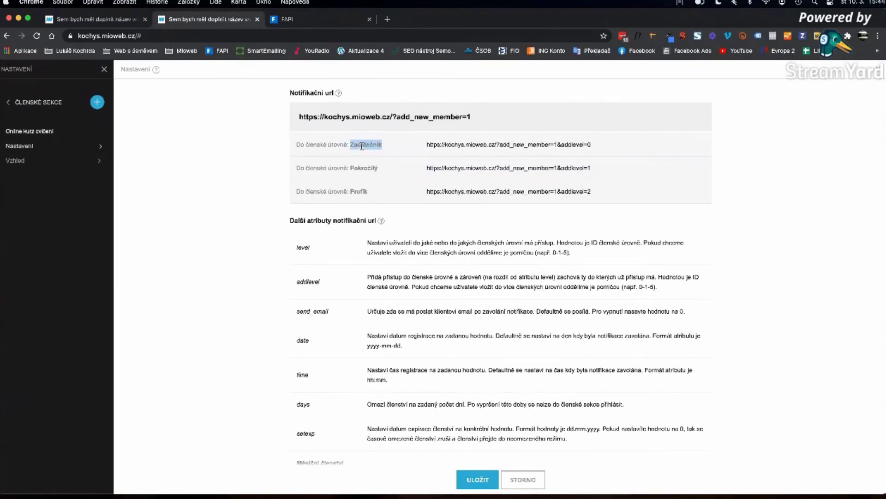
pyautogui.doubleClick(359, 191)
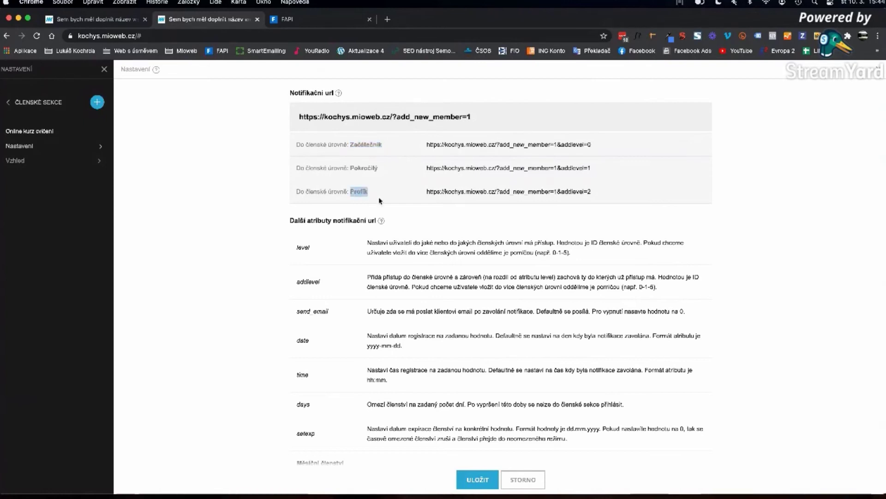
pyautogui.doubleClick(304, 248)
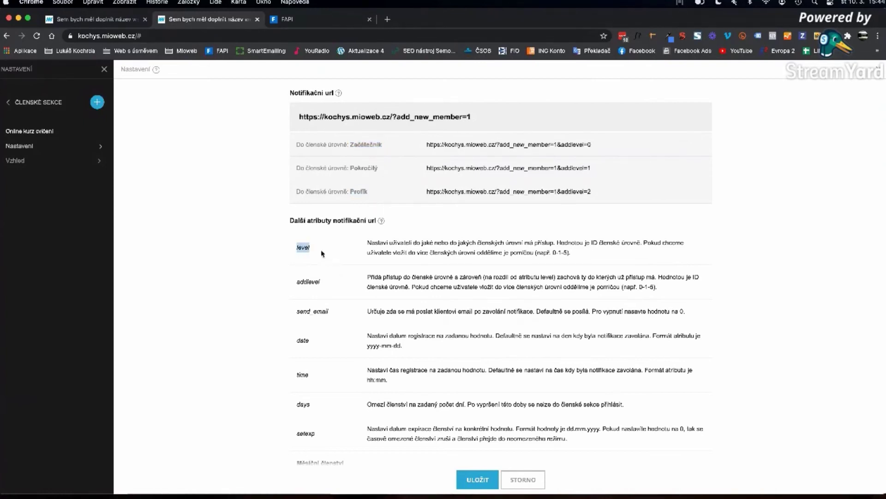
pyautogui.doubleClick(304, 247)
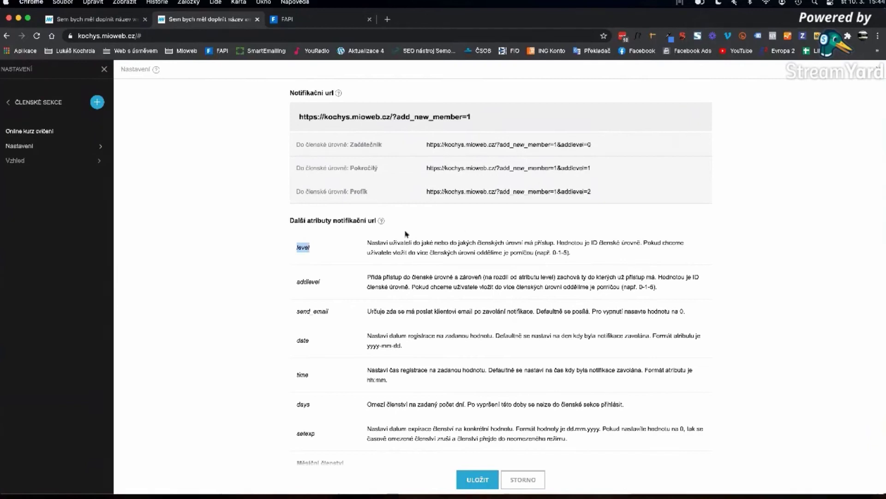
pyautogui.doubleClick(589, 192)
pyautogui.moveTo(354, 145); pyautogui.dragTo(382, 145)
pyautogui.doubleClick(358, 191)
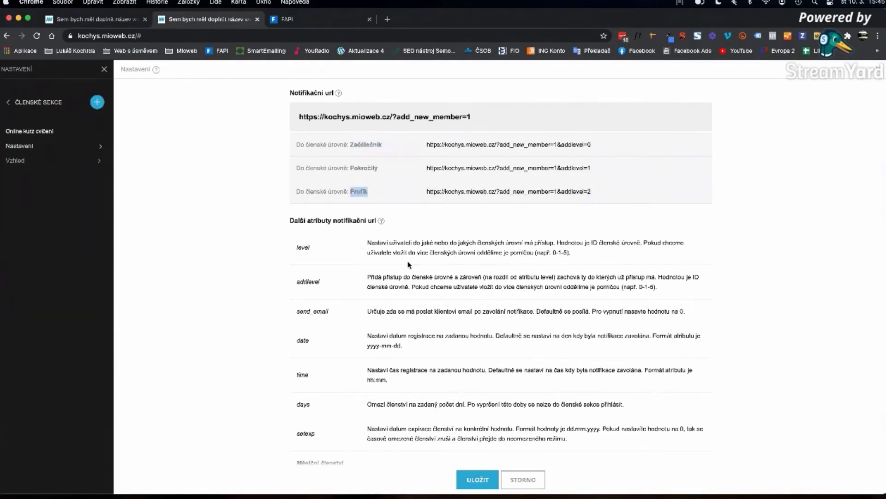
pyautogui.moveTo(306, 282); pyautogui.dragTo(294, 285)
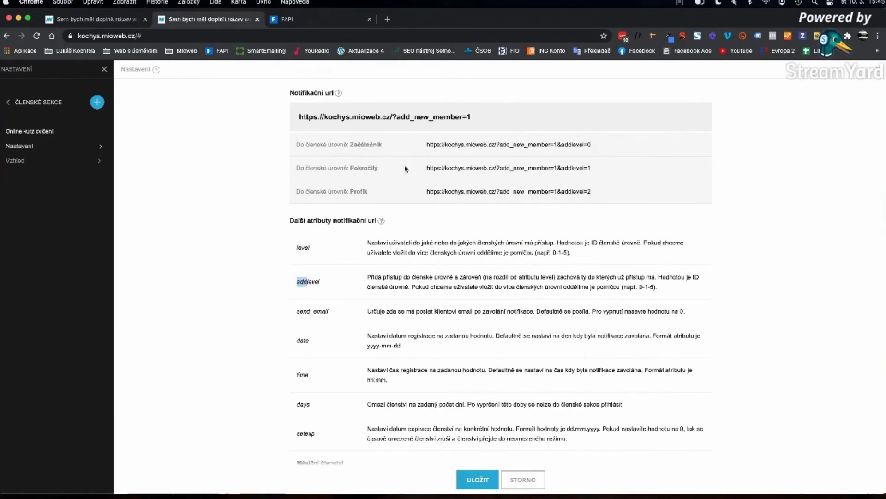
pyautogui.moveTo(376, 144); pyautogui.dragTo(354, 145)
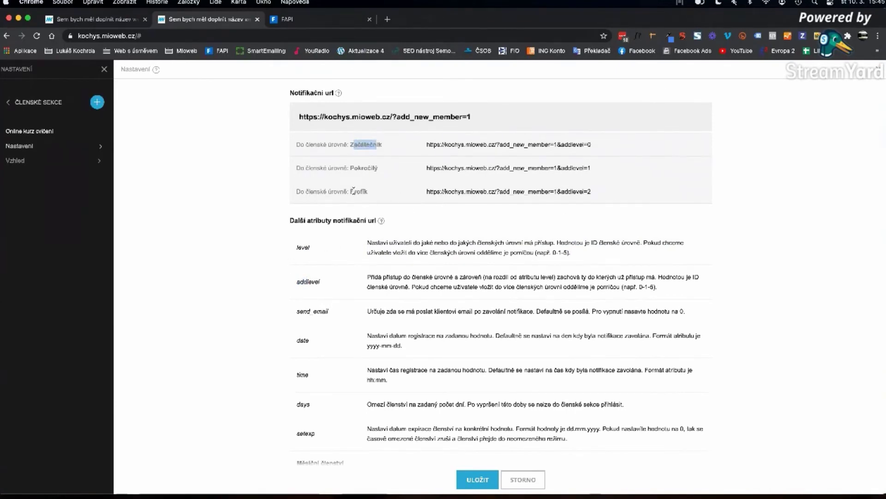
pyautogui.moveTo(354, 191); pyautogui.dragTo(375, 192)
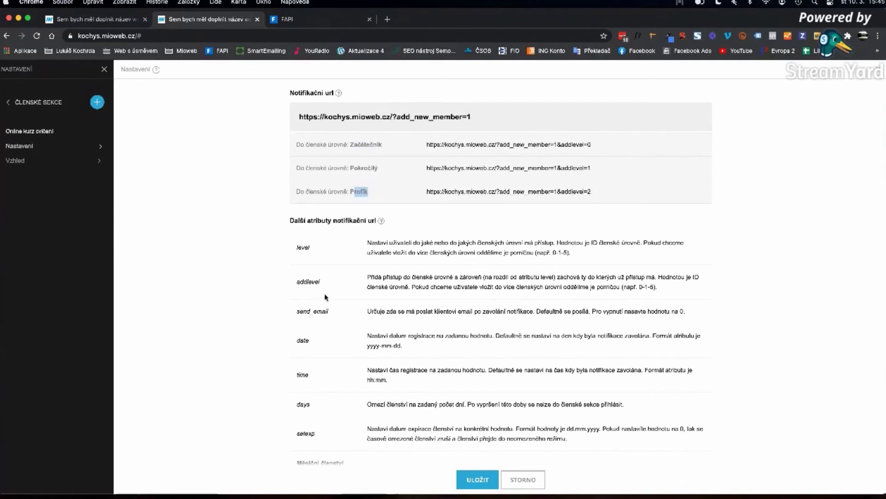
pyautogui.doubleClick(302, 248)
pyautogui.doubleClick(303, 281)
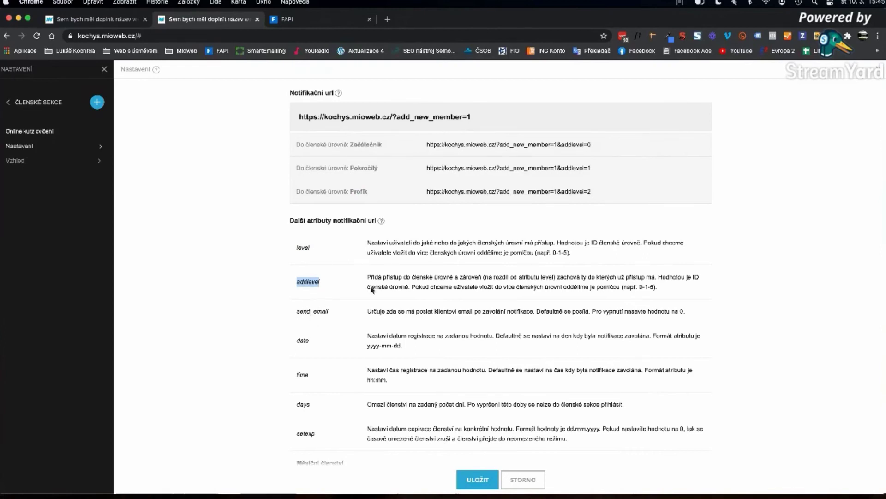
pyautogui.doubleClick(306, 311)
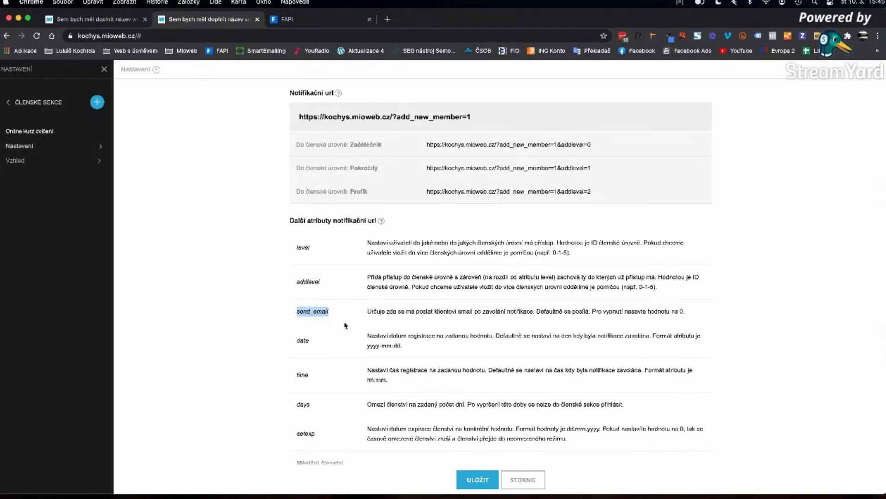
pyautogui.scroll(3, 367, 263)
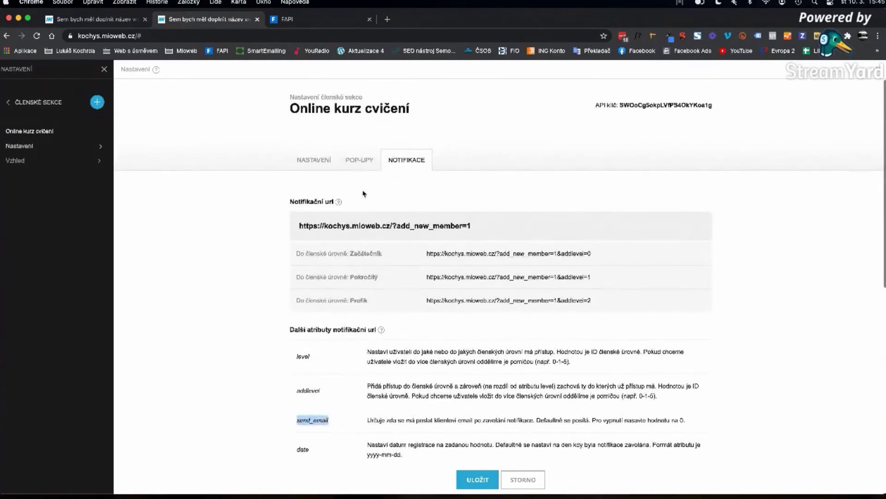
pyautogui.click(321, 163)
pyautogui.click(442, 261)
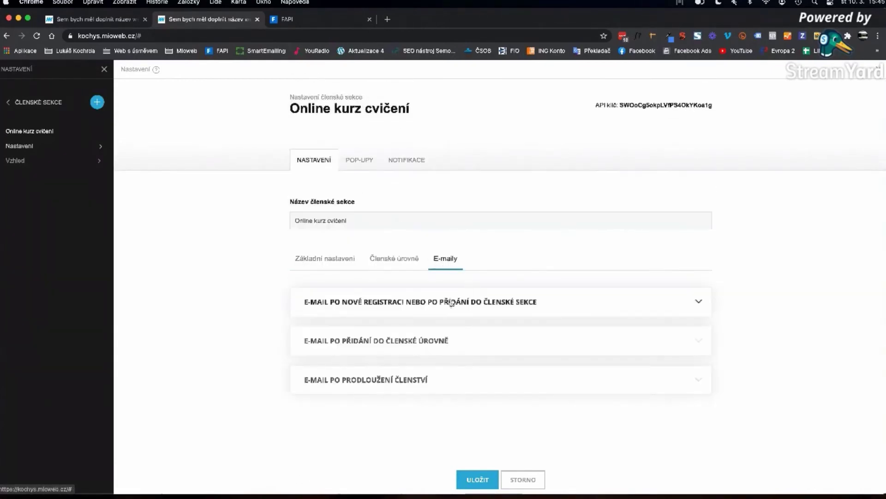
pyautogui.click(403, 163)
pyautogui.scroll(-5, 316, 199)
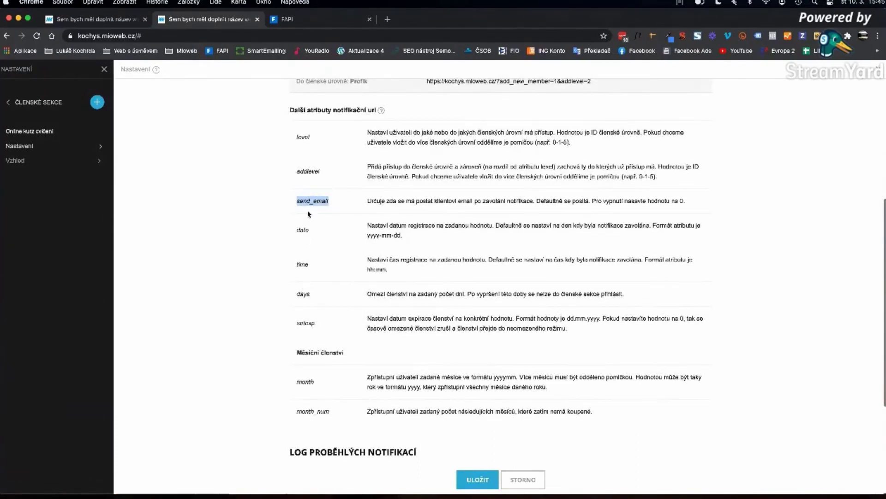
pyautogui.moveTo(679, 200); pyautogui.dragTo(687, 201)
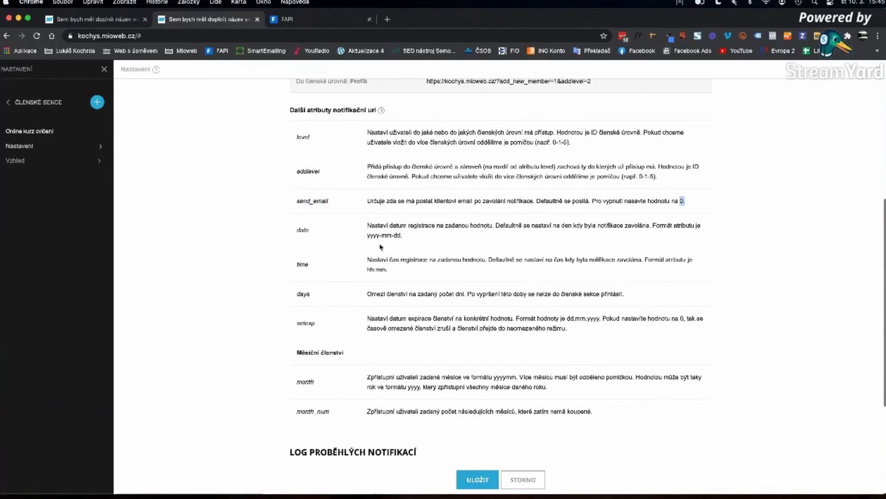
pyautogui.doubleClick(301, 230)
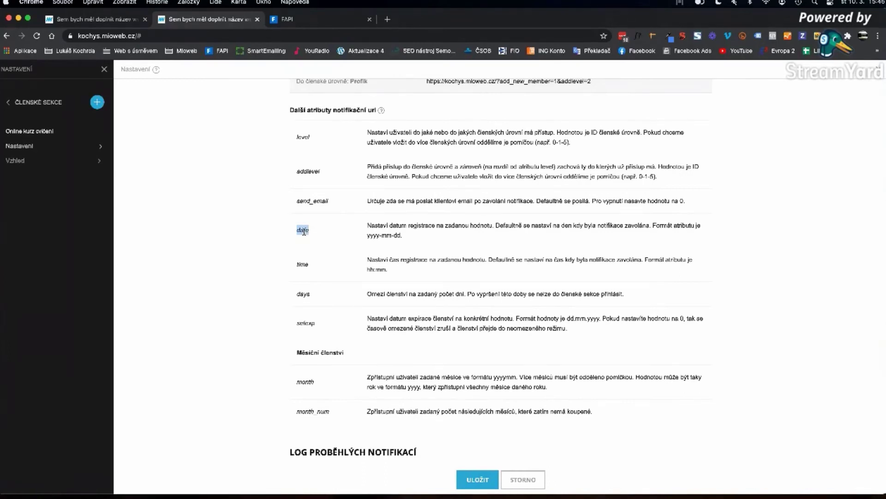
pyautogui.click(304, 232)
pyautogui.moveTo(368, 235); pyautogui.dragTo(380, 237)
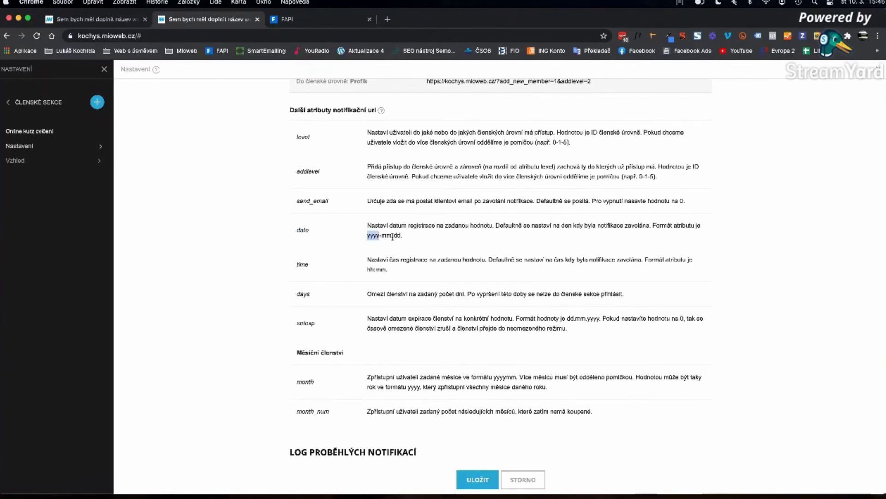
pyautogui.click(398, 236)
pyautogui.moveTo(398, 236); pyautogui.dragTo(367, 236)
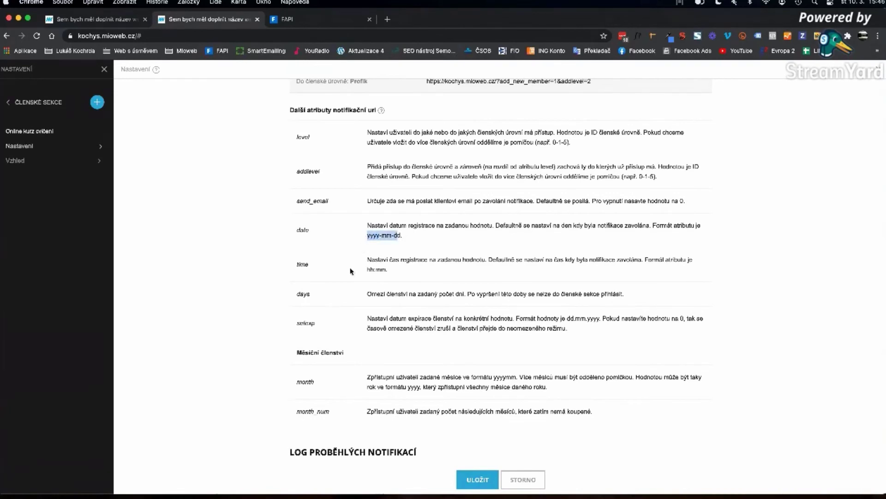
pyautogui.doubleClick(302, 264)
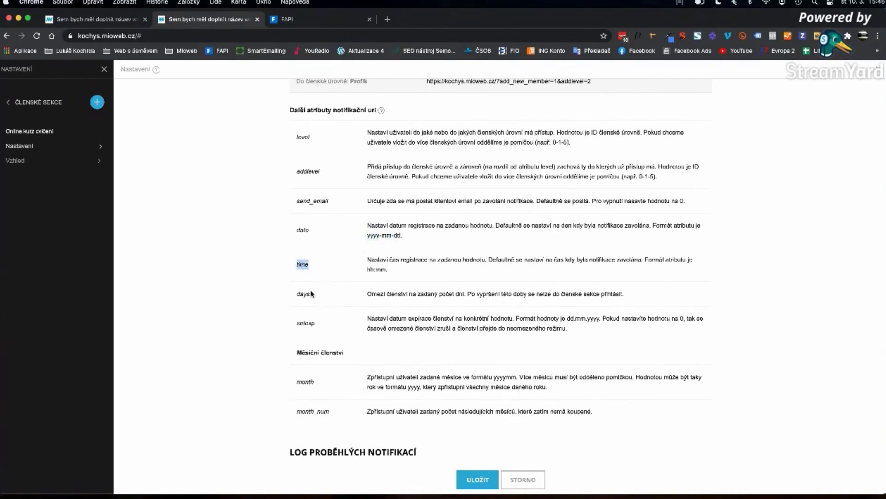
pyautogui.doubleClick(302, 264)
pyautogui.doubleClick(302, 295)
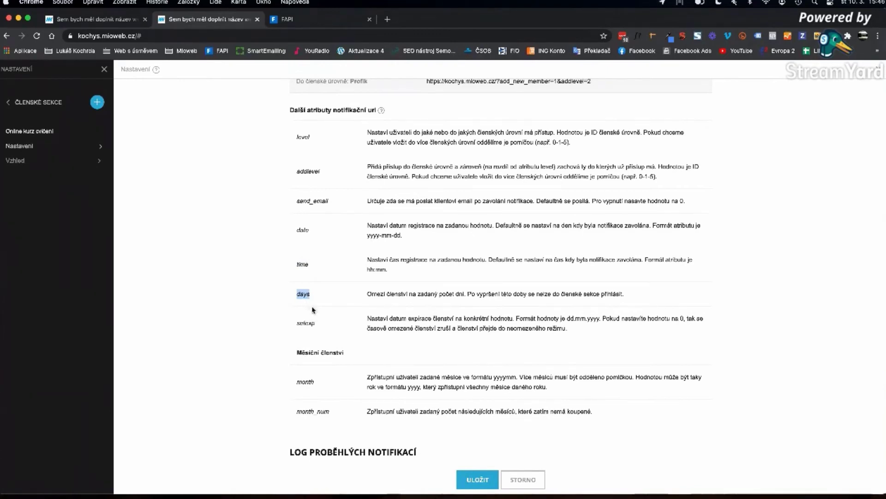
pyautogui.doubleClick(307, 323)
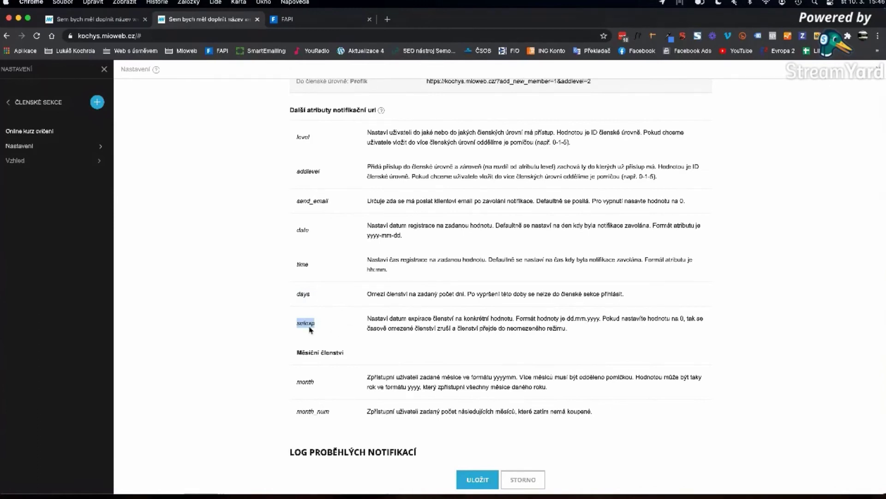
pyautogui.scroll(-2, 332, 407)
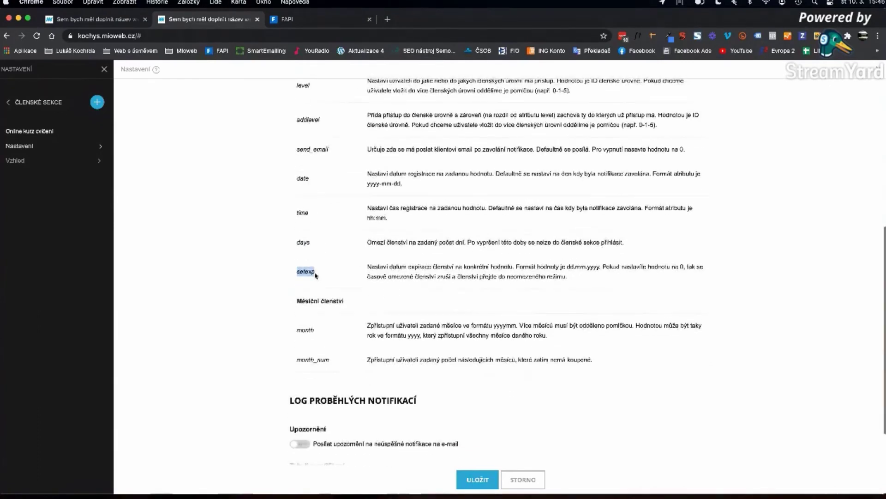
pyautogui.moveTo(296, 301); pyautogui.dragTo(346, 305)
pyautogui.doubleClick(305, 330)
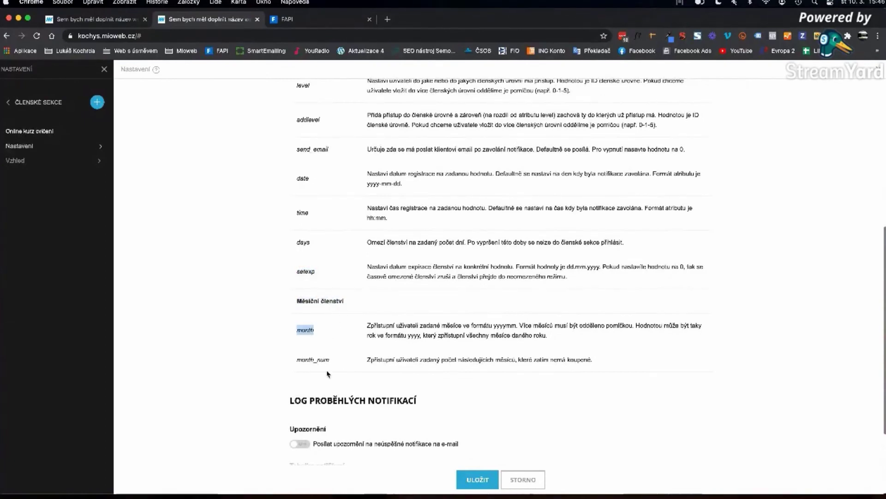
pyautogui.click(306, 360)
pyautogui.doubleClick(306, 361)
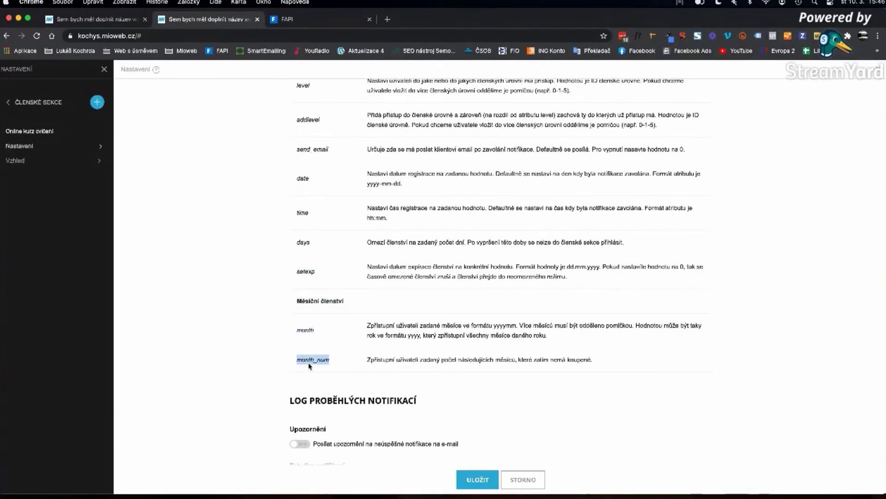
pyautogui.doubleClick(302, 330)
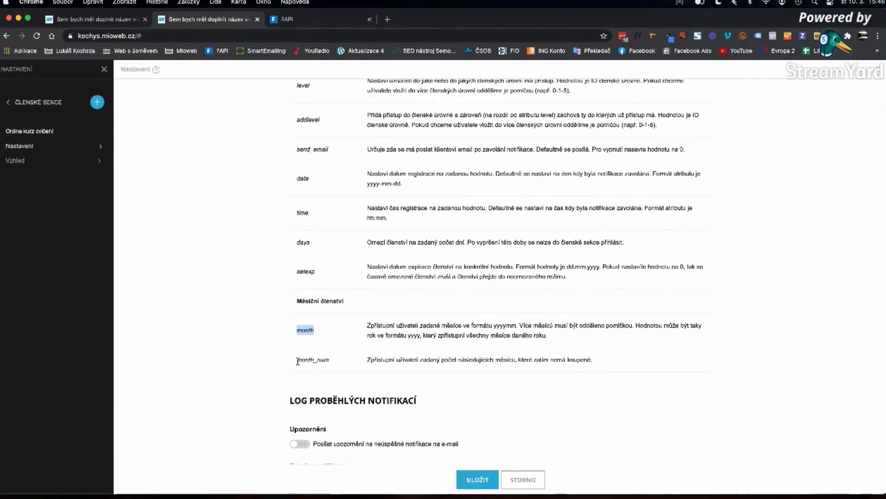
pyautogui.moveTo(297, 359); pyautogui.dragTo(328, 360)
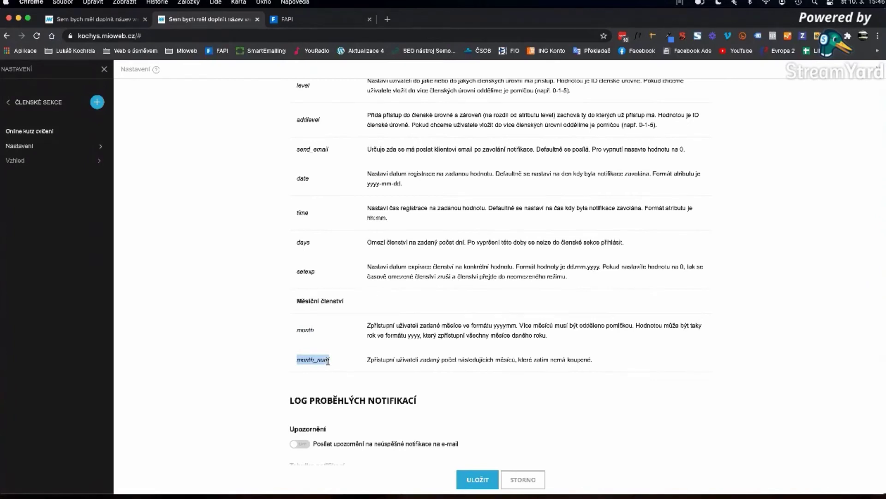
pyautogui.scroll(6, 318, 359)
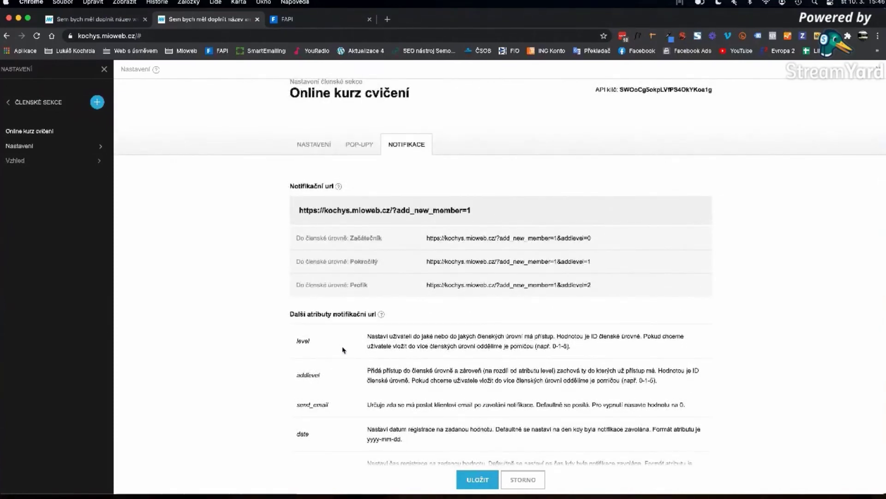
# - Select the Začátečník notification URL ending add_new_member=1&addlevel=0
pyautogui.scroll(-4, 344, 347)
pyautogui.scroll(-1, 344, 347)
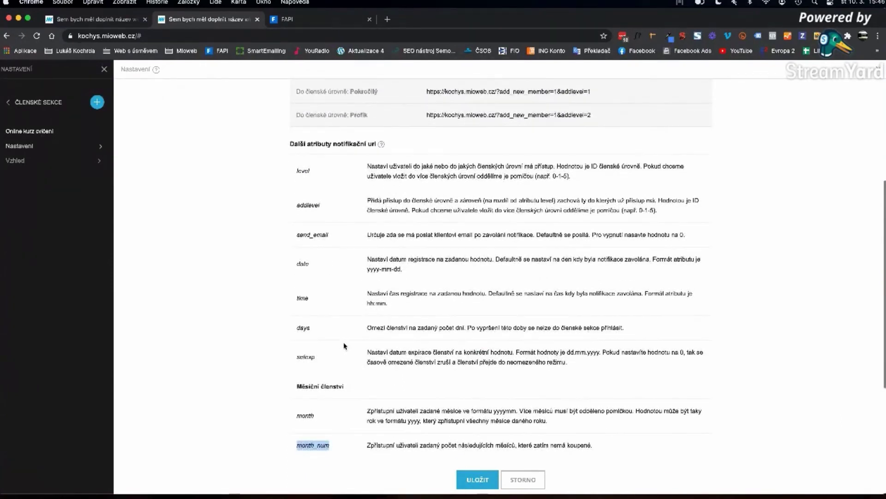
pyautogui.scroll(1, 330, 341)
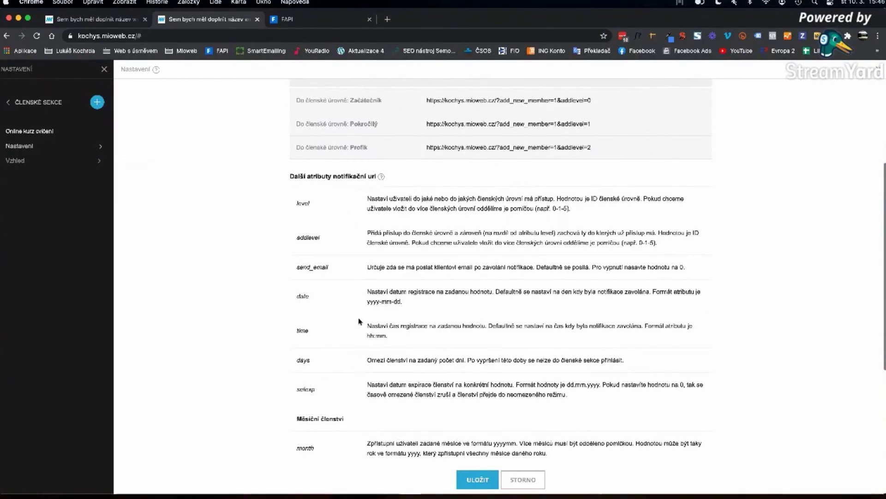
pyautogui.scroll(2, 360, 323)
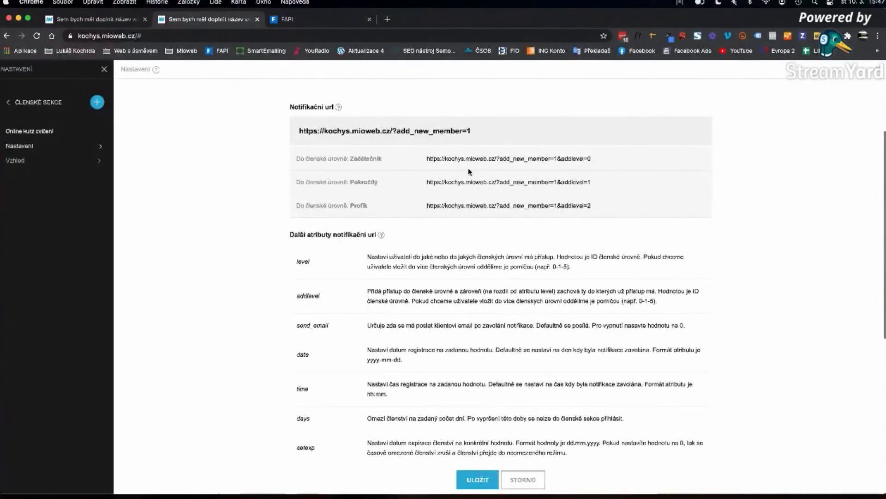
pyautogui.moveTo(428, 159); pyautogui.dragTo(500, 160)
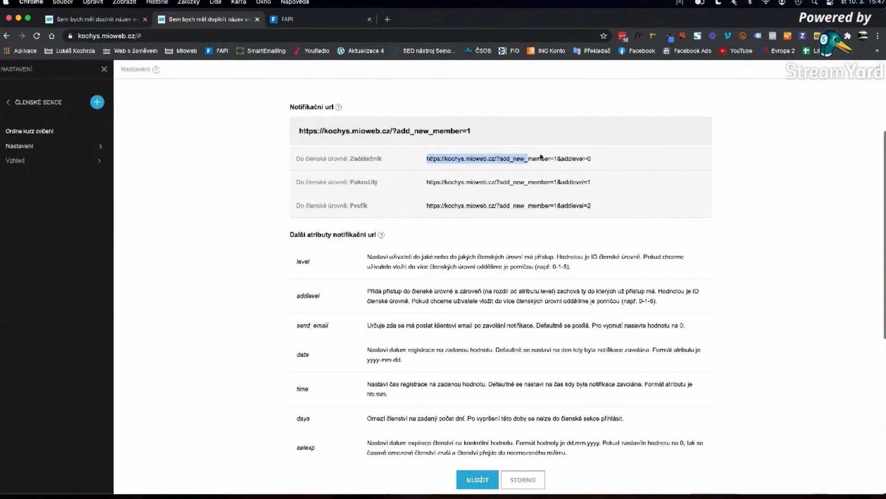
pyautogui.moveTo(600, 160); pyautogui.dragTo(426, 158)
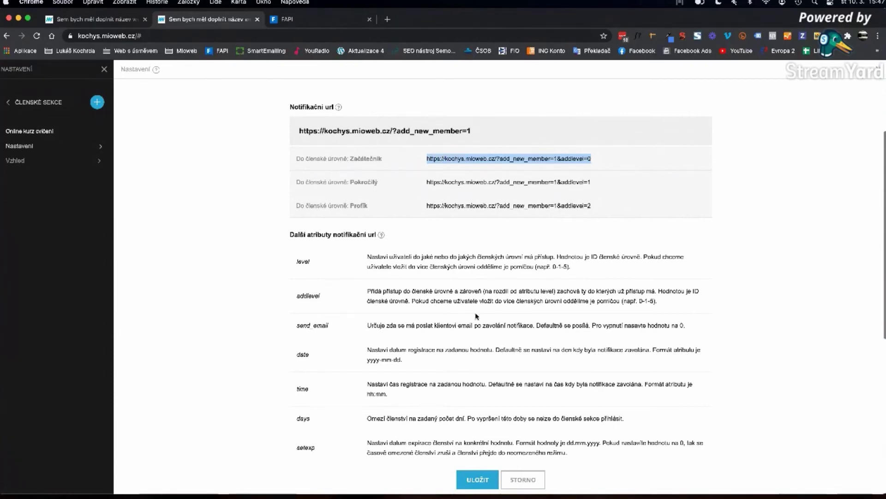
# - Examine the addlevel attribute and its 0-1-5 example, then reselect the level URLs
pyautogui.doubleClick(303, 297)
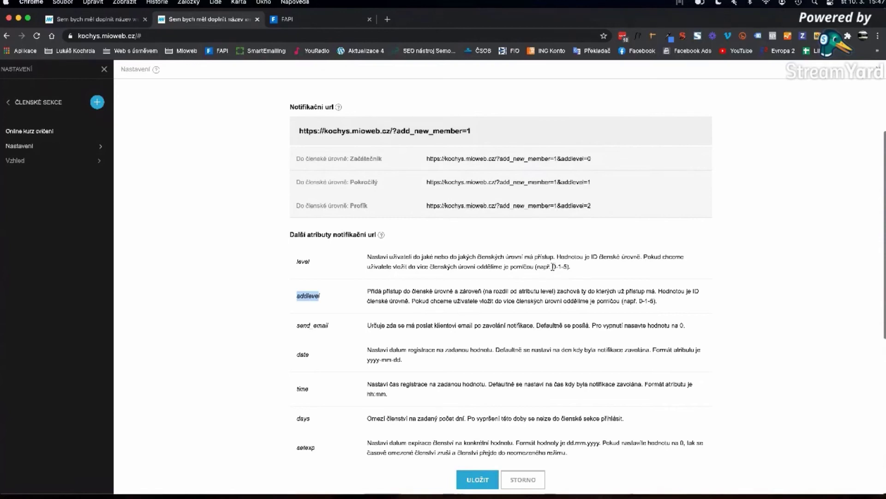
pyautogui.moveTo(553, 268); pyautogui.dragTo(567, 267)
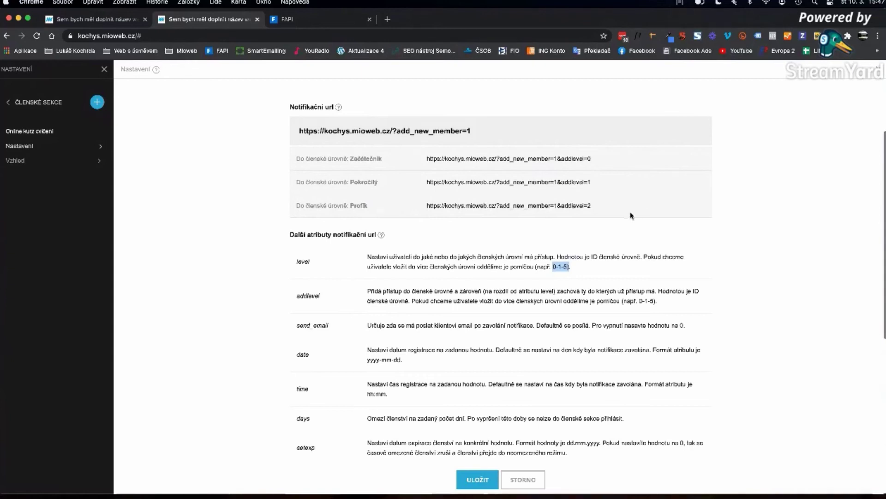
pyautogui.moveTo(588, 160); pyautogui.dragTo(595, 210)
pyautogui.click(596, 210)
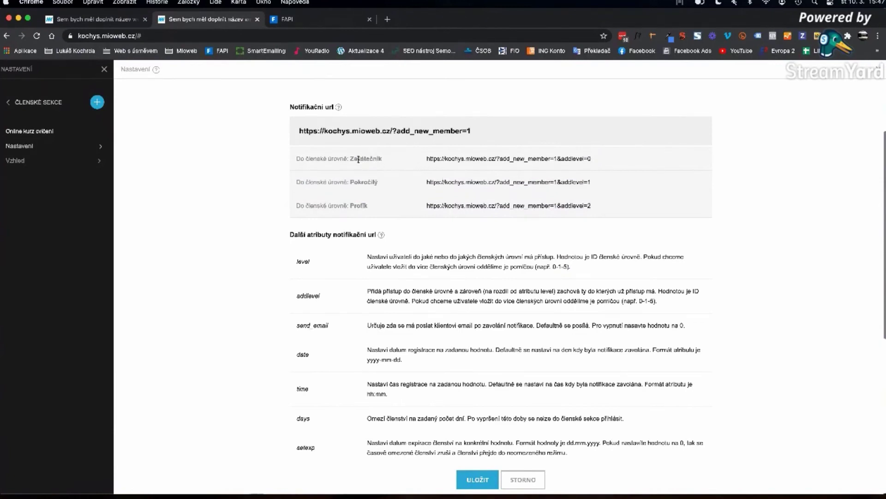
pyautogui.moveTo(358, 159); pyautogui.dragTo(365, 205)
pyautogui.moveTo(596, 159); pyautogui.dragTo(426, 160)
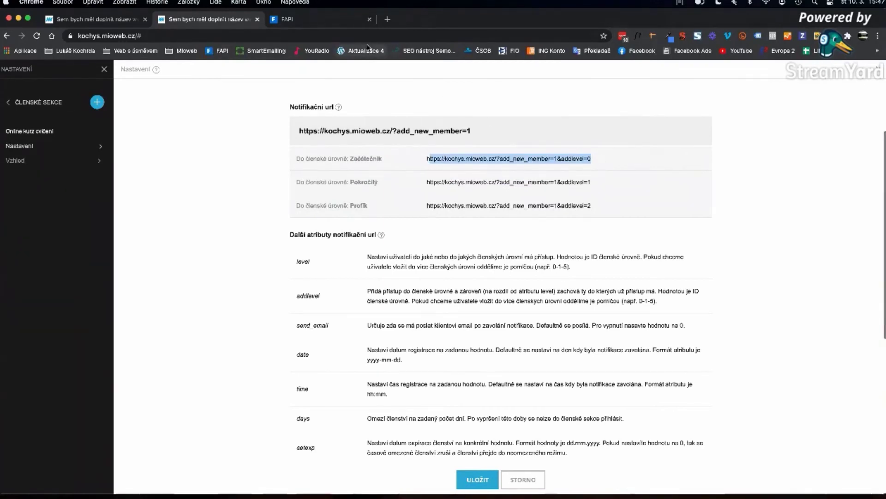
pyautogui.click(592, 164)
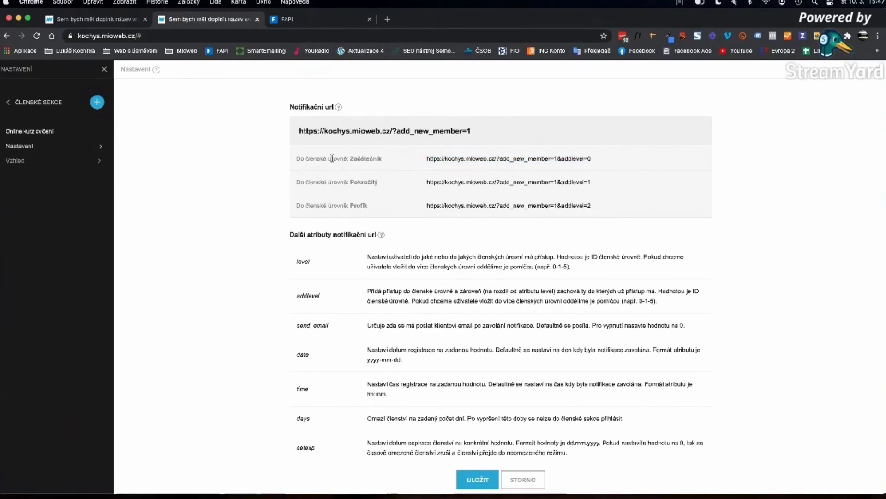
pyautogui.moveTo(350, 159); pyautogui.dragTo(391, 210)
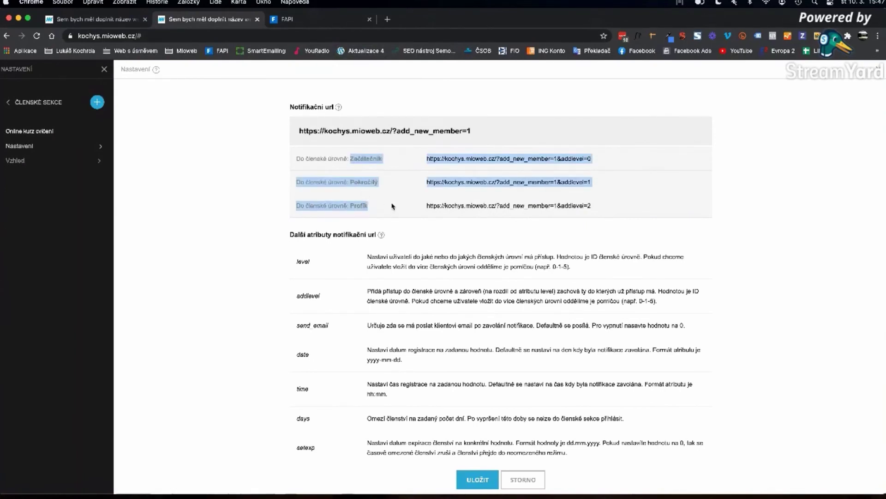
# - Paste the Mioweb URL into the script URL field, appending -1-2 to make addlevel=0-1-2
pyautogui.click(300, 24)
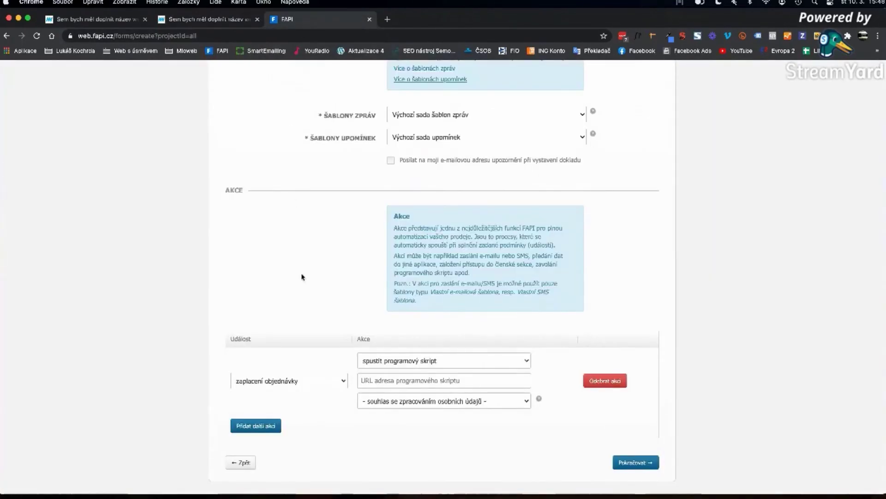
pyautogui.click(390, 380)
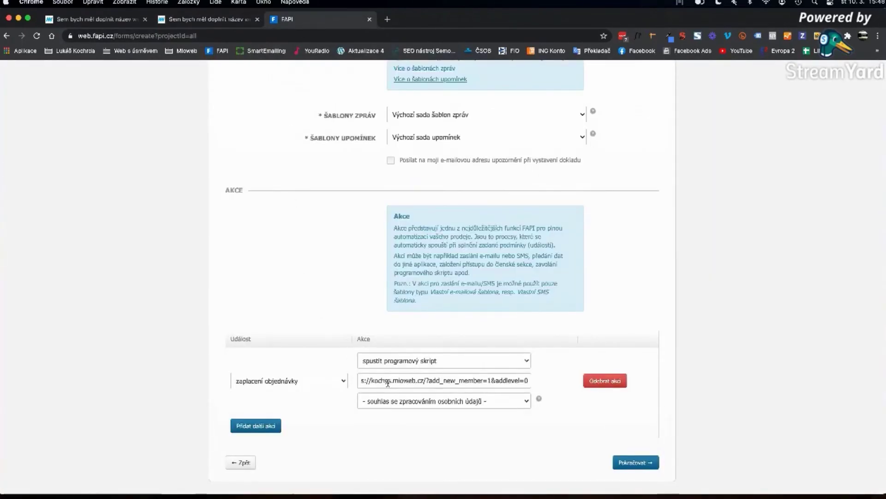
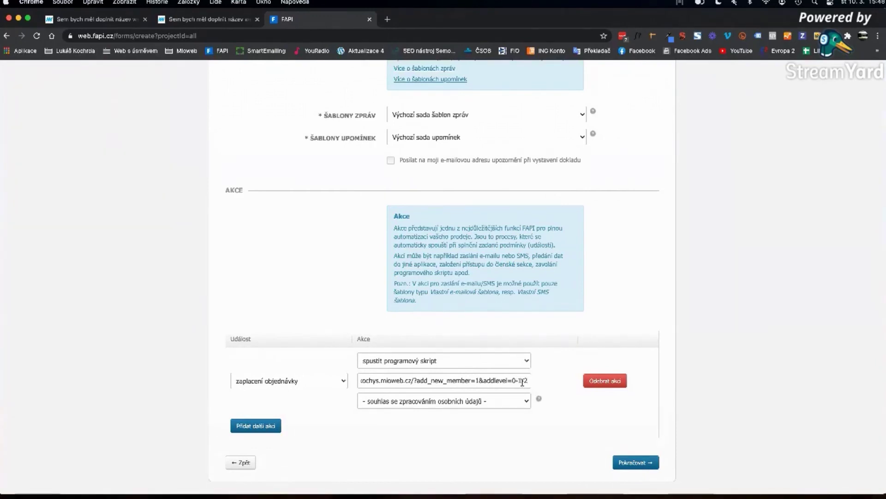
pyautogui.click(161, 18)
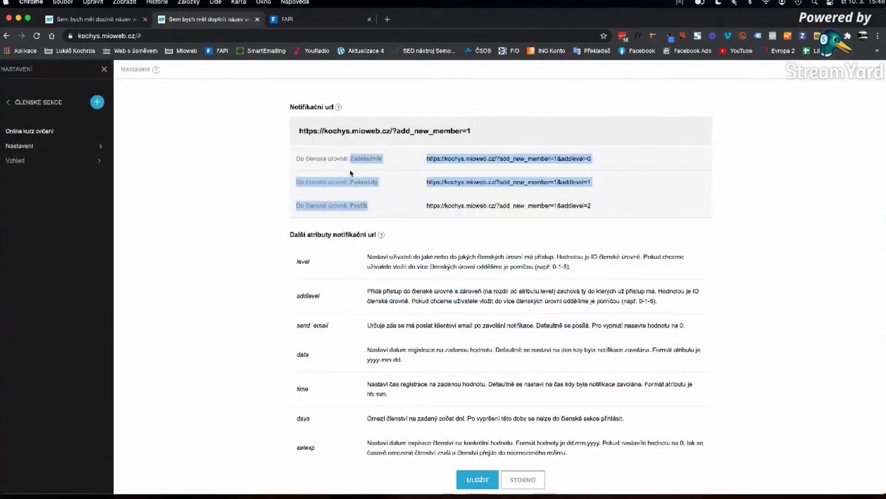
# - Back in FAPI, return to the Akce step and review the end of the script URL
pyautogui.click(300, 20)
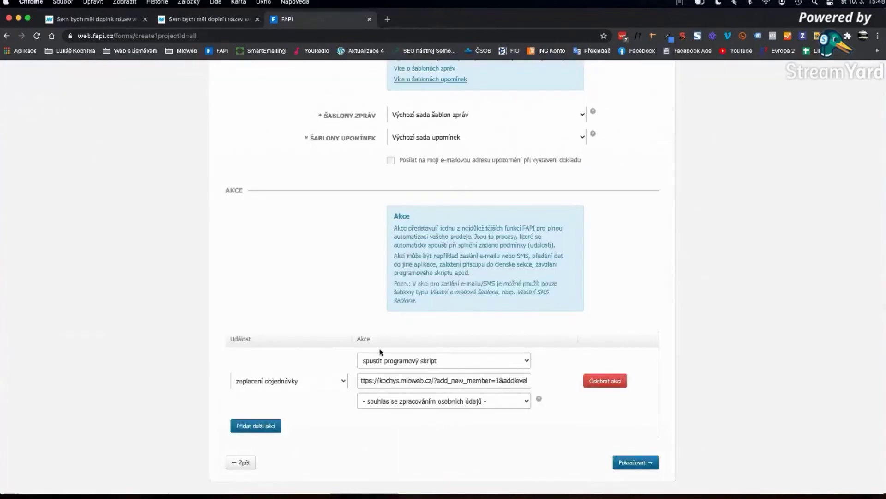
pyautogui.scroll(5, 535, 371)
pyautogui.scroll(-1, 532, 368)
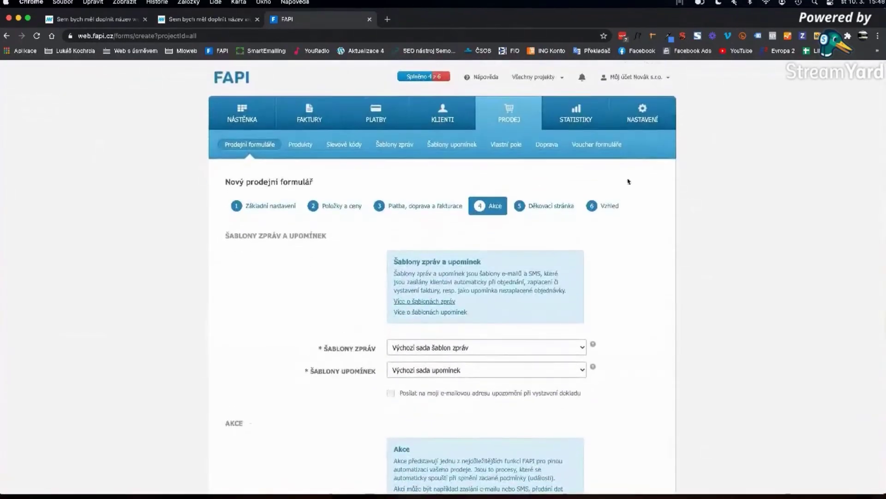
pyautogui.click(608, 206)
pyautogui.click(494, 206)
pyautogui.scroll(-5, 536, 326)
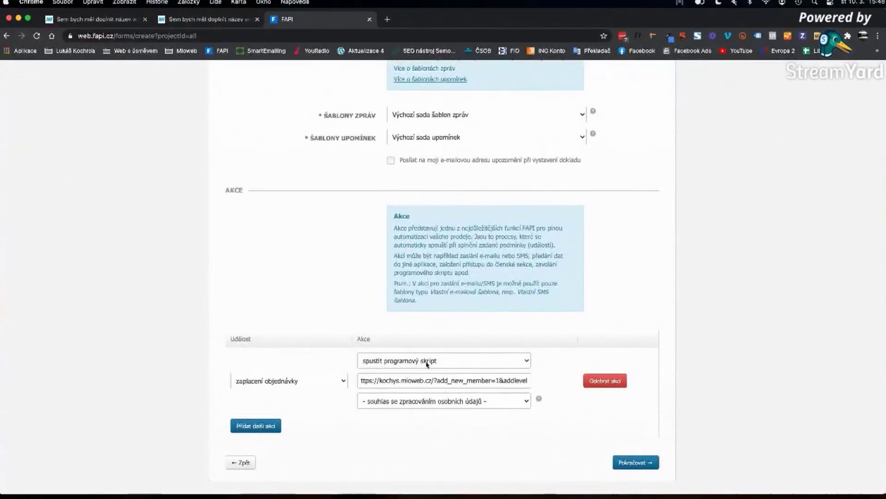
pyautogui.moveTo(404, 381); pyautogui.dragTo(528, 381)
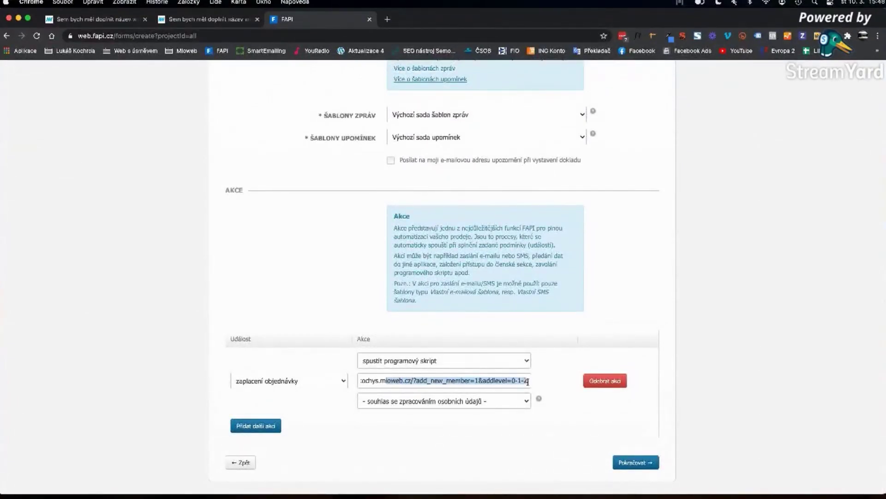
pyautogui.click(615, 307)
pyautogui.scroll(5, 617, 314)
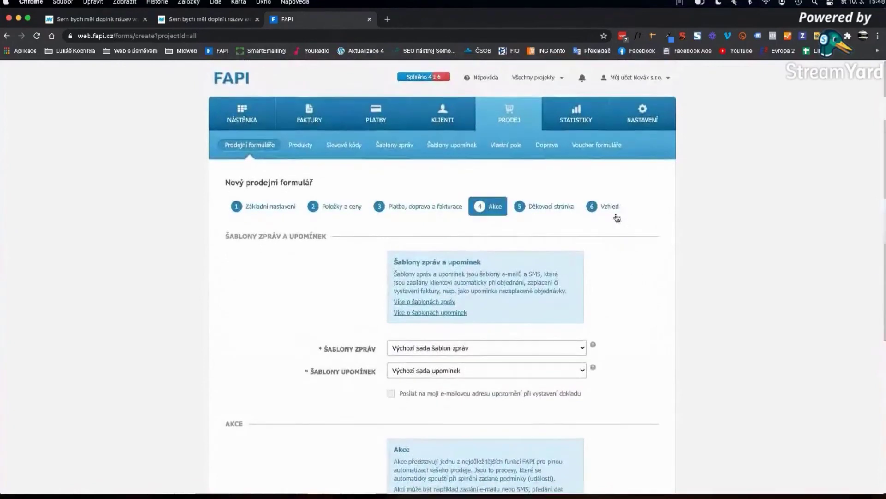
# - Open the Vzhled step and place the cursor in the Text informační povinnosti field
pyautogui.click(610, 212)
pyautogui.scroll(-15, 425, 415)
pyautogui.click(405, 215)
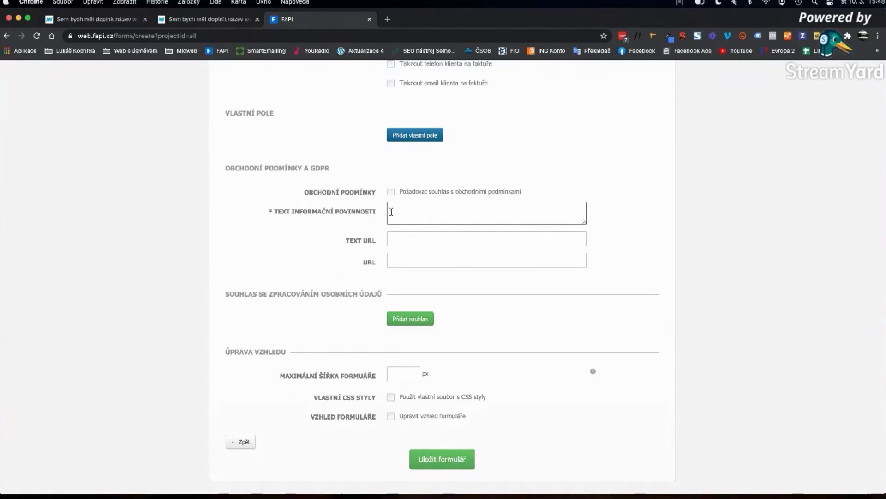
pyautogui.click(206, 19)
pyautogui.scroll(-3, 399, 282)
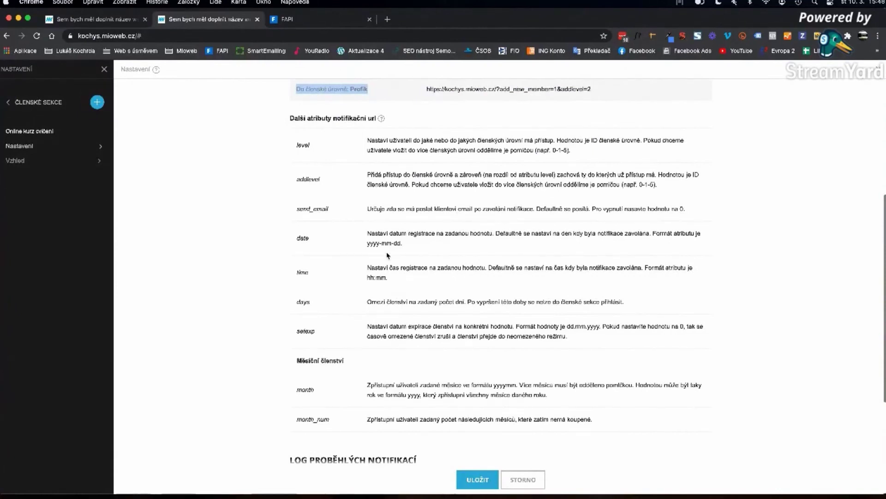
# - Find and highlight the send_email attribute among Mioweb's notification attributes
pyautogui.scroll(-1, 394, 253)
pyautogui.scroll(1, 394, 253)
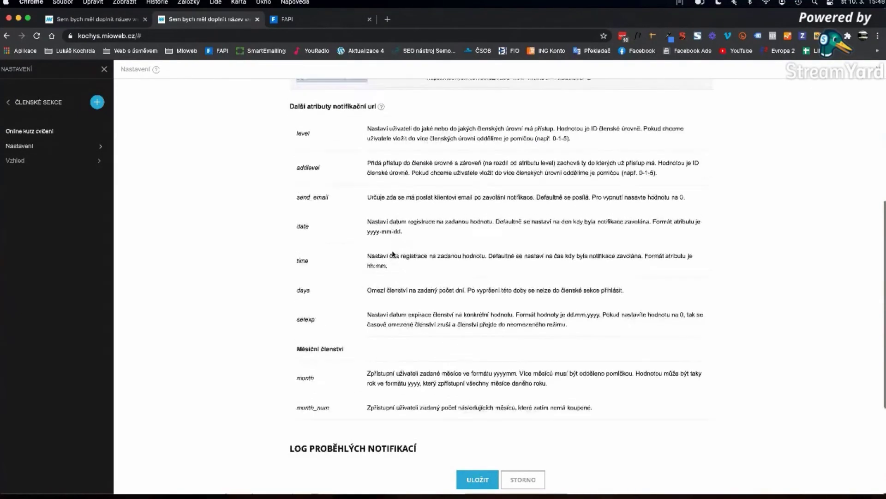
pyautogui.scroll(1, 392, 252)
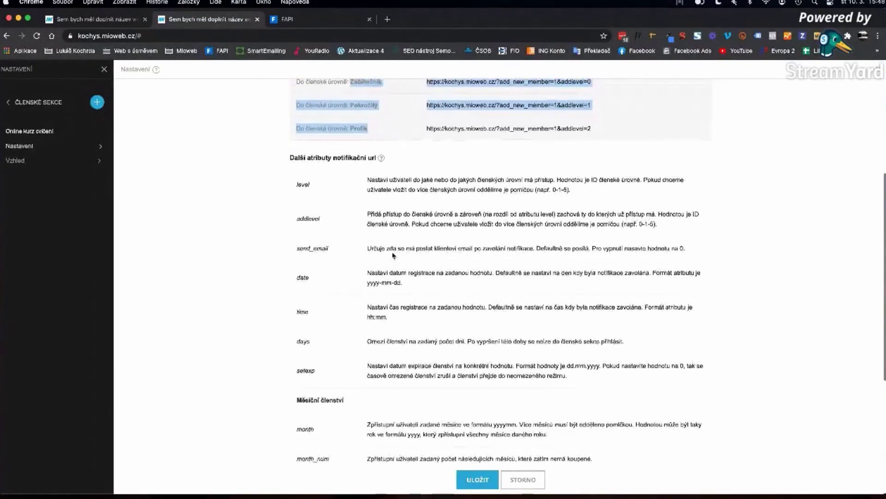
pyautogui.scroll(1, 529, 180)
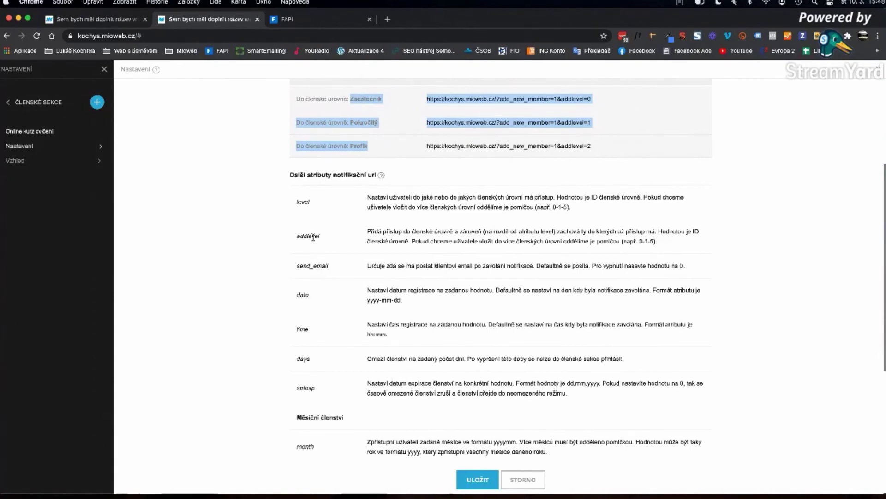
pyautogui.doubleClick(300, 268)
pyautogui.press('super+c')
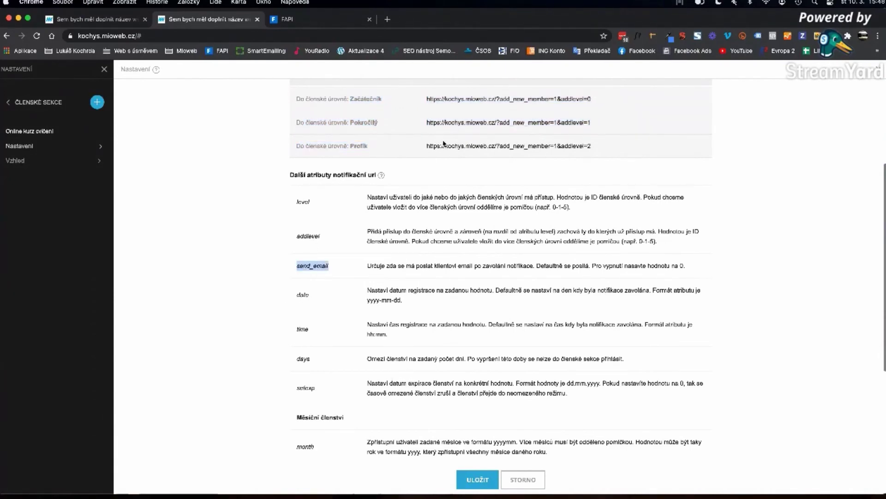
pyautogui.click(325, 19)
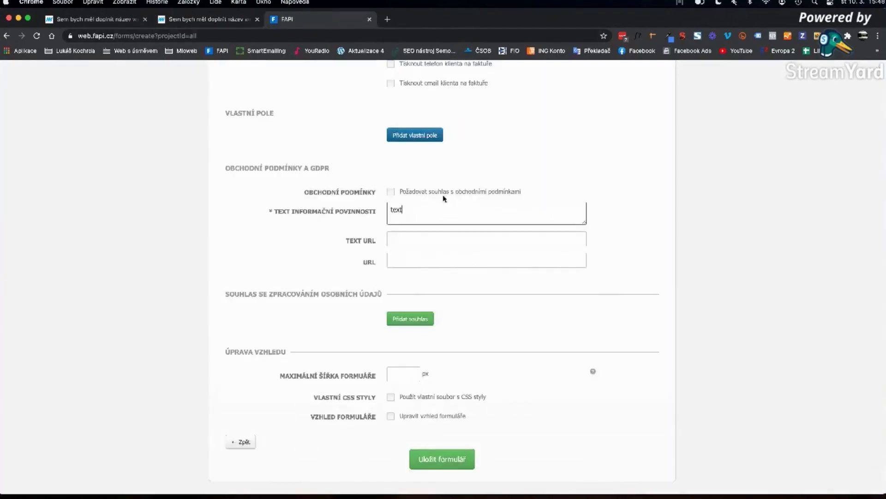
pyautogui.scroll(15, 451, 198)
pyautogui.click(491, 218)
pyautogui.scroll(-3, 477, 263)
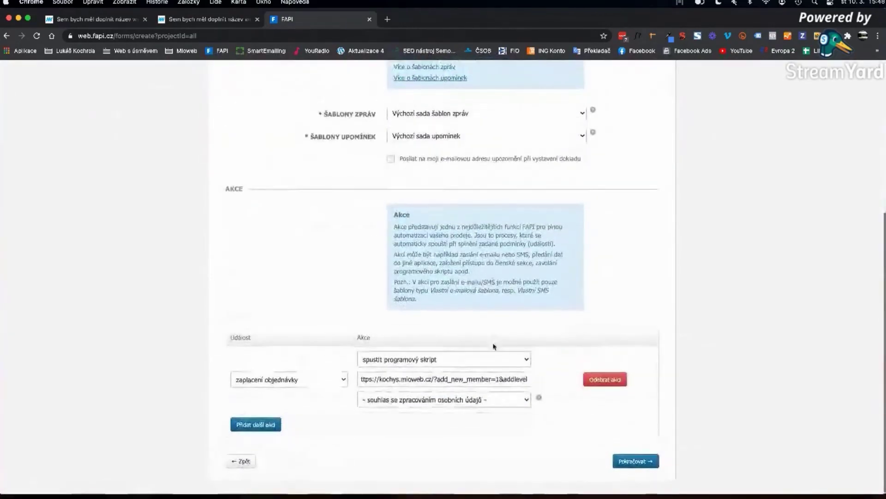
pyautogui.click(461, 380)
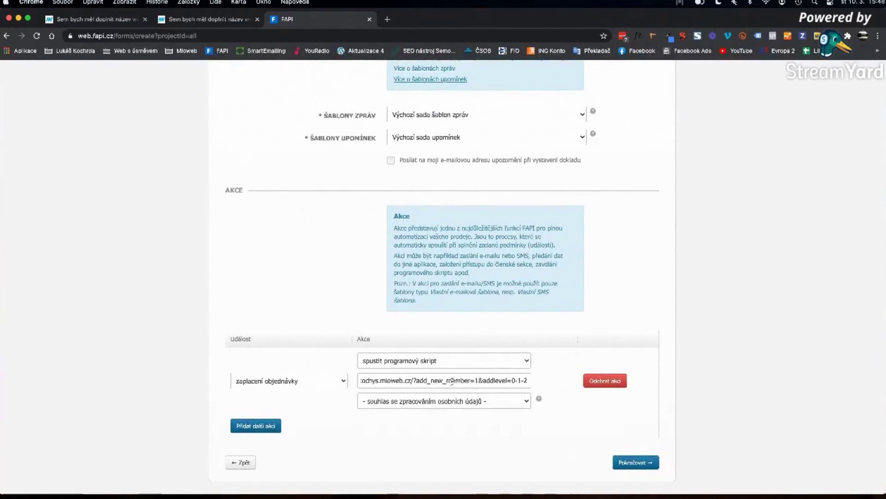
pyautogui.moveTo(416, 381); pyautogui.dragTo(527, 380)
pyautogui.click(482, 381)
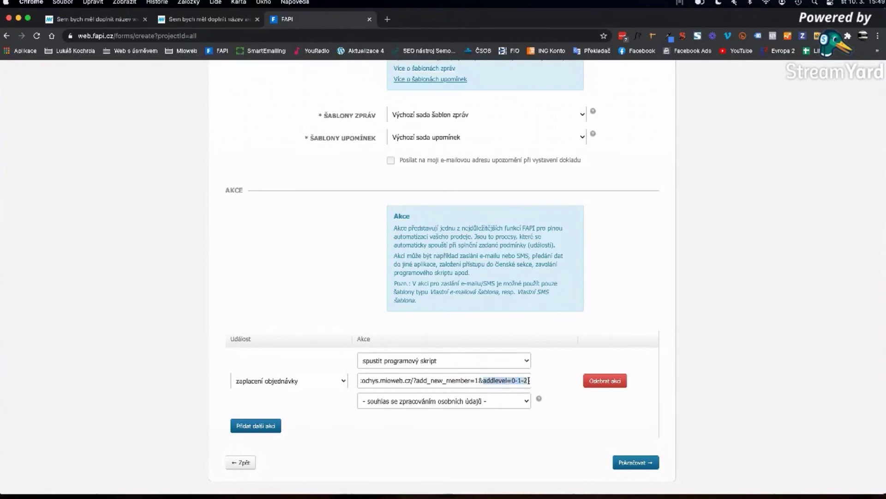
pyautogui.click(529, 381)
pyautogui.write('&')
pyautogui.press('super+v')
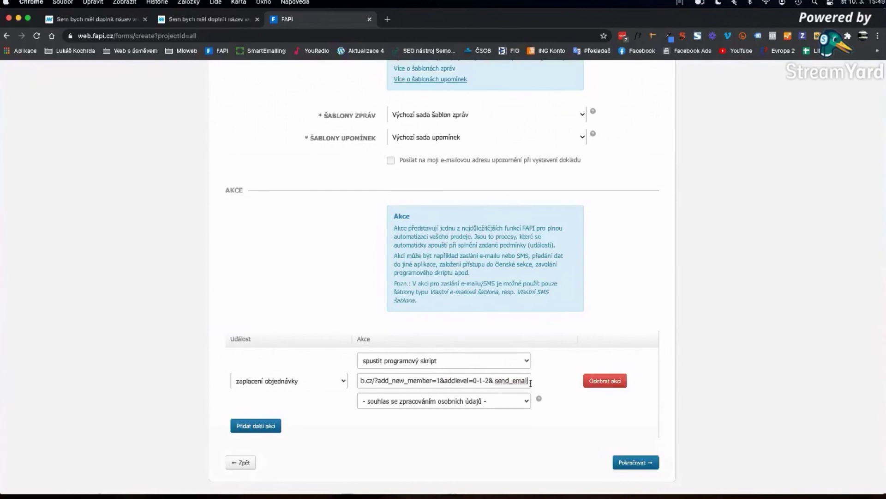
pyautogui.write('=0')
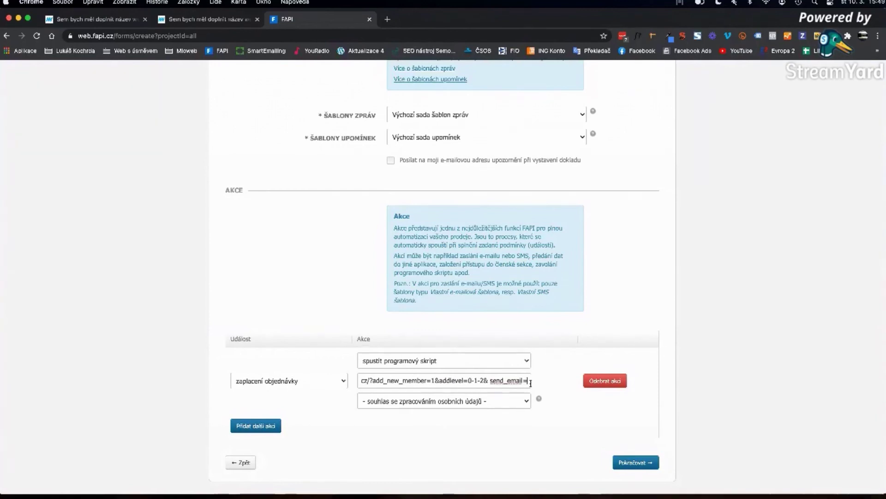
pyautogui.press('Left')
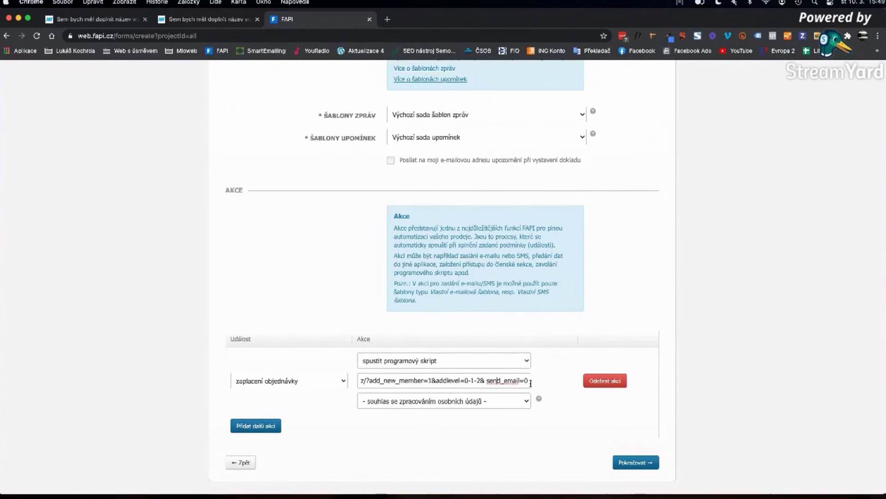
pyautogui.press('BackSpace')
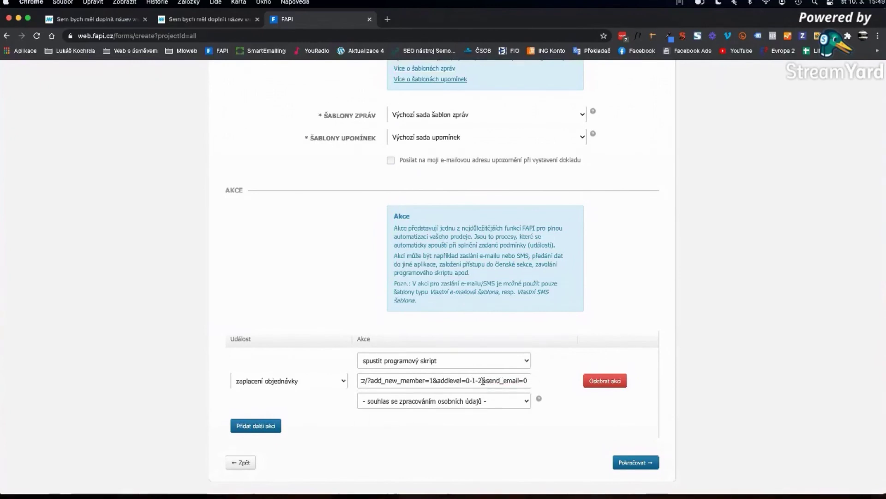
pyautogui.moveTo(482, 381); pyautogui.dragTo(582, 382)
pyautogui.press('BackSpace')
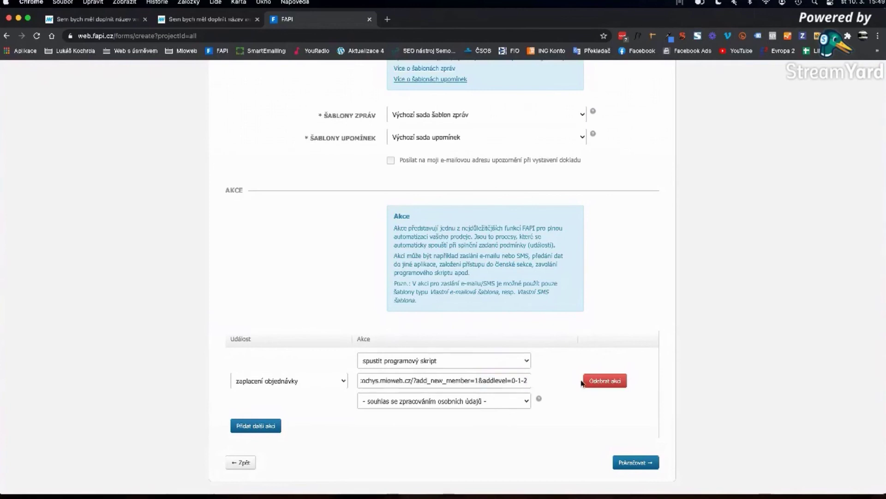
pyautogui.click(197, 20)
pyautogui.scroll(-3, 350, 368)
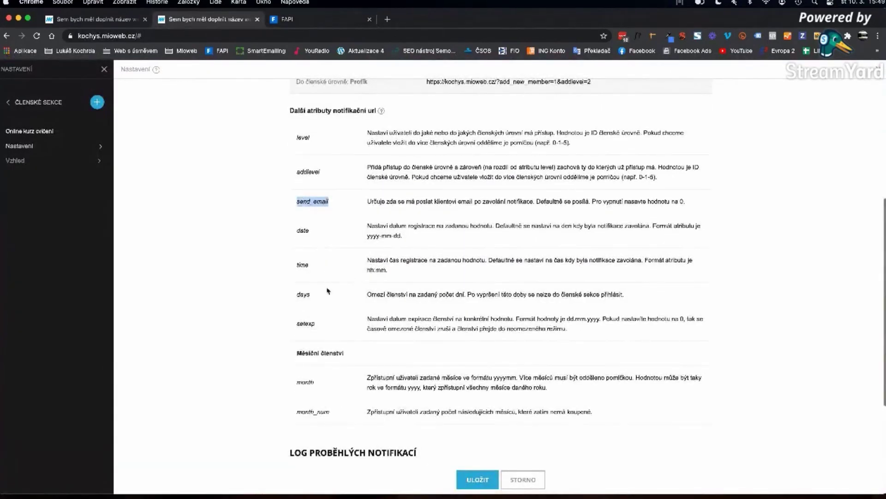
pyautogui.click(307, 21)
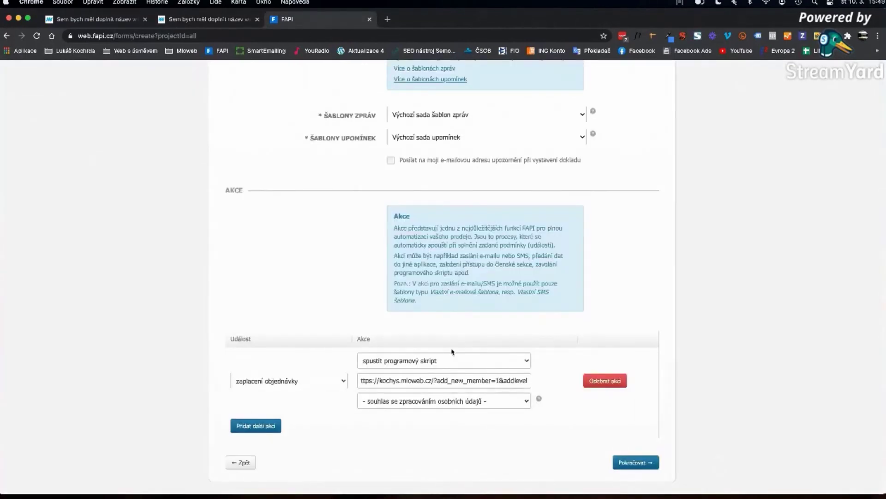
pyautogui.scroll(5, 495, 374)
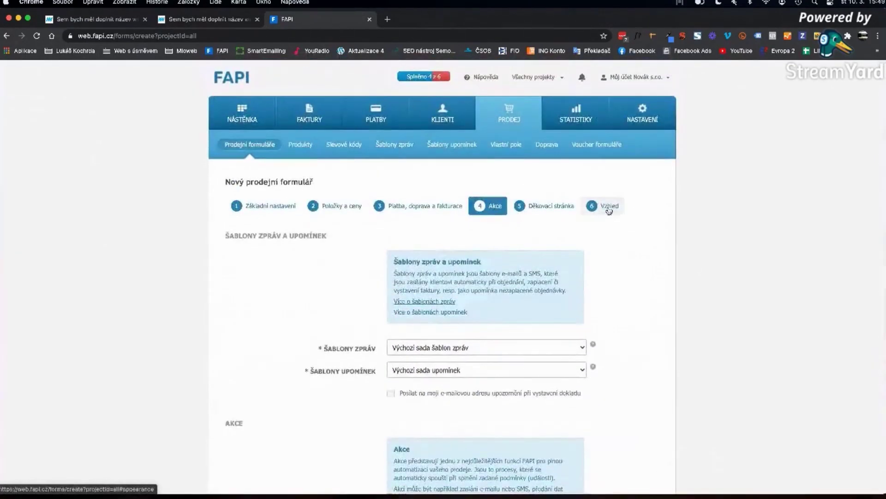
pyautogui.click(607, 206)
pyautogui.scroll(-8, 627, 281)
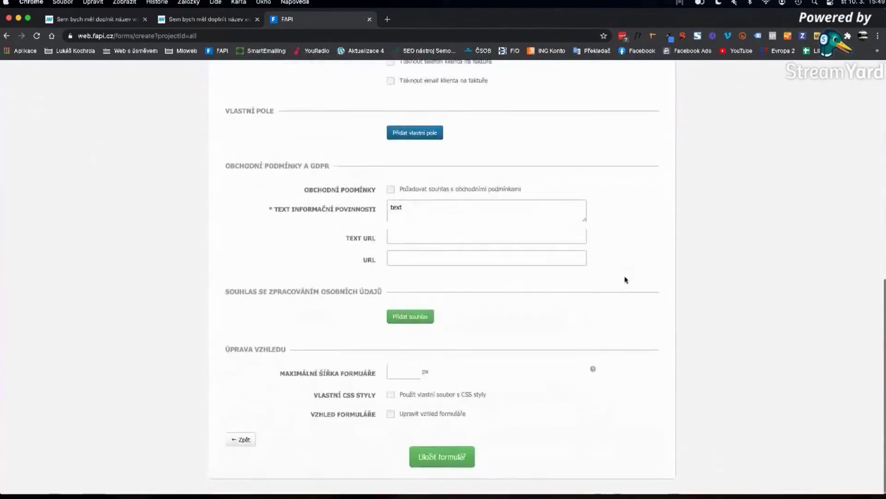
# - Try saving the form, dismiss the malformed script URL warning, and go back to Akce
pyautogui.click(458, 462)
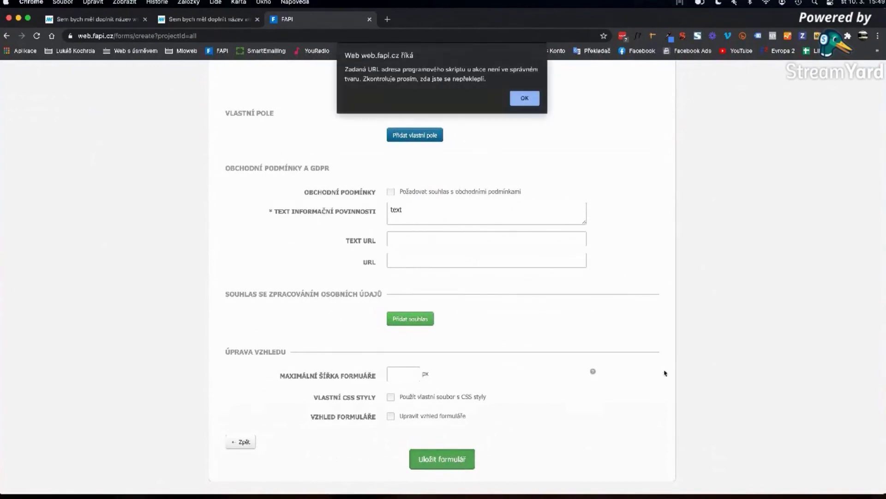
pyautogui.click(531, 100)
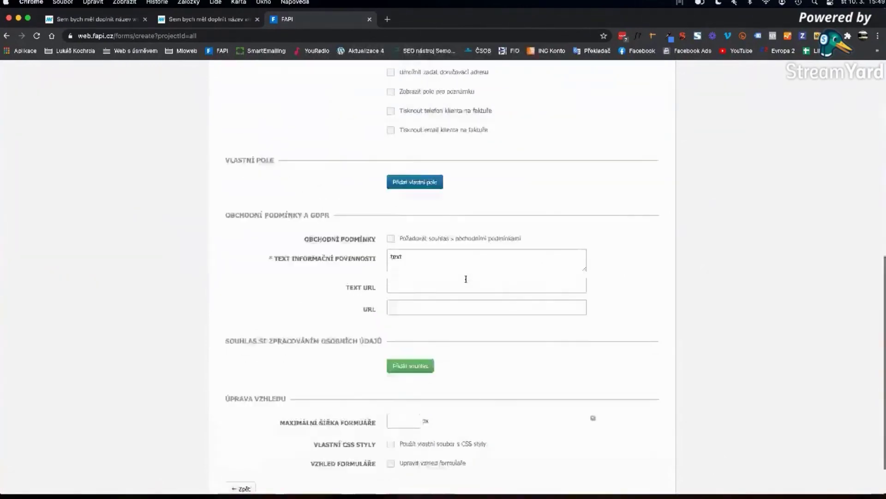
pyautogui.click(493, 211)
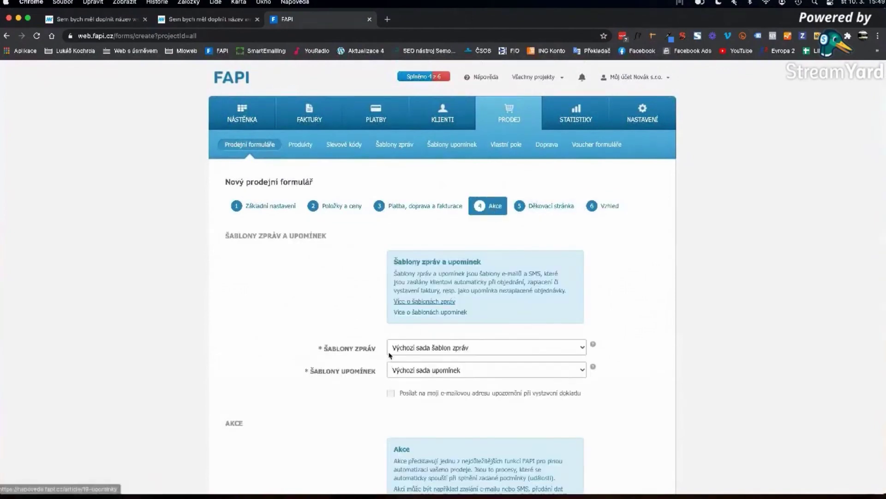
pyautogui.scroll(-5, 493, 212)
# - Inspect the script URL from end to start, then move on to the Vzhled step
pyautogui.click(515, 379)
pyautogui.press('End')
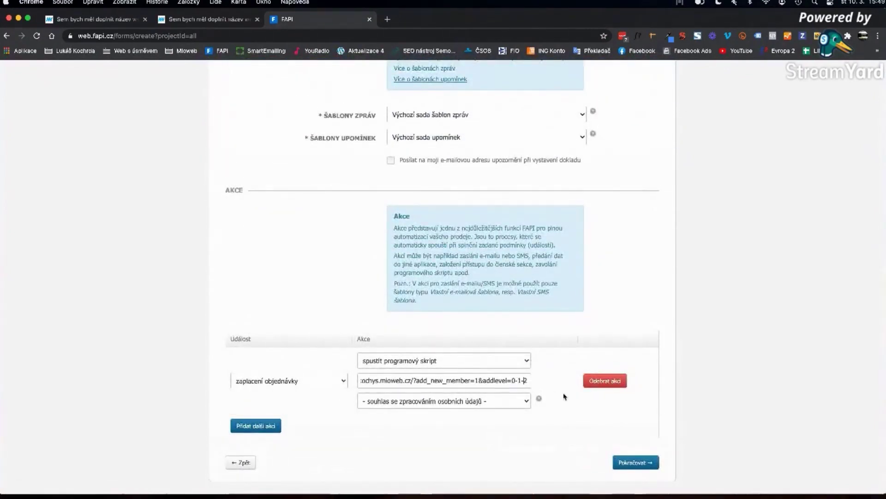
pyautogui.press('Home')
pyautogui.press('Left')
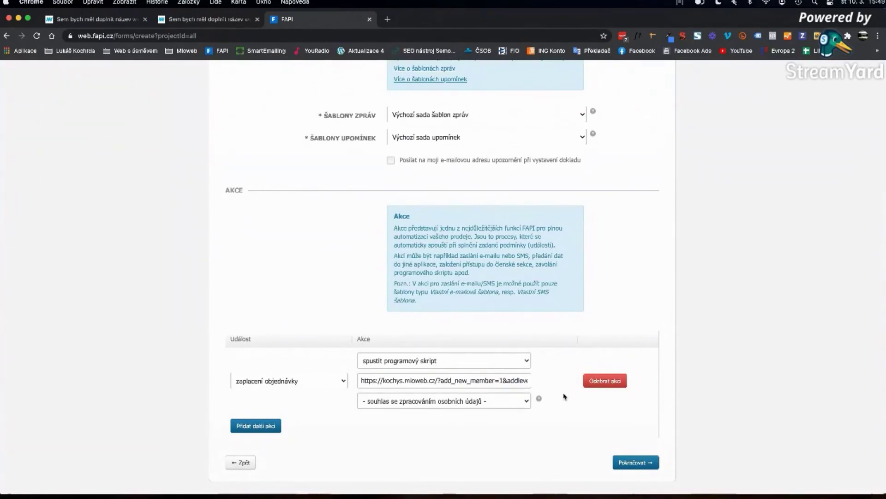
pyautogui.scroll(5, 589, 166)
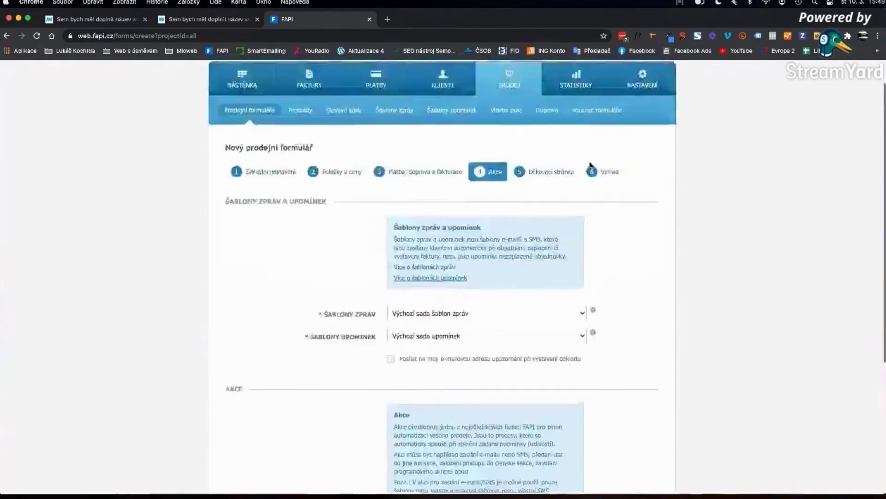
pyautogui.click(607, 206)
pyautogui.scroll(-20, 544, 316)
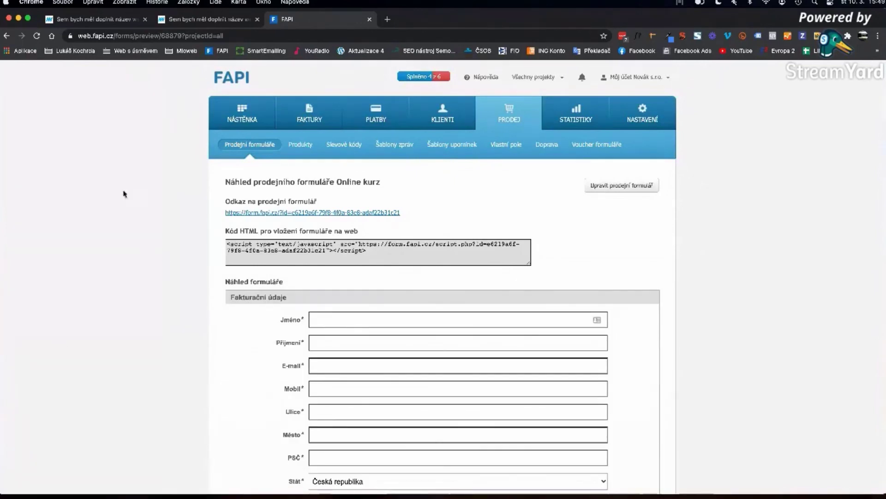
# - Cancel the Mioweb settings, reload the homepage without #, and follow OBJEDNAT KURZ to /objednavka/
pyautogui.click(212, 21)
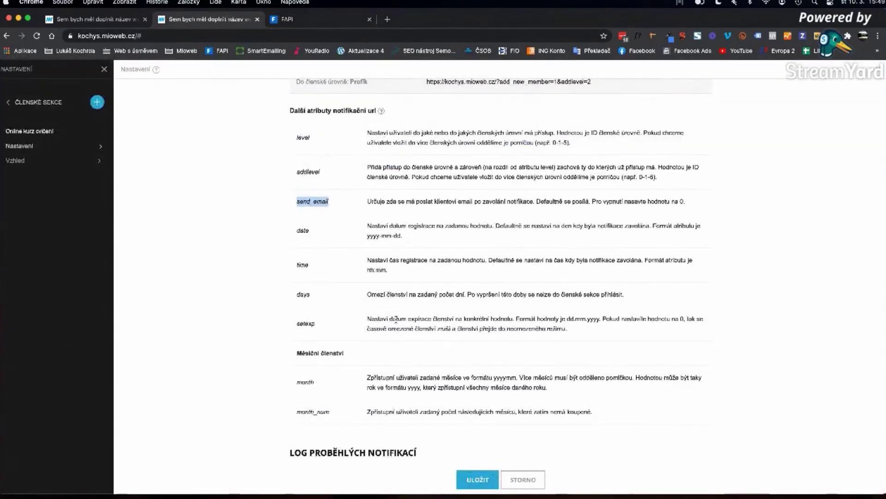
pyautogui.click(510, 485)
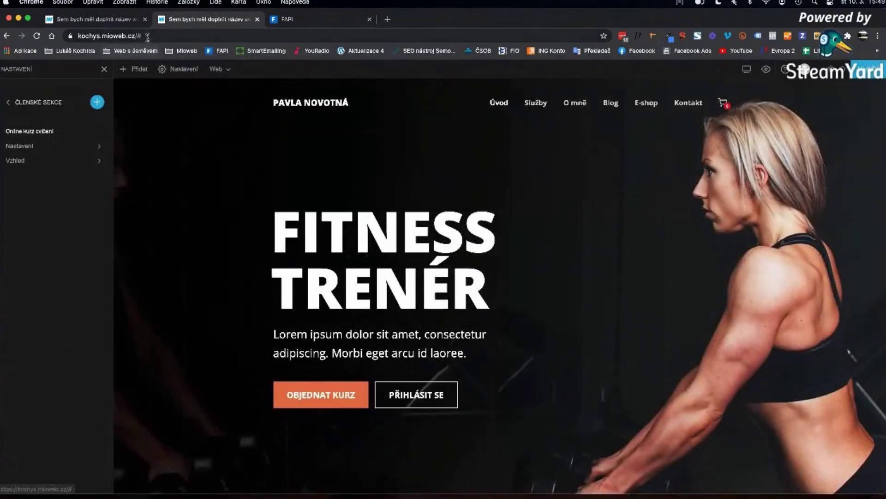
pyautogui.press('BackSpace')
pyautogui.press('Return')
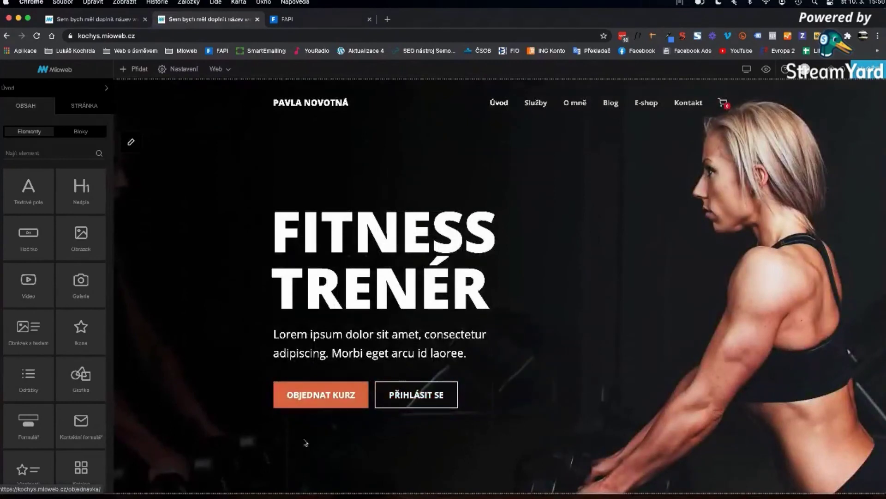
pyautogui.click(308, 397)
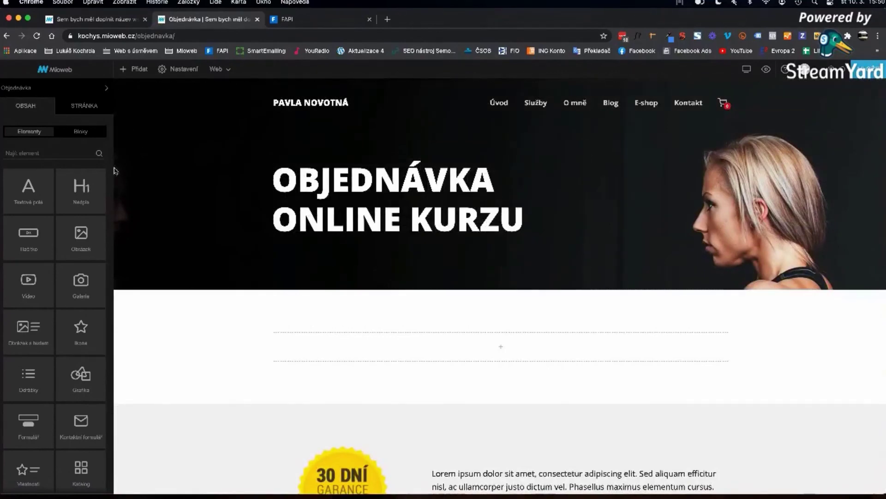
pyautogui.scroll(-5, 188, 234)
pyautogui.scroll(5, 188, 234)
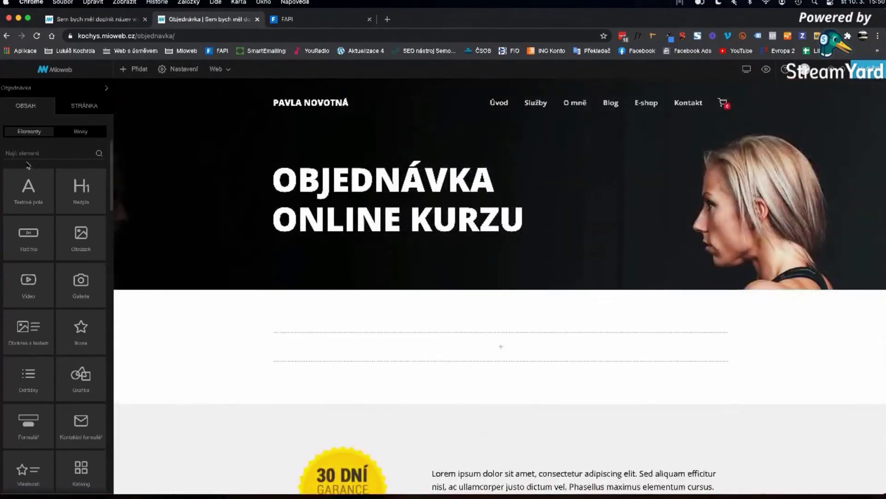
# - Drop a Prodejní formulář element into the order page's empty section using the FAPI Online kurz form
pyautogui.write('la')
pyautogui.moveTo(26, 185); pyautogui.dragTo(468, 361)
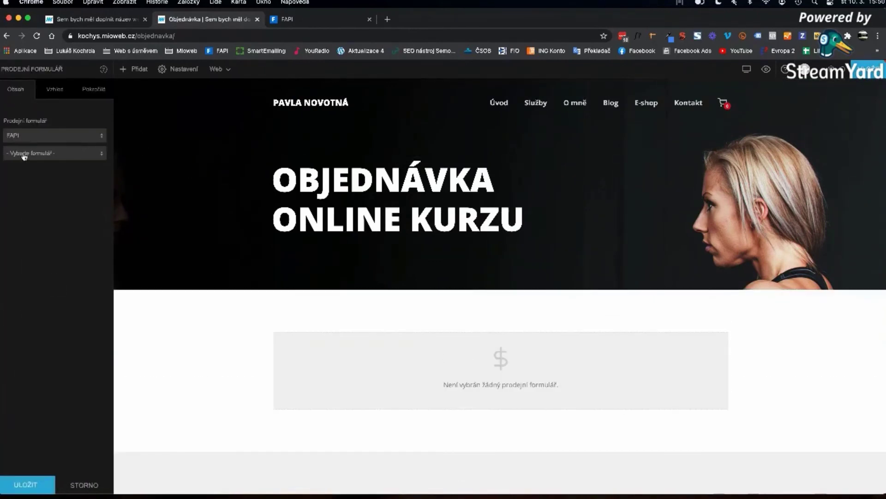
pyautogui.click(23, 155)
pyautogui.click(23, 163)
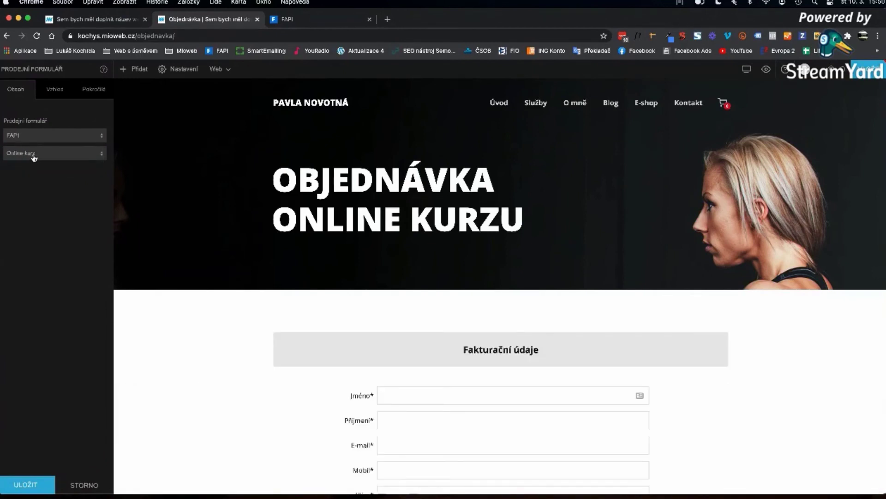
# - Narrow the form's maximum width to 665 and pick a form style without the grey header
pyautogui.click(80, 89)
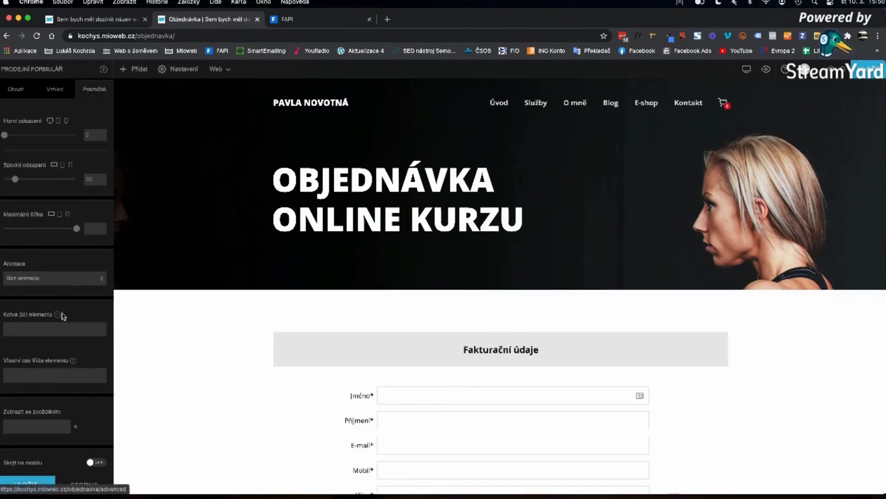
pyautogui.moveTo(76, 231); pyautogui.dragTo(48, 229)
pyautogui.click(54, 89)
pyautogui.click(54, 172)
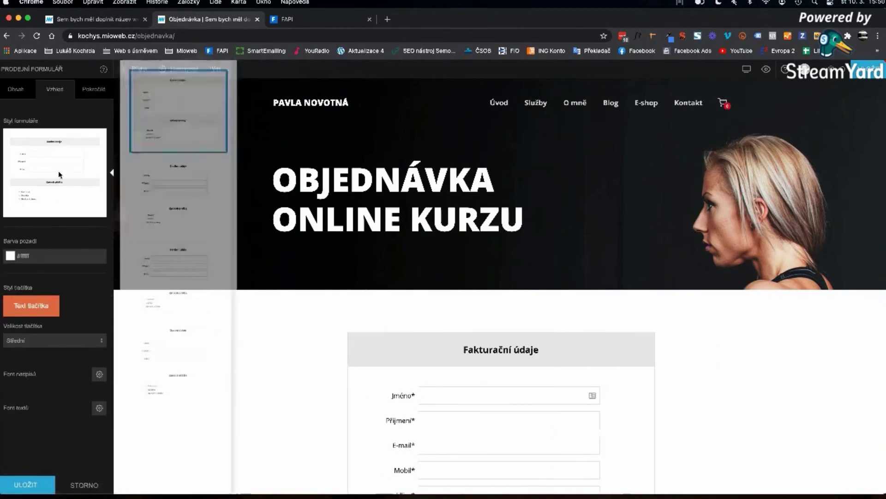
pyautogui.click(173, 110)
pyautogui.click(812, 342)
# - Save the order page and return to the FITNESS TRENÉR homepage via the logo
pyautogui.scroll(-10, 811, 334)
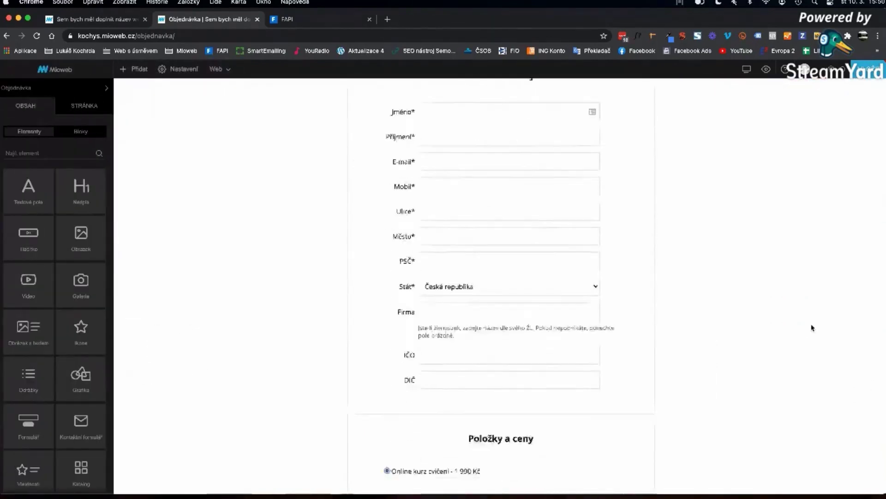
pyautogui.scroll(10, 812, 328)
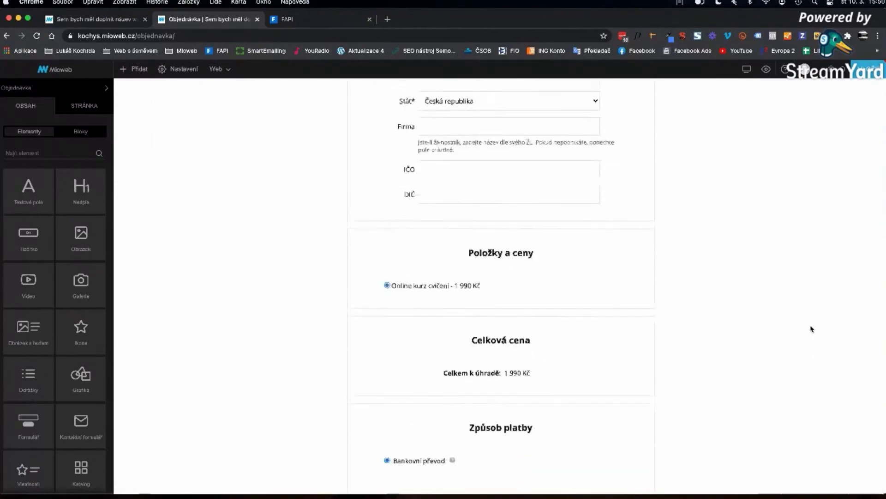
pyautogui.scroll(-5, 812, 329)
pyautogui.scroll(-7, 812, 328)
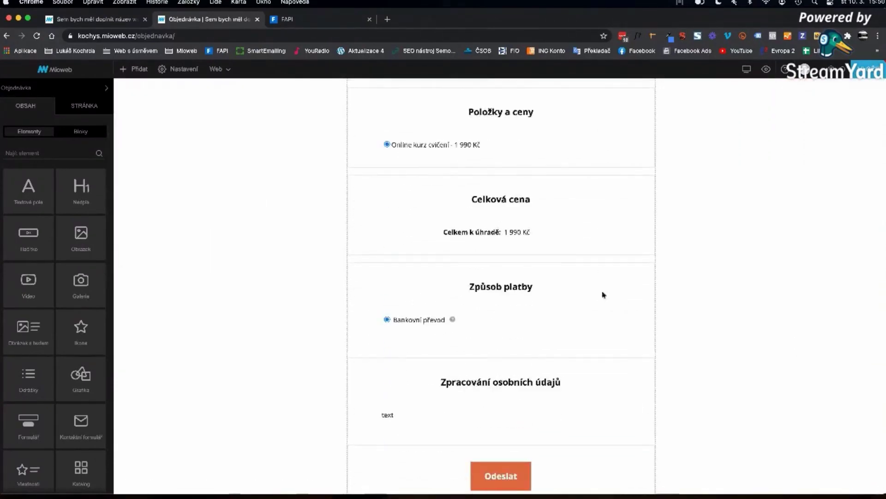
pyautogui.scroll(-5, 477, 260)
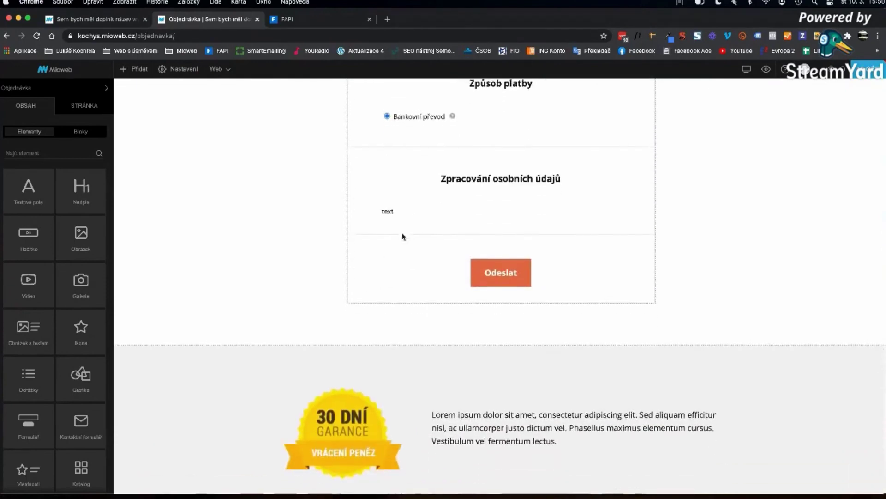
pyautogui.click(491, 200)
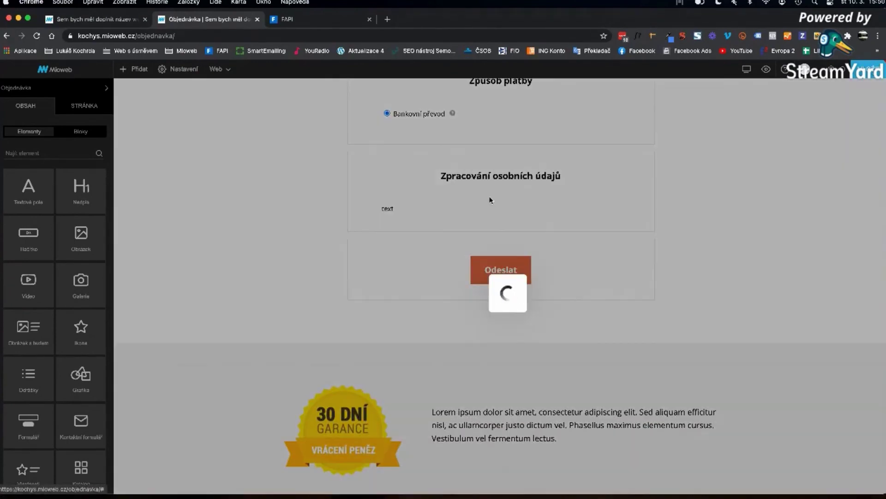
pyautogui.scroll(10, 260, 167)
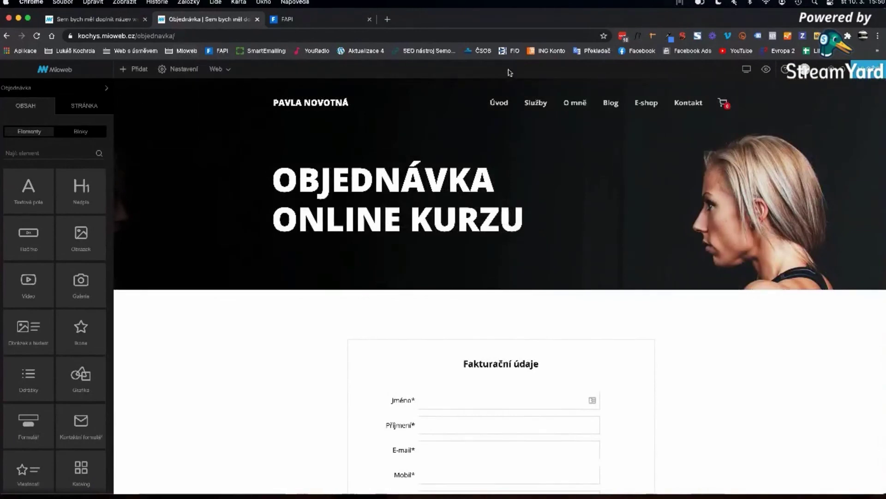
pyautogui.click(327, 107)
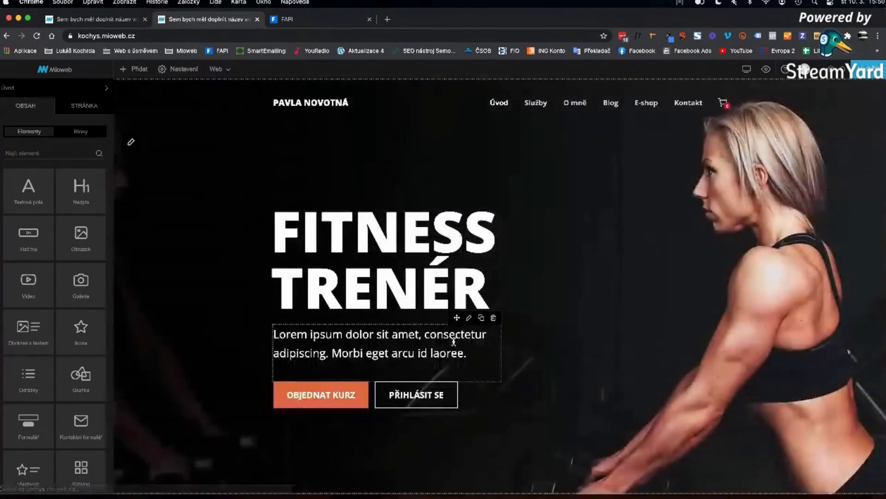
# - Point the homepage's PŘIHLÁSIT SE button (Dvojtlačítko) to the Nástěnku page instead of the login URL
pyautogui.click(538, 374)
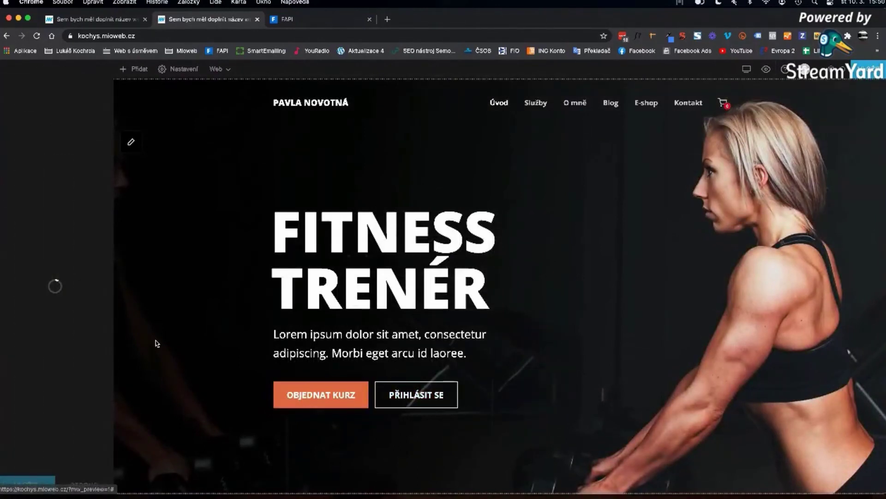
pyautogui.click(55, 89)
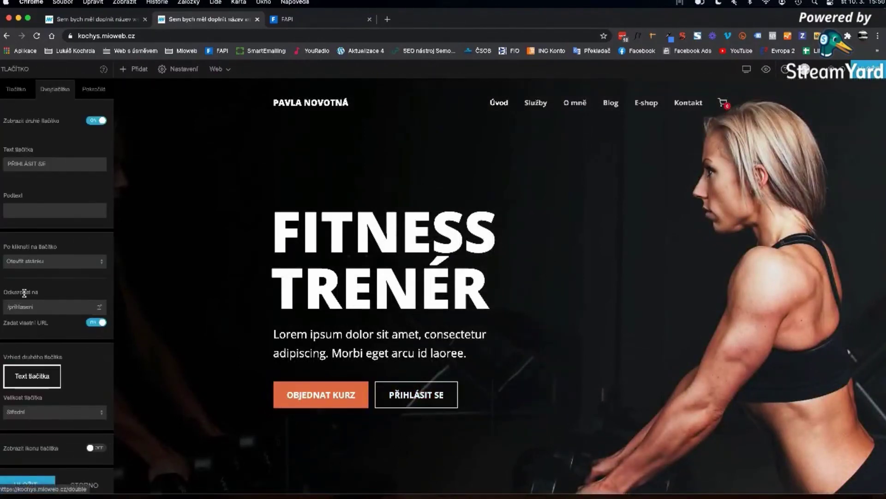
pyautogui.click(99, 308)
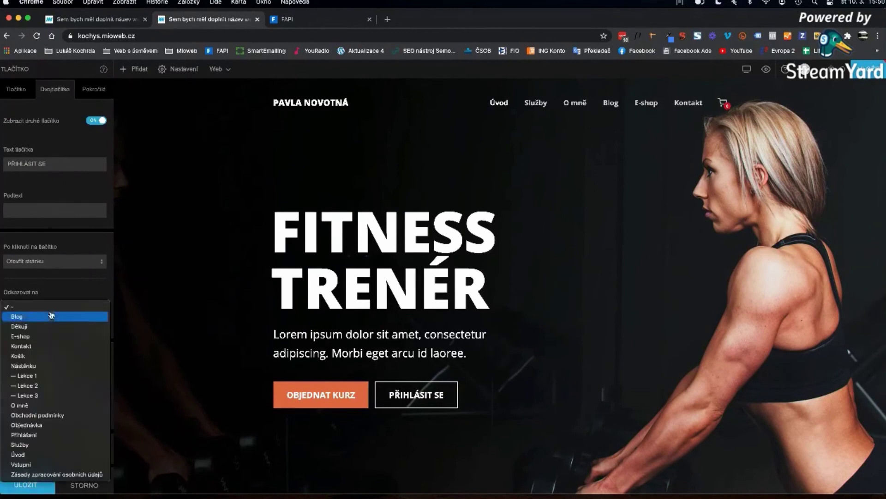
pyautogui.click(31, 366)
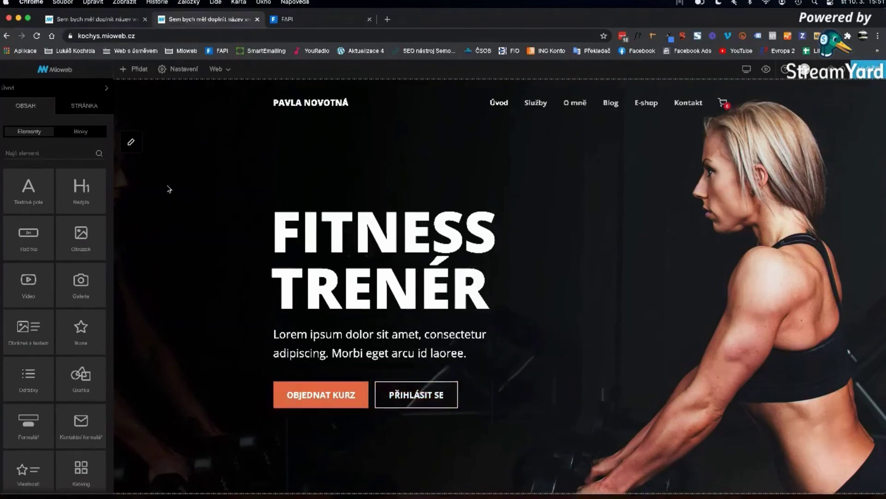
pyautogui.press('super+grave')
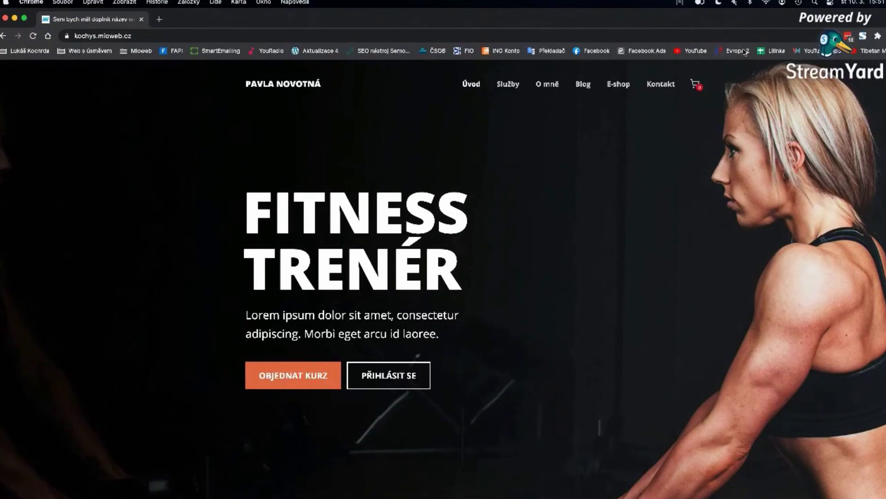
# - In a maximized private window, open the order page from the OBJEDNAT KURZ button
pyautogui.doubleClick(709, 16)
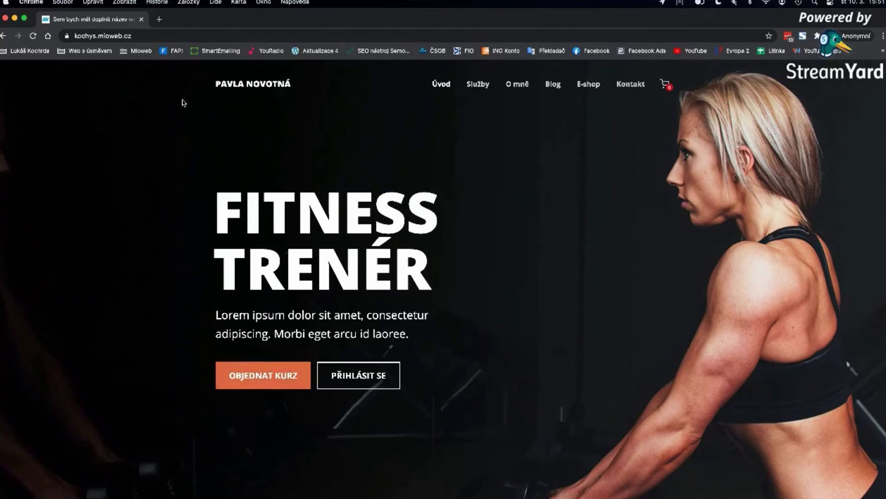
pyautogui.click(296, 376)
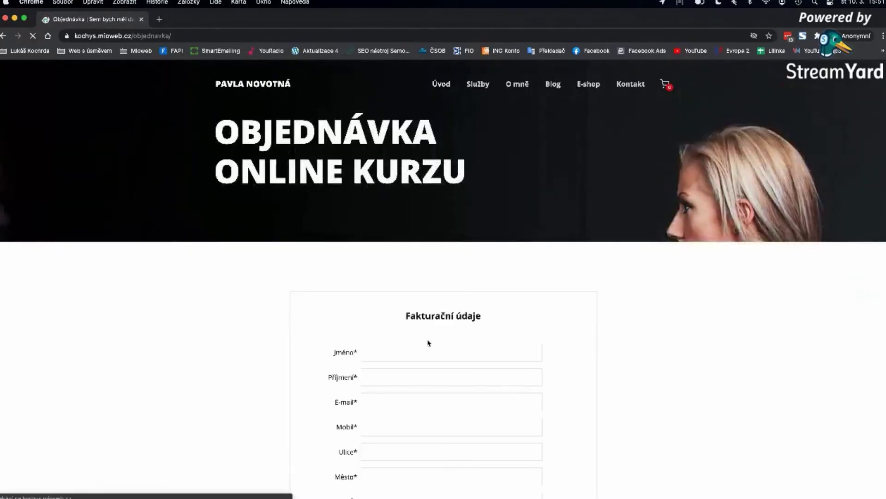
pyautogui.scroll(-4, 427, 333)
# - Fill the order form with dummy 'test' data, a placeholder phone, street, city and postcode 12345, and submit
pyautogui.click(371, 174)
pyautogui.write('test')
pyautogui.press('Tab')
pyautogui.press('Tab')
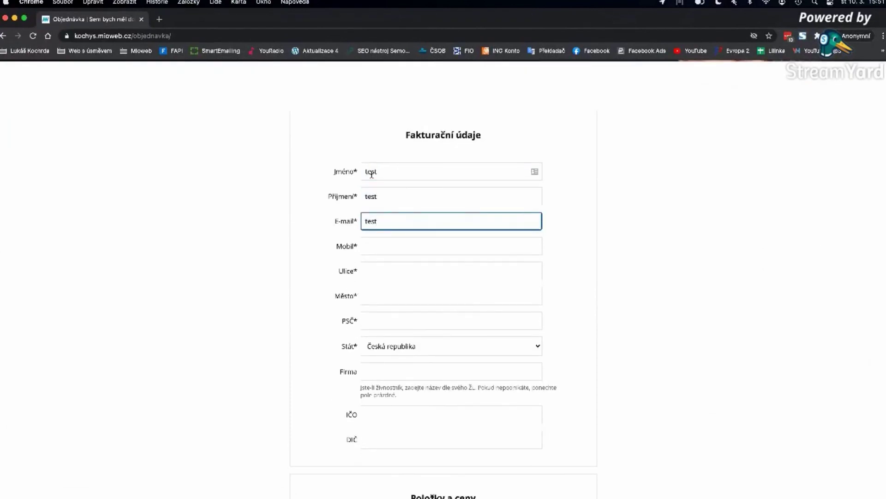
pyautogui.press('Tab')
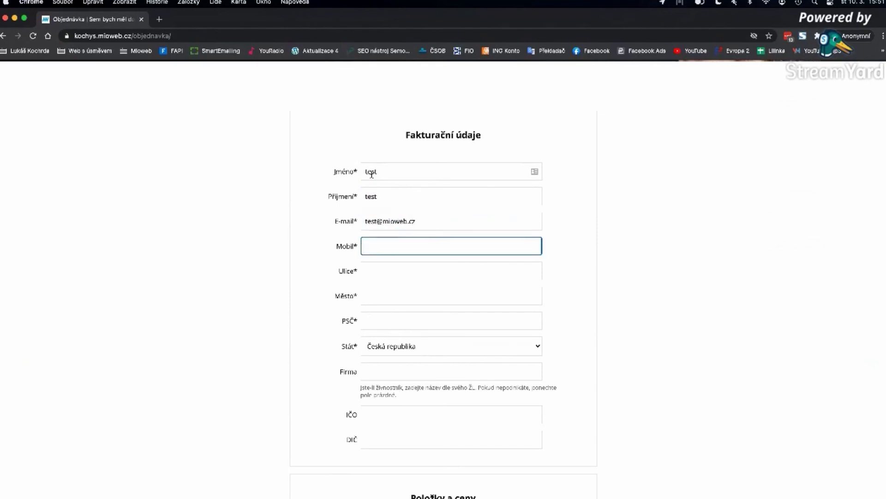
pyautogui.write('1234564789')
pyautogui.press('Tab')
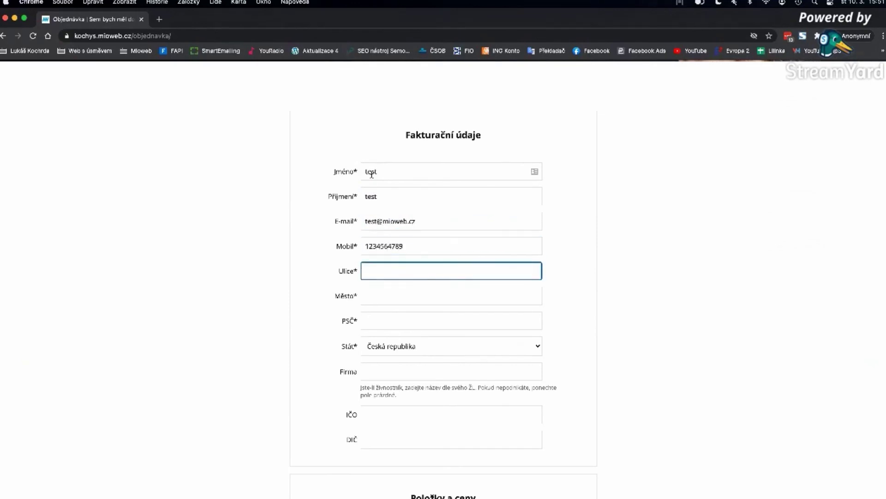
pyautogui.write('test 123')
pyautogui.press('Tab')
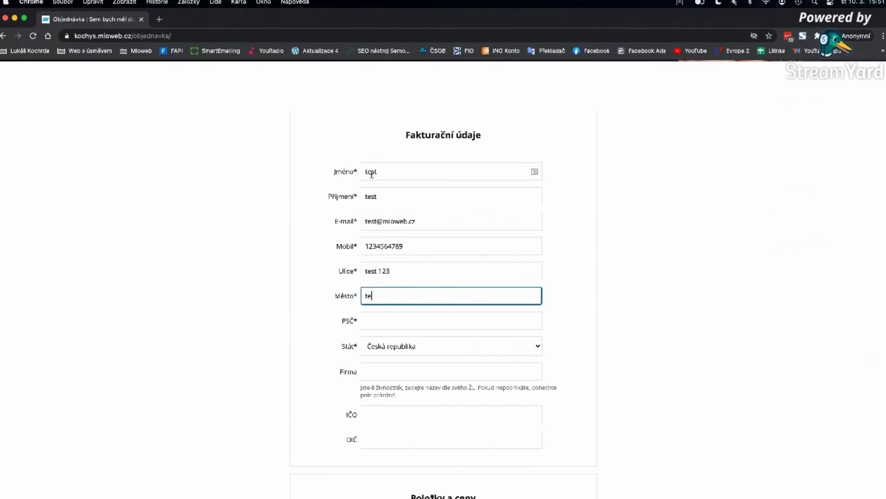
pyautogui.write('test')
pyautogui.press('Tab')
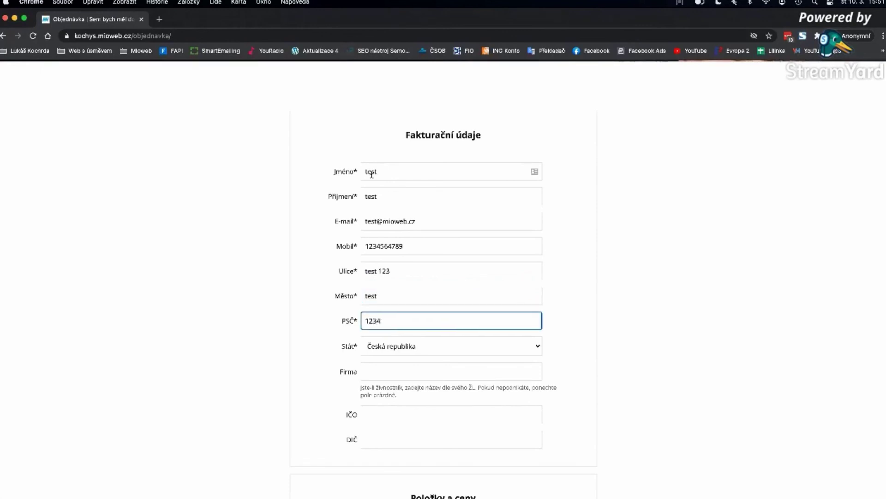
pyautogui.write('12345')
pyautogui.scroll(-15, 372, 174)
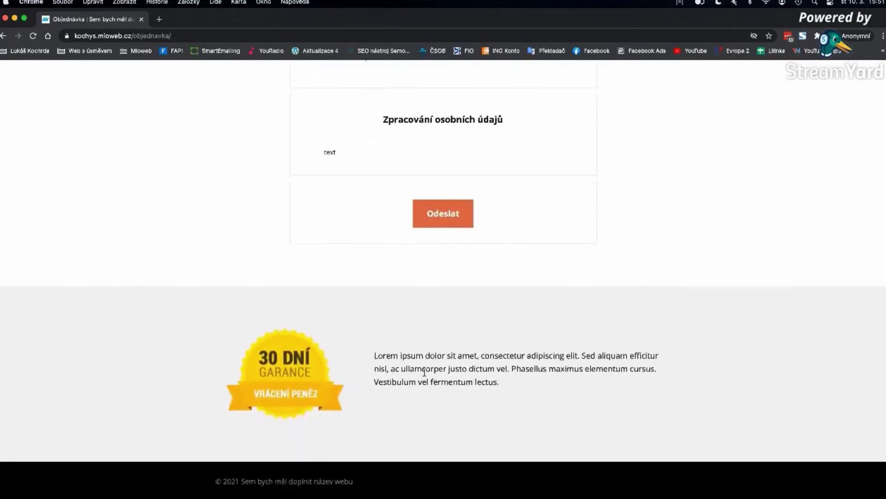
pyautogui.click(443, 219)
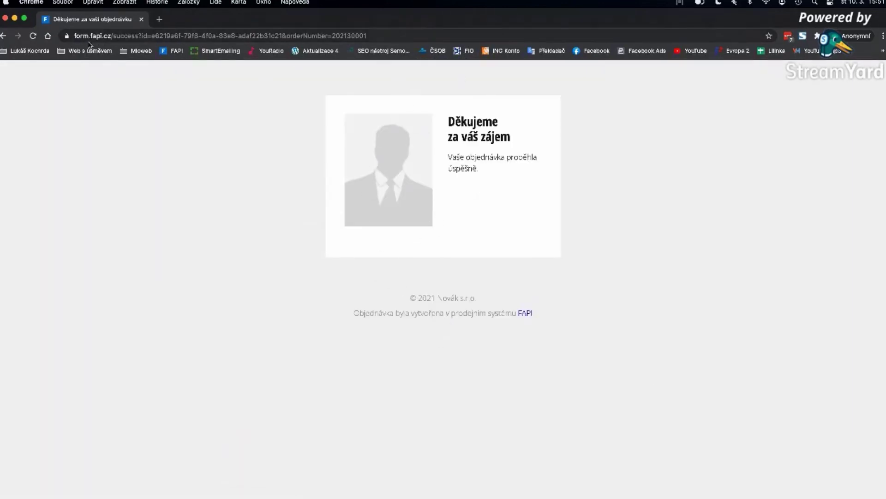
# - Load the live site homepage in the thank-you window, then switch back to the editor window
pyautogui.press('super+w')
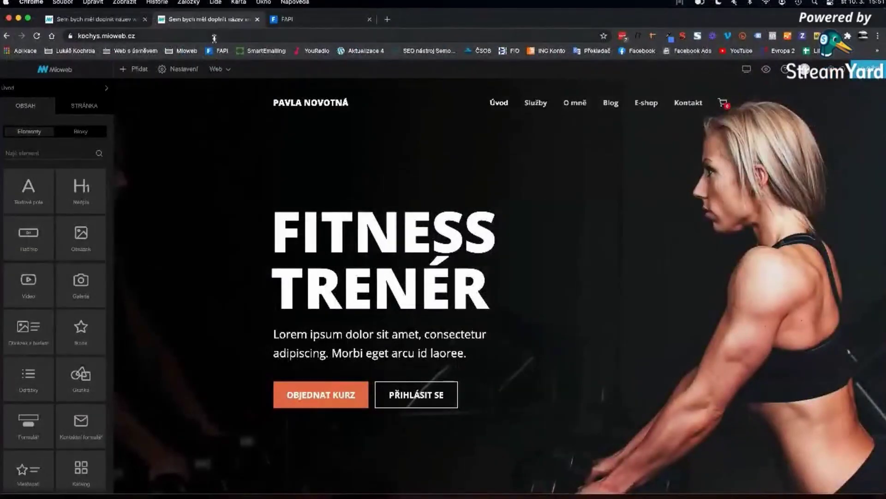
pyautogui.press('super+grave')
pyautogui.click(217, 36)
pyautogui.write('https://kochys.mioweb.cz/')
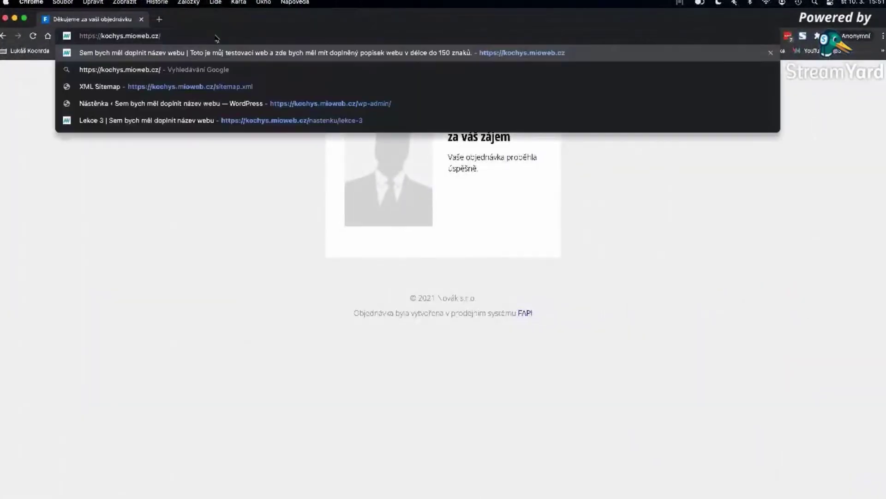
pyautogui.press('Return')
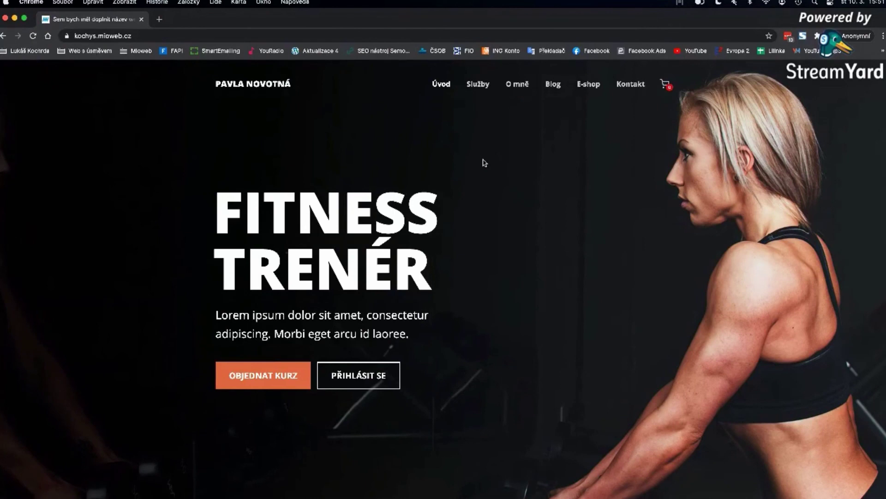
pyautogui.press('super+grave')
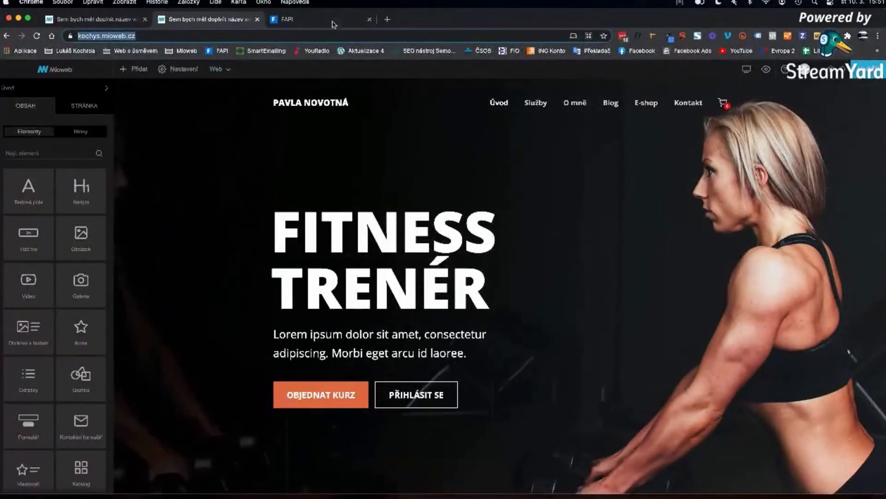
# - Open the FAPI invoices overview (FAKTURY)
pyautogui.click(317, 22)
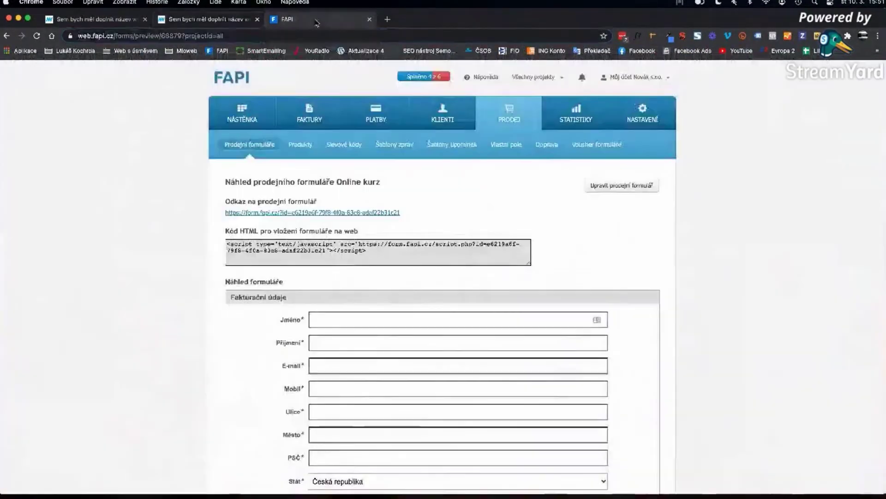
pyautogui.click(321, 116)
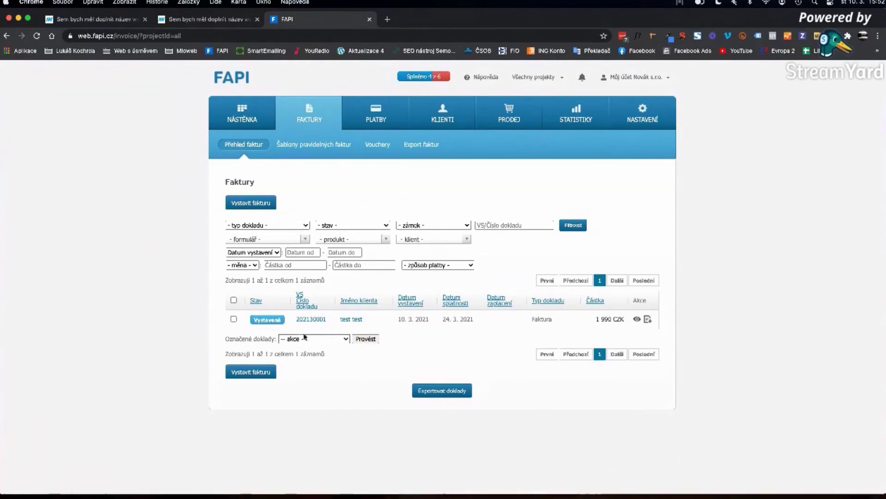
pyautogui.click(211, 24)
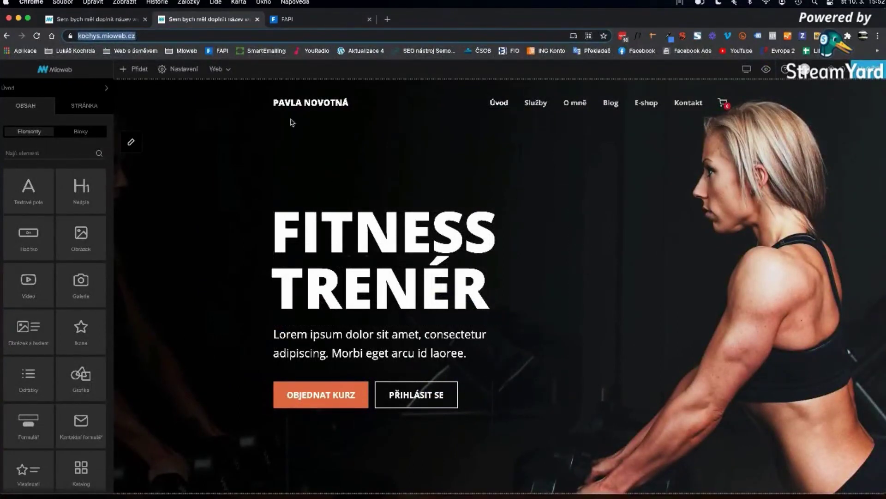
pyautogui.click(297, 23)
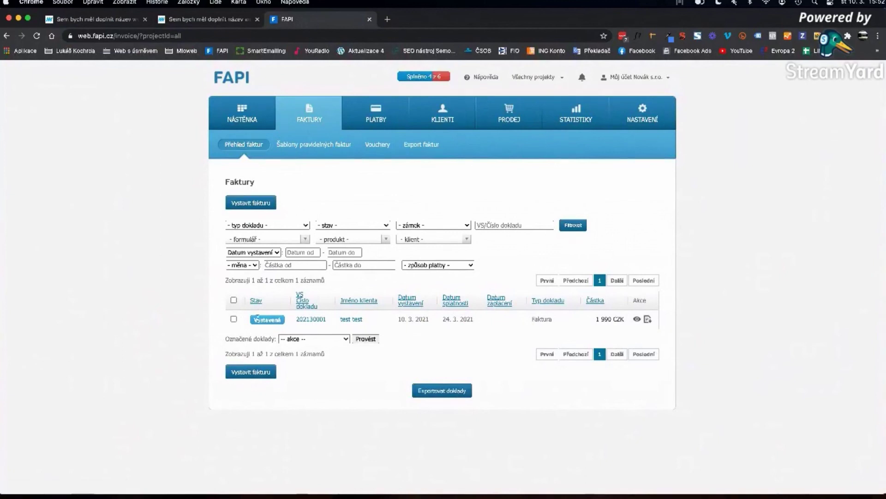
# - Tick invoice 202130001 and apply 'Označit jako zaplacené' with Provést
pyautogui.click(315, 340)
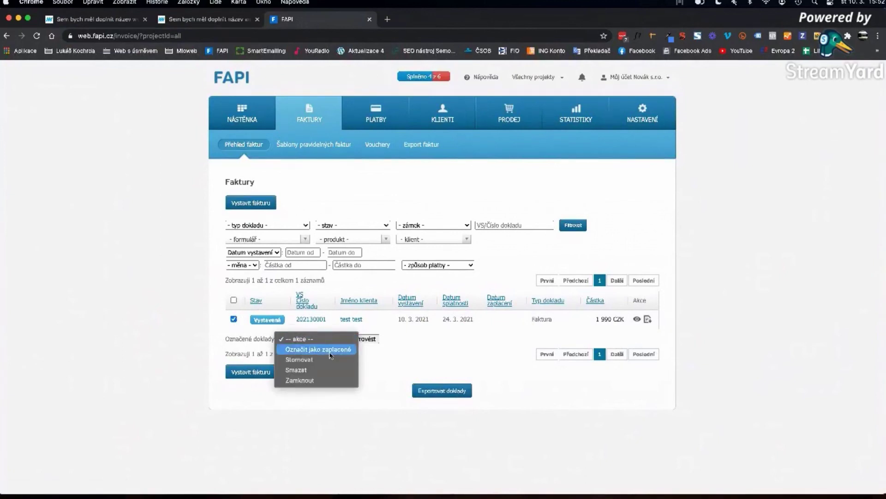
pyautogui.click(317, 347)
pyautogui.click(365, 340)
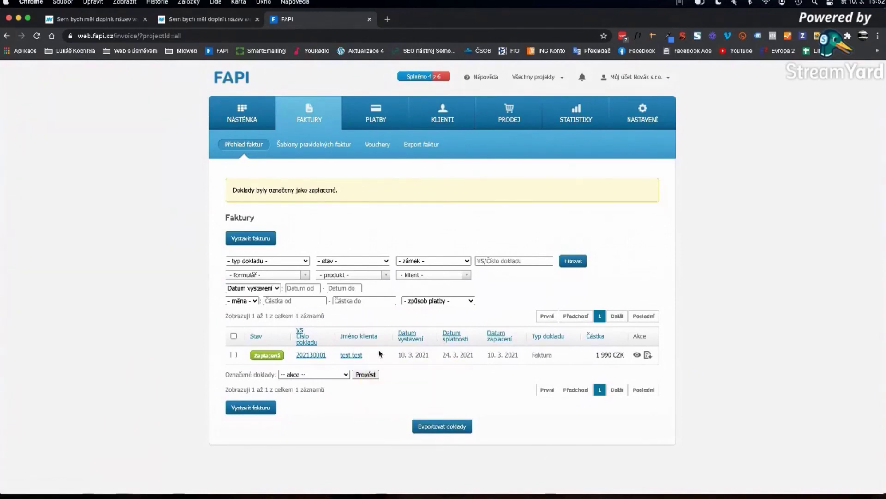
pyautogui.moveTo(354, 358)
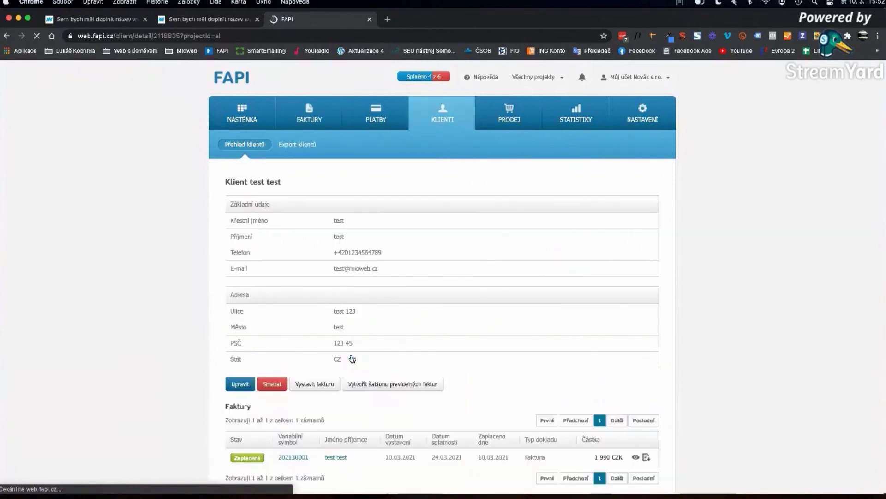
# - Open invoice 202130001's detail and expand the payment-script history entry showing its called URL and 200 OK
pyautogui.scroll(-3, 295, 374)
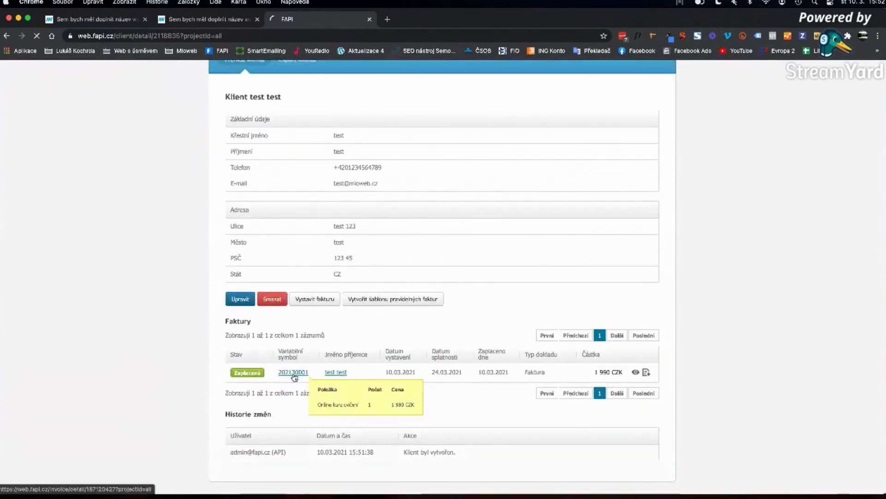
pyautogui.click(295, 373)
pyautogui.scroll(-6, 314, 374)
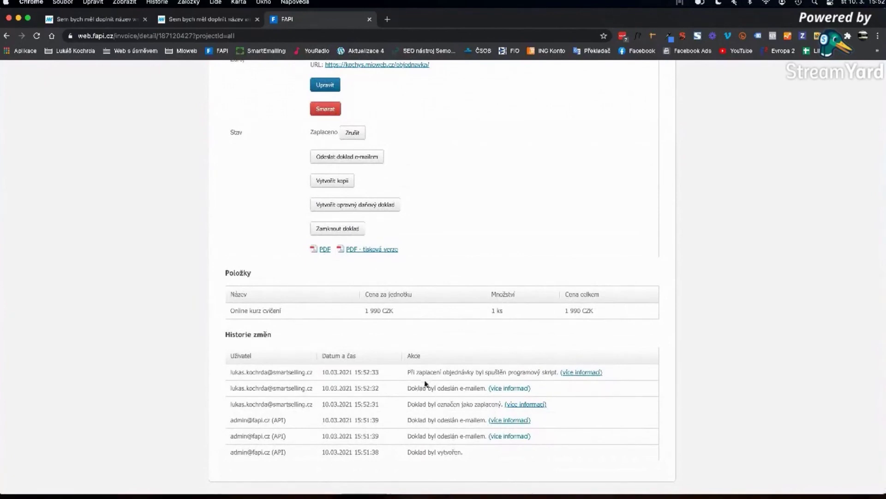
pyautogui.moveTo(427, 372); pyautogui.dragTo(500, 372)
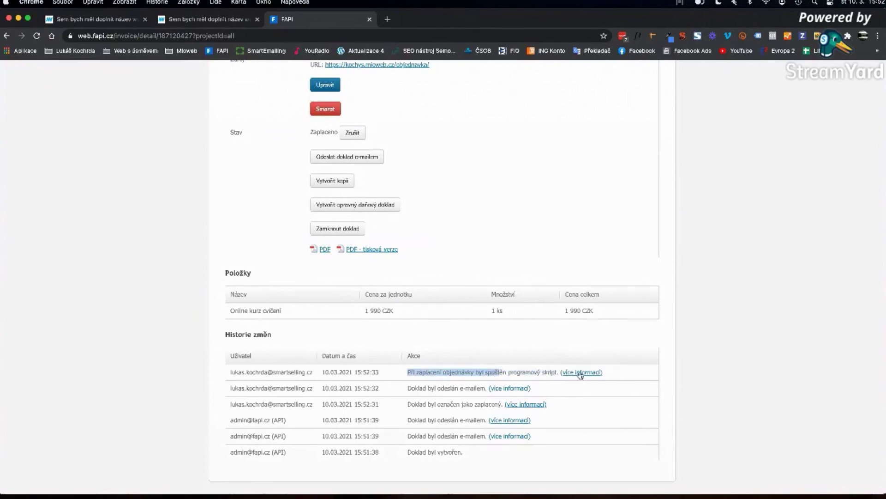
pyautogui.click(578, 373)
pyautogui.click(420, 377)
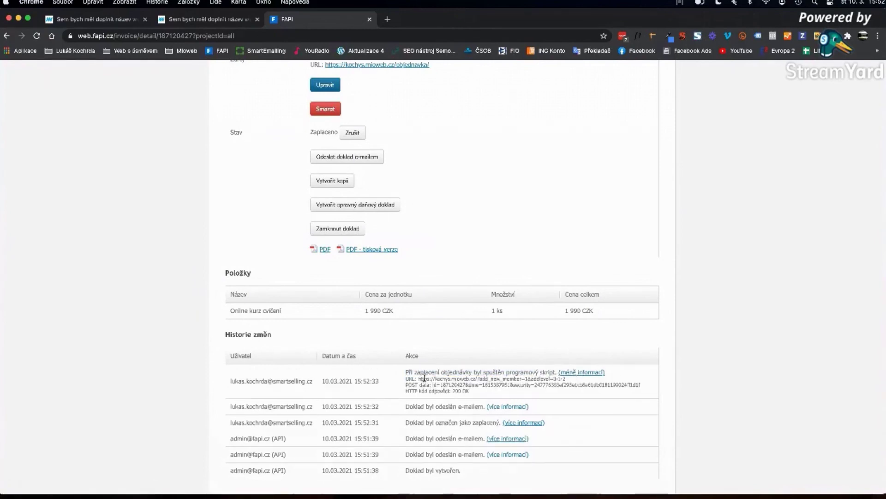
pyautogui.moveTo(571, 380); pyautogui.dragTo(469, 404)
pyautogui.click(471, 392)
# - Reload Mioweb and open the Online kurz cvičení NOTIFIKACE log showing the new user was created
pyautogui.click(206, 19)
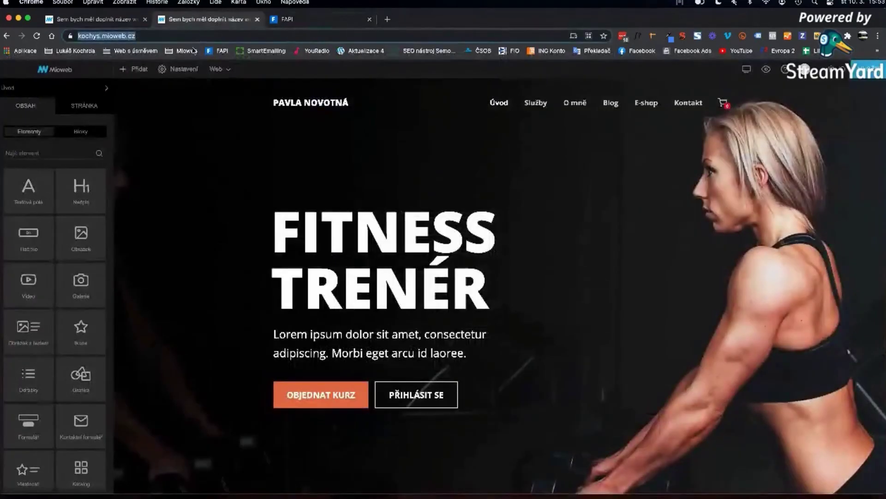
pyautogui.press('Return')
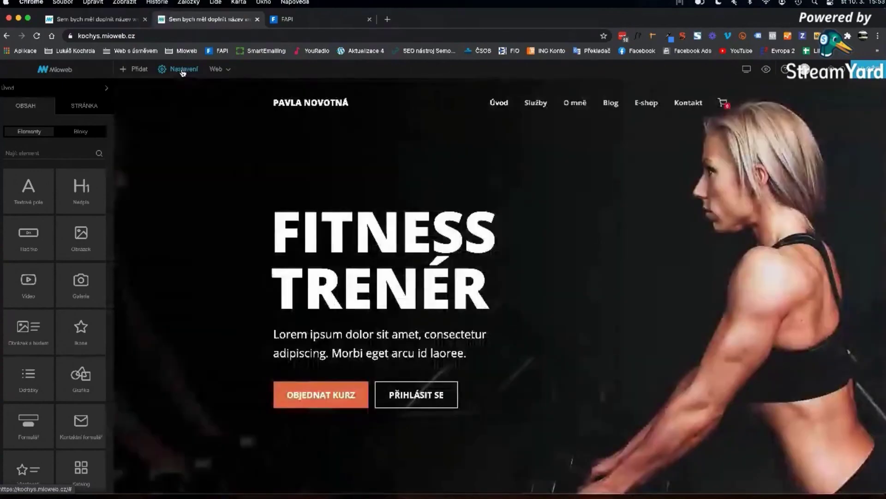
pyautogui.click(183, 70)
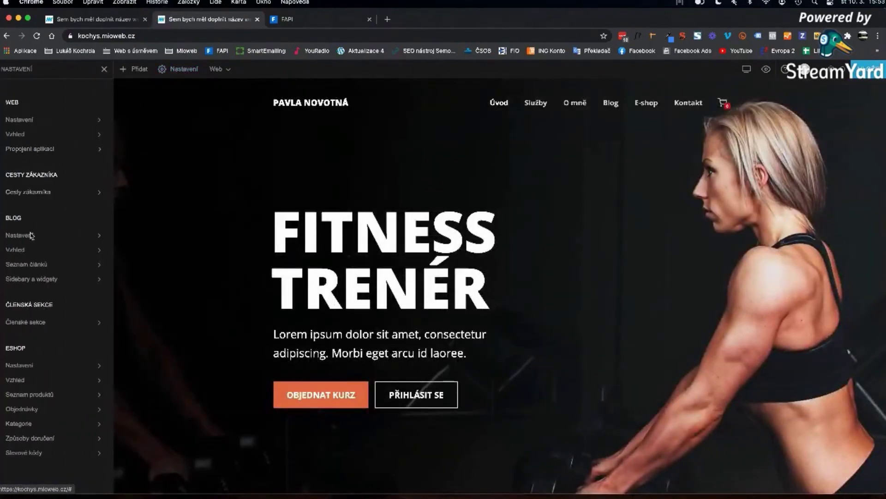
pyautogui.click(20, 321)
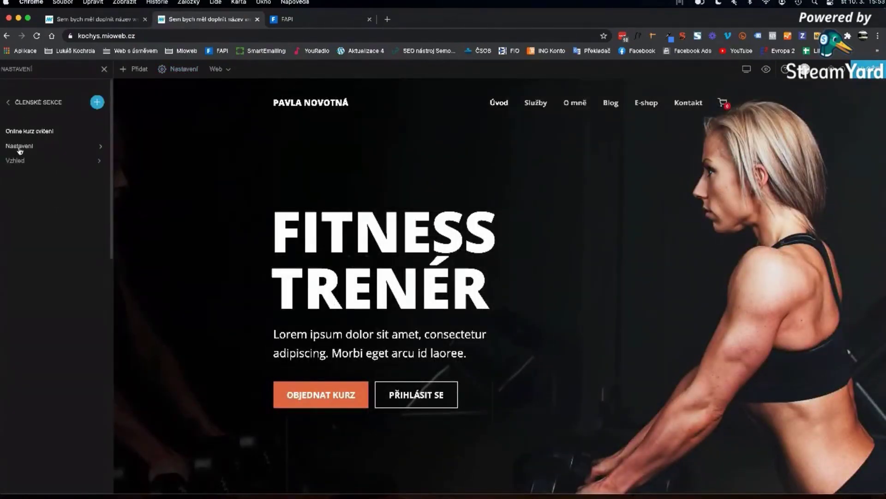
pyautogui.click(18, 146)
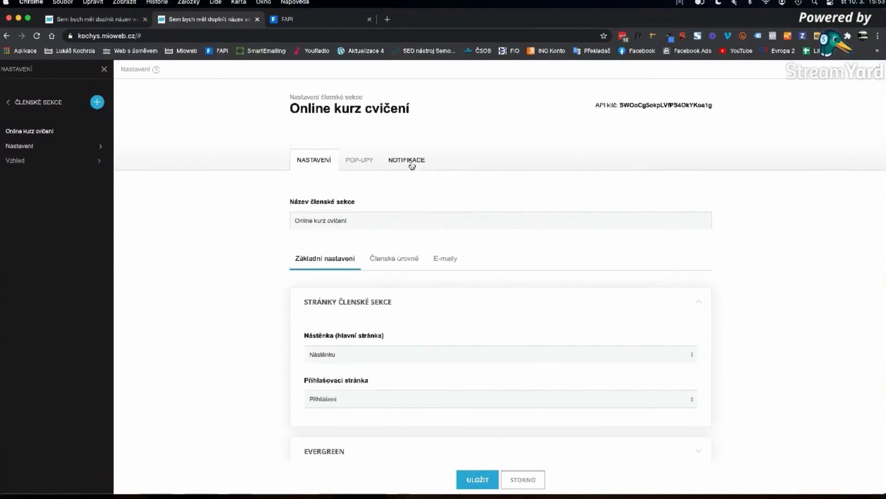
pyautogui.click(408, 162)
pyautogui.scroll(-10, 391, 263)
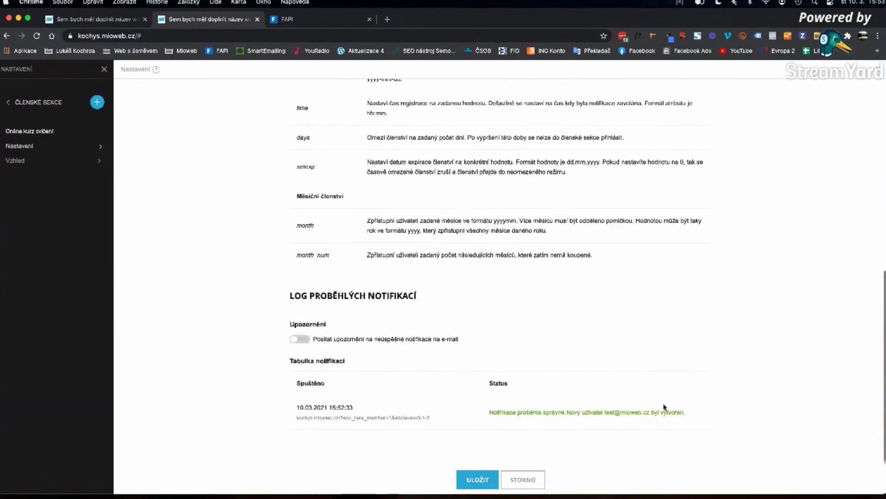
pyautogui.moveTo(685, 411); pyautogui.dragTo(492, 414)
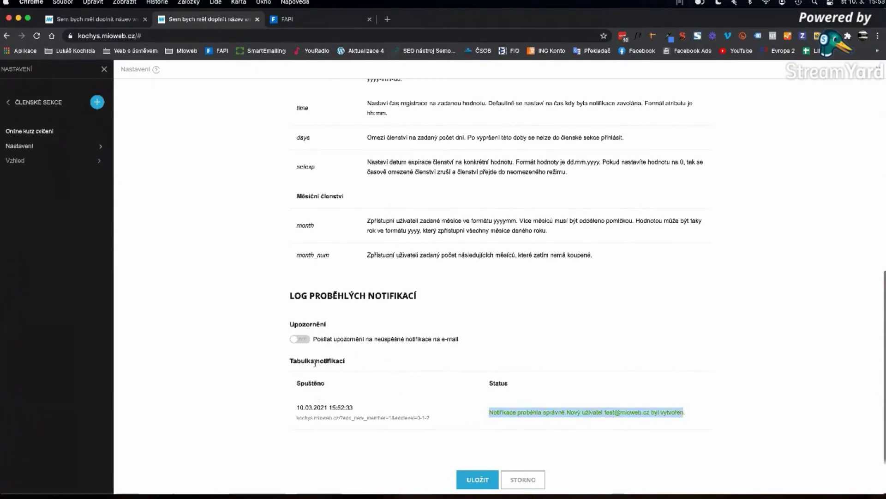
# - Enable e-mail alerts for failed (neúspěšné) notifications and focus the alert e-mail field
pyautogui.click(301, 339)
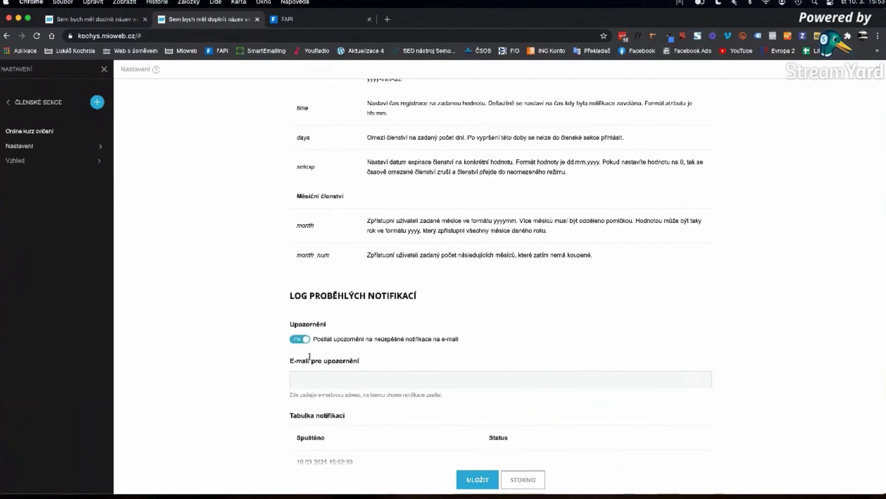
pyautogui.moveTo(314, 339); pyautogui.dragTo(401, 340)
pyautogui.click(390, 340)
pyautogui.doubleClick(390, 340)
pyautogui.scroll(-1, 387, 367)
pyautogui.click(385, 356)
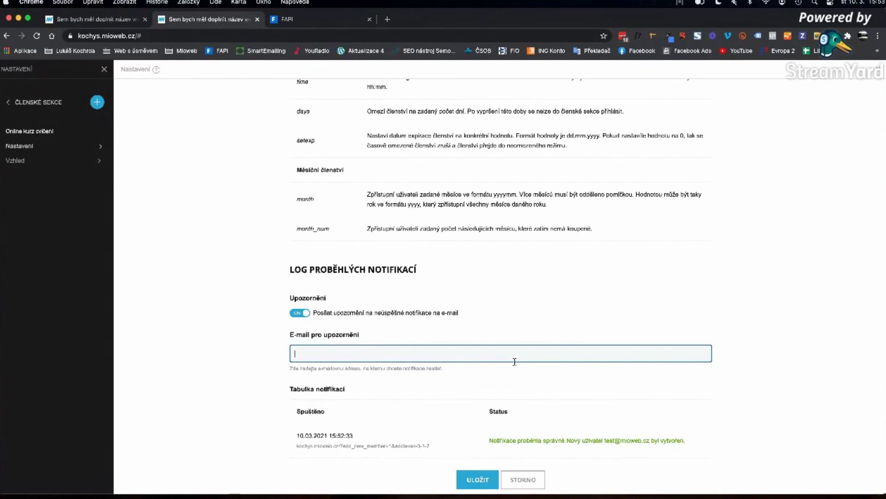
pyautogui.scroll(-1, 515, 361)
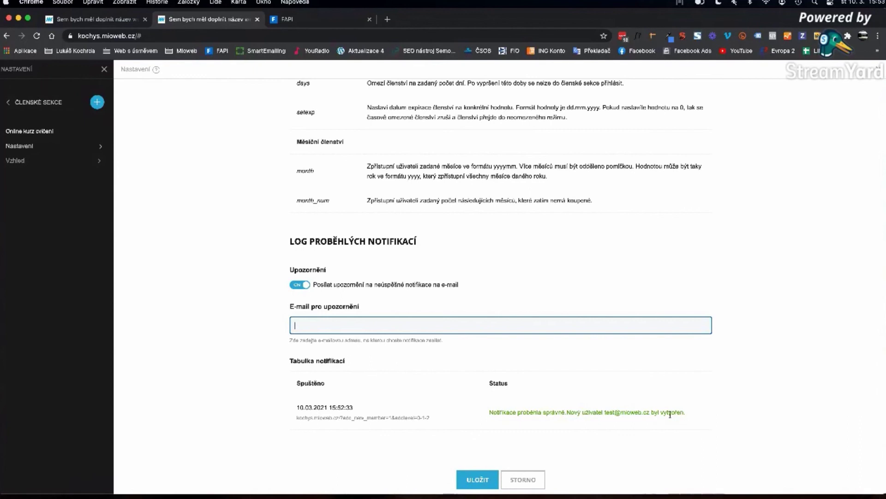
# - Turn off failed-notification e-mail alerts, save the member section settings, and view the Users overview
pyautogui.click(305, 285)
pyautogui.click(476, 480)
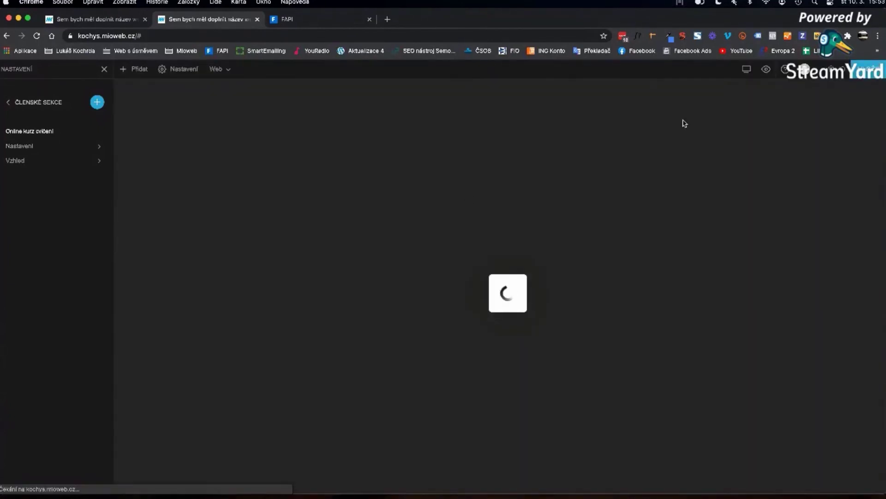
pyautogui.click(778, 72)
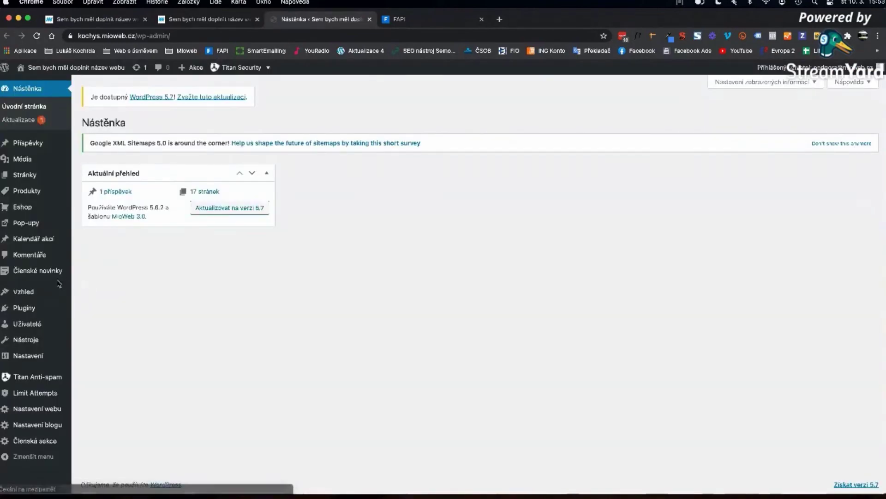
pyautogui.moveTo(62, 328)
pyautogui.click(101, 326)
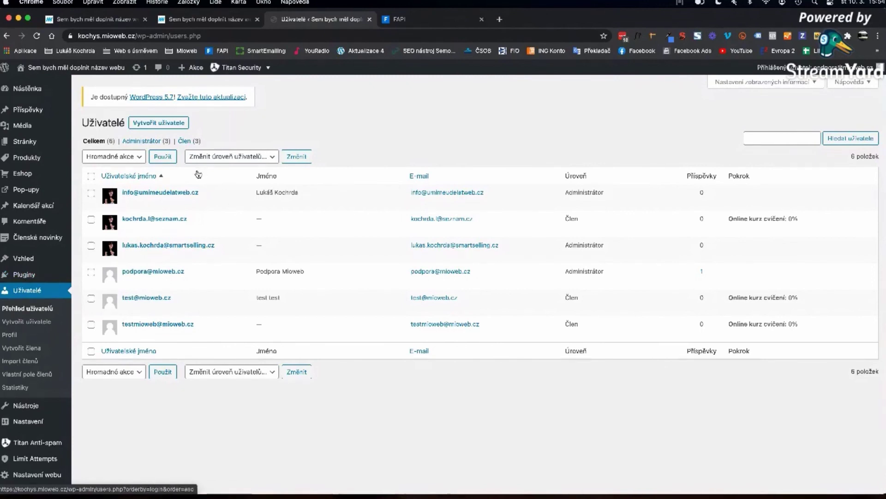
pyautogui.moveTo(120, 302)
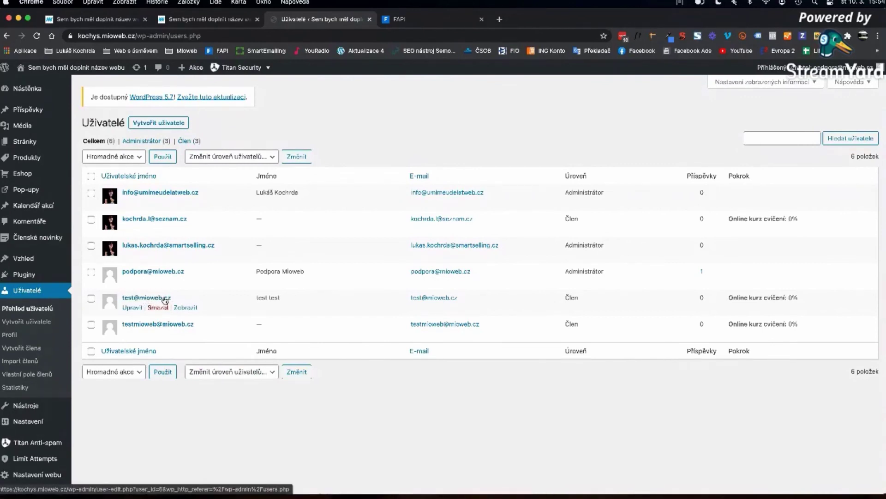
# - Open the test member's profile and review its registration date and membership expiry
pyautogui.click(165, 299)
pyautogui.scroll(-5, 165, 301)
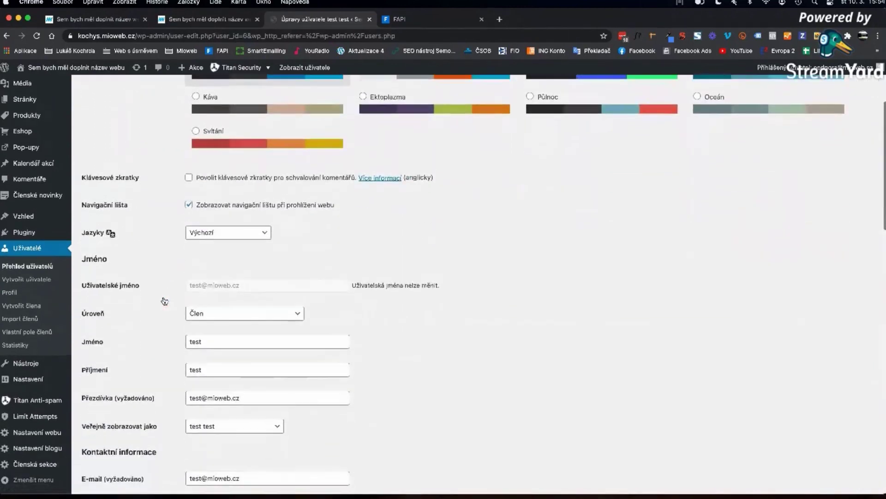
pyautogui.scroll(-2, 367, 318)
pyautogui.scroll(-15, 373, 320)
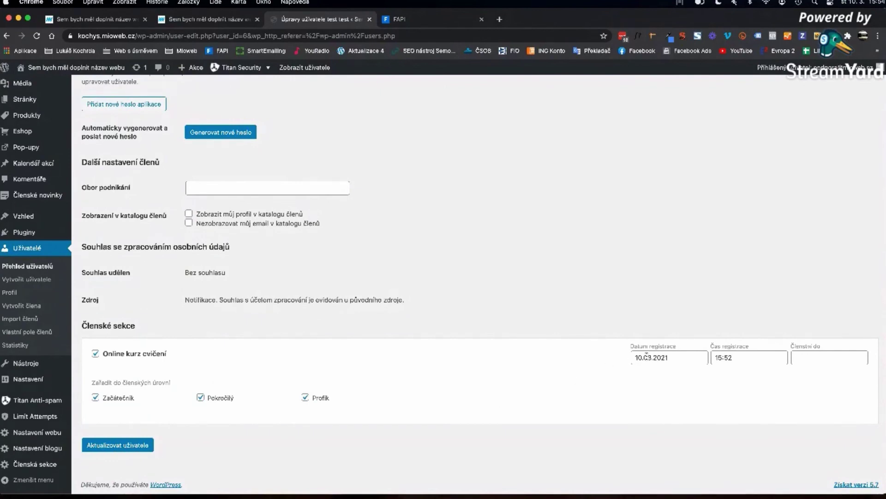
pyautogui.click(691, 357)
pyautogui.click(744, 356)
pyautogui.click(831, 353)
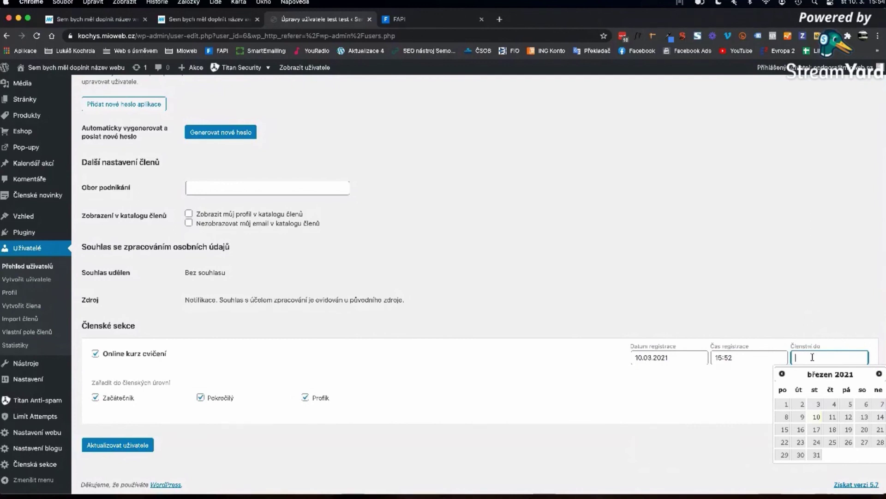
pyautogui.click(821, 321)
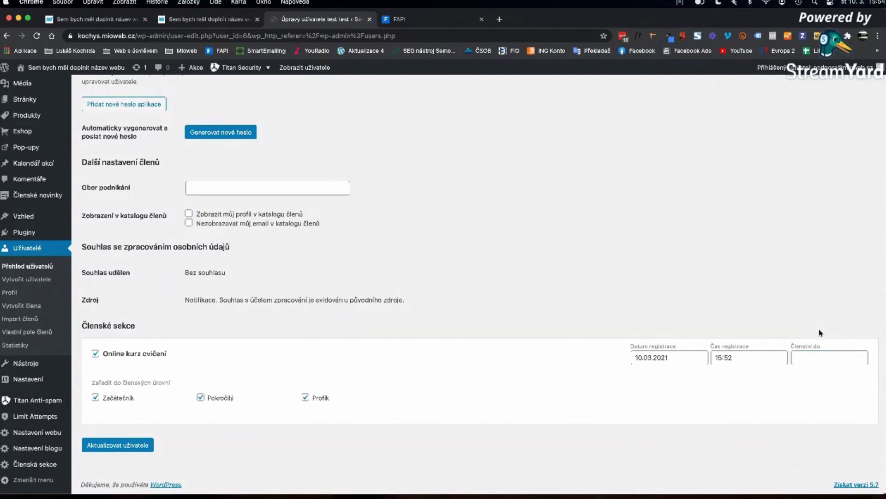
pyautogui.click(808, 358)
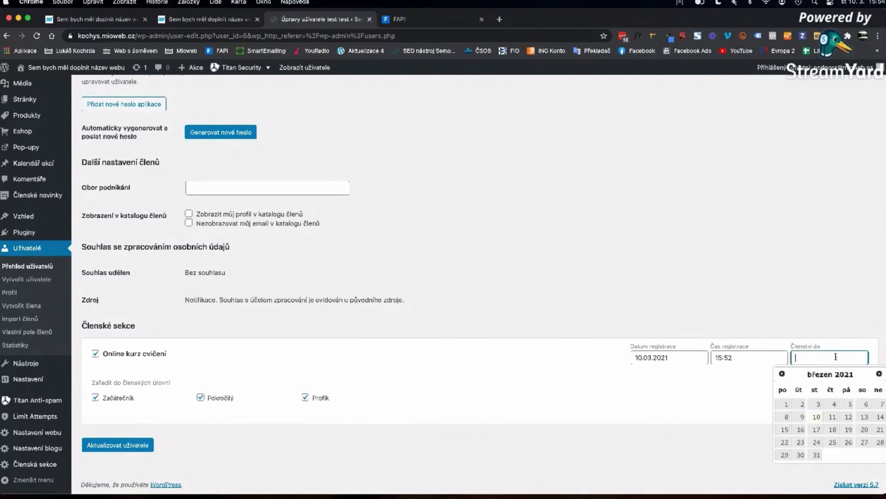
pyautogui.click(688, 295)
pyautogui.scroll(15, 687, 297)
pyautogui.scroll(1, 686, 299)
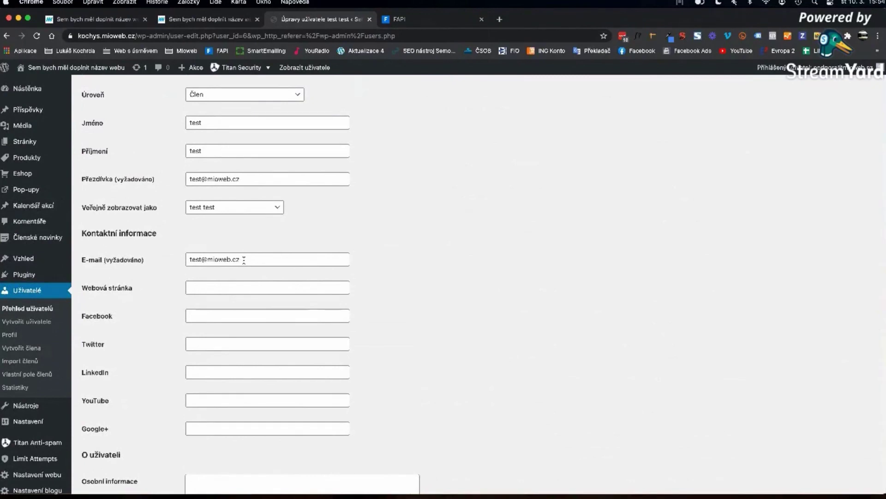
pyautogui.scroll(-14, 244, 259)
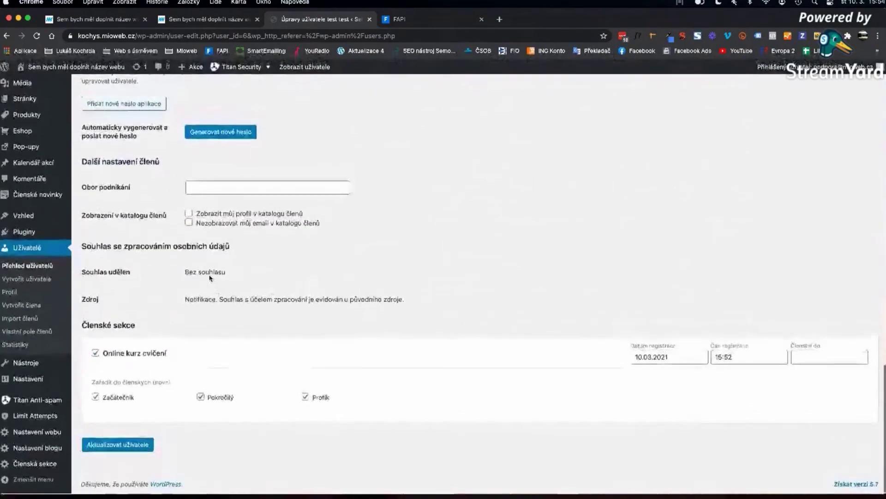
pyautogui.scroll(5, 211, 271)
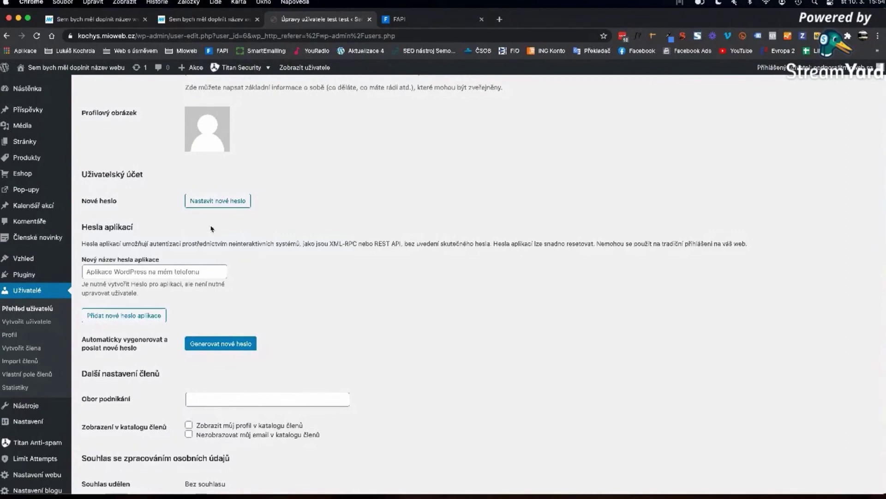
# - Give the test member a short, confirmed weak password, update the user, and switch to the private window
pyautogui.click(214, 349)
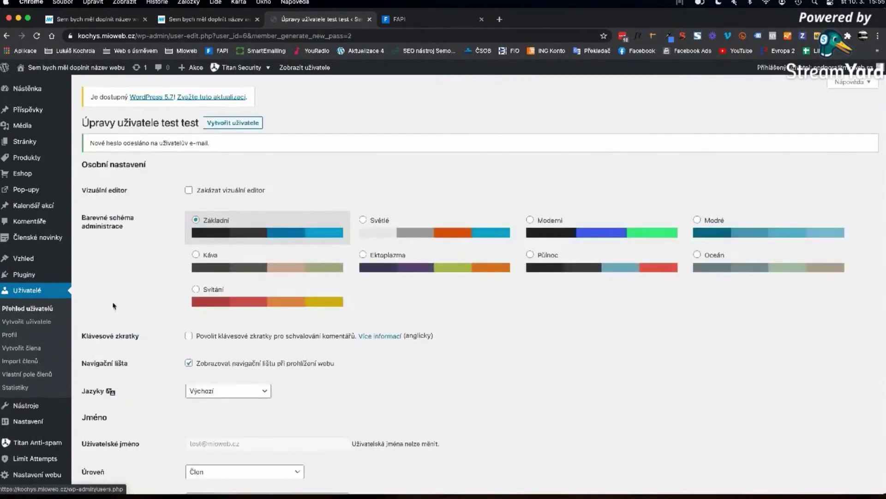
pyautogui.scroll(-10, 146, 309)
pyautogui.scroll(-5, 146, 309)
pyautogui.click(218, 268)
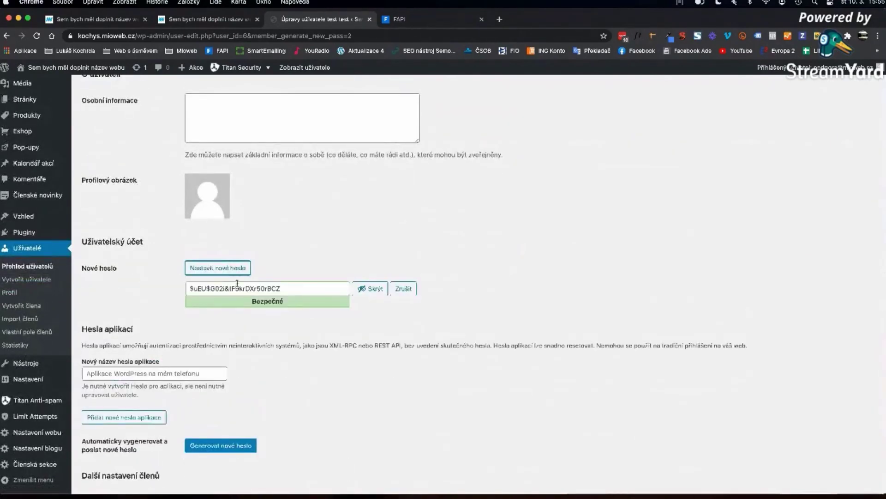
pyautogui.tripleClick(234, 286)
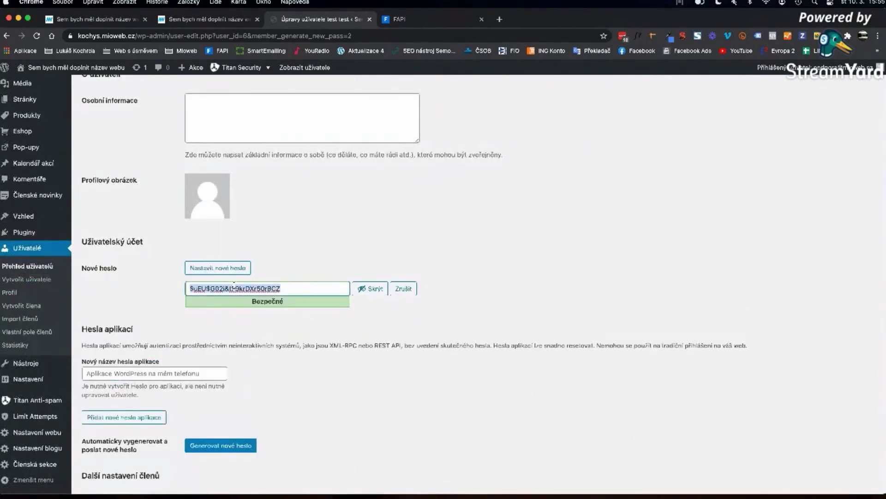
pyautogui.write('x')
pyautogui.click(212, 329)
pyautogui.scroll(-7, 139, 416)
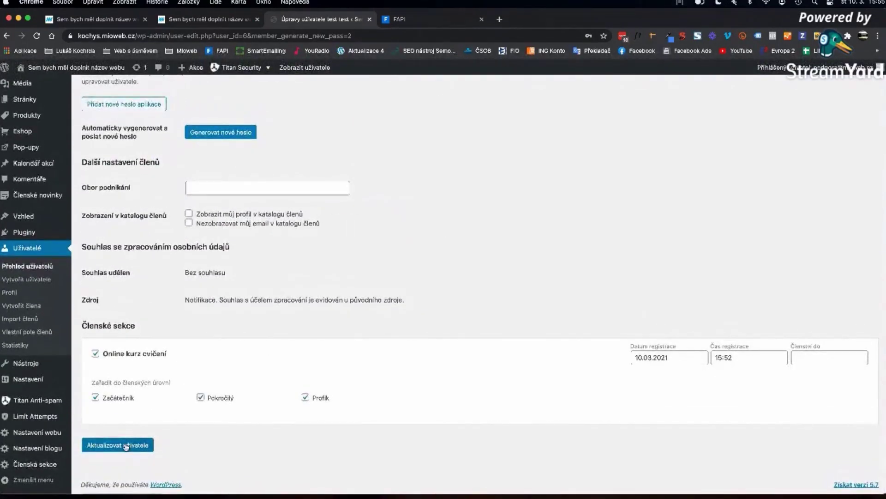
pyautogui.click(124, 445)
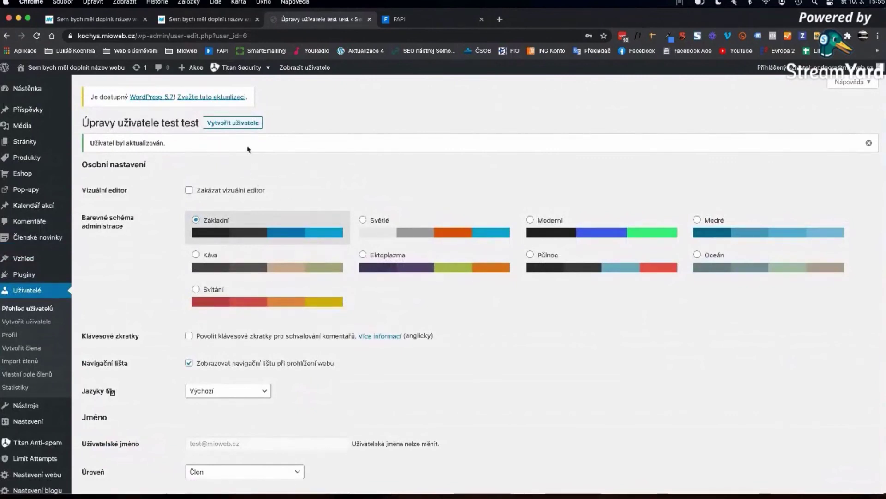
pyautogui.press('super+grave')
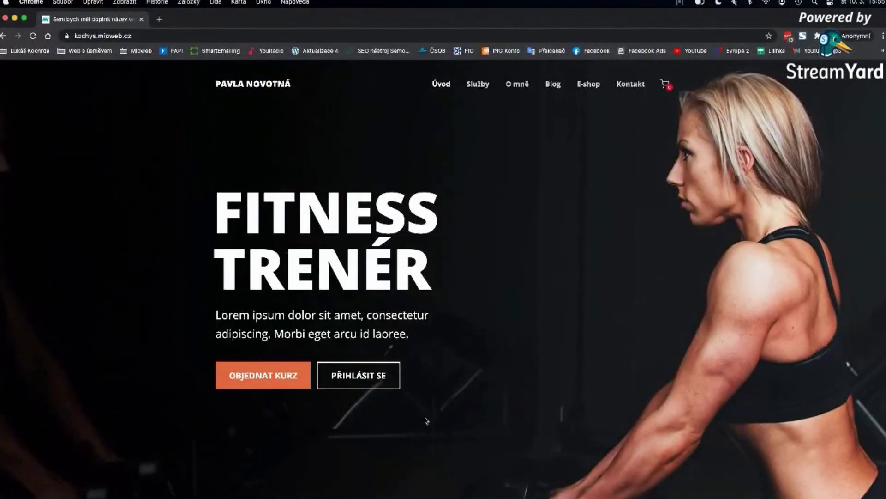
# - Go to the member section login page on the Fitness Trenér website
pyautogui.click(373, 377)
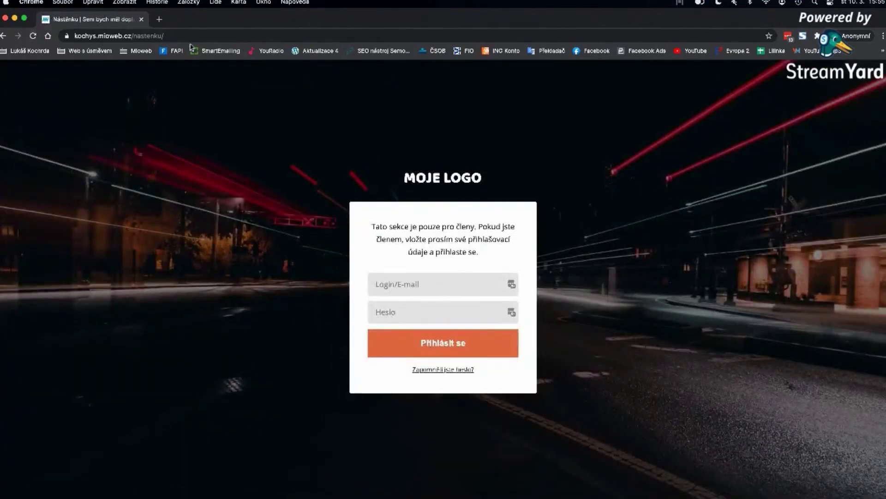
pyautogui.moveTo(134, 35); pyautogui.dragTo(187, 35)
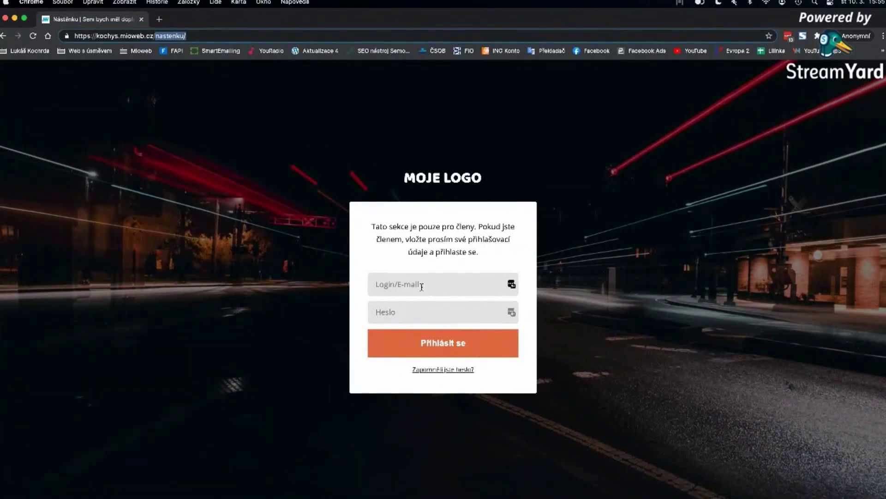
pyautogui.click(422, 286)
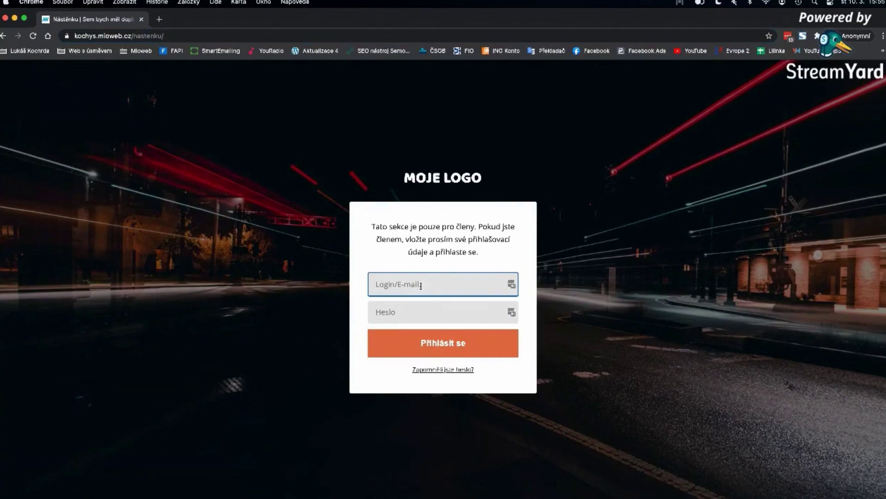
pyautogui.click(134, 36)
pyautogui.doubleClick(171, 36)
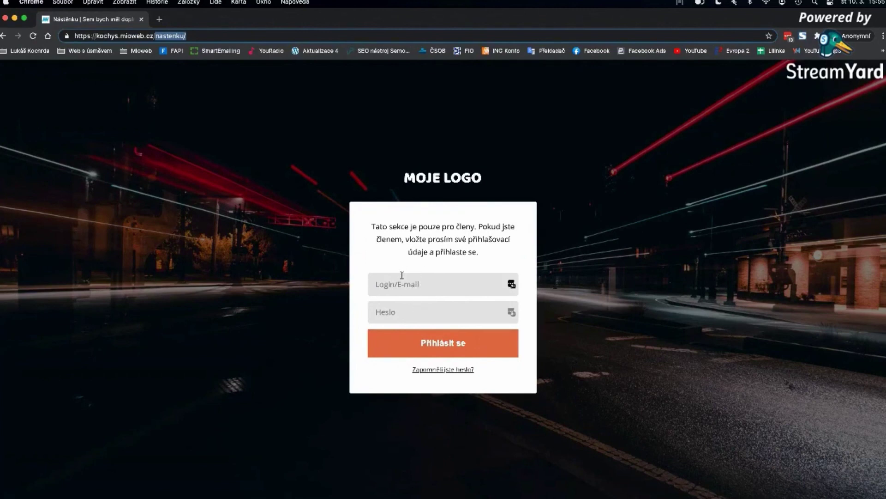
pyautogui.moveTo(155, 37); pyautogui.dragTo(191, 39)
pyautogui.click(410, 286)
pyautogui.hotkey('ctrl', 'Left')
pyautogui.hotkey('ctrl', 'Right')
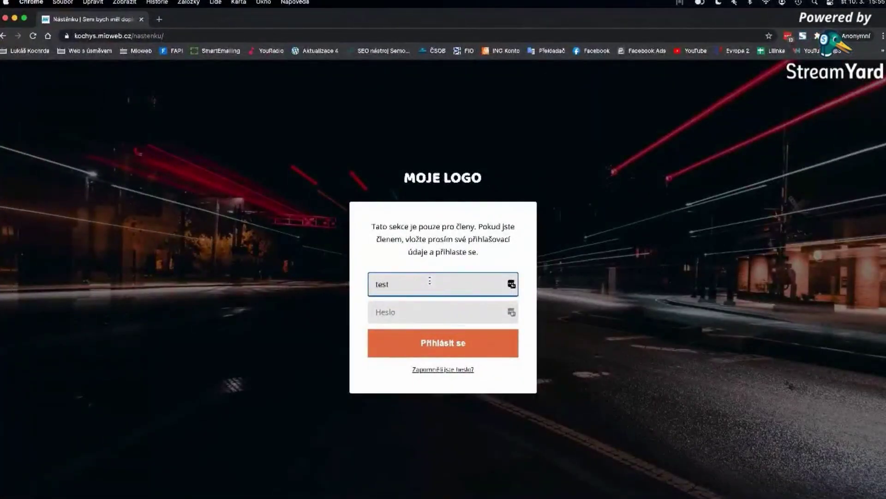
# - Enter the test account's e-mail and password and sign in
pyautogui.press('Tab')
pyautogui.write('x')
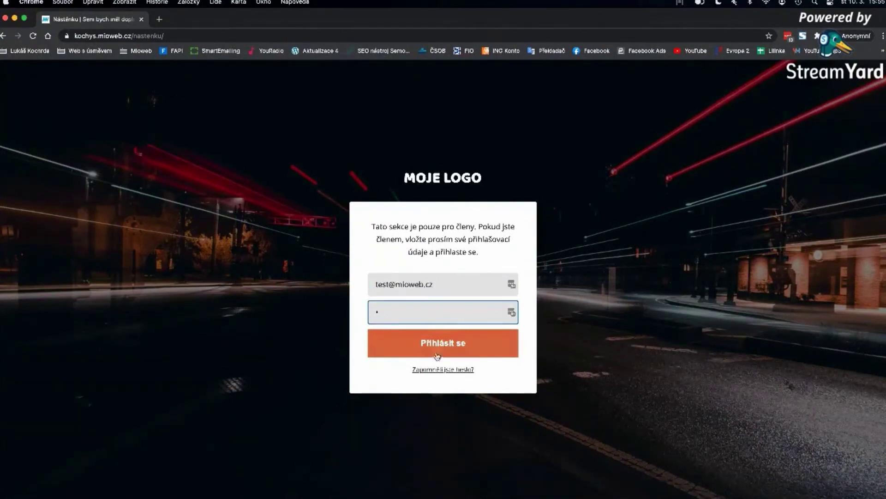
pyautogui.click(444, 345)
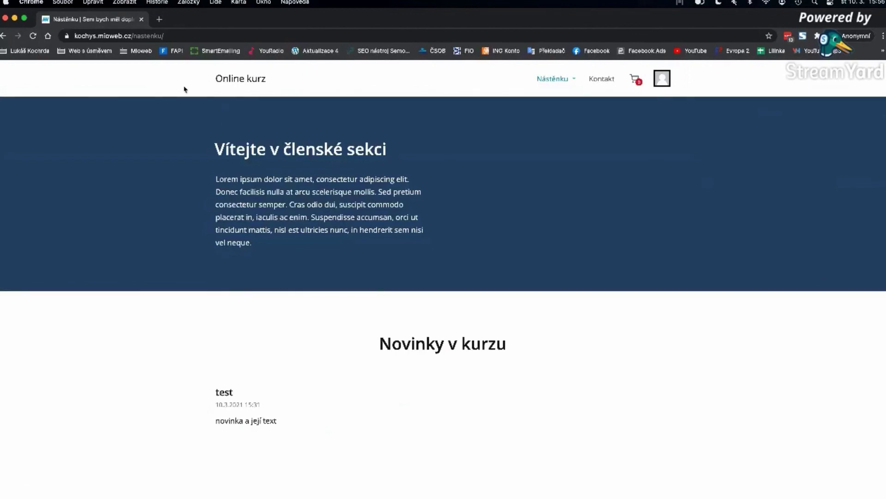
# - Load the site's homepage and enter the member section from it
pyautogui.moveTo(132, 37); pyautogui.dragTo(329, 36)
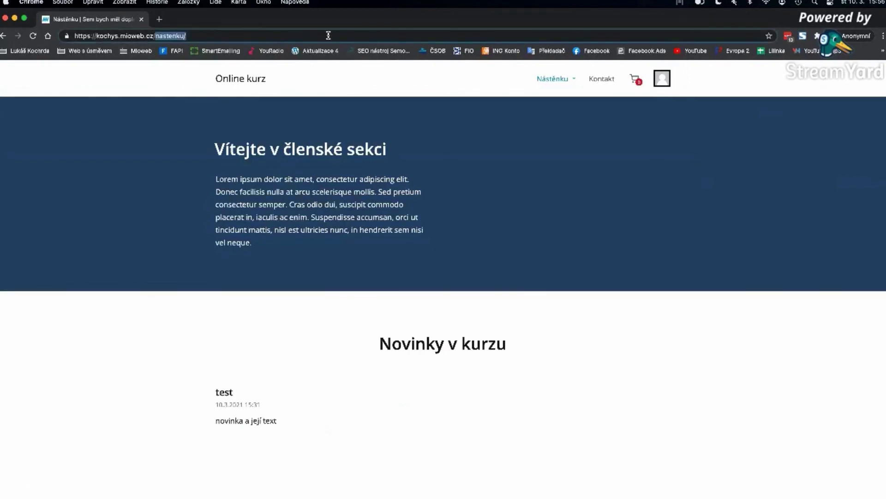
pyautogui.press('BackSpace')
pyautogui.press('Return')
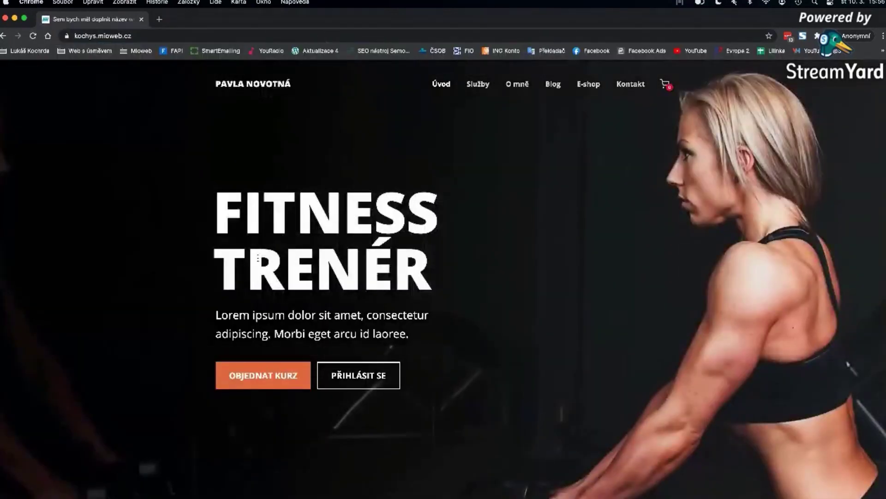
pyautogui.click(362, 378)
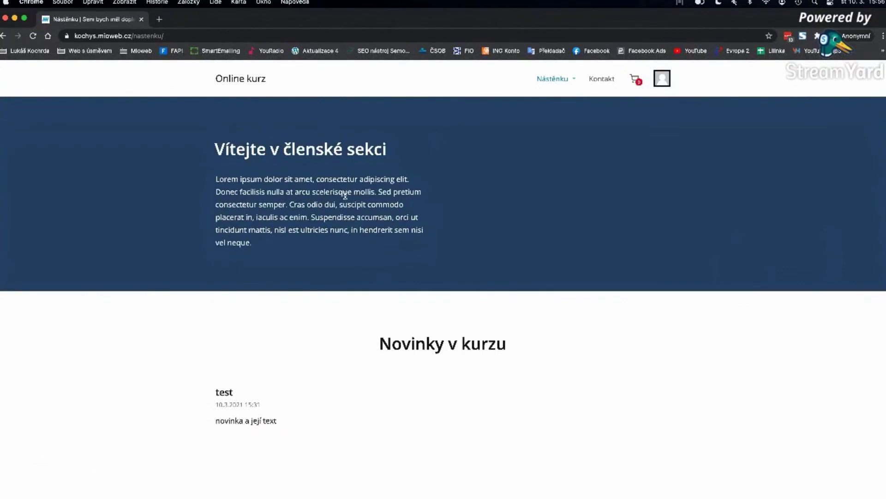
# - Mark Úkol 3 in Lekce 1 as done and return to the Online kurz dashboard
pyautogui.scroll(-7, 370, 273)
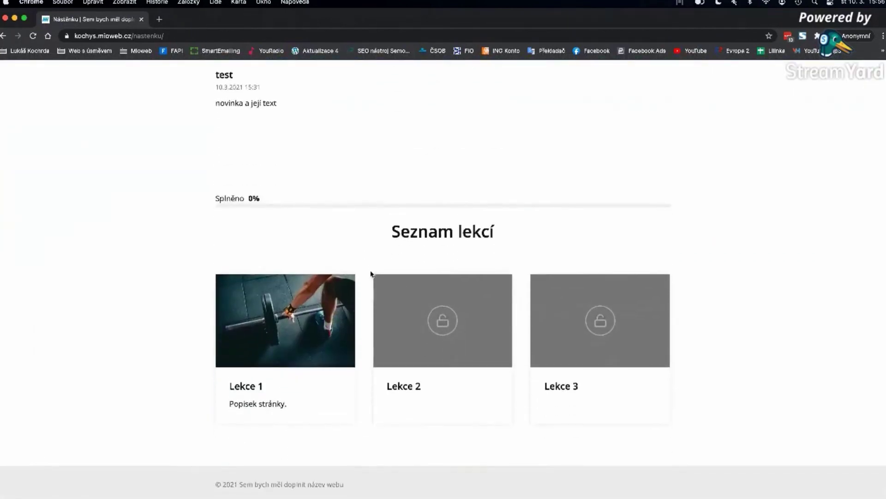
pyautogui.scroll(3, 370, 274)
pyautogui.scroll(5, 369, 273)
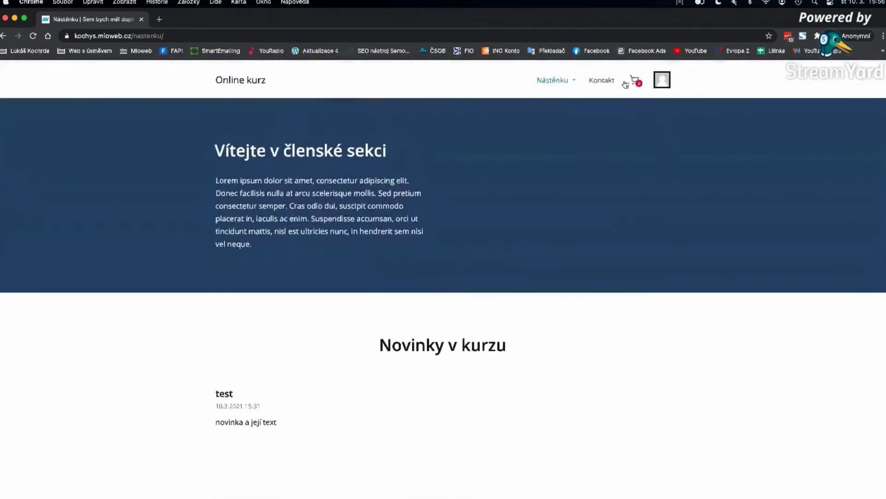
pyautogui.scroll(-10, 478, 249)
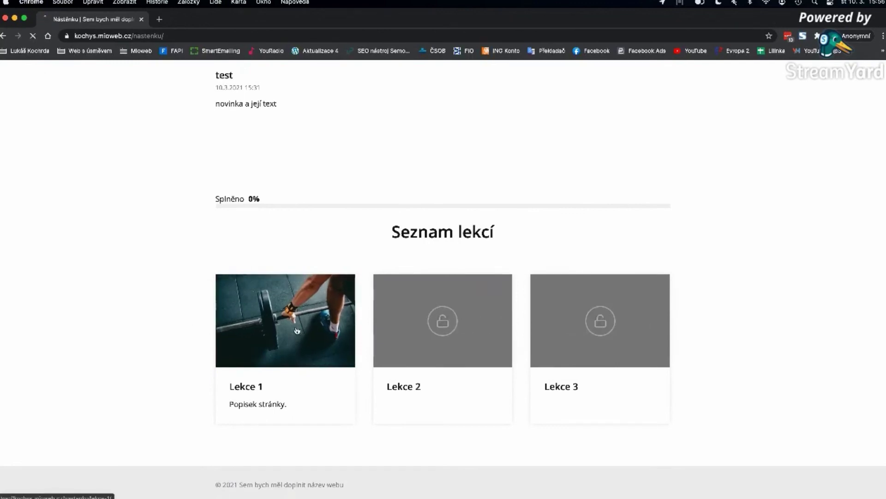
pyautogui.scroll(-3, 300, 340)
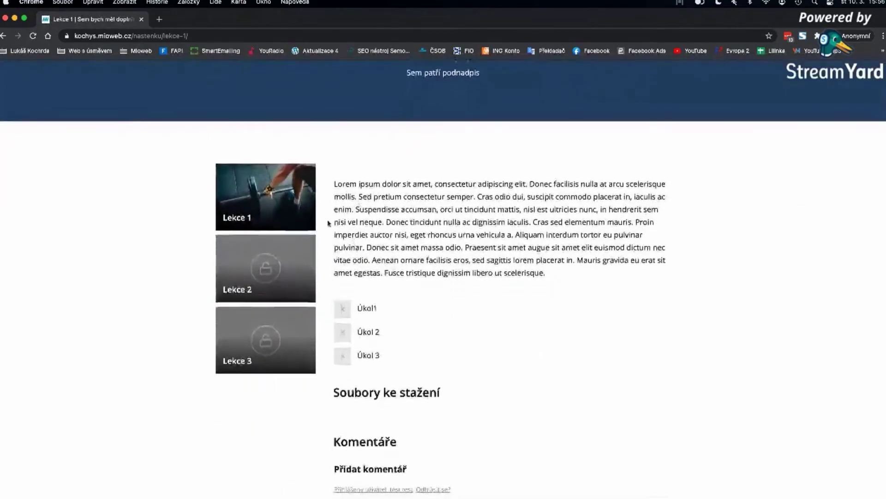
pyautogui.scroll(3, 350, 402)
pyautogui.scroll(-6, 337, 370)
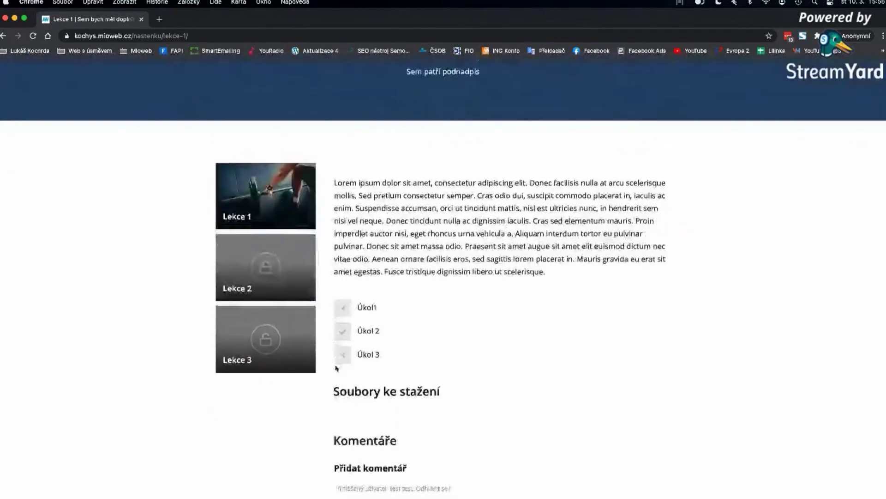
pyautogui.scroll(4, 337, 368)
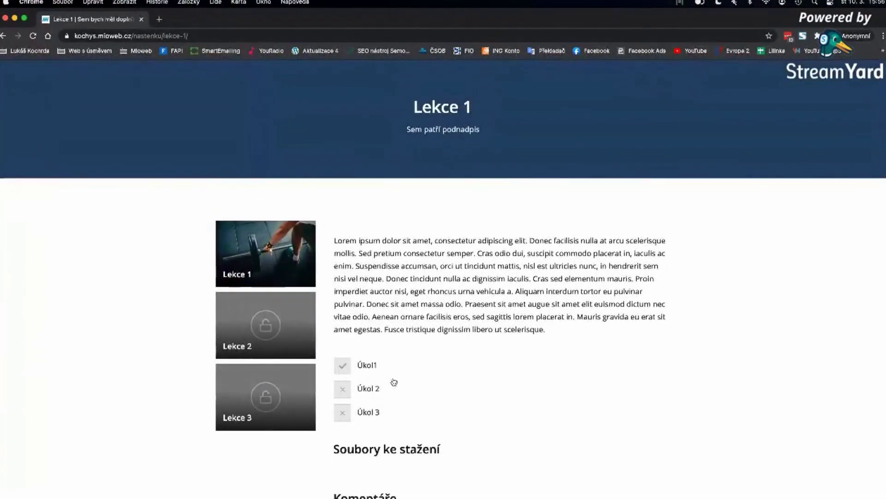
pyautogui.click(346, 413)
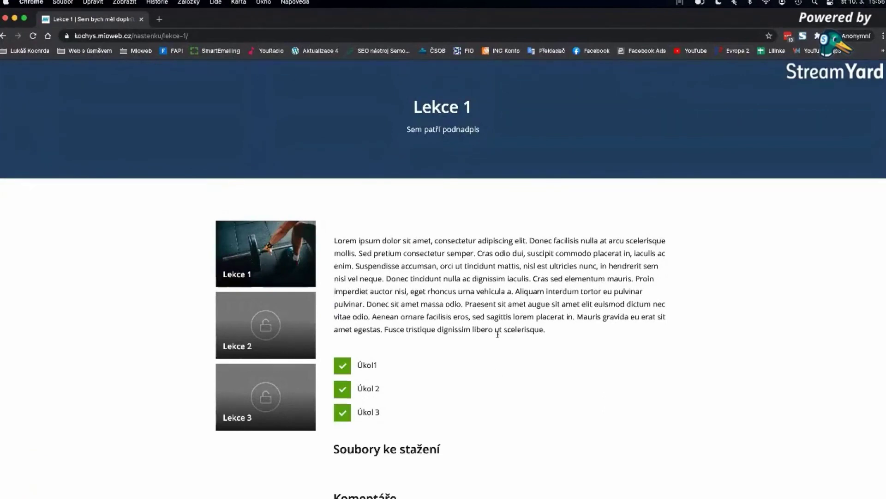
pyautogui.scroll(-5, 489, 341)
pyautogui.scroll(3, 487, 338)
pyautogui.scroll(3, 487, 340)
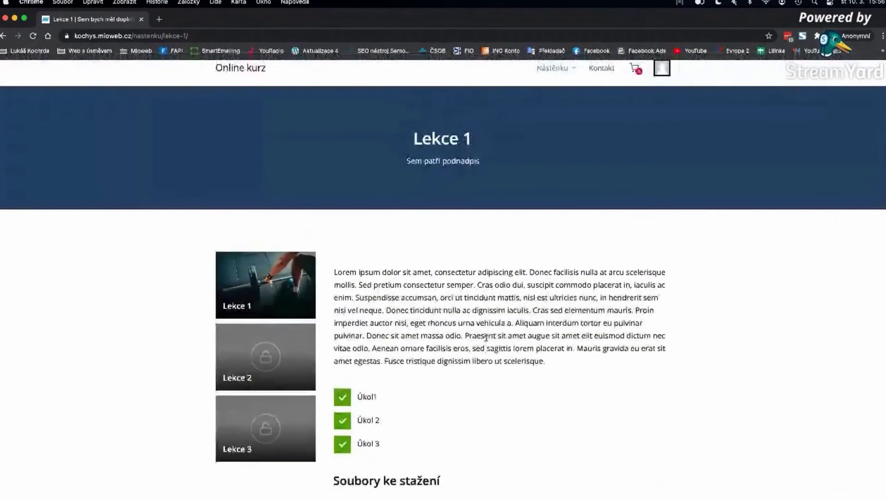
pyautogui.scroll(1, 484, 339)
pyautogui.click(252, 88)
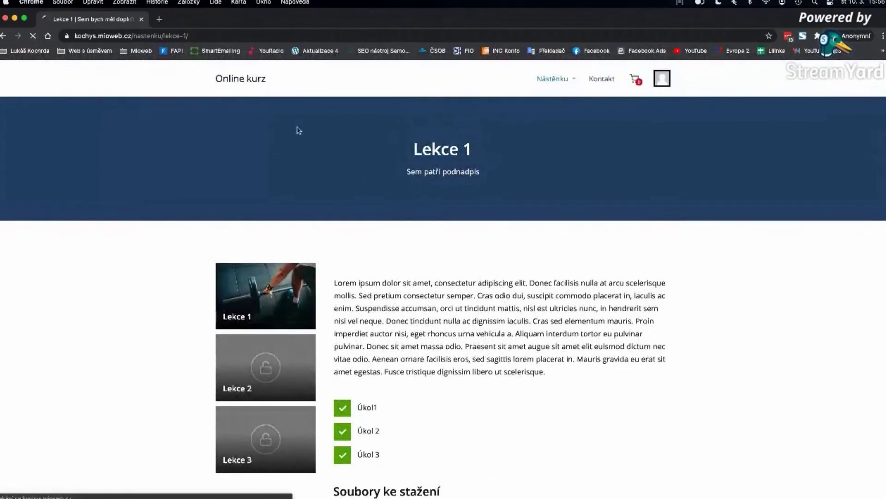
pyautogui.scroll(-10, 292, 236)
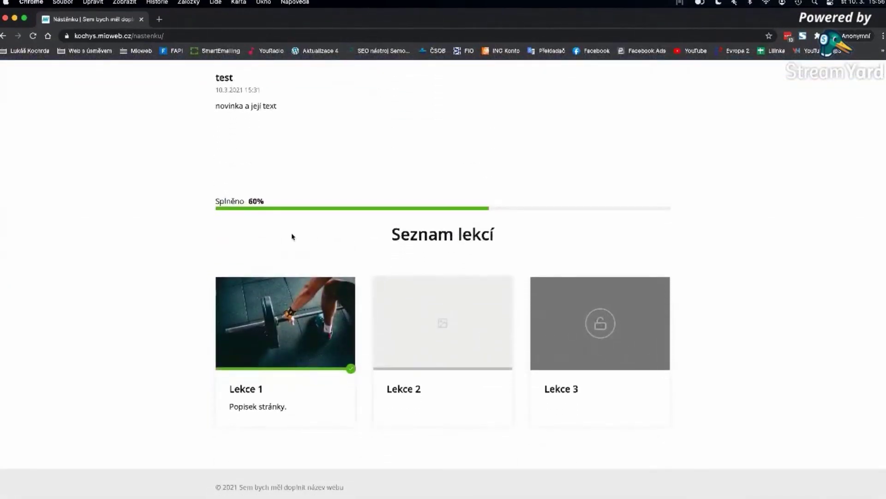